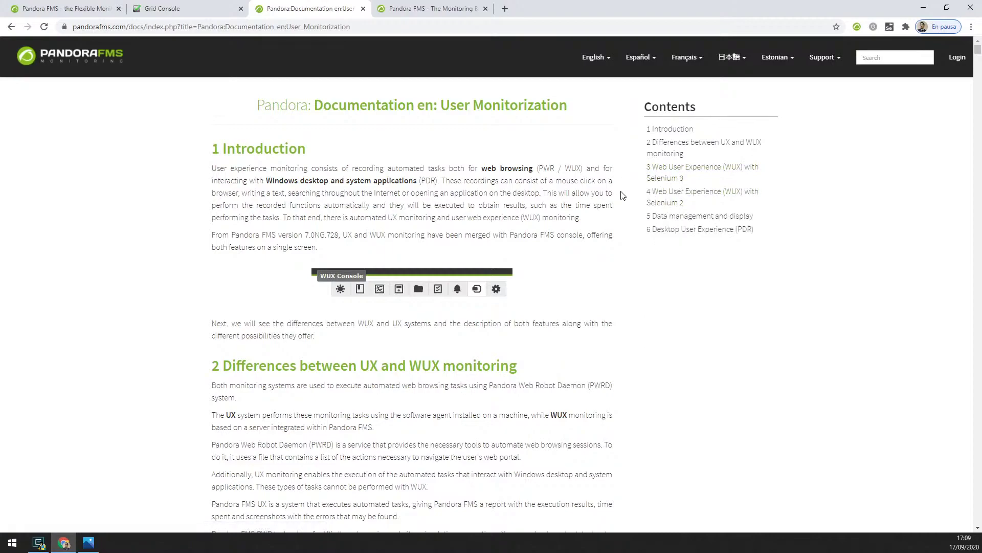
# Find the Selenium Stack Deployment section under Web User Experience (WUX) with Selenium 3, and view the Newux9.png architecture diagram.
pyautogui.moveTo(659, 198)
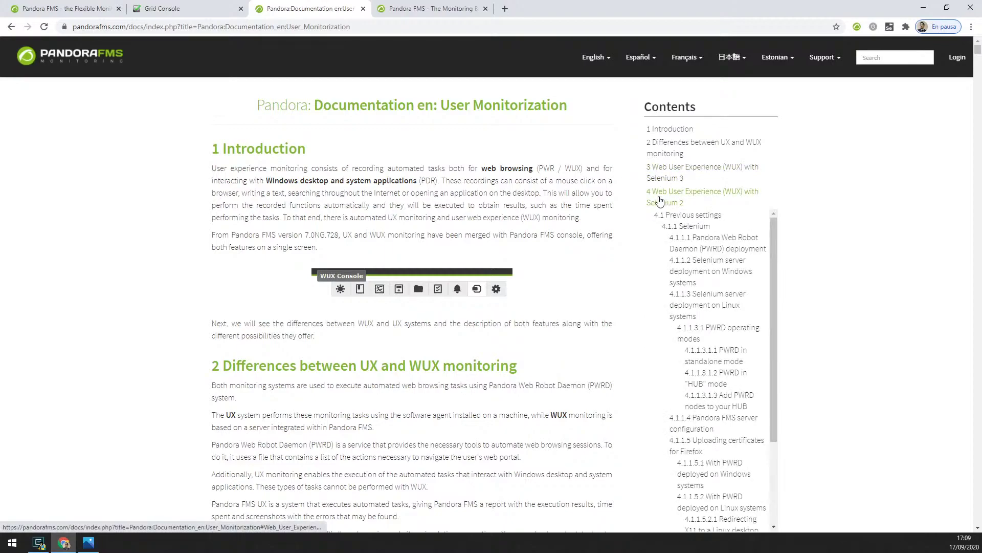
pyautogui.moveTo(662, 180)
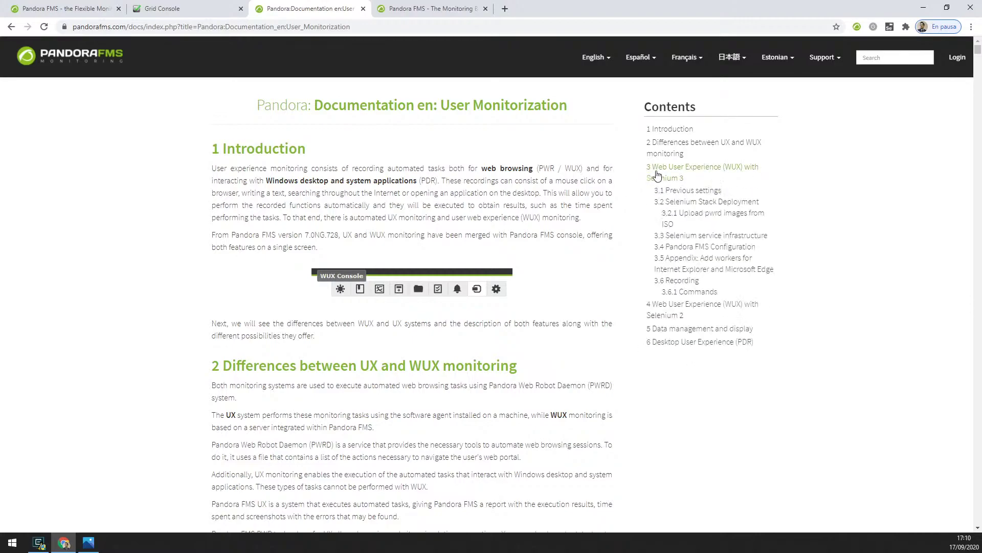
pyautogui.scroll(-15, 281, 246)
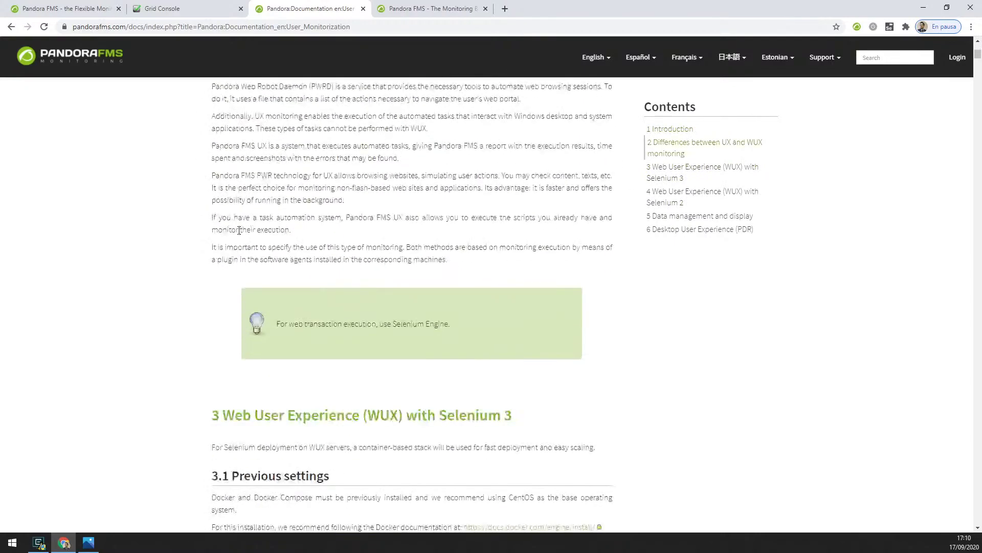
pyautogui.scroll(-2, 231, 220)
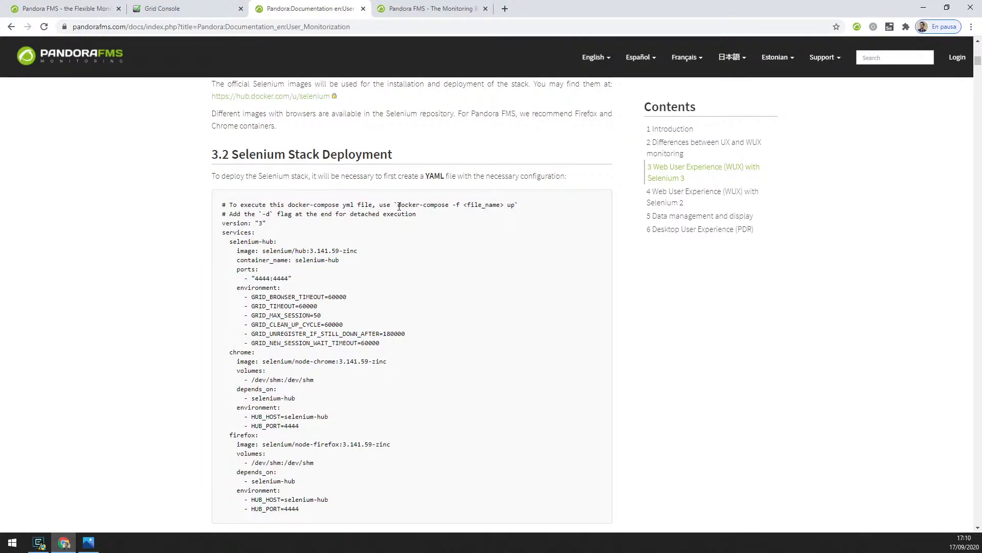
pyautogui.moveTo(398, 206); pyautogui.dragTo(449, 206)
pyautogui.click(450, 206)
pyautogui.click(88, 542)
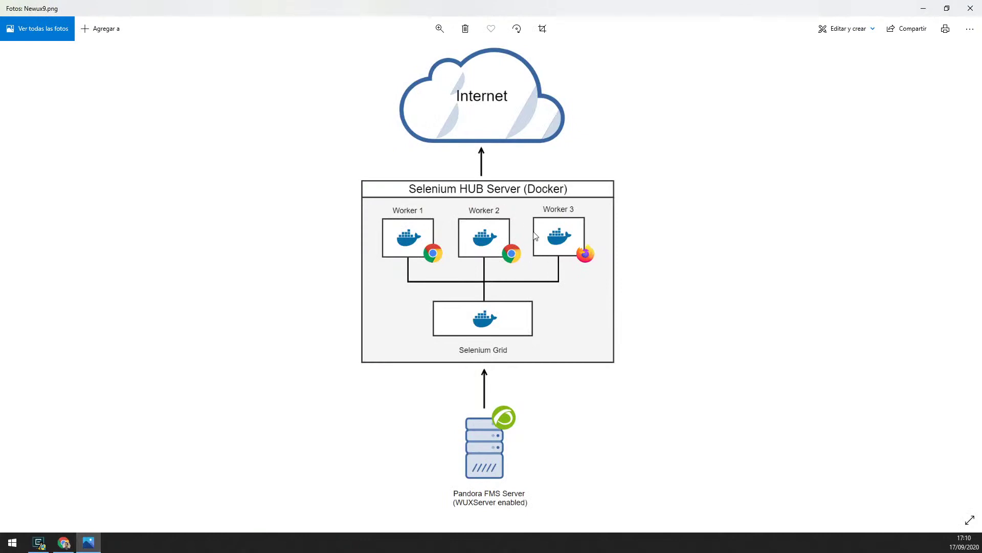
pyautogui.click(923, 8)
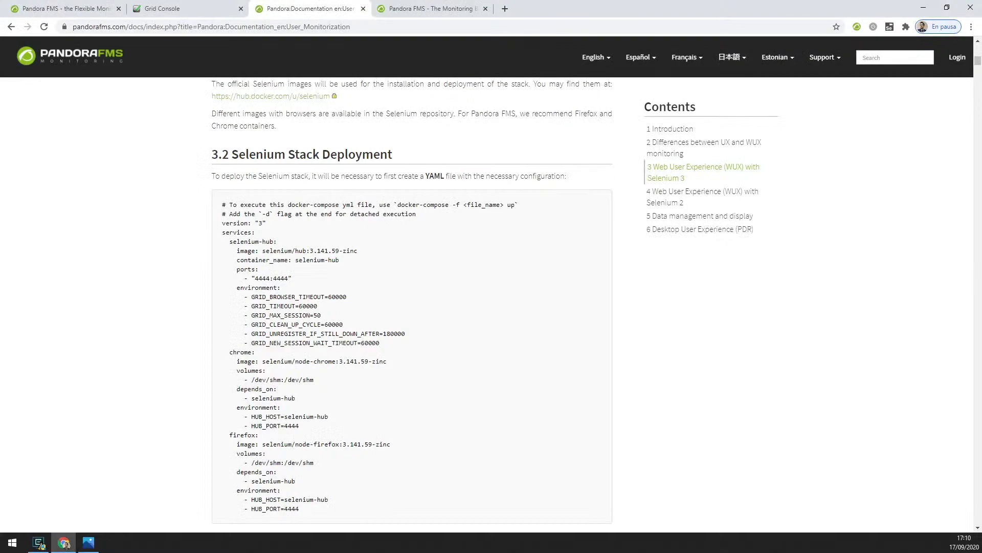
# Select the complete docker-compose YAML configuration, including its comment lines, in the 3.2 Selenium Stack Deployment section.
pyautogui.scroll(-1, 361, 240)
pyautogui.moveTo(222, 154); pyautogui.dragTo(428, 182)
pyautogui.click(428, 182)
pyautogui.moveTo(318, 464); pyautogui.dragTo(230, 154)
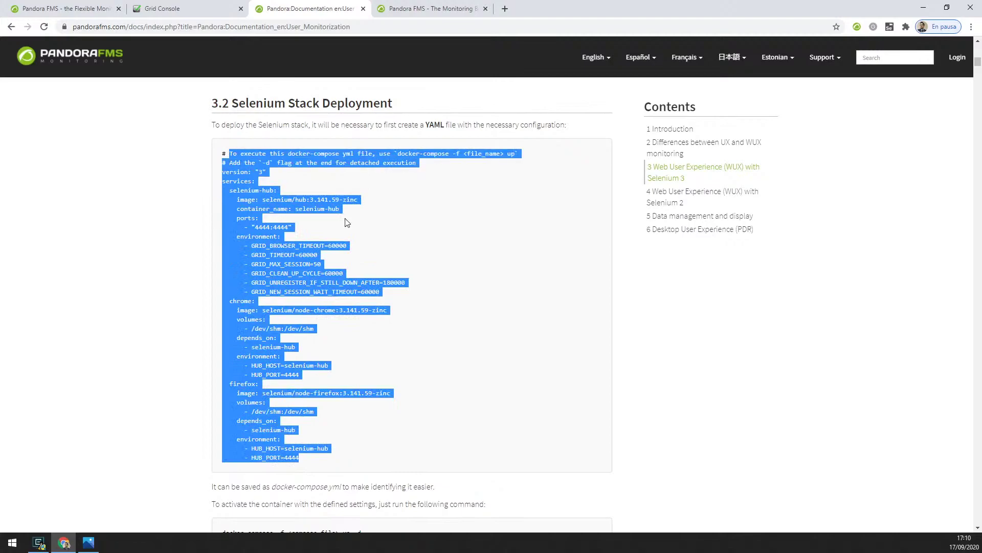
pyautogui.click(393, 183)
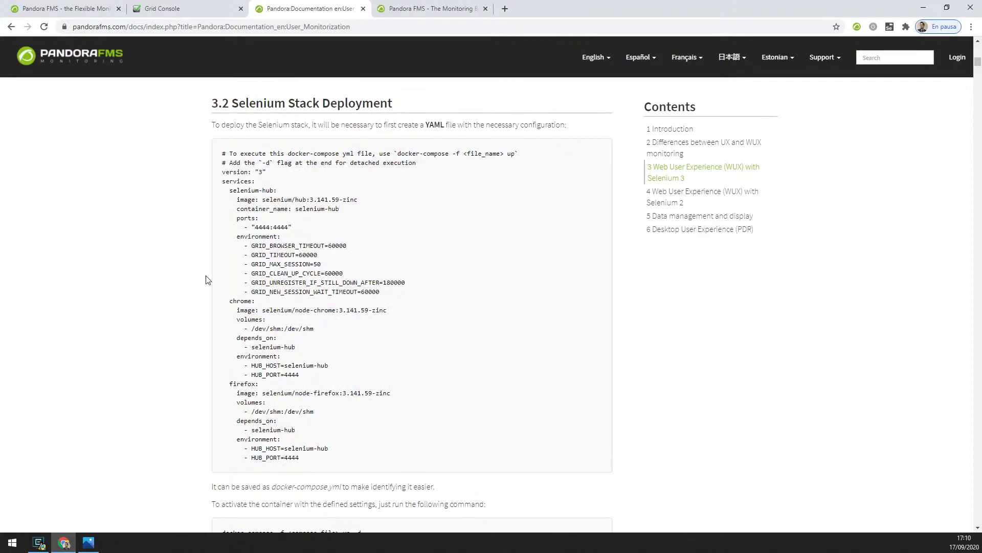
pyautogui.moveTo(323, 462); pyautogui.dragTo(219, 152)
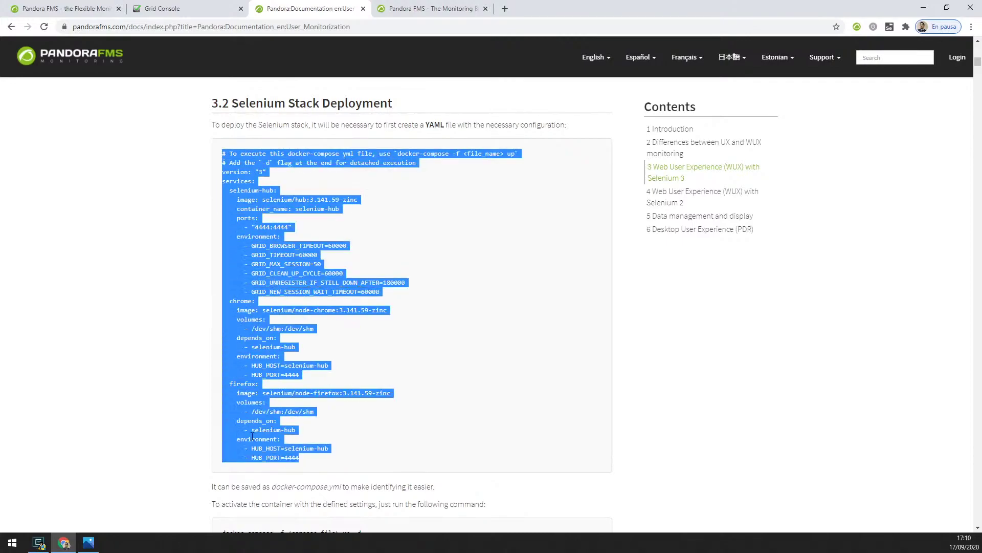
# Switch to the terminal, open docker-compose.yml in vim to compare it with the documented configuration, and quit without editing.
pyautogui.hotkey('alt', 'Tab')
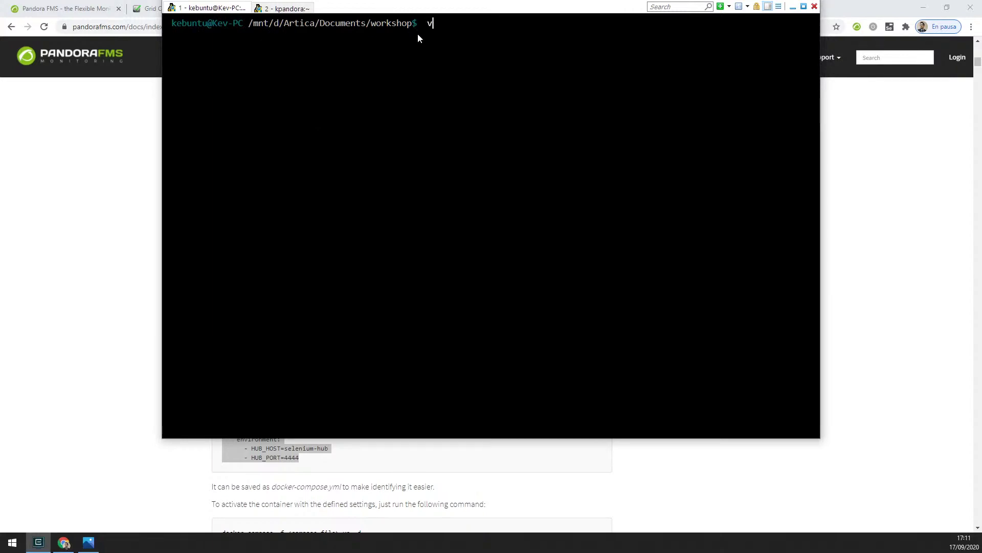
pyautogui.scroll(1, 418, 34)
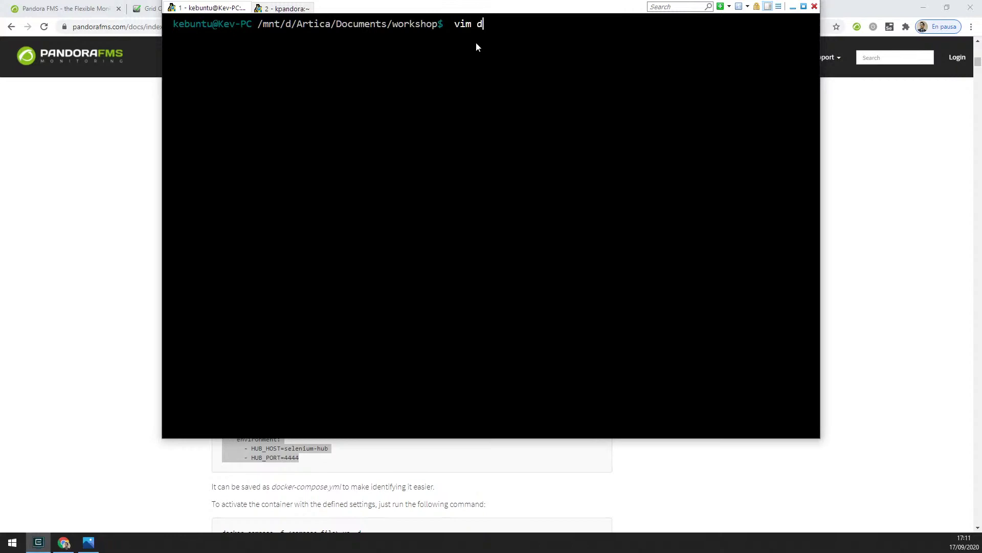
pyautogui.write('ocker-compose.yml')
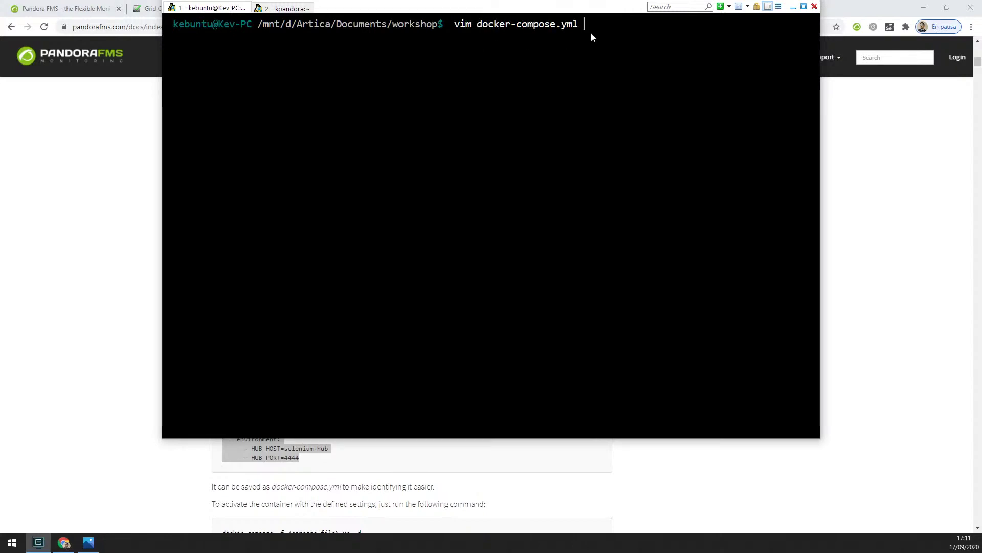
pyautogui.press('Return')
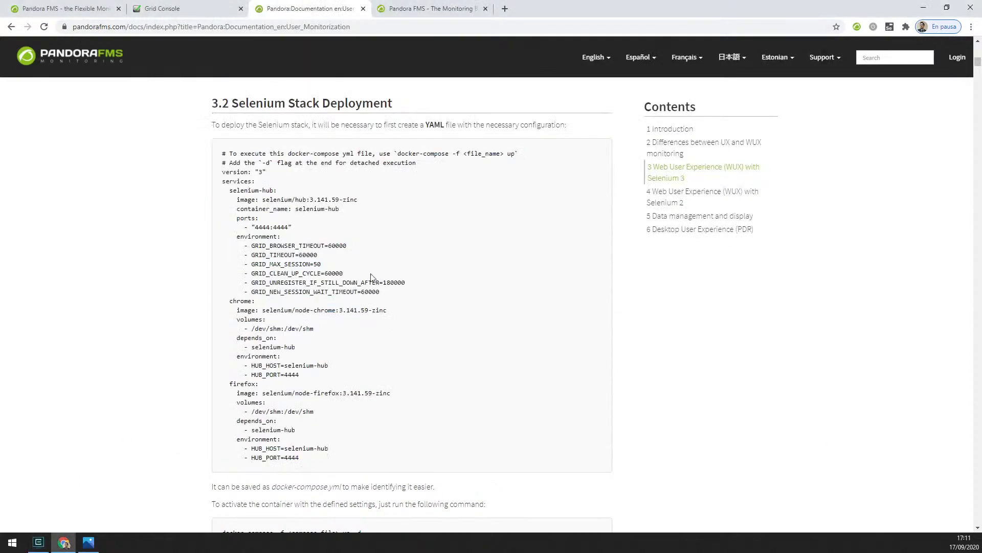
pyautogui.click(82, 478)
pyautogui.hotkey('alt', 'Tab')
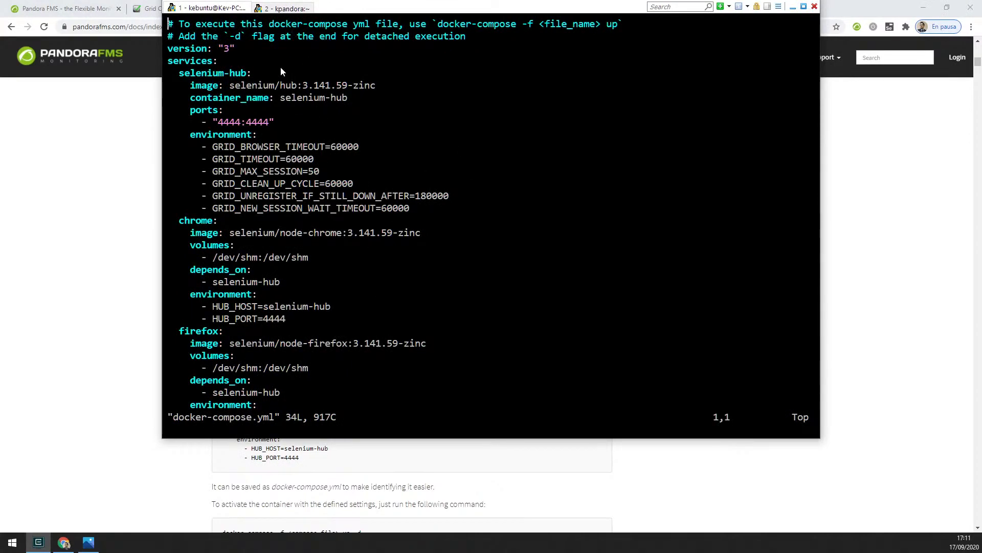
pyautogui.write(':q')
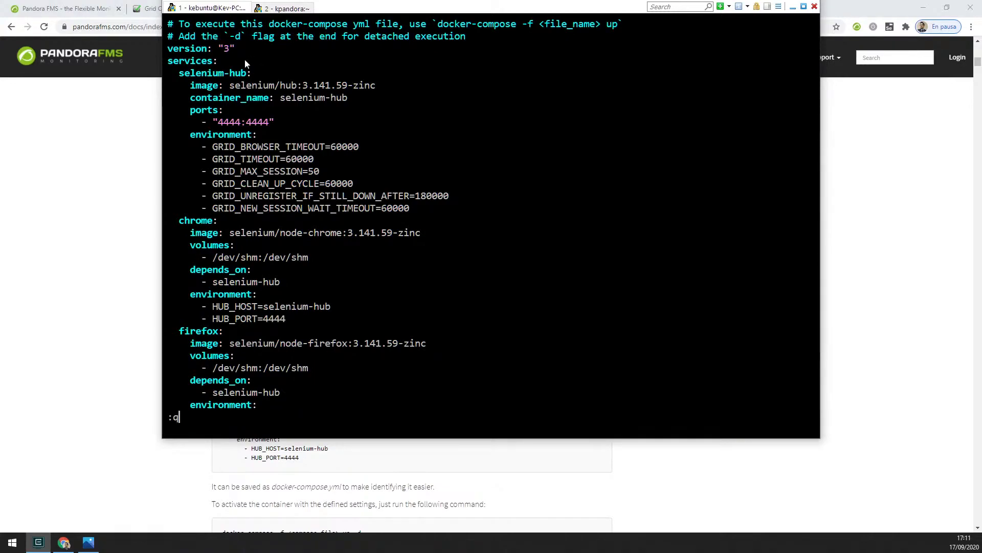
pyautogui.press('Return')
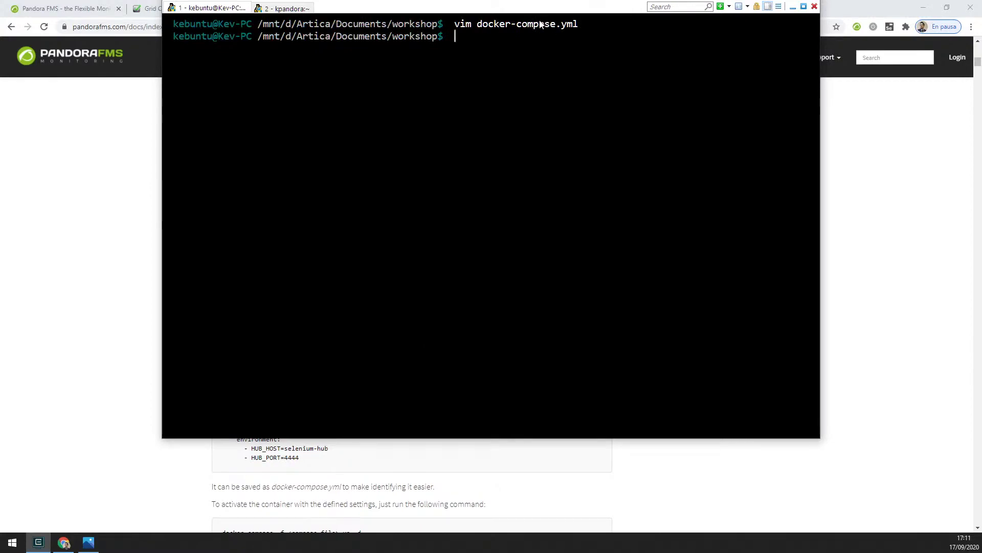
# Start the Selenium containers in detached mode by running docker-compose -f docker-compose.yml up -d.
pyautogui.write('docker-compose ')
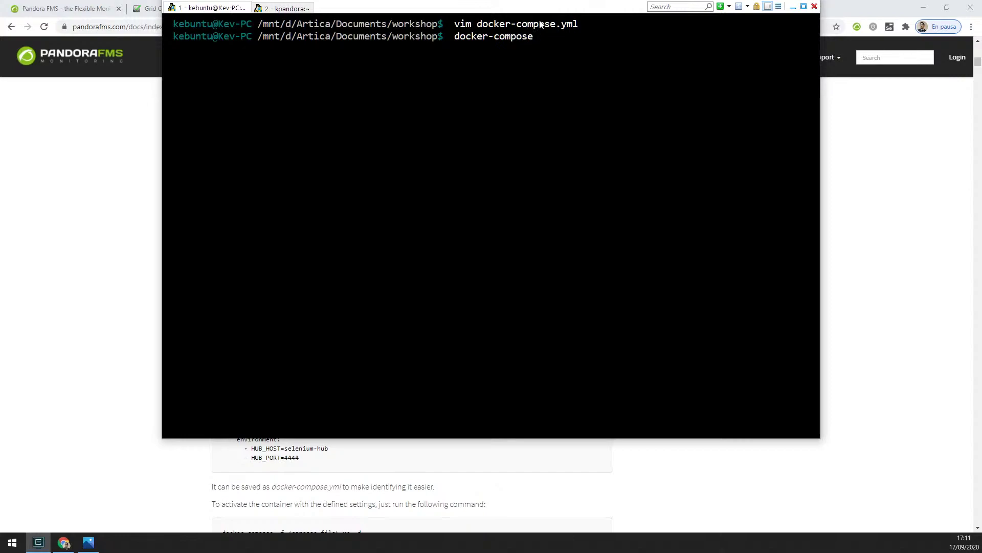
pyautogui.write('-f do')
pyautogui.press('Tab')
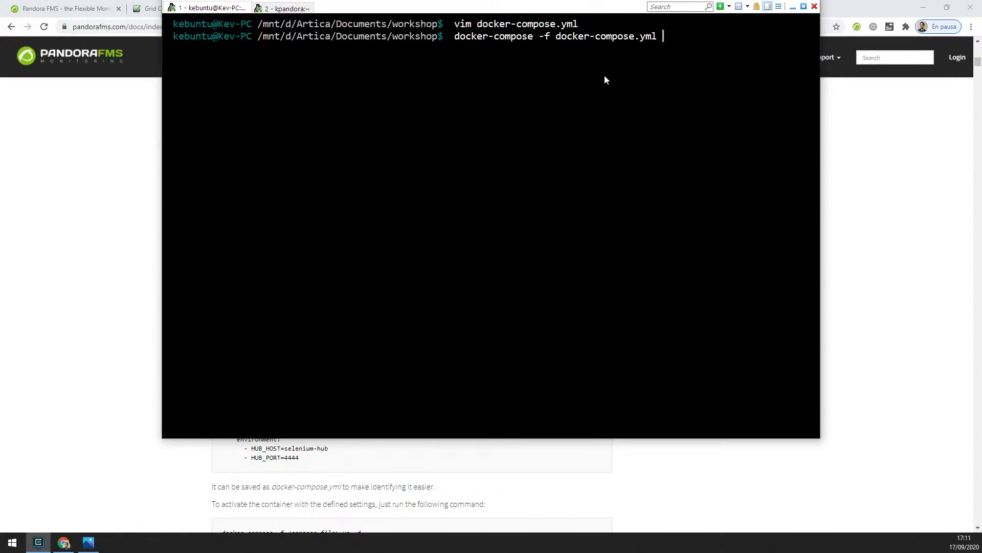
pyautogui.write('up -d')
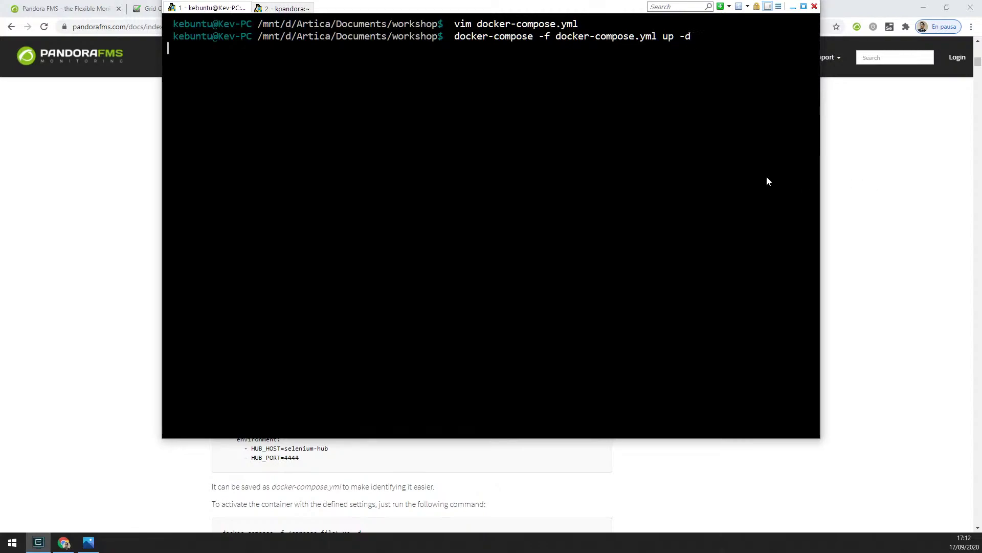
pyautogui.press('Return')
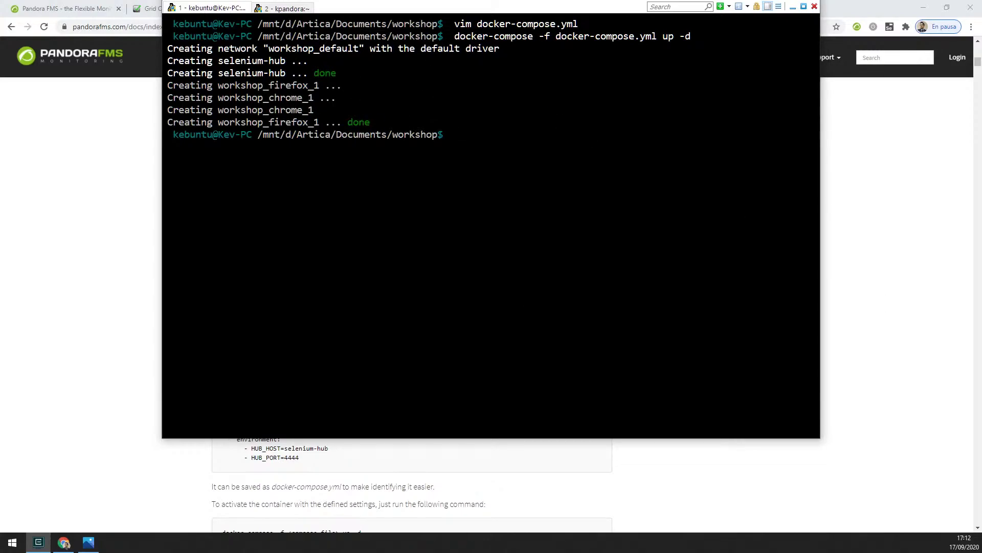
# In the browser, examine the Grid Console at 192.168.1.25:4444/grid/console, including its IP address, port and path, and reload it.
pyautogui.click(136, 7)
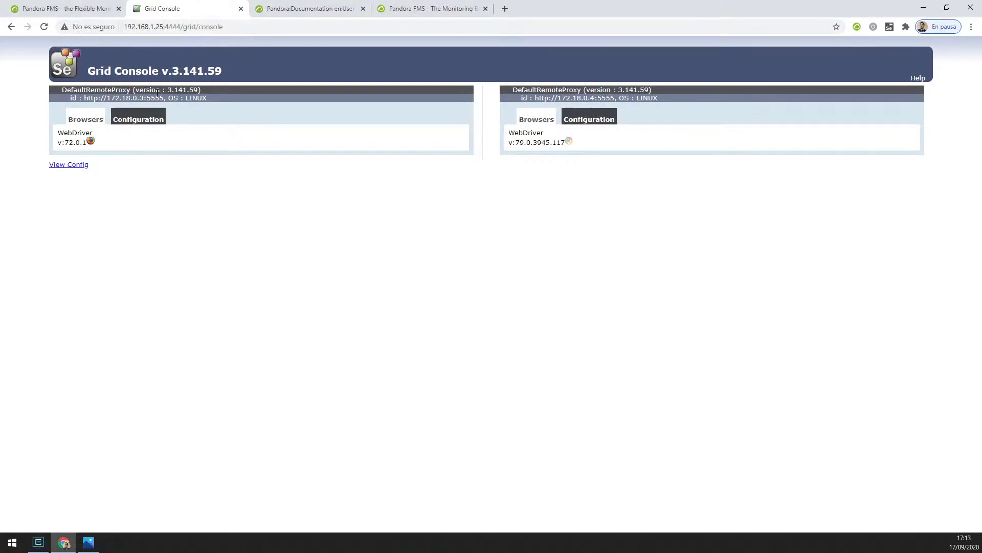
pyautogui.moveTo(164, 26); pyautogui.dragTo(127, 26)
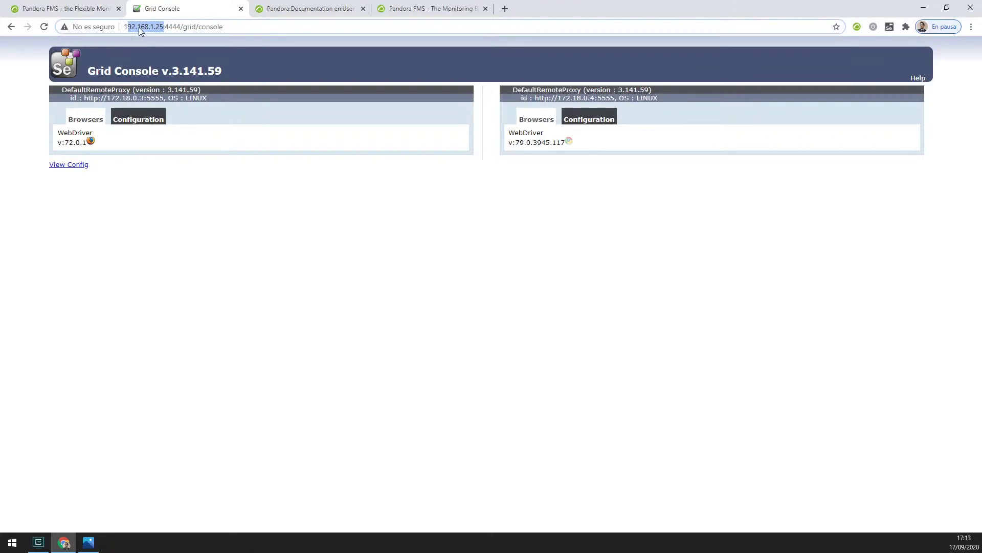
pyautogui.click(170, 31)
pyautogui.doubleClick(170, 25)
pyautogui.click(170, 25)
pyautogui.doubleClick(170, 26)
pyautogui.click(185, 28)
pyautogui.doubleClick(189, 27)
pyautogui.click(197, 27)
pyautogui.doubleClick(198, 26)
pyautogui.click(340, 206)
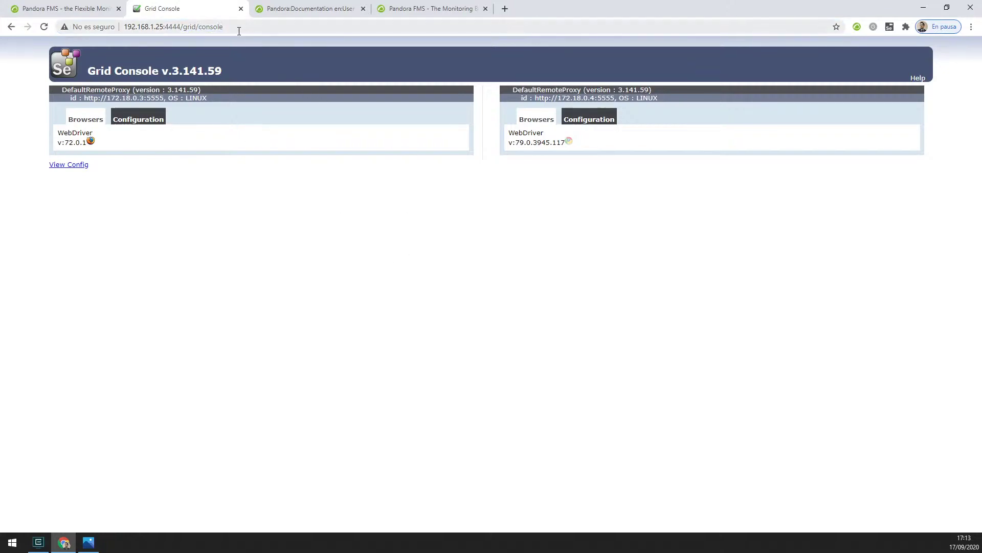
pyautogui.click(177, 25)
pyautogui.press('Return')
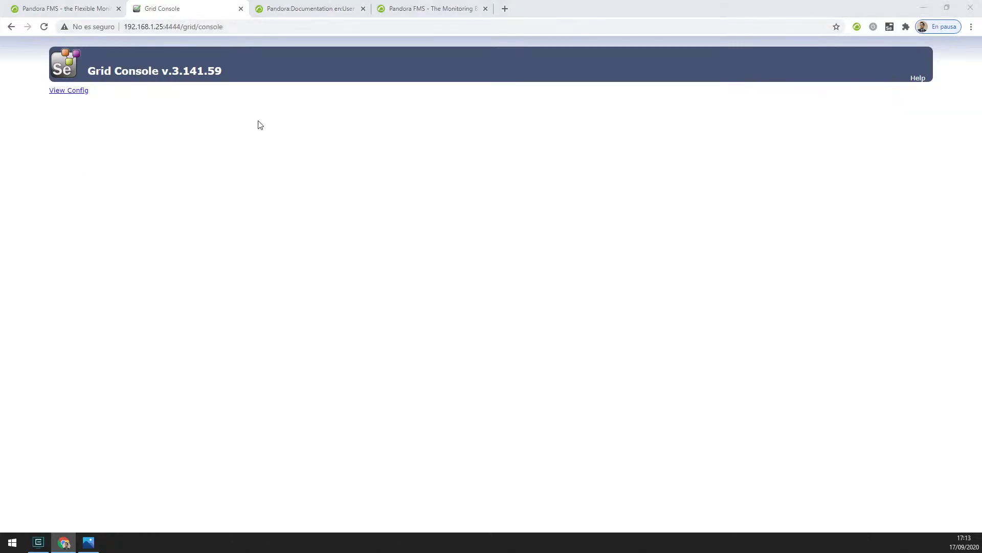
# In the terminal, stop and remove the Selenium stack by running docker-compose -f docker-compose.yml down.
pyautogui.hotkey('alt', 'Tab')
pyautogui.press('Up')
pyautogui.press('BackSpace')
pyautogui.press('BackSpace')
pyautogui.press('BackSpace')
pyautogui.press('BackSpace')
pyautogui.press('BackSpace')
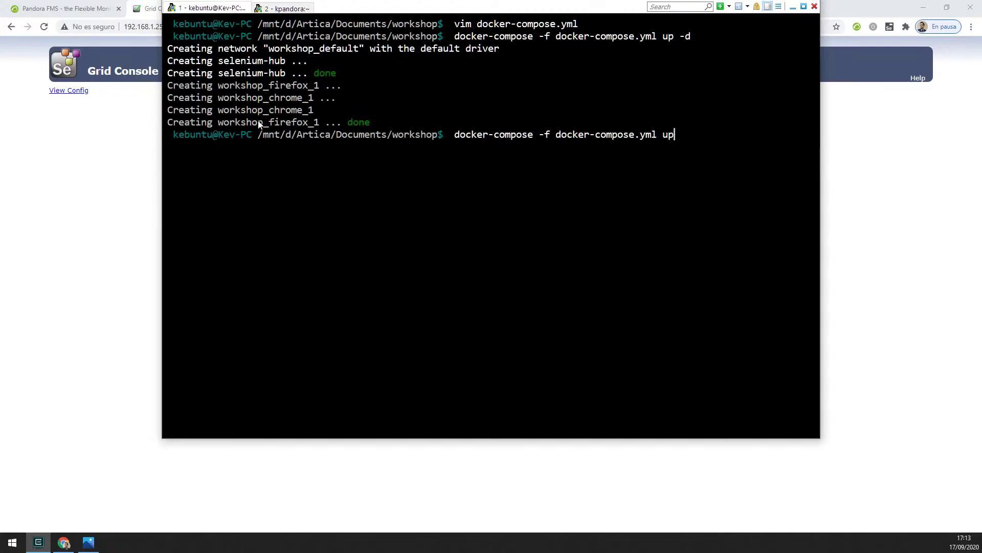
pyautogui.write('down')
pyautogui.press('Return')
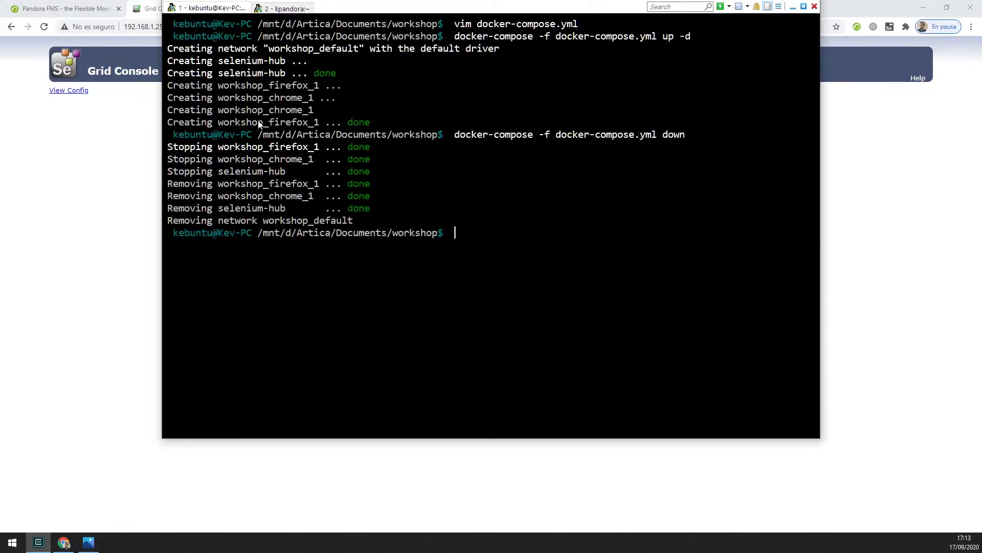
# Bring the Selenium stack back up in detached mode with docker-compose -f docker-compose.yml up -d.
pyautogui.press('Up')
pyautogui.press('BackSpace')
pyautogui.press('BackSpace')
pyautogui.press('BackSpace')
pyautogui.press('BackSpace')
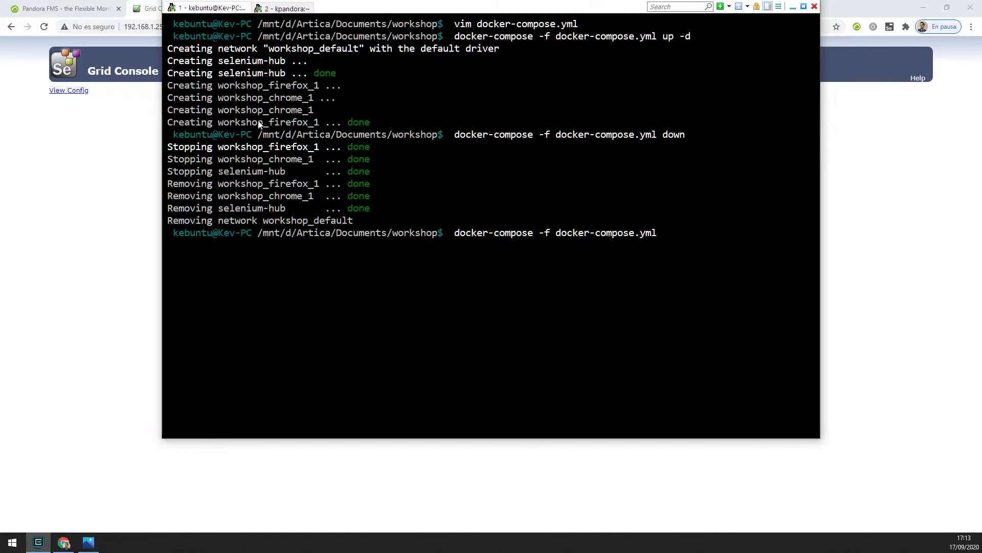
pyautogui.write('up -d')
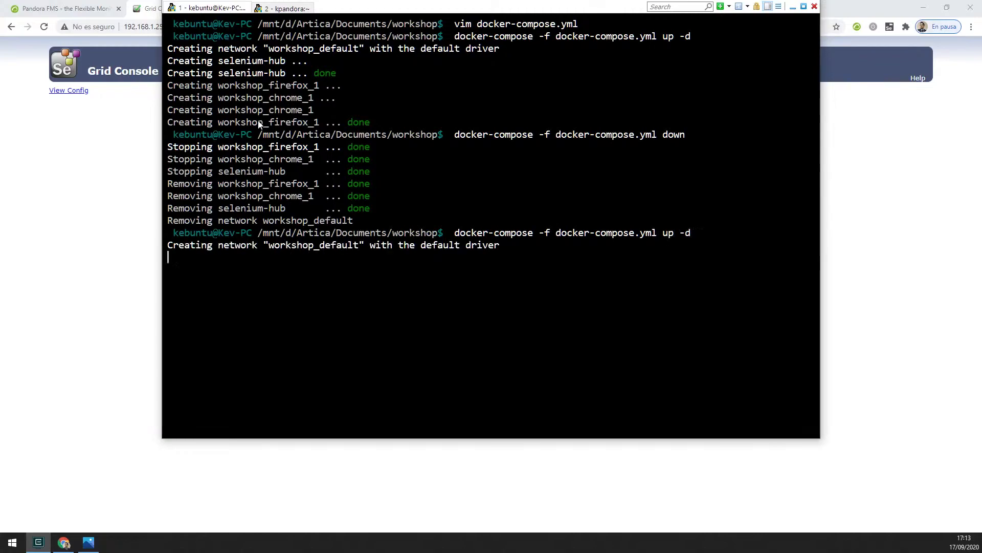
# Return to the browser and reload the Grid Console to check which browser nodes are registered.
pyautogui.click(37, 223)
pyautogui.press('F5')
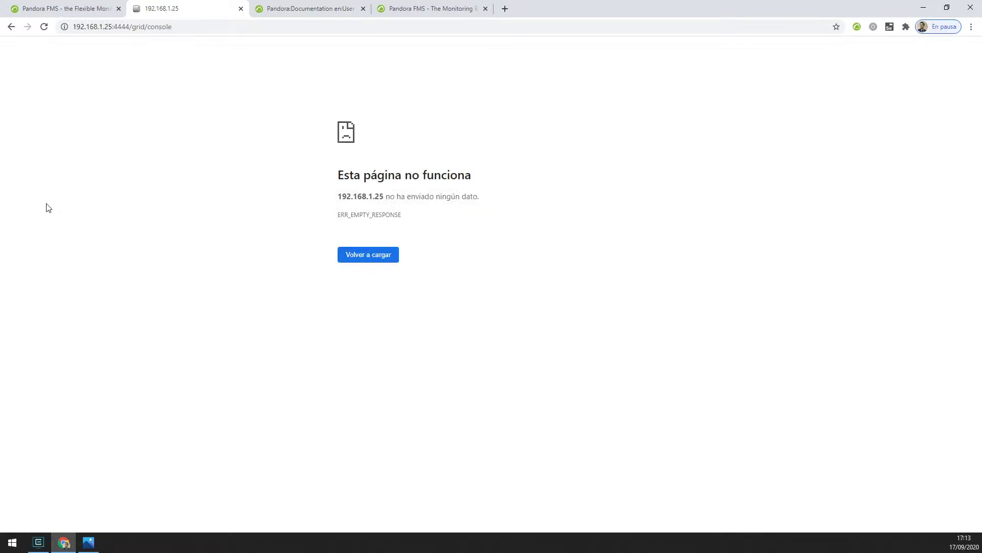
pyautogui.press('F5')
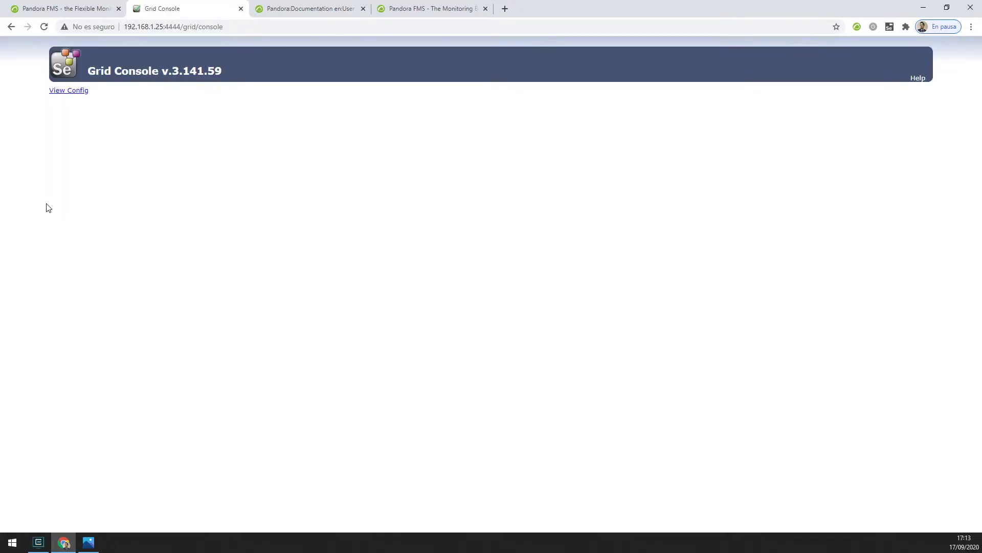
pyautogui.press('F5')
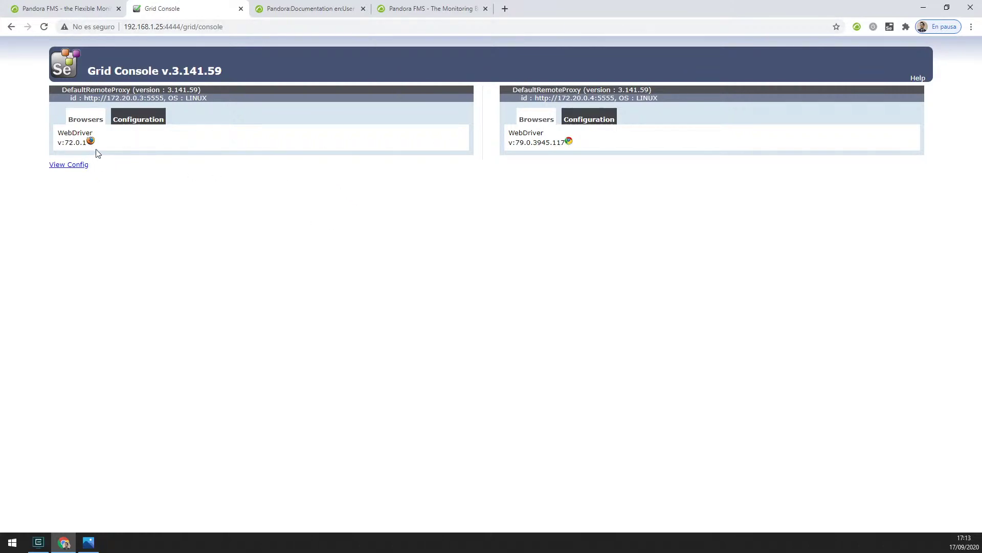
pyautogui.hotkey('alt', 'Tab')
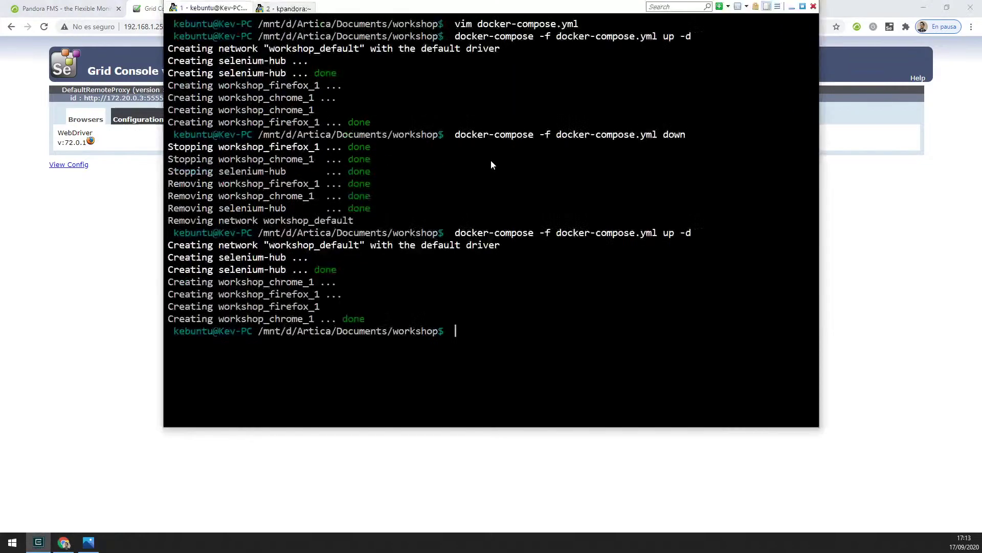
pyautogui.press('Up')
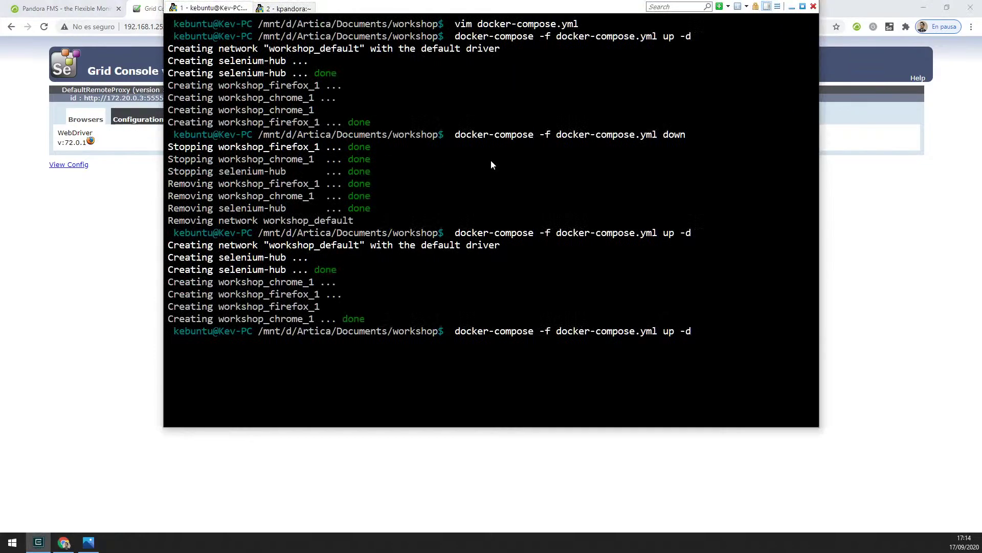
pyautogui.press('BackSpace')
pyautogui.press('BackSpace')
pyautogui.press('BackSpace')
pyautogui.press('BackSpace')
pyautogui.press('BackSpace')
pyautogui.write('SCA')
pyautogui.press('BackSpace')
pyautogui.press('BackSpace')
pyautogui.press('BackSpace')
pyautogui.write('scale firefox=3')
pyautogui.press('BackSpace')
pyautogui.press('BackSpace')
pyautogui.press('BackSpace')
pyautogui.press('BackSpace')
pyautogui.press('BackSpace')
pyautogui.press('BackSpace')
pyautogui.press('BackSpace')
pyautogui.press('BackSpace')
pyautogui.press('BackSpace')
pyautogui.press('BackSpace')
pyautogui.press('BackSpace')
pyautogui.press('BackSpace')
pyautogui.press('BackSpace')
pyautogui.press('BackSpace')
pyautogui.press('BackSpace')
pyautogui.write('SC')
pyautogui.press('BackSpace')
pyautogui.press('BackSpace')
pyautogui.press('BackSpace')
pyautogui.hotkey('ctrl', 'c')
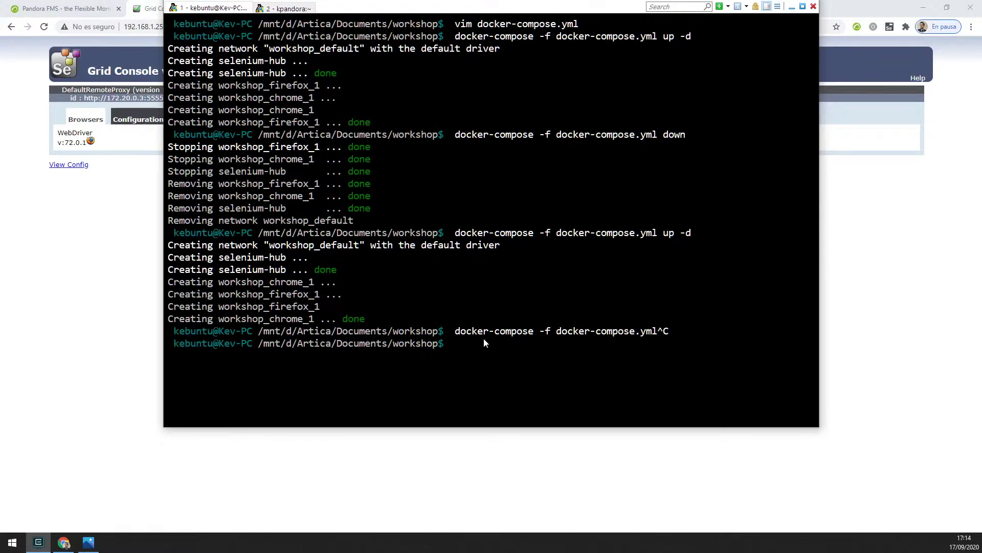
pyautogui.click(21, 323)
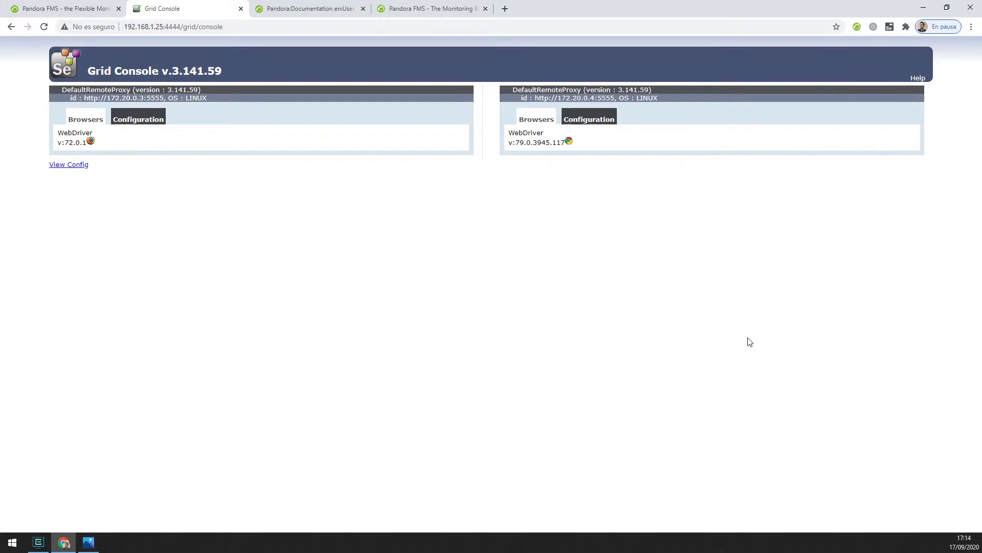
# Switch to the kpandora terminal session and open /etc/pandora/pandora_server.conf in vim.
pyautogui.hotkey('ctrl', '`')
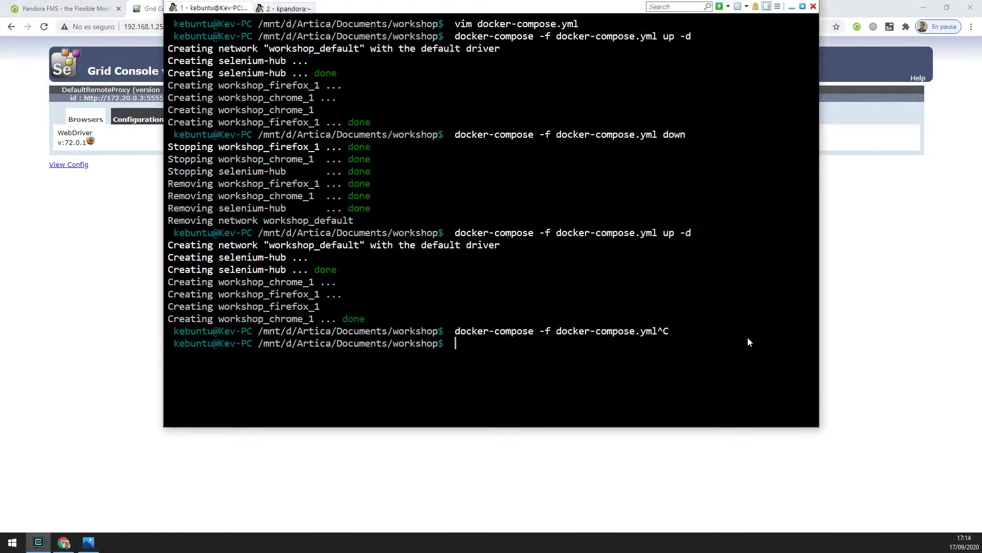
pyautogui.click(286, 8)
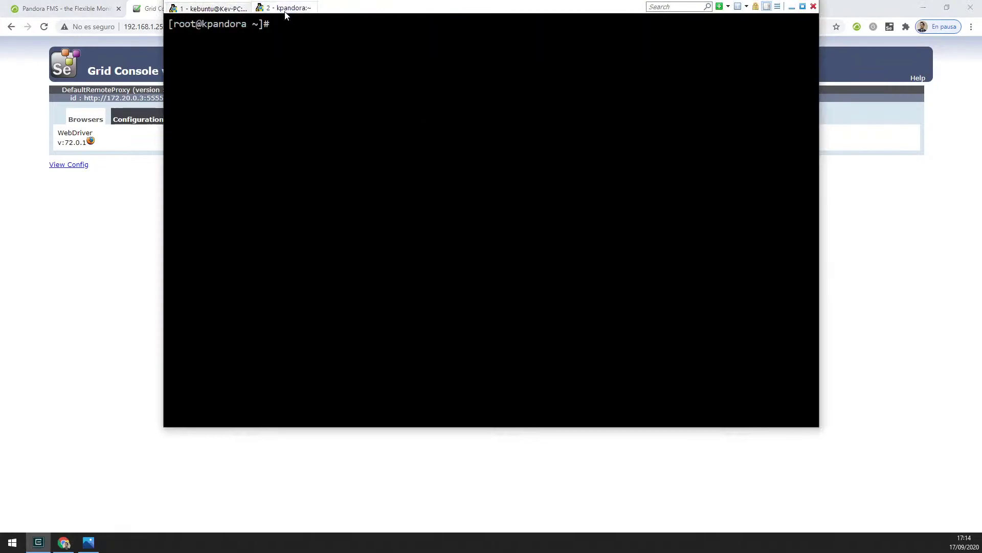
pyautogui.write('vim /etc/pandora/pandora_server.conf')
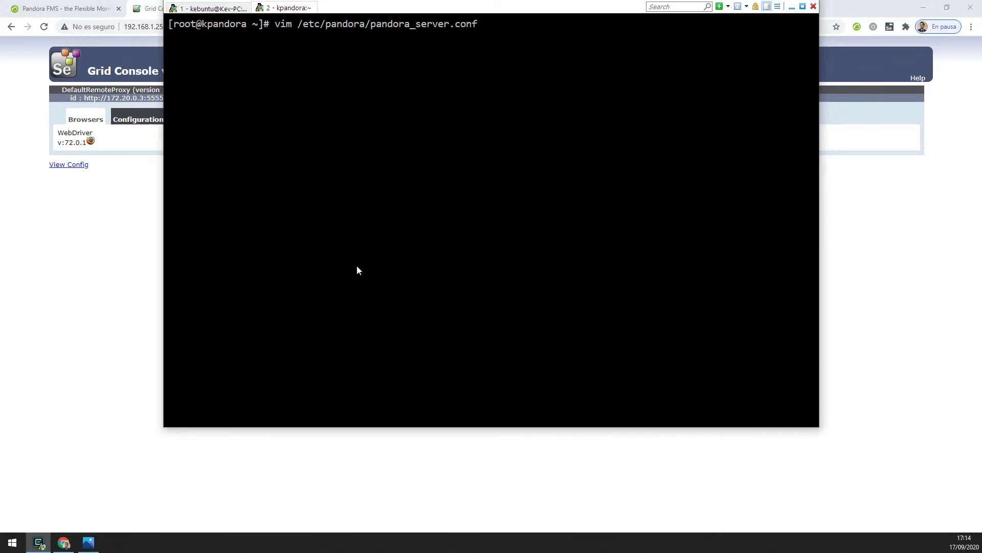
pyautogui.press('Return')
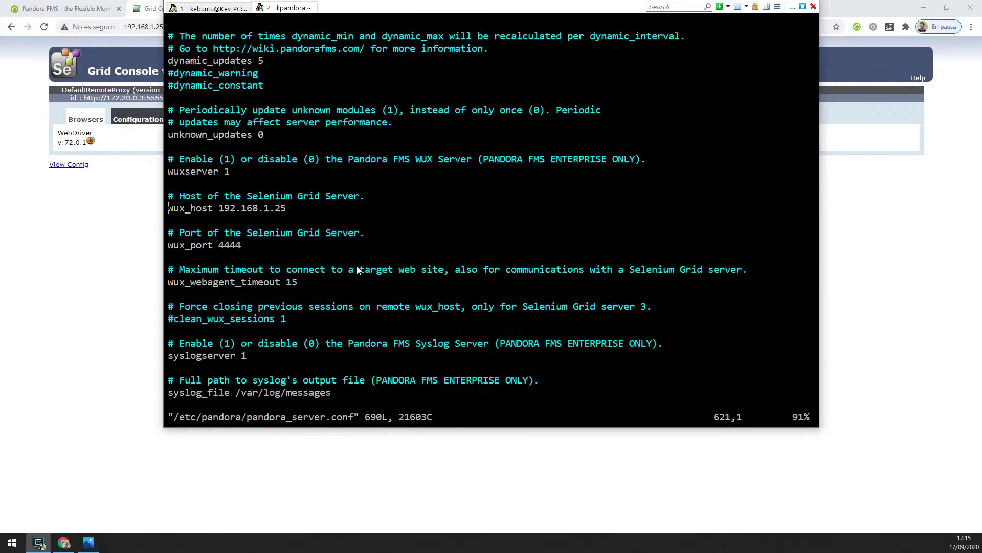
# Examine the wuxserver, wux_host and wux_port settings in the server configuration, and quit vim without making changes.
pyautogui.press('Up')
pyautogui.press('Up')
pyautogui.press('Up')
pyautogui.moveTo(169, 173); pyautogui.dragTo(213, 172)
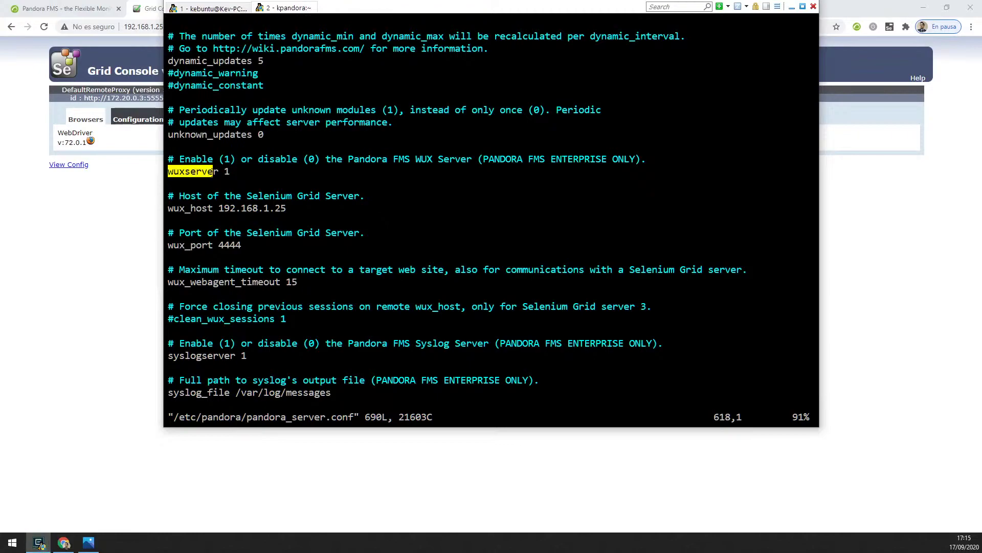
pyautogui.click(215, 175)
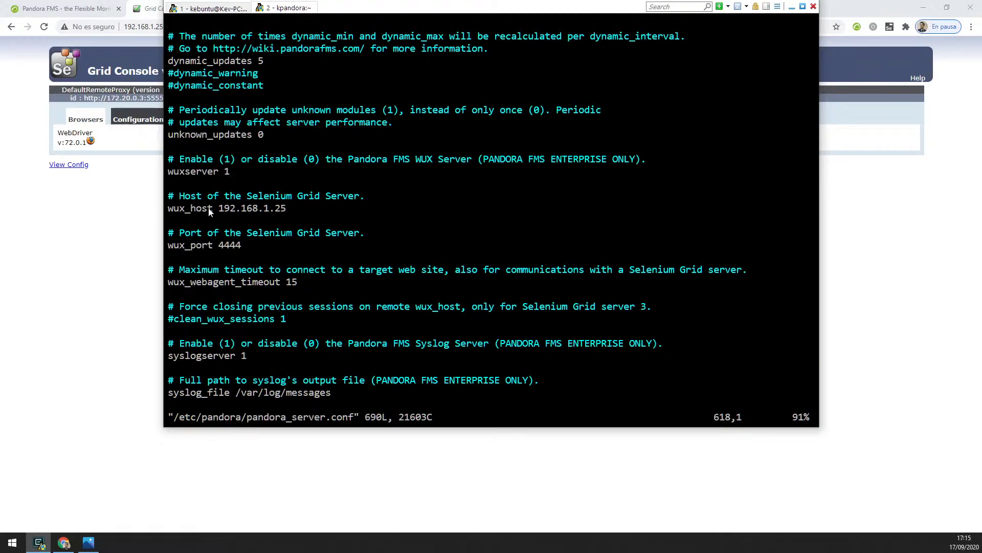
pyautogui.moveTo(169, 209); pyautogui.dragTo(286, 208)
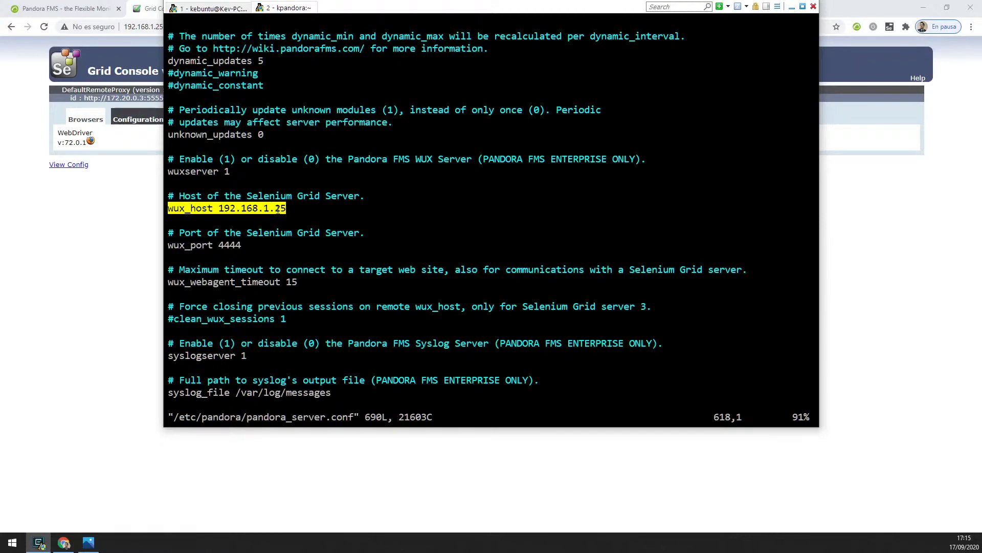
pyautogui.doubleClick(230, 245)
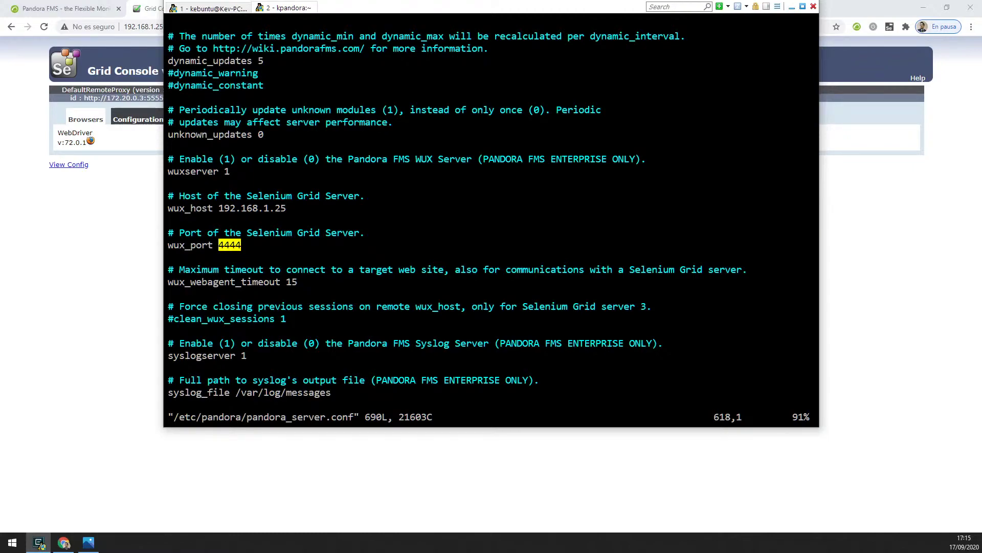
pyautogui.click(247, 272)
pyautogui.write(':q')
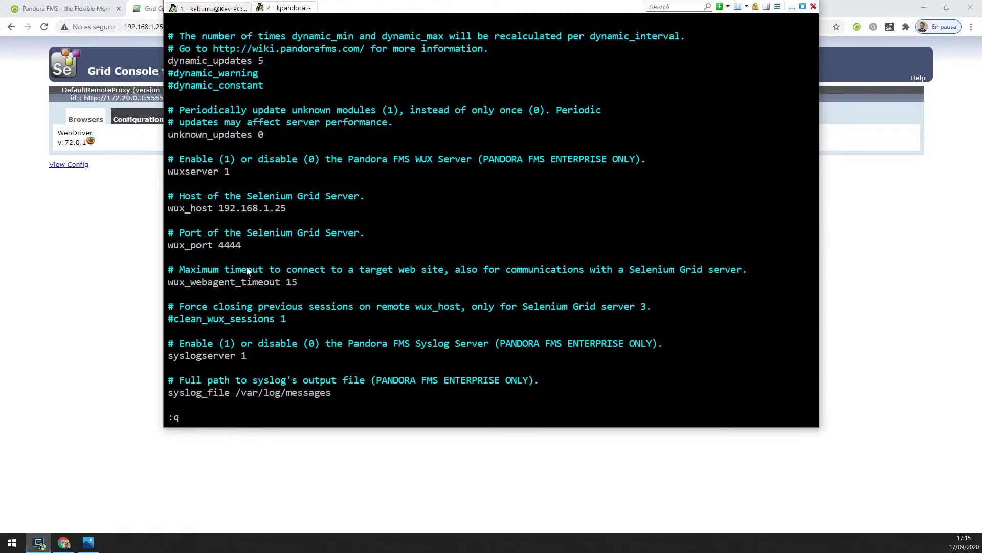
pyautogui.press('Return')
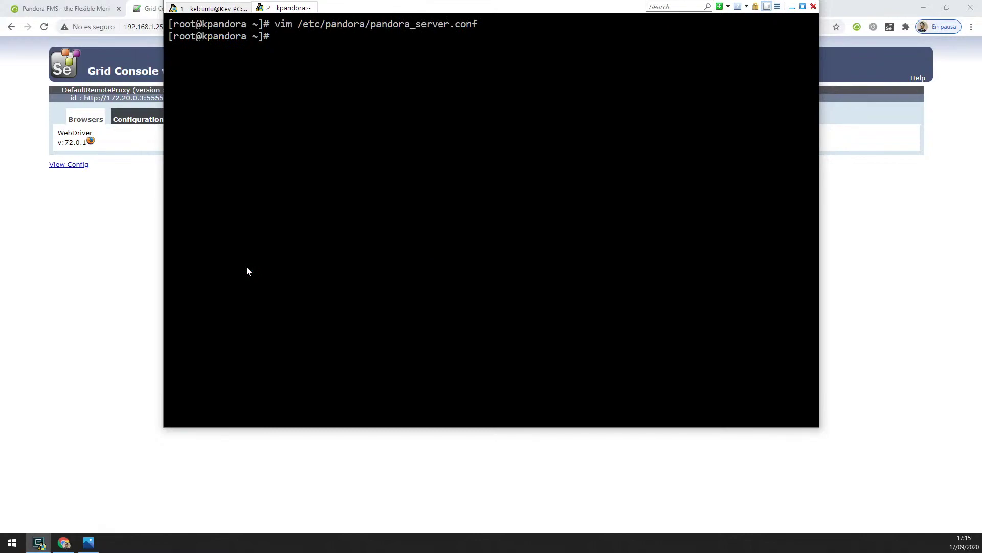
# Restart the pandora_server service with systemctl.
pyautogui.hotkey('ctrl', 'r')
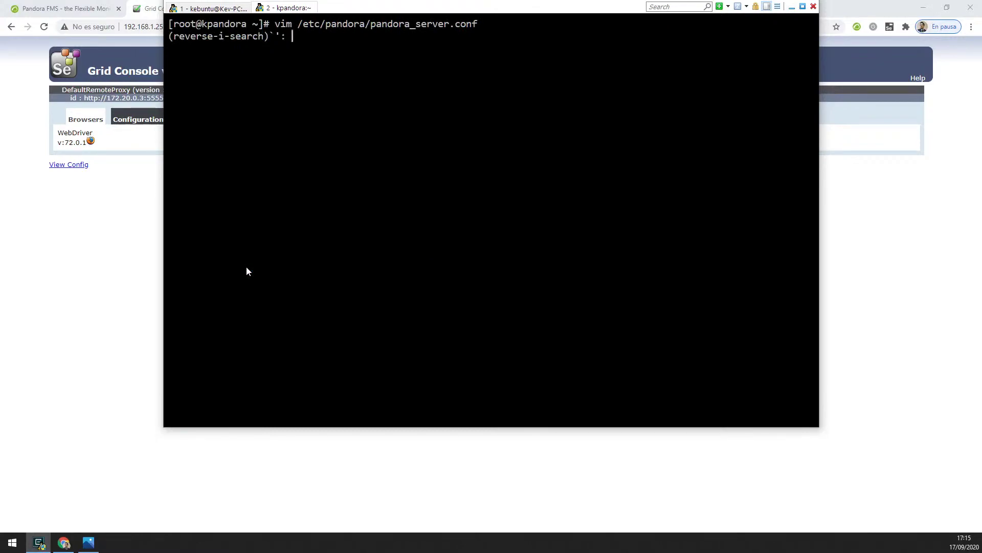
pyautogui.hotkey('ctrl', 'c')
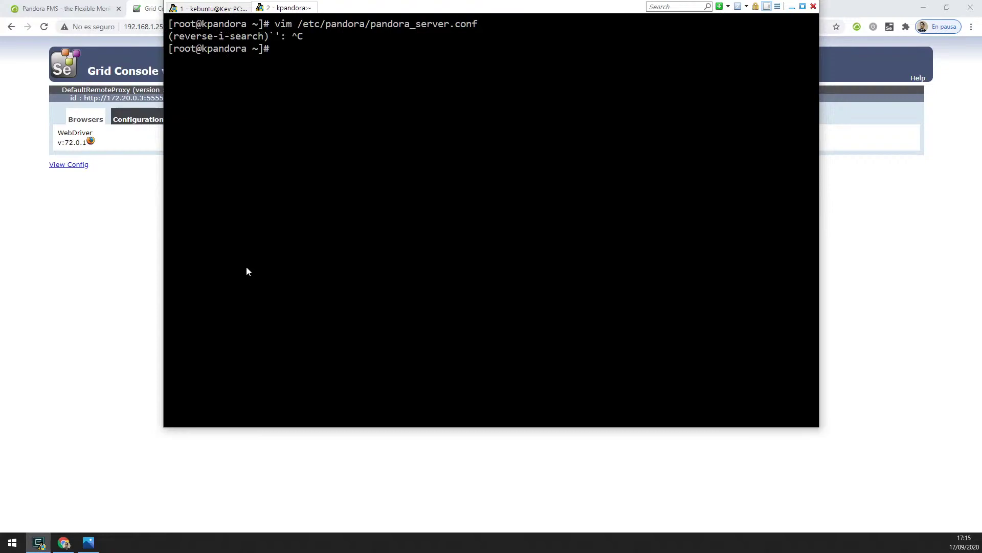
pyautogui.write('systemctl restart pandora_s')
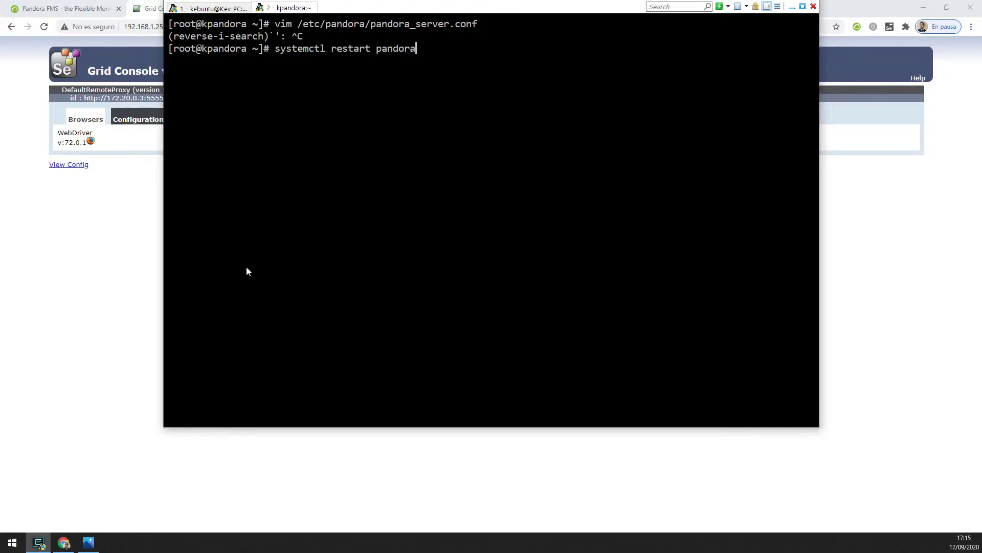
pyautogui.write('er')
pyautogui.press('Tab')
pyautogui.press('Return')
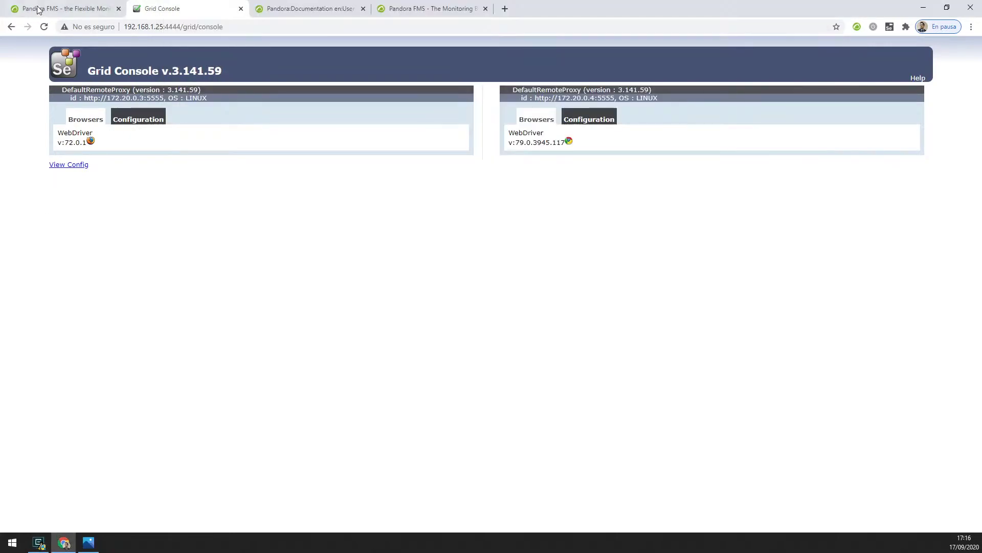
# Switch to the Pandora FMS console in the browser and check the WUX server in the servers list.
pyautogui.click(51, 9)
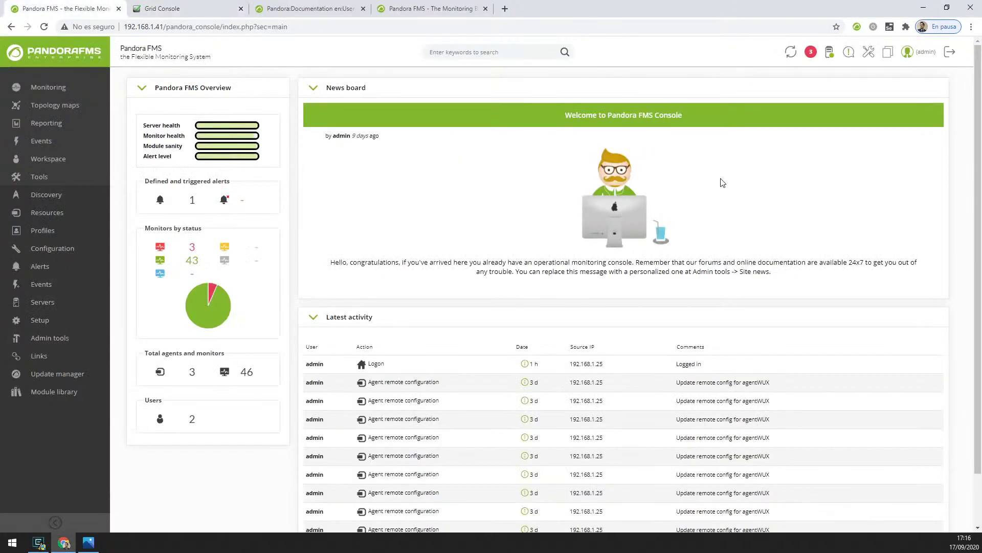
pyautogui.click(833, 53)
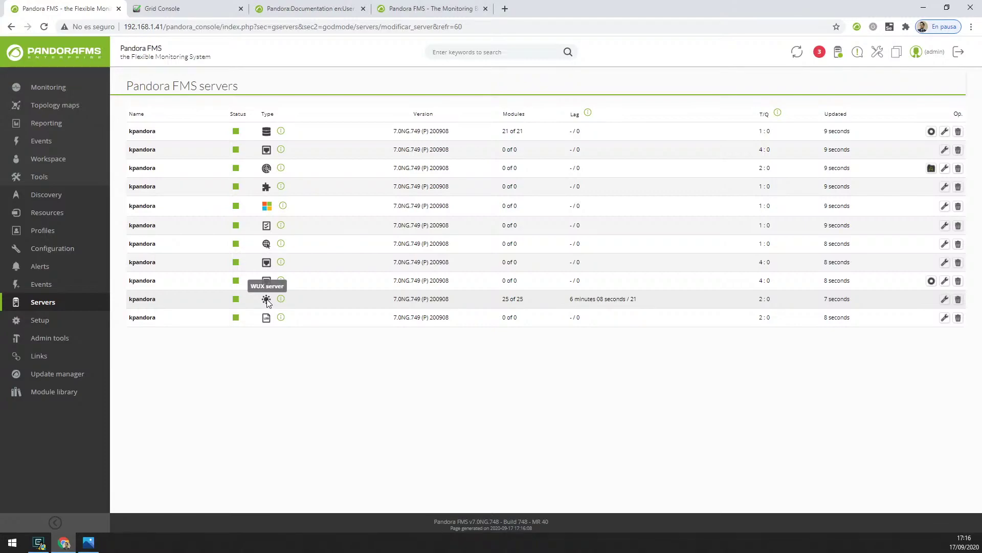
# In the Pandora FMS User Monitorization documentation, search for "exten" to find the Selenium IDE extension instructions.
pyautogui.click(304, 7)
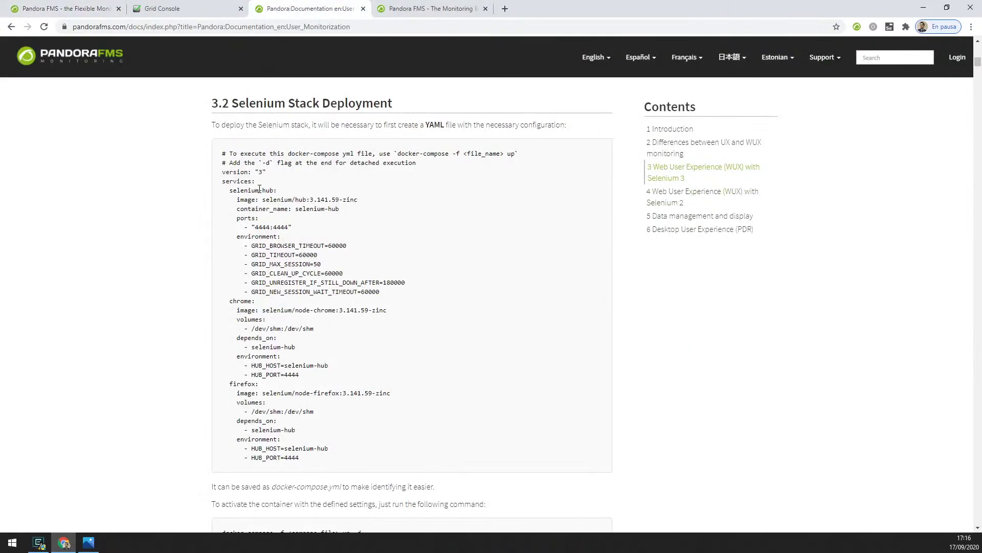
pyautogui.scroll(2, 160, 252)
pyautogui.scroll(-3, 148, 248)
pyautogui.scroll(4, 152, 250)
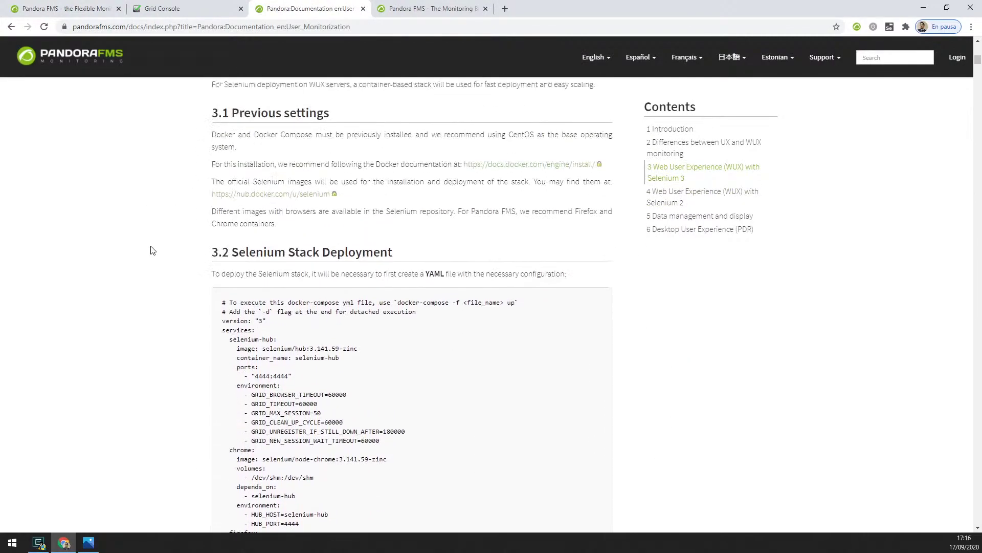
pyautogui.hotkey('ctrl', 'f')
pyautogui.write('exten')
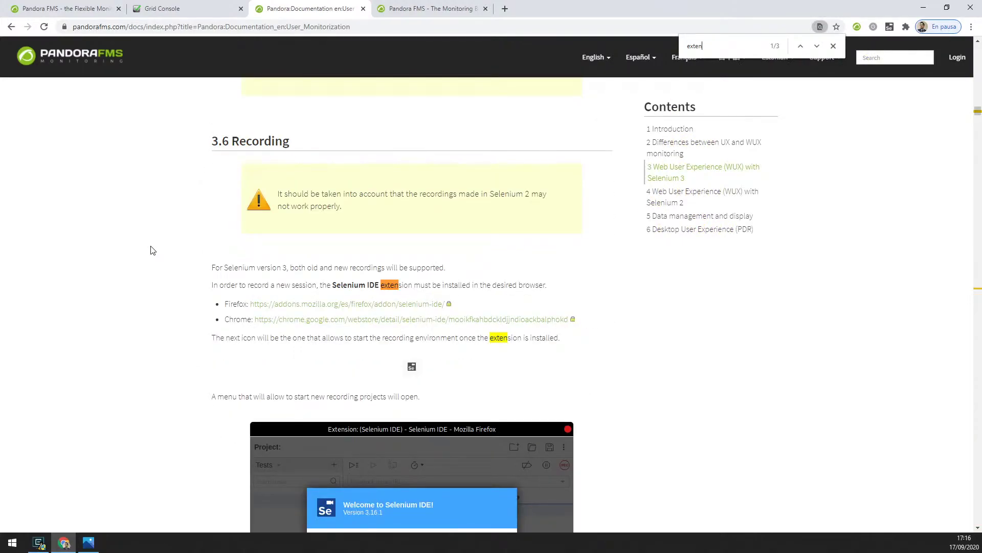
pyautogui.press('Escape')
pyautogui.scroll(-1, 123, 291)
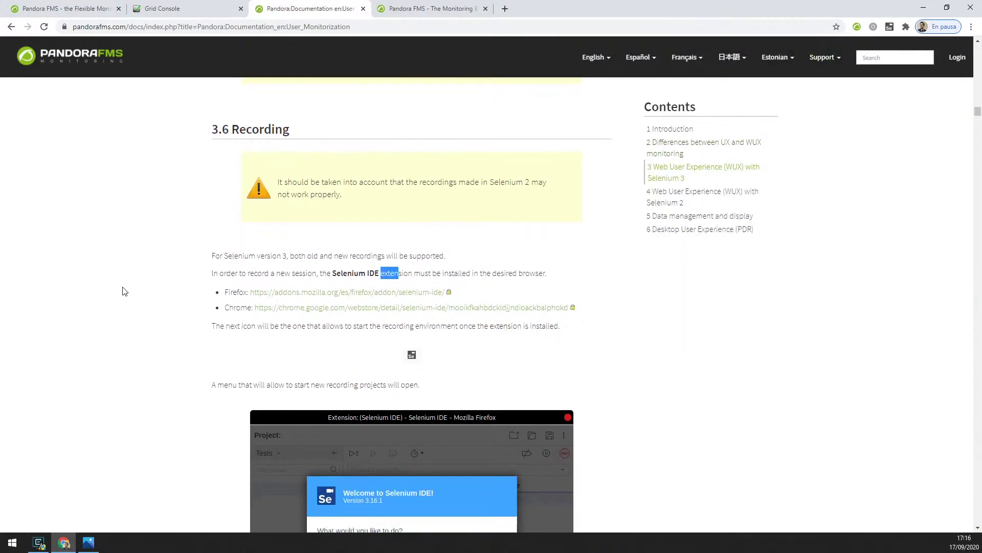
# Review the Firefox and Chrome extension links, view Selenium IDE's Chrome Web Store page, and return to the documentation.
pyautogui.click(199, 273)
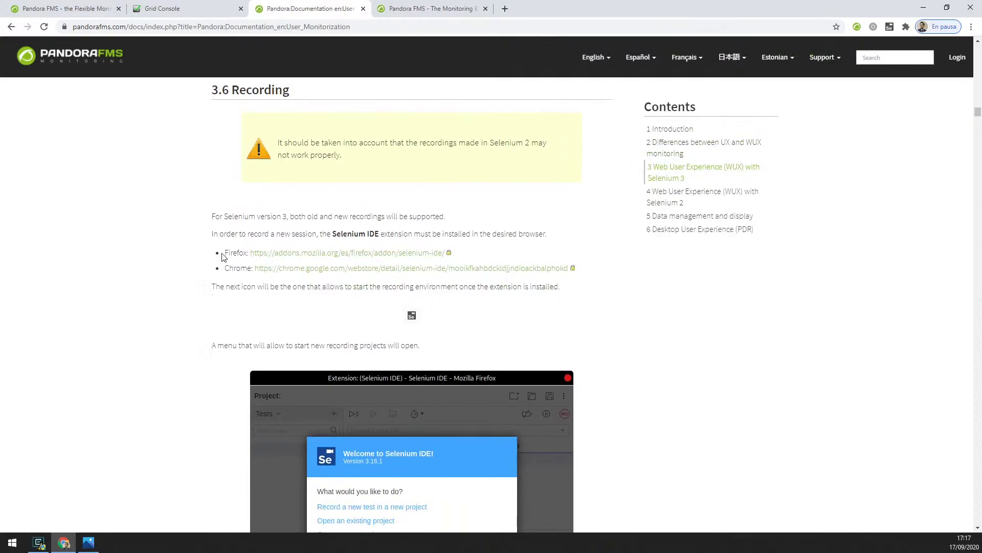
pyautogui.moveTo(224, 253); pyautogui.dragTo(256, 268)
pyautogui.click(349, 246)
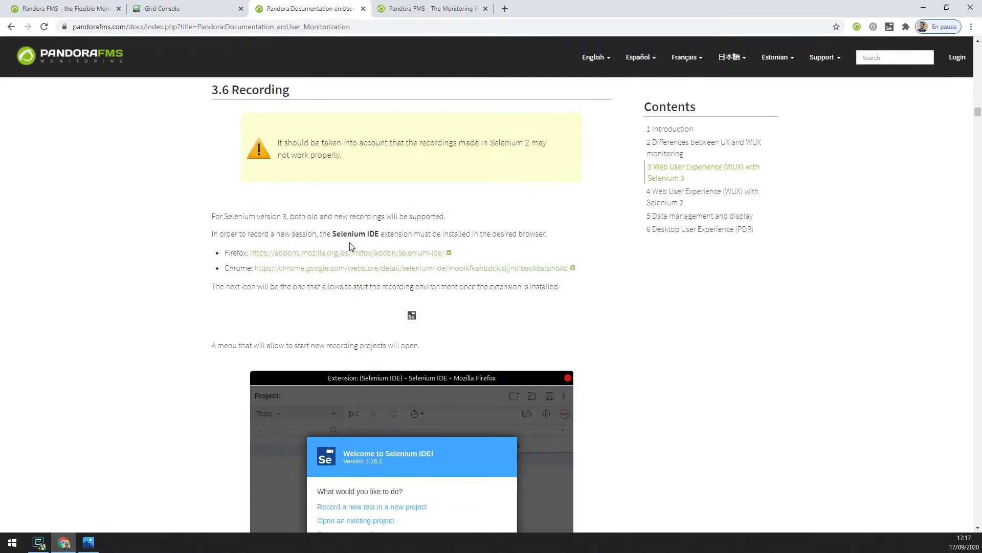
pyautogui.click(350, 272)
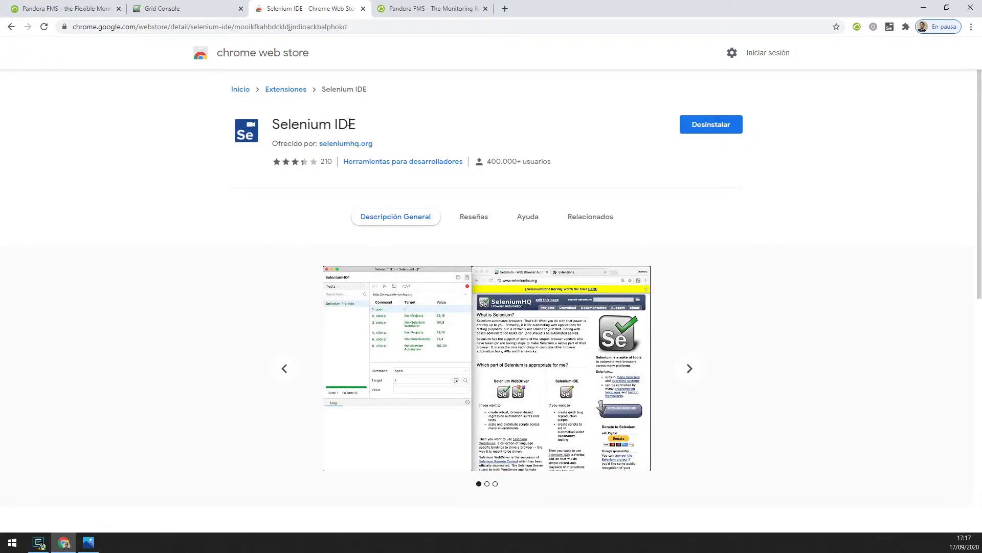
pyautogui.hotkey('alt', 'Left')
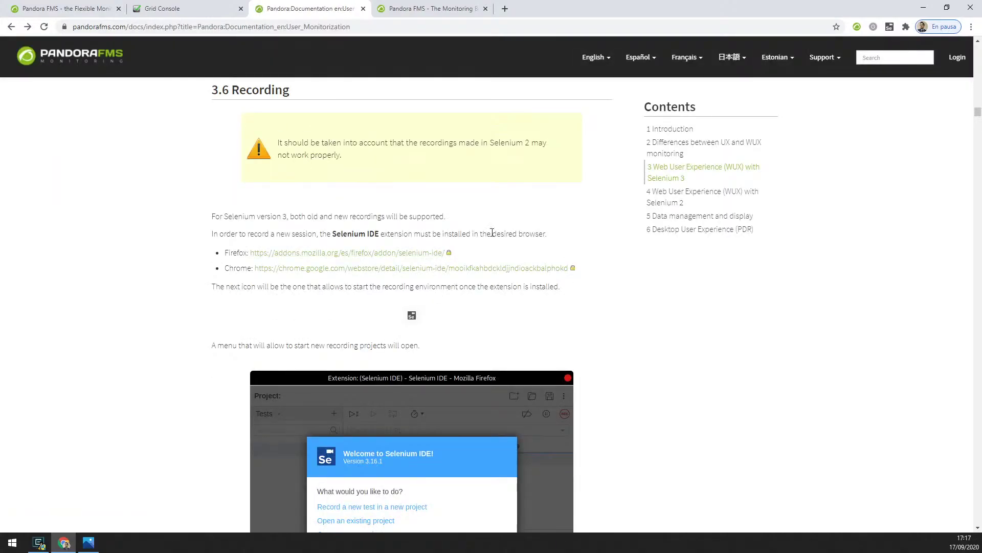
# Launch the Selenium IDE browser extension and move its window over the right part of the documentation page.
pyautogui.click(888, 27)
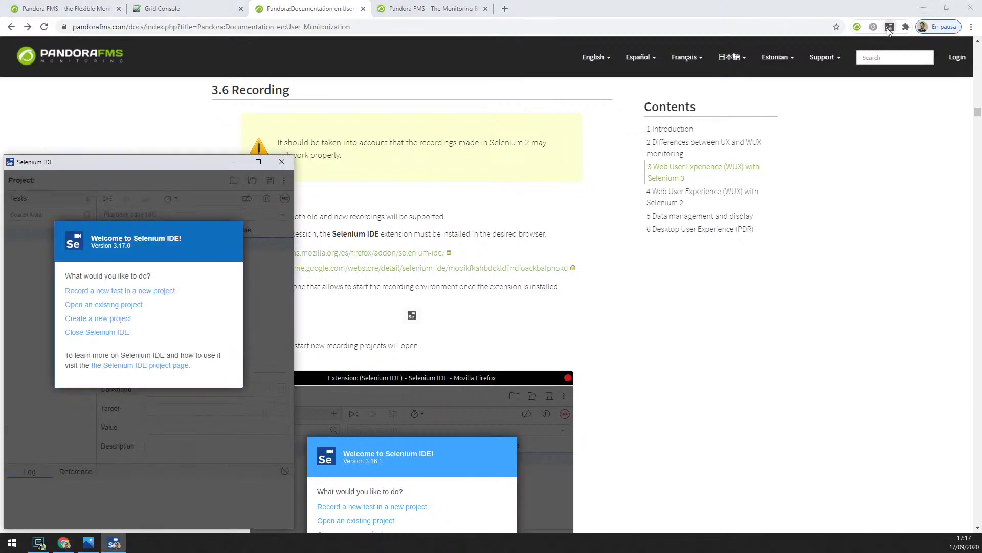
pyautogui.moveTo(156, 163); pyautogui.dragTo(658, 104)
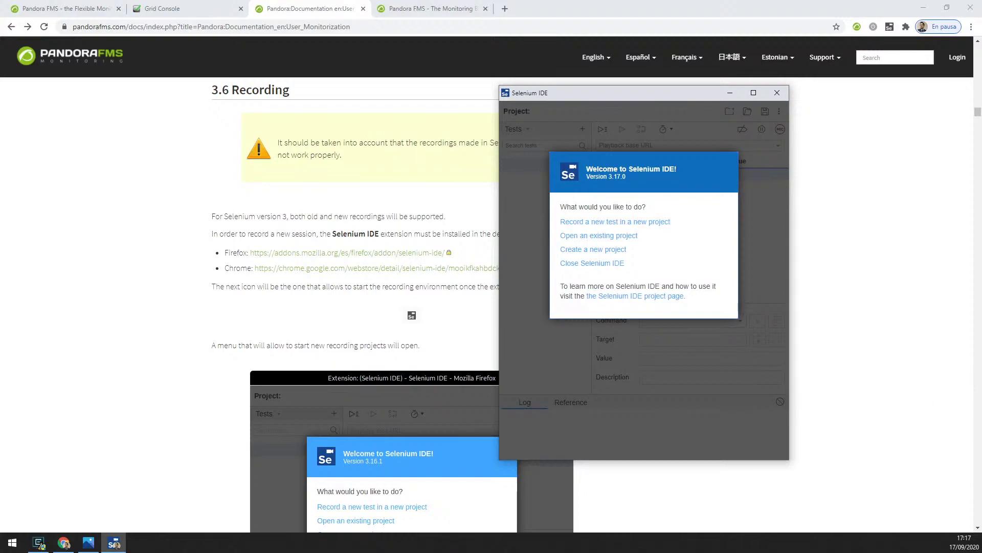
# On the Pandora FMS blog, view the Enterprise category and return to the blog's home page.
pyautogui.click(444, 8)
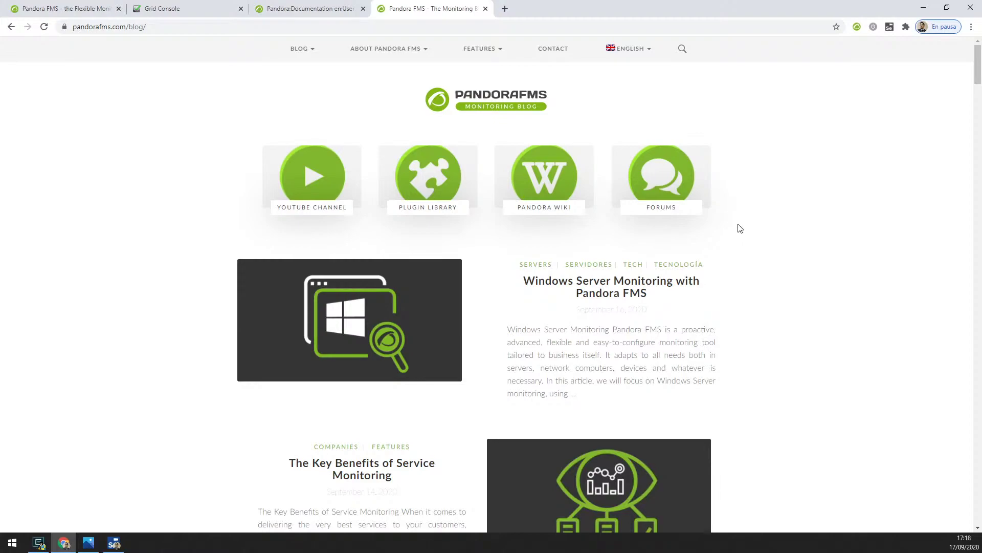
pyautogui.moveTo(293, 49)
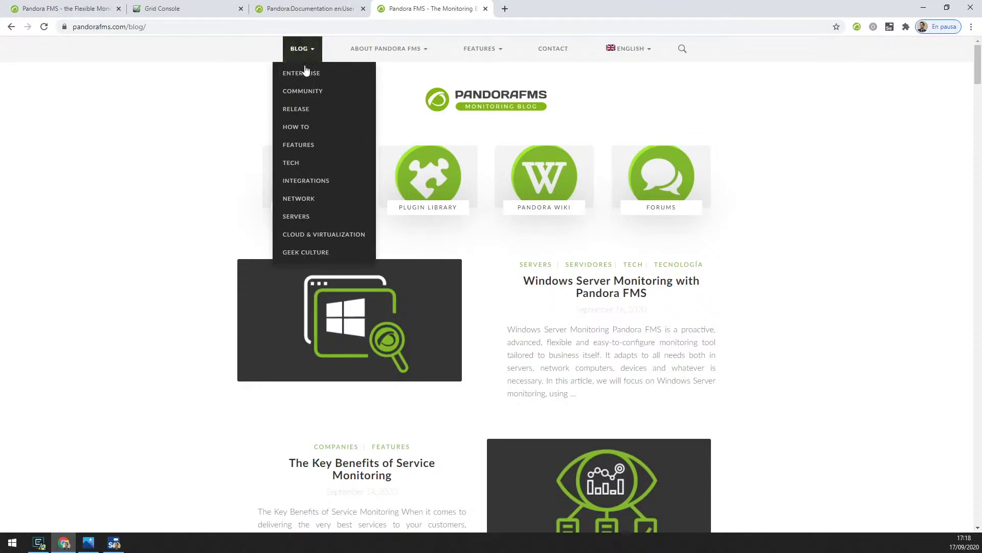
pyautogui.click(300, 73)
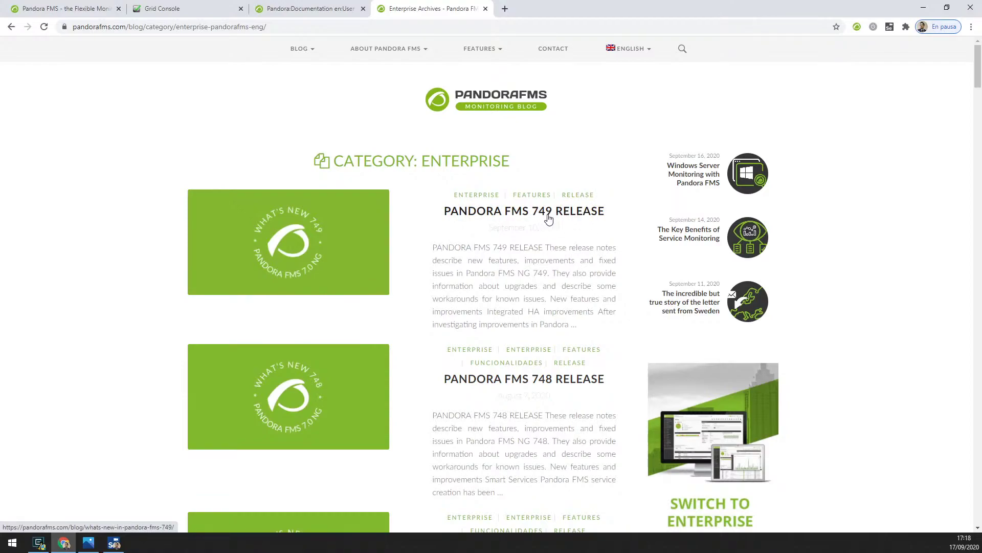
pyautogui.click(491, 99)
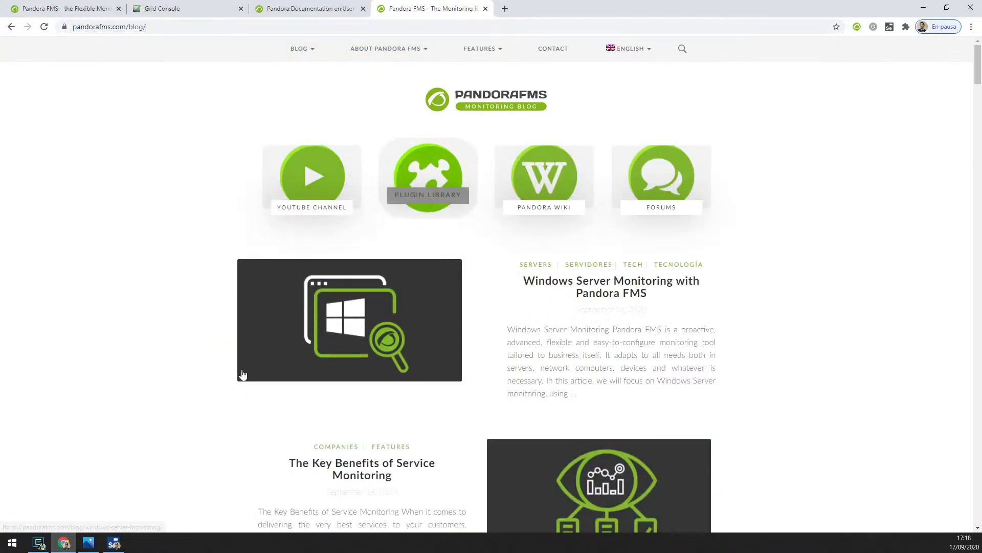
# In Selenium IDE, start recording a new test in a new project named workshop-blog.
pyautogui.click(113, 543)
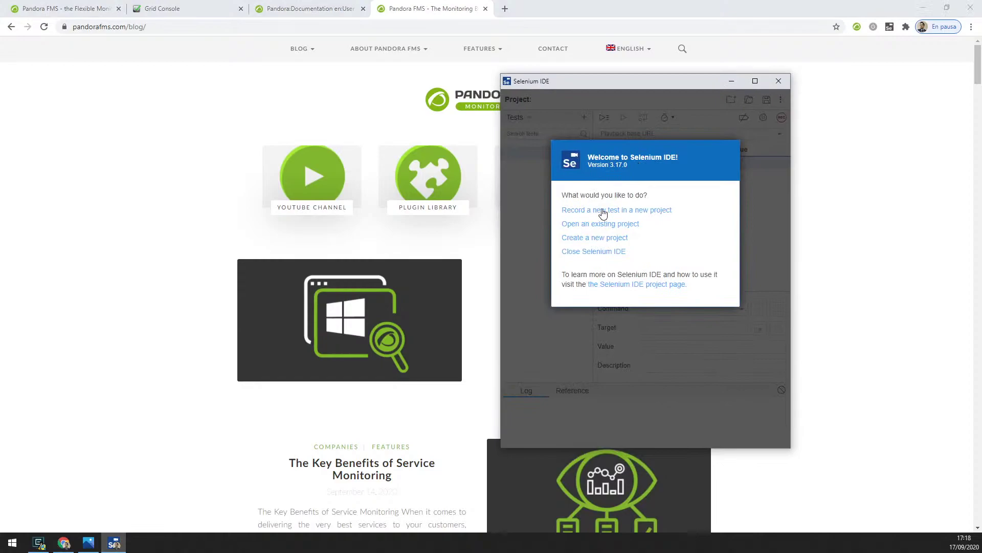
pyautogui.click(642, 213)
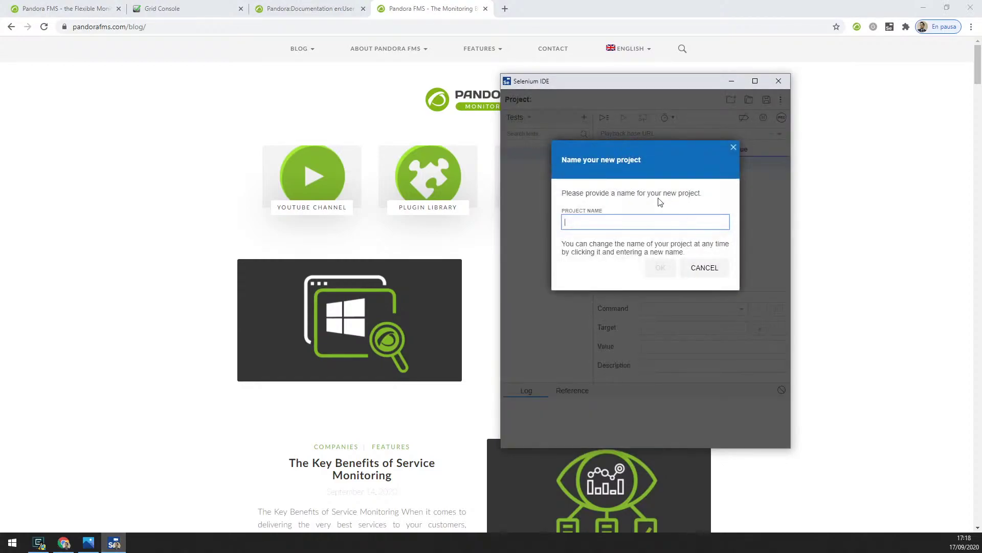
pyautogui.click(670, 224)
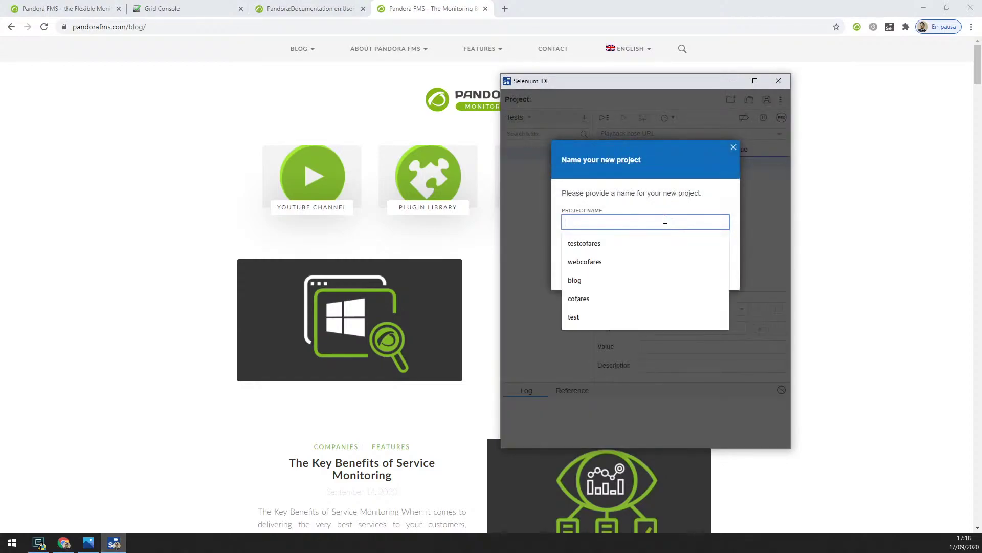
pyautogui.write('workshop-blog')
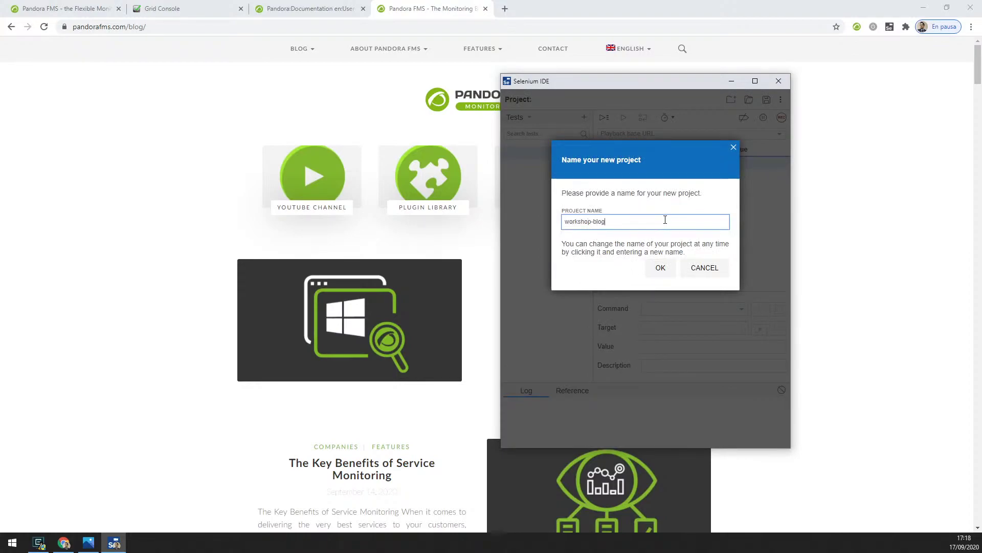
pyautogui.click(660, 267)
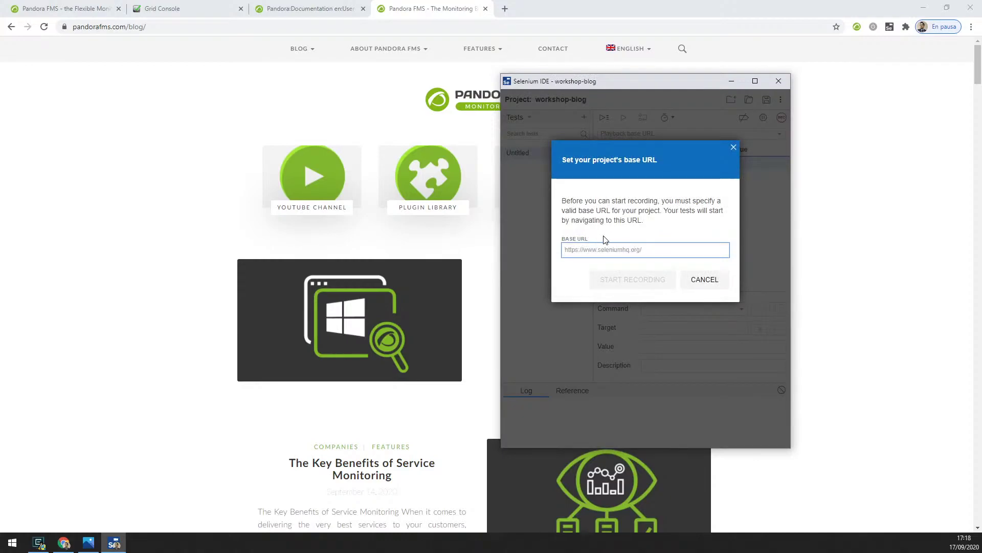
pyautogui.write('https://pandorafms.com/blog/')
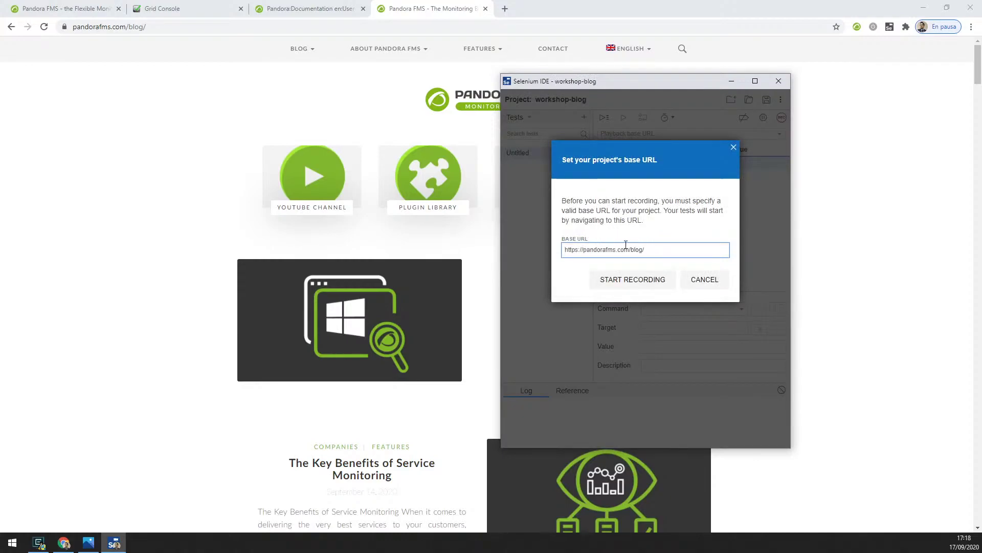
pyautogui.moveTo(647, 252); pyautogui.dragTo(597, 247)
pyautogui.click(597, 248)
pyautogui.click(636, 282)
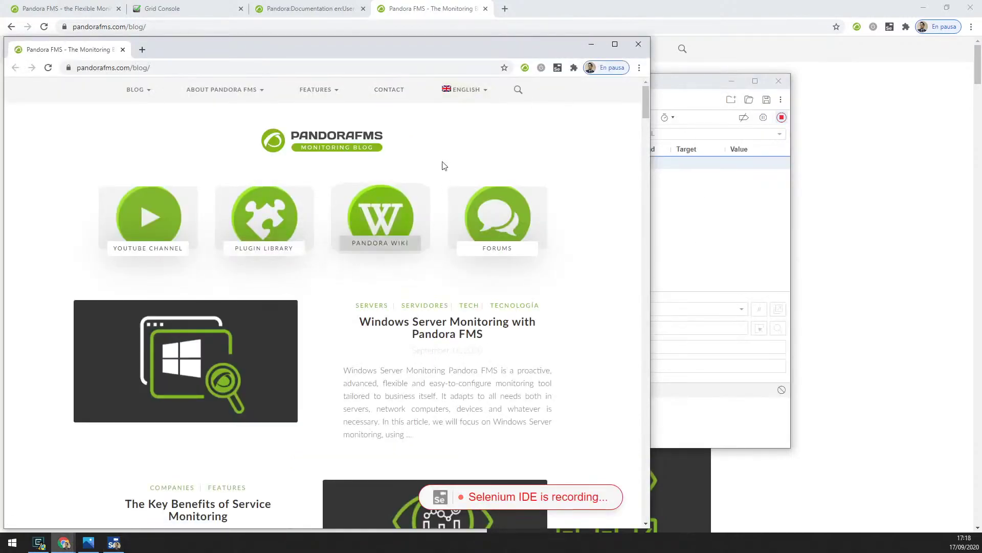
pyautogui.moveTo(359, 51); pyautogui.dragTo(398, 46)
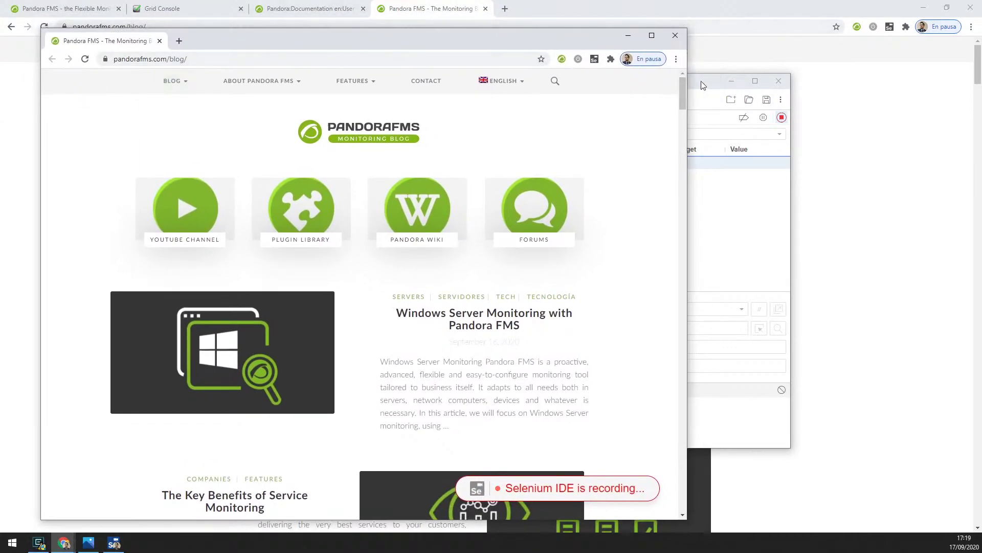
pyautogui.moveTo(704, 86); pyautogui.dragTo(886, 88)
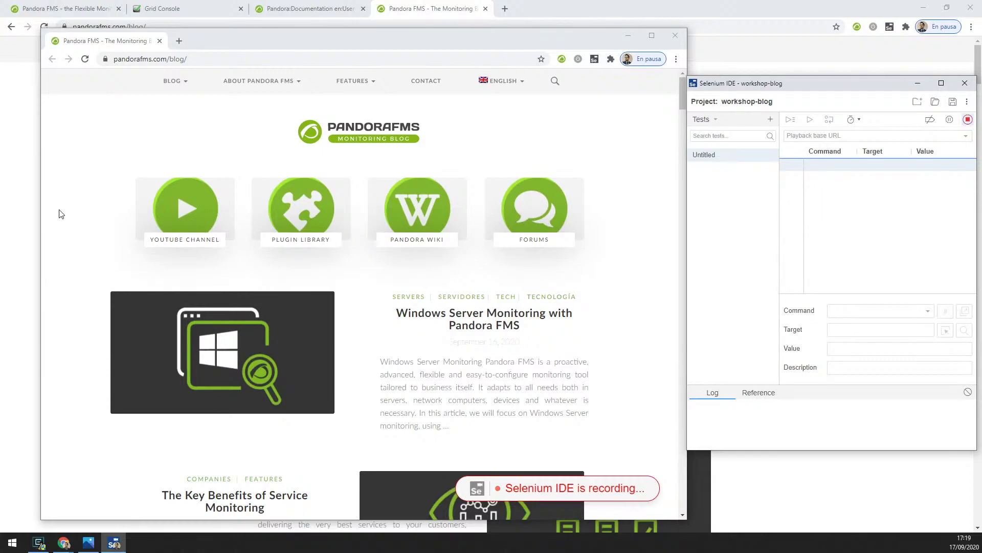
# In the recorded browser, open the blog's Enterprise category and its PANDORA FMS 749 RELEASE article.
pyautogui.click(173, 81)
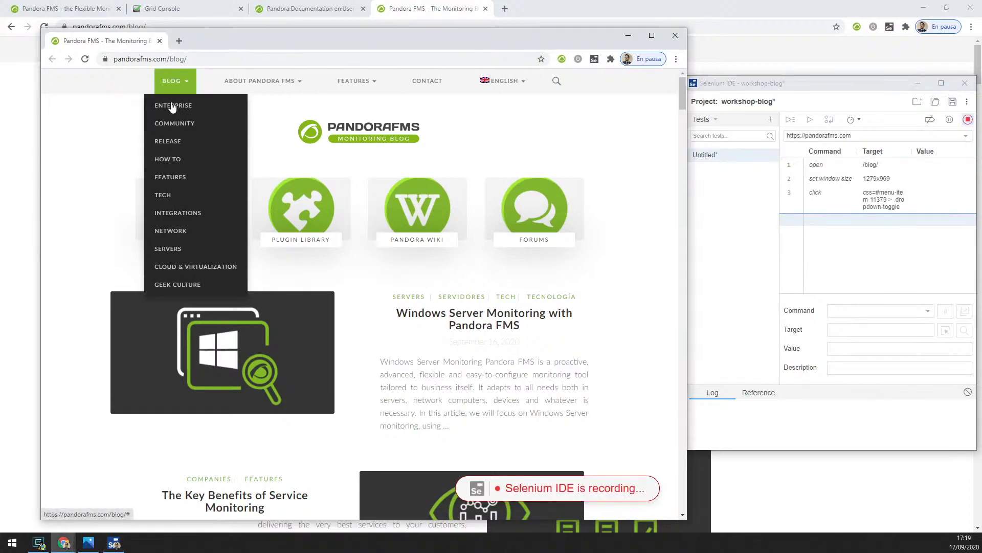
pyautogui.click(174, 107)
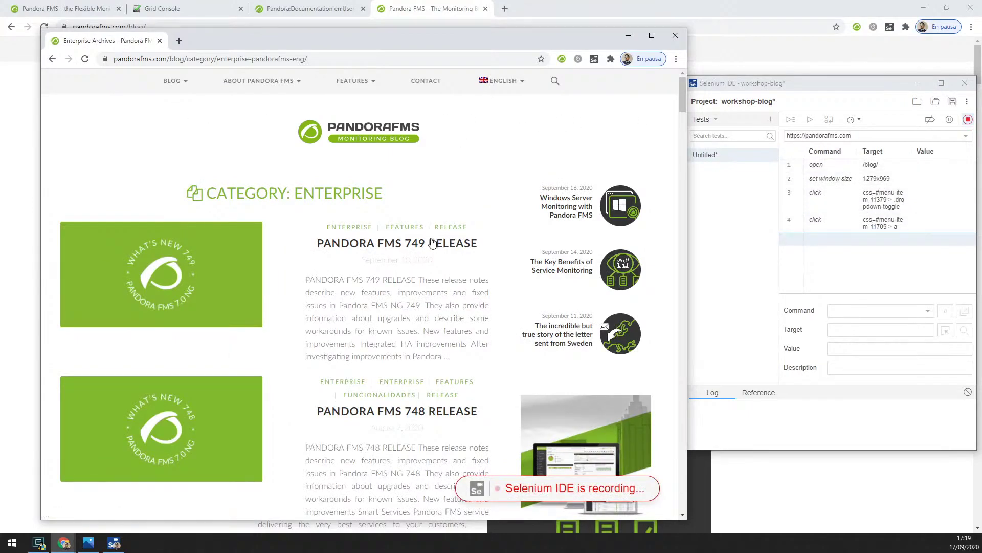
pyautogui.click(403, 246)
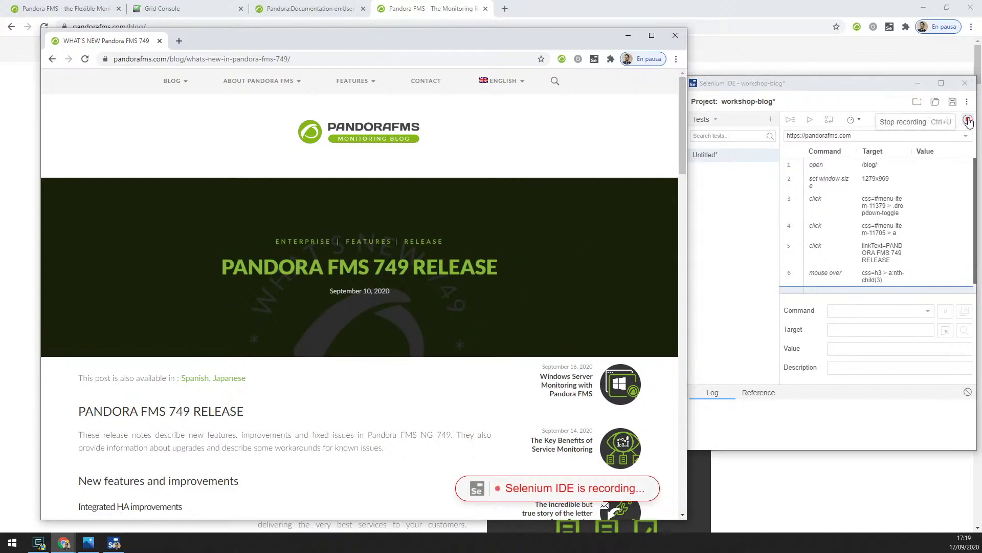
# Stop the Selenium IDE recording and name the new test blog.
pyautogui.click(969, 121)
pyautogui.click(823, 225)
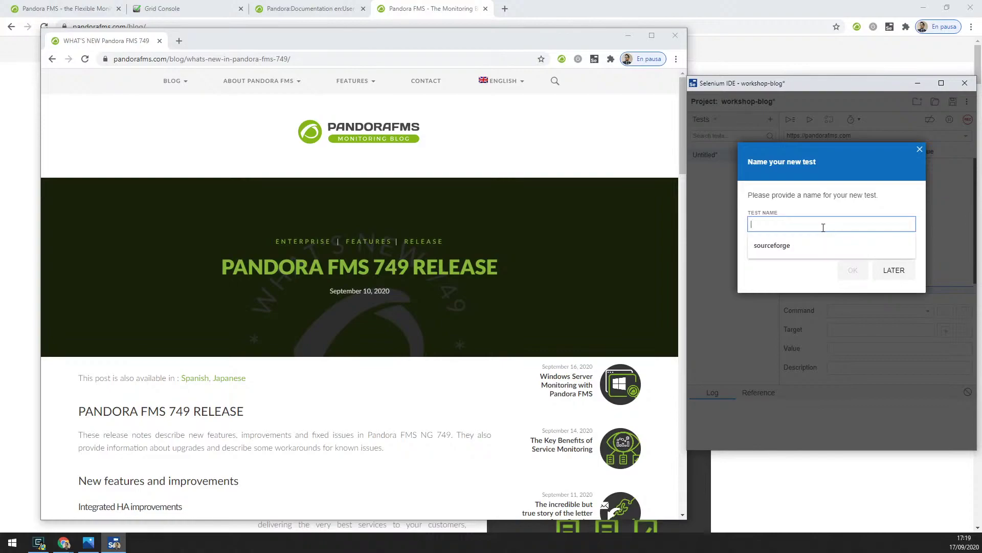
pyautogui.write('blog')
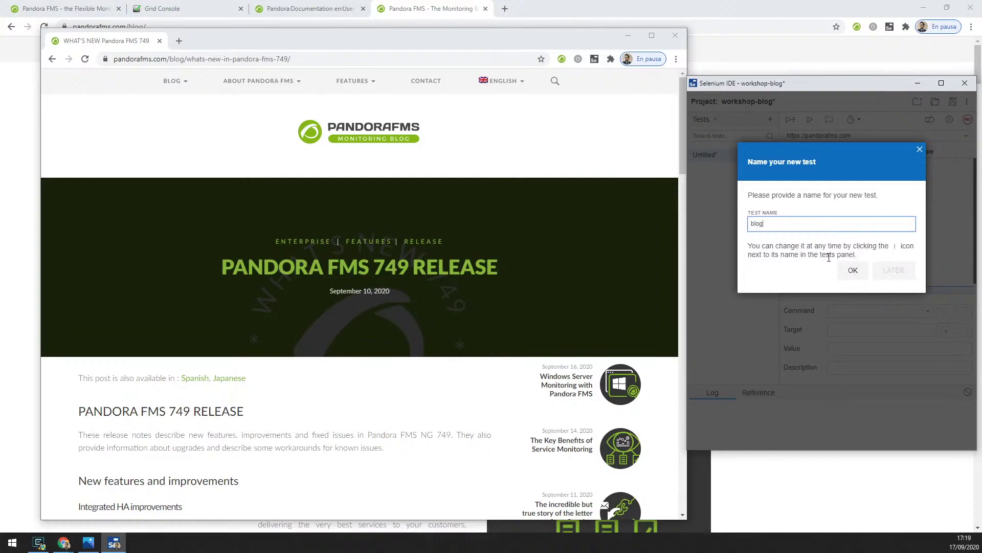
pyautogui.click(851, 270)
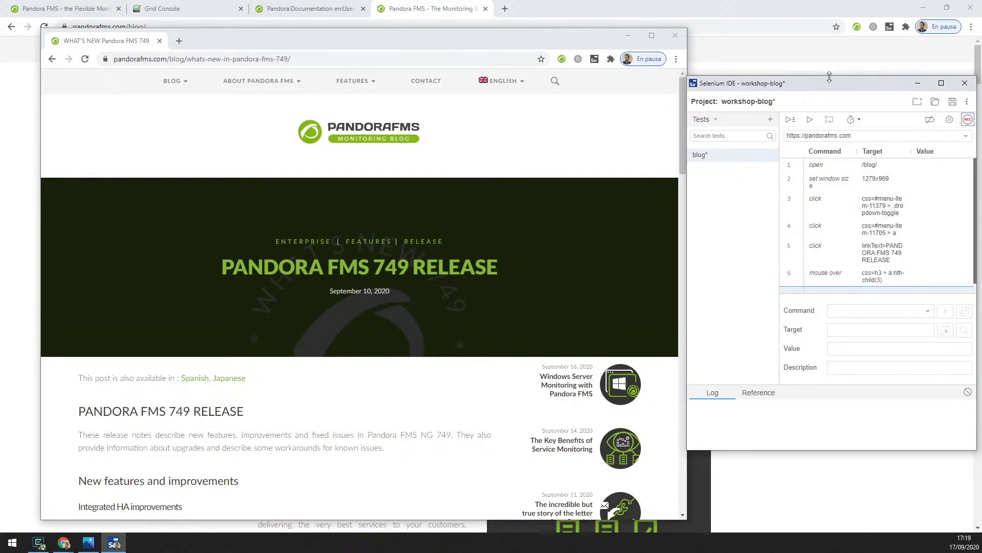
# Reposition the Selenium IDE window and run the blog test.
pyautogui.moveTo(840, 86); pyautogui.dragTo(808, 80)
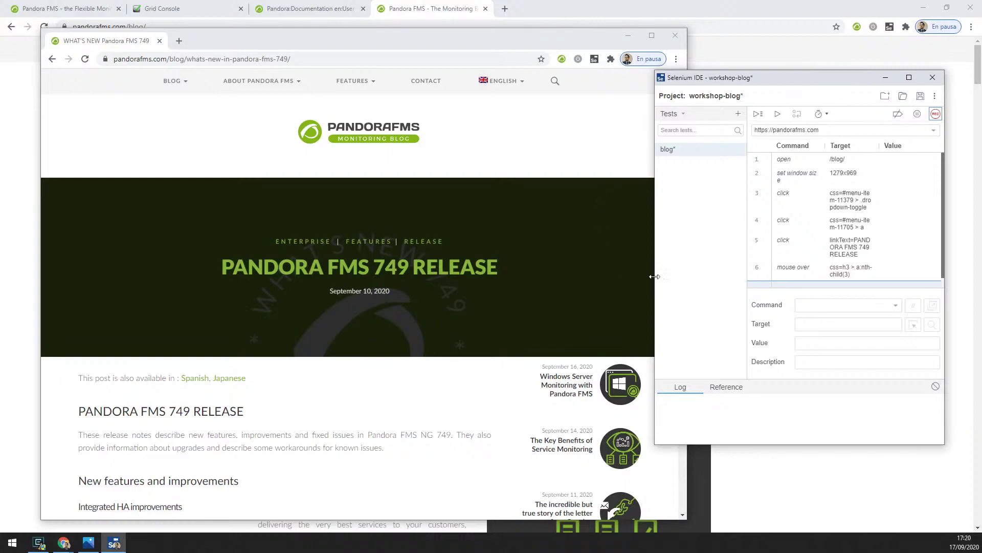
pyautogui.moveTo(748, 83); pyautogui.dragTo(757, 84)
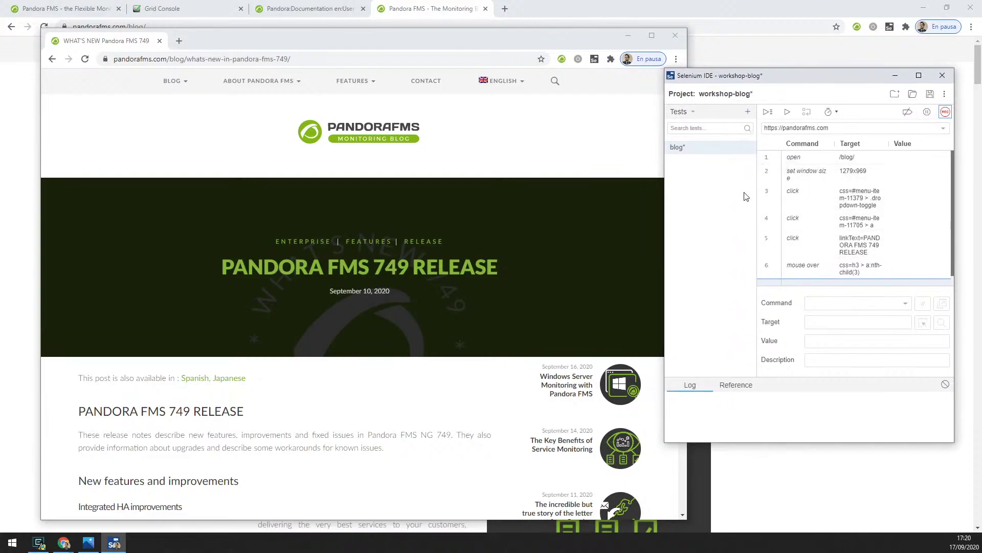
pyautogui.click(788, 114)
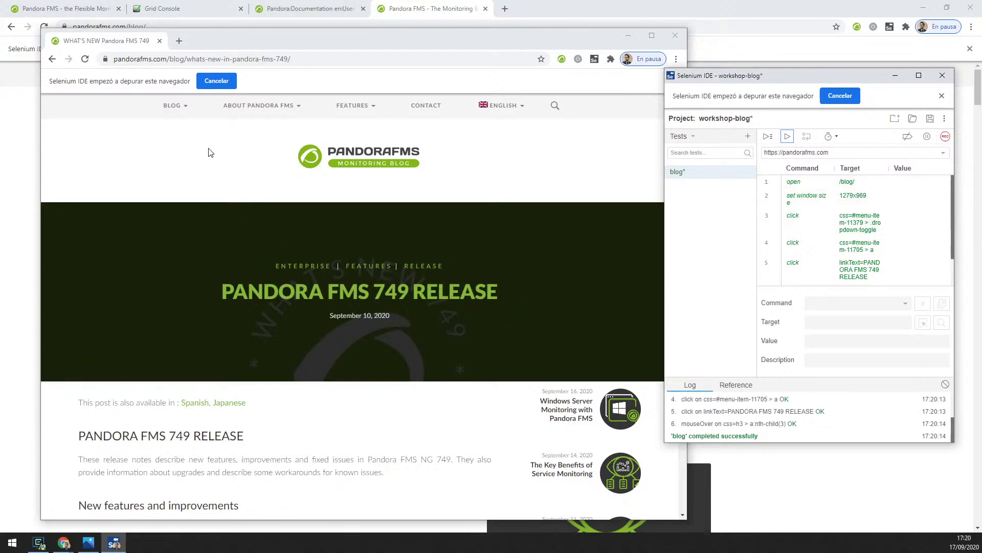
# Examine the blog test's recorded commands, inspecting the mouse over command and the click on the 749 release link.
pyautogui.moveTo(176, 106)
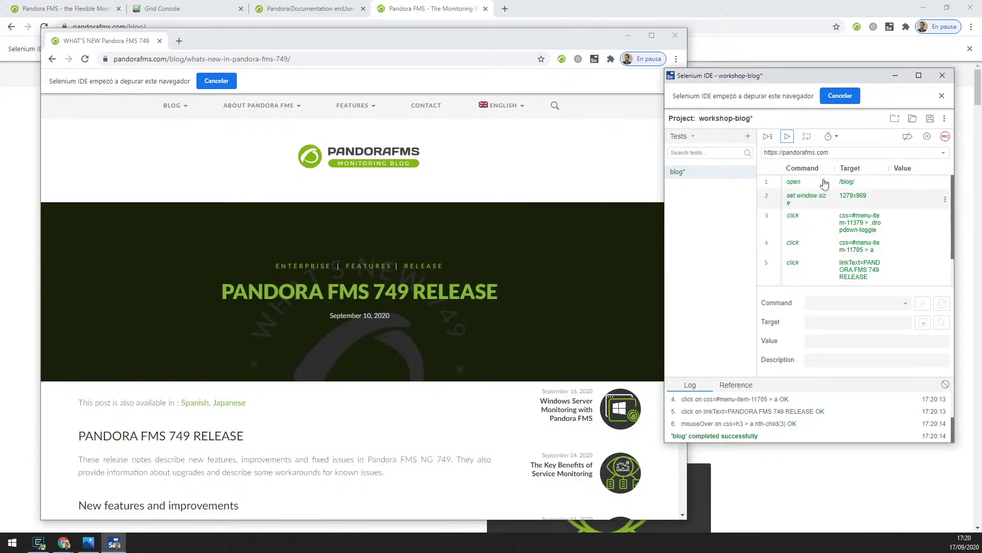
pyautogui.scroll(-2, 850, 229)
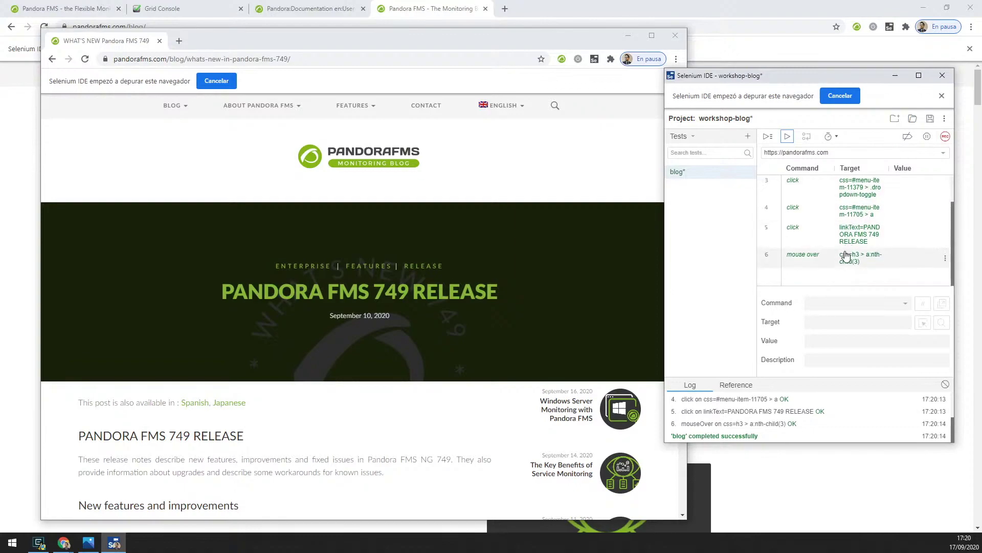
pyautogui.scroll(2, 846, 256)
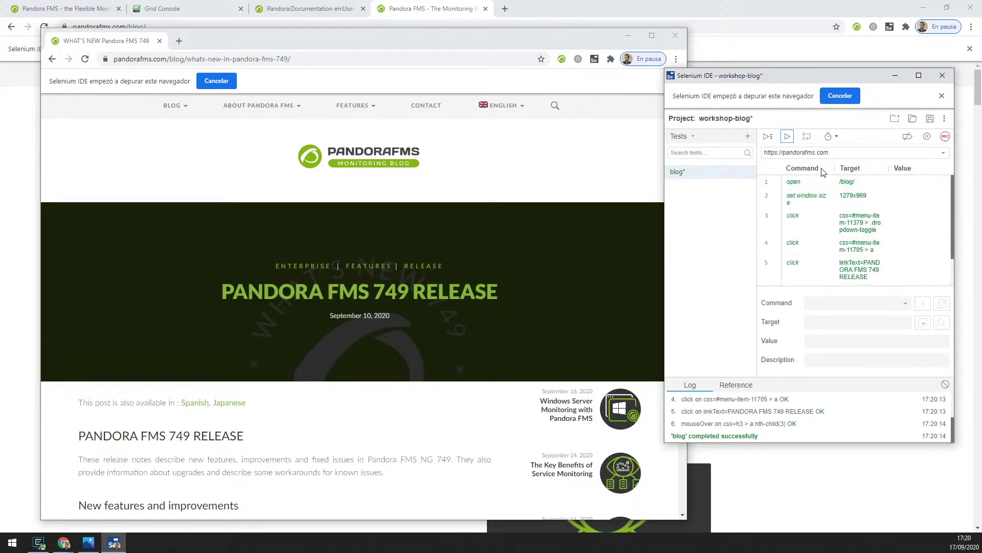
pyautogui.scroll(-1, 818, 266)
pyautogui.click(817, 266)
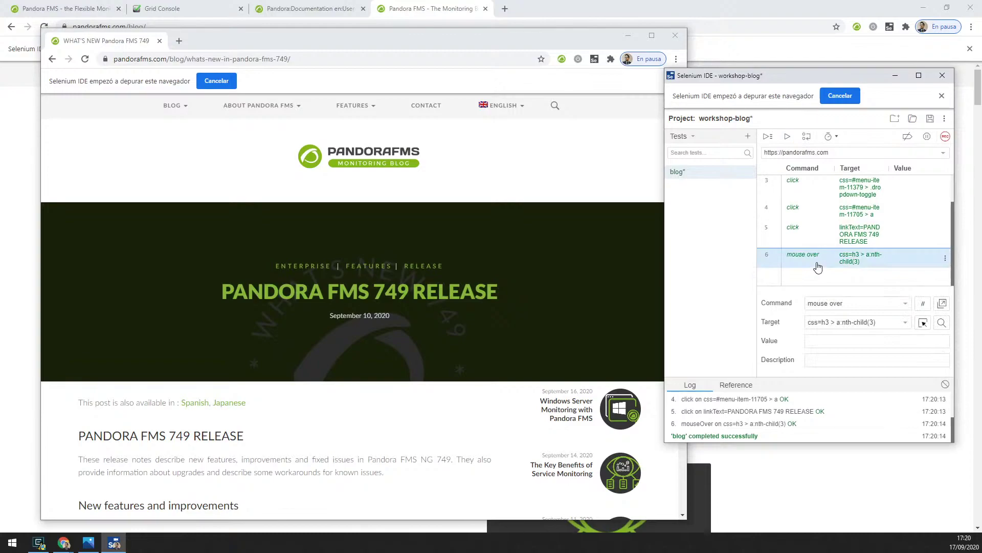
pyautogui.press('Up')
pyautogui.scroll(2, 818, 263)
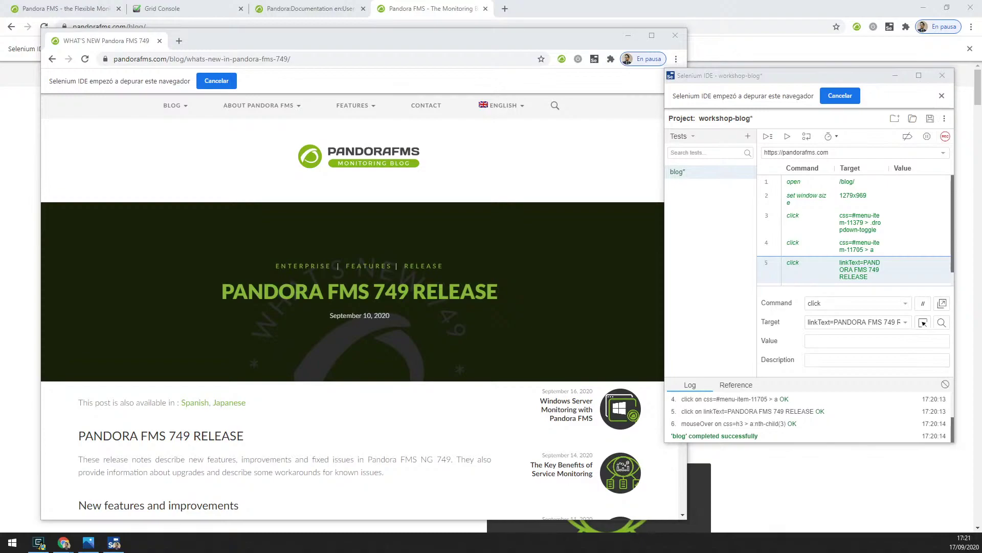
pyautogui.click(704, 260)
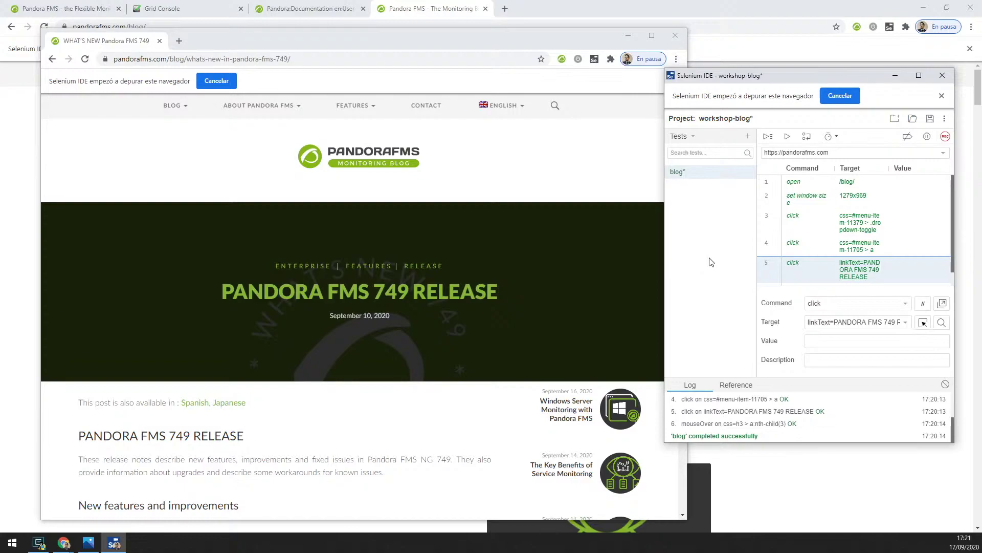
# Save the project in the WUX folder as blog.side, replacing the existing file.
pyautogui.click(930, 120)
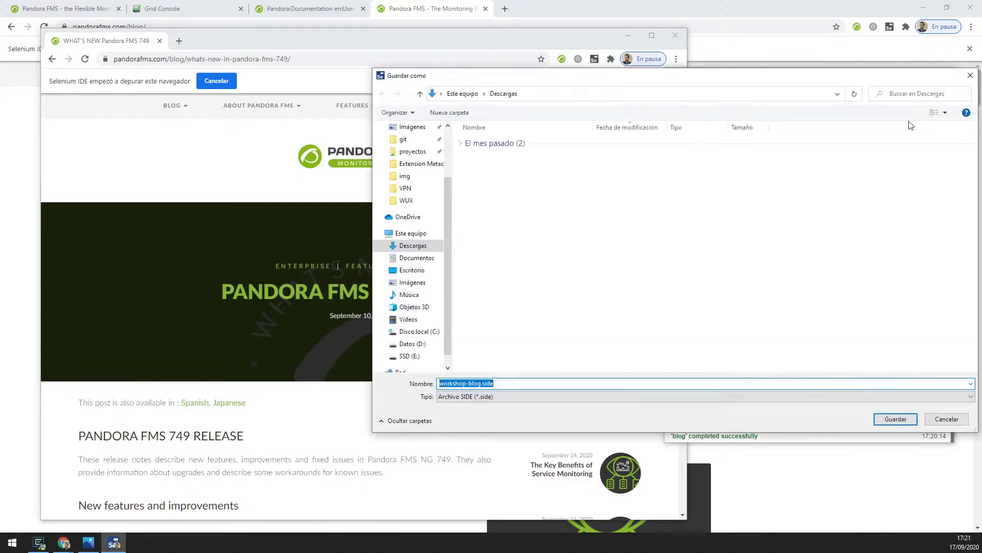
pyautogui.click(407, 200)
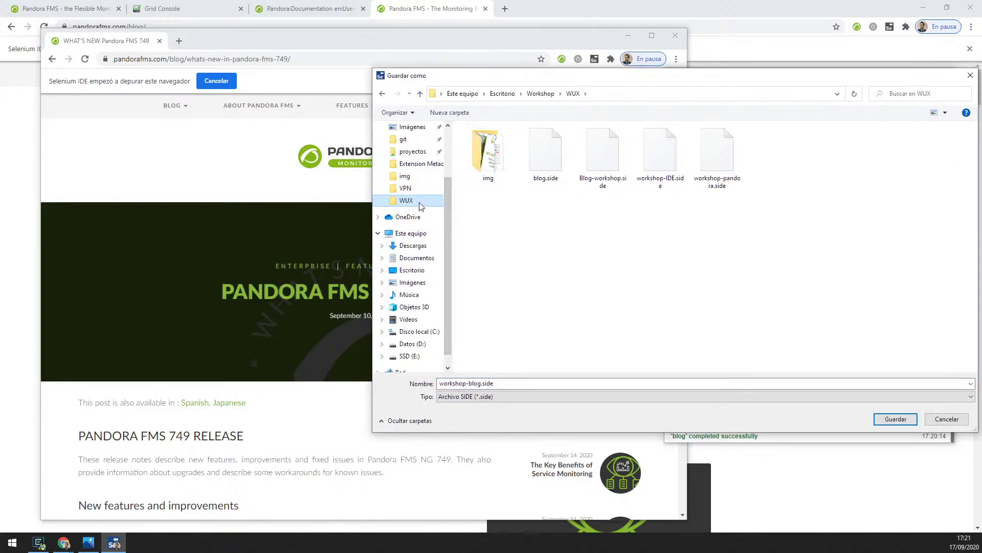
pyautogui.click(484, 385)
pyautogui.click(483, 385)
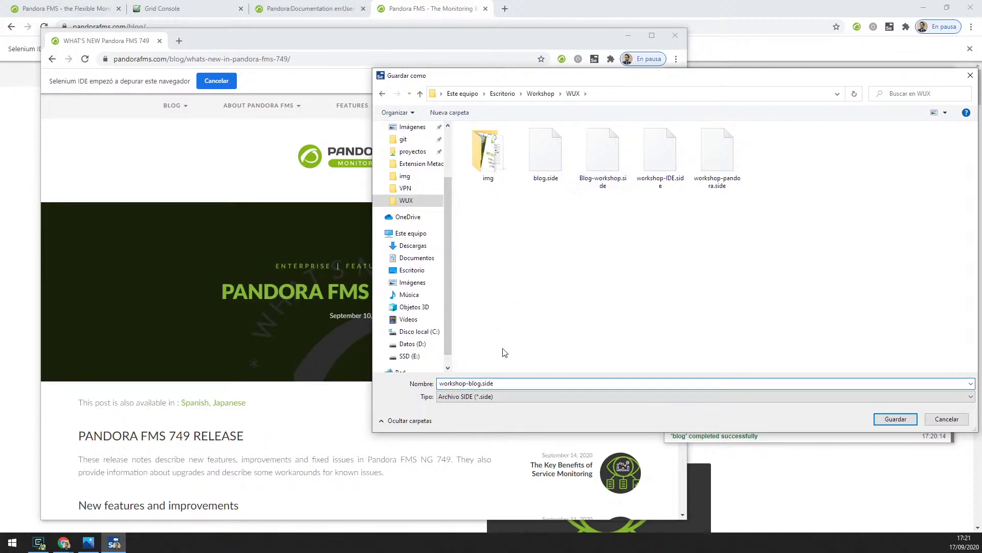
pyautogui.click(561, 166)
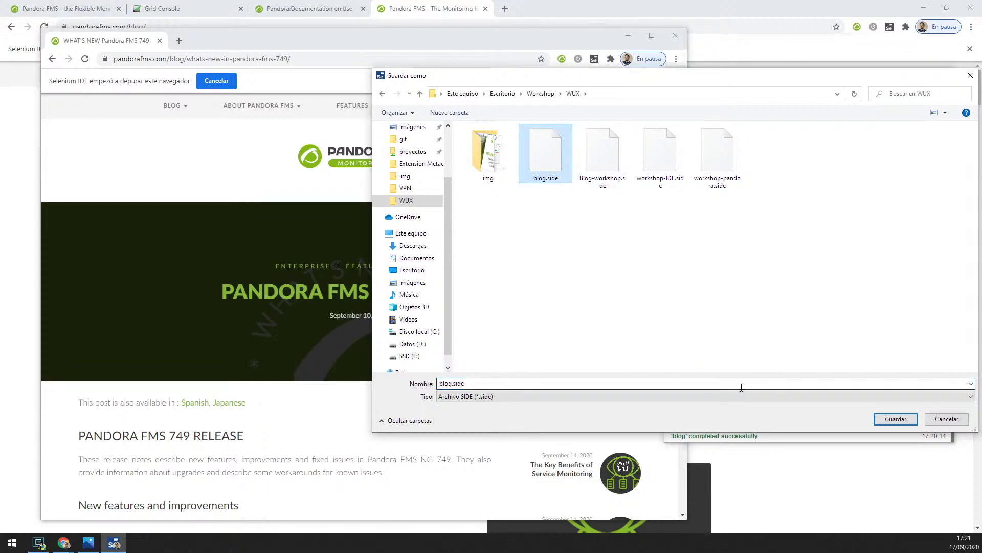
pyautogui.click(895, 419)
pyautogui.click(521, 275)
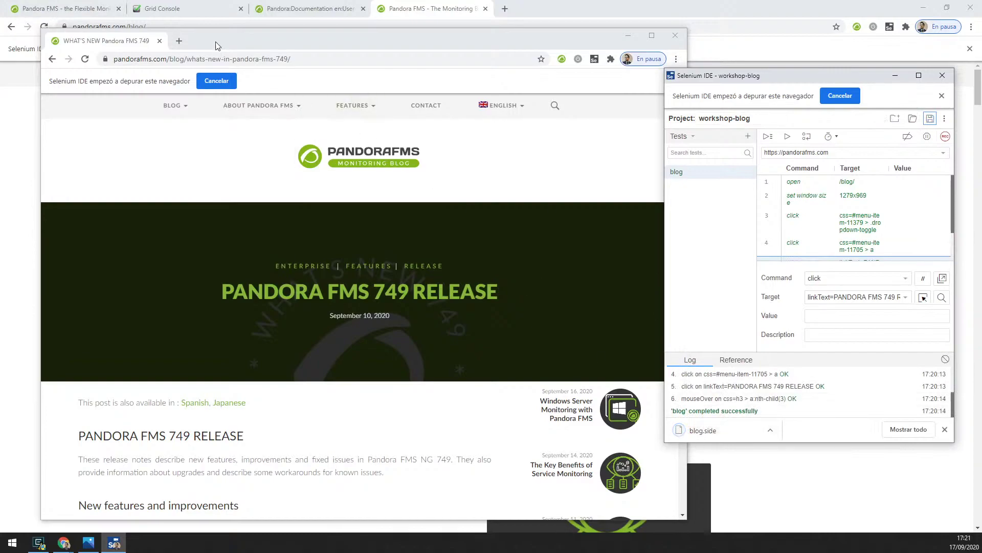
pyautogui.moveTo(217, 45); pyautogui.dragTo(219, 45)
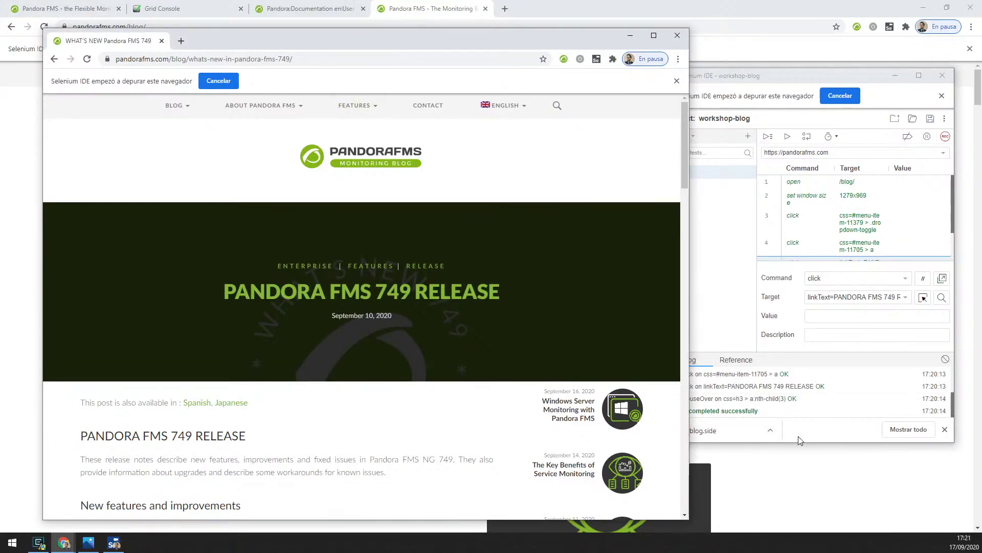
pyautogui.click(717, 437)
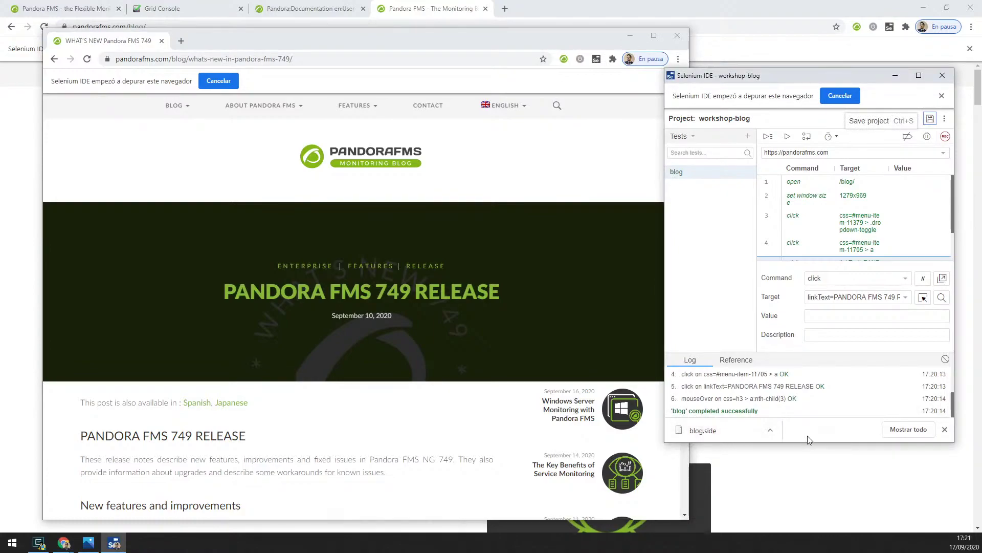
# In the Pandora FMS console, open the WUX agent through the list of defined alerts.
pyautogui.click(91, 7)
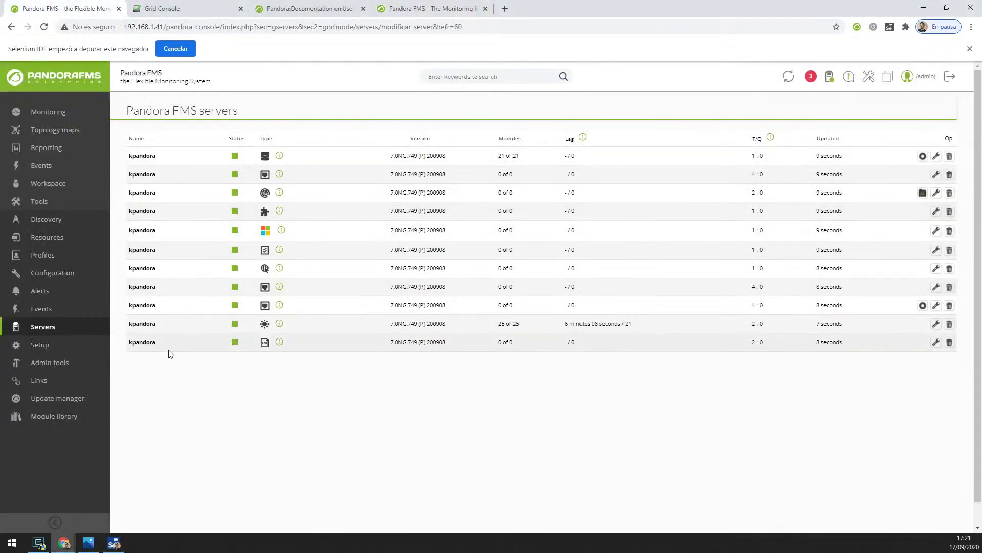
pyautogui.click(42, 86)
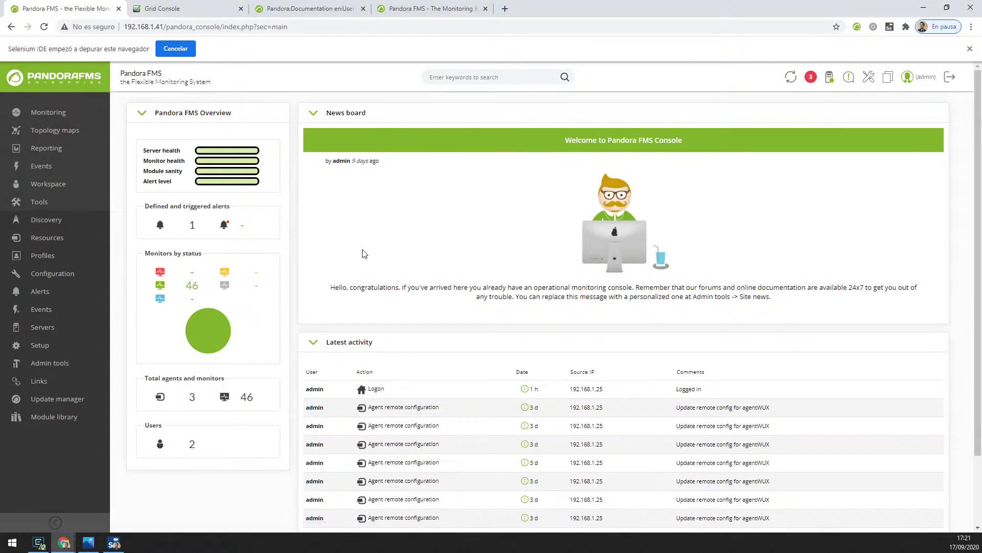
pyautogui.click(191, 224)
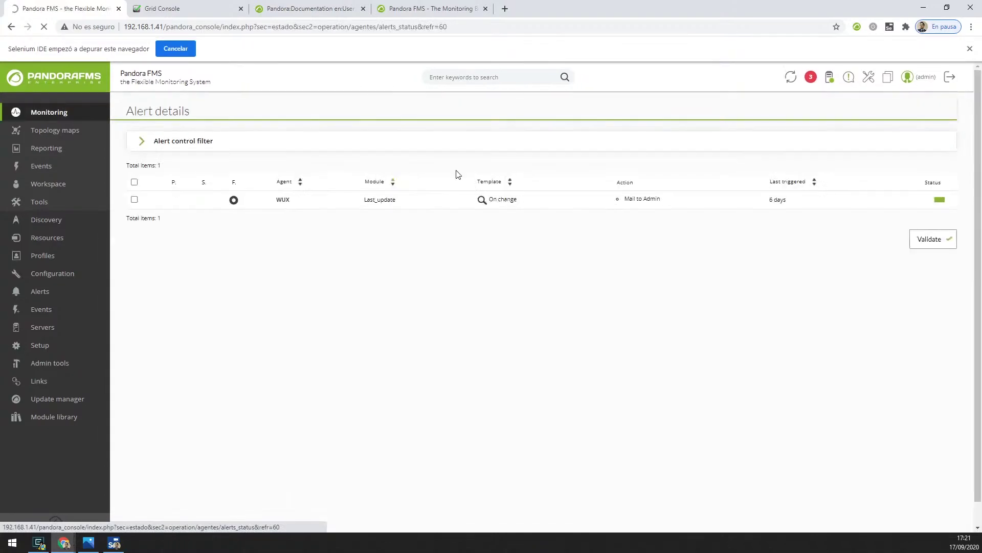
pyautogui.click(283, 200)
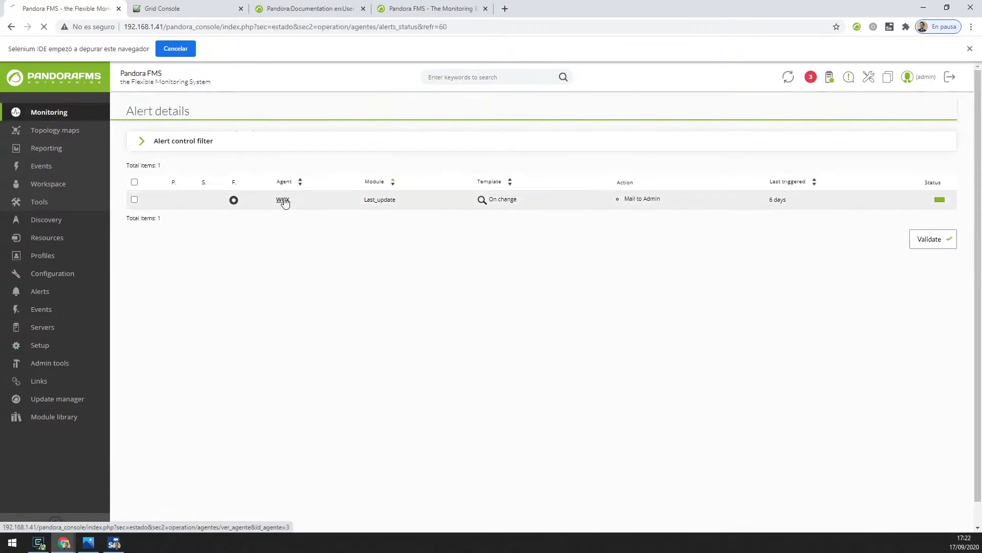
# Review the WUX agent's list of modules and open the agent's configuration.
pyautogui.scroll(-4, 292, 311)
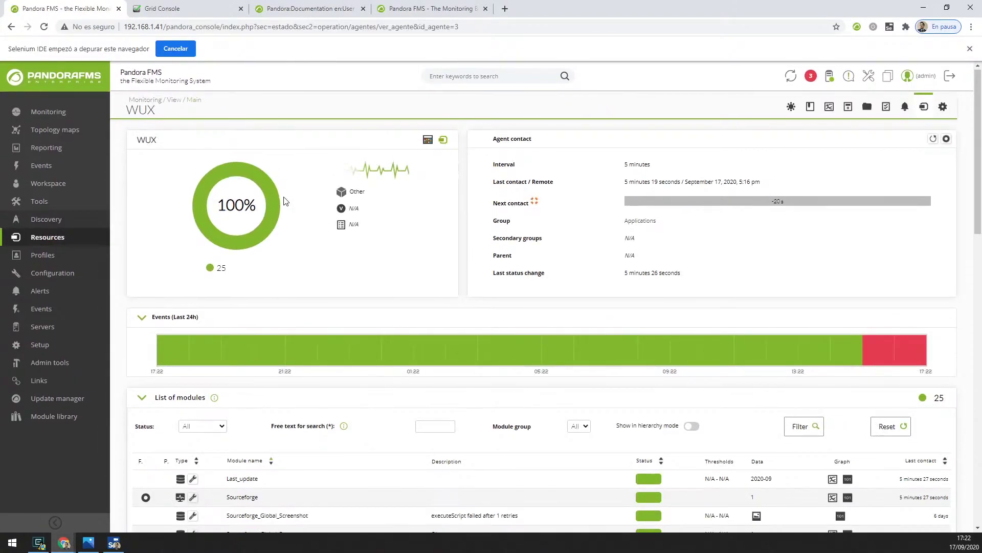
pyautogui.scroll(-3, 291, 310)
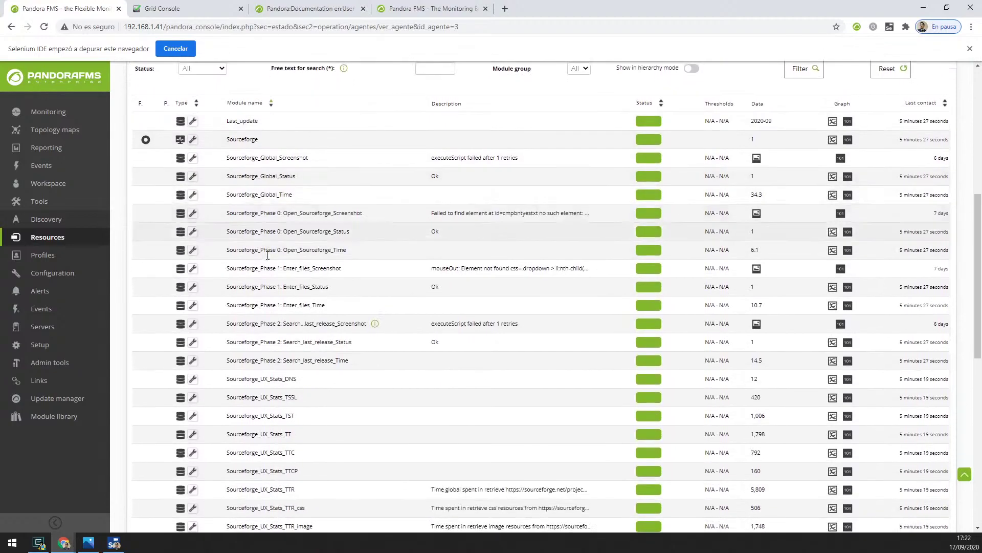
pyautogui.scroll(-2, 380, 197)
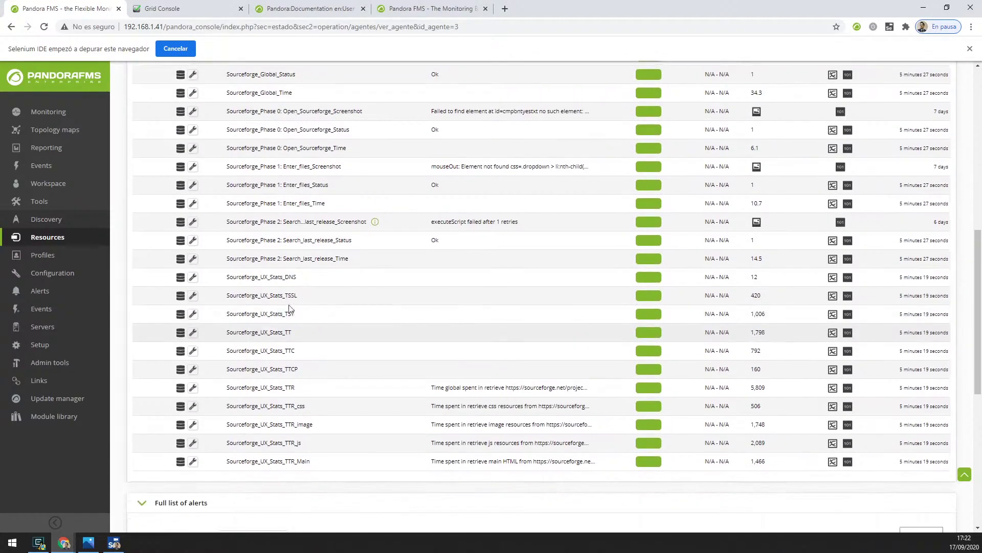
pyautogui.scroll(2, 435, 318)
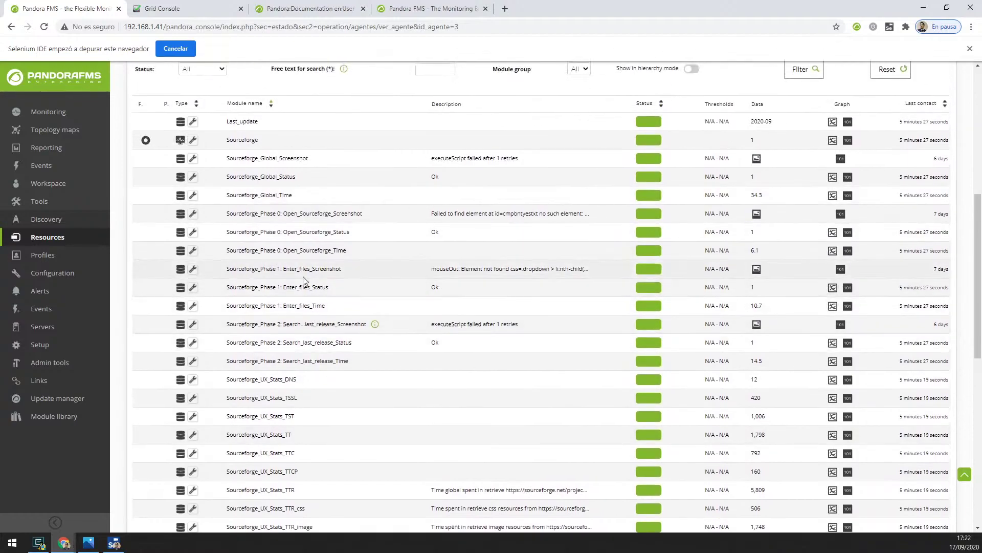
pyautogui.scroll(6, 432, 252)
pyautogui.click(943, 108)
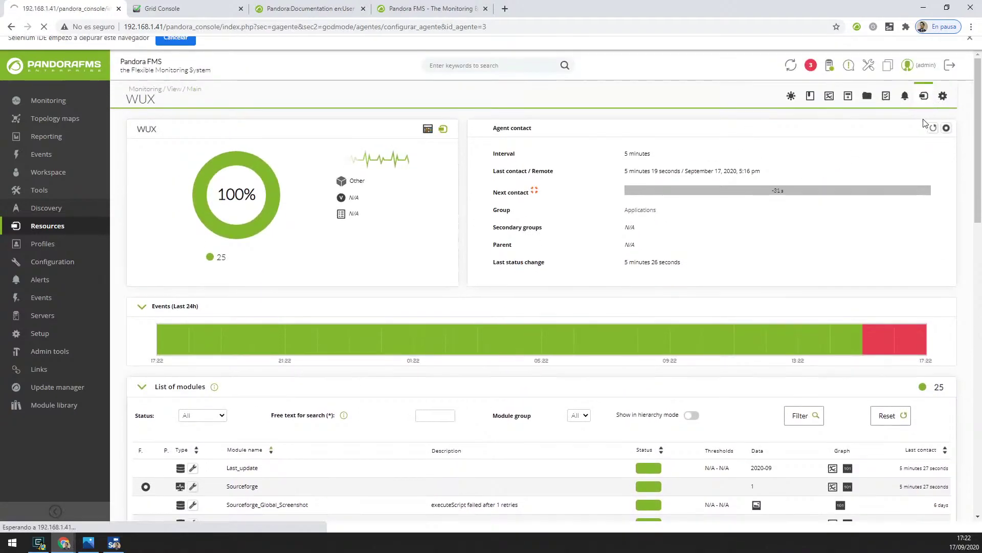
# Start a new web analysis module in the WUX agent's module configuration.
pyautogui.click(904, 109)
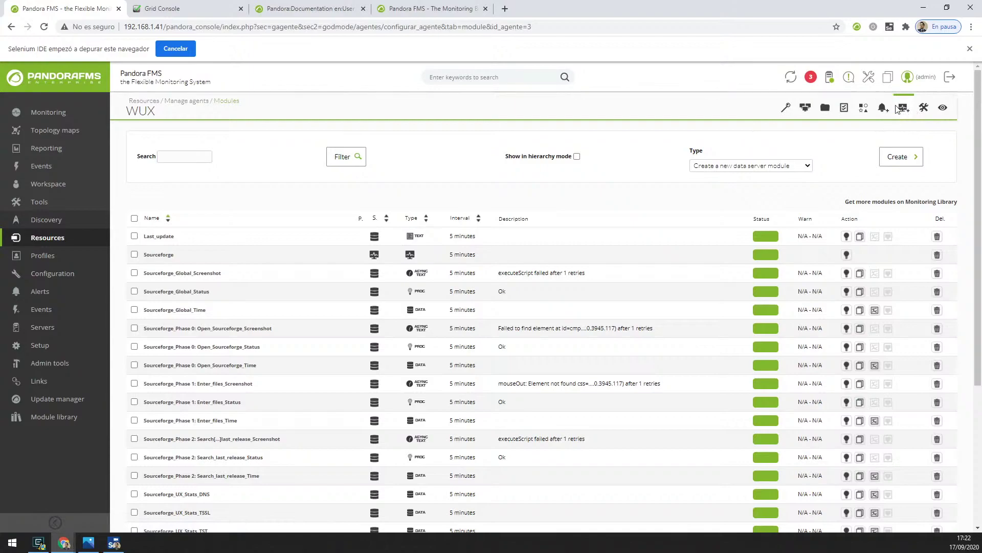
pyautogui.click(763, 168)
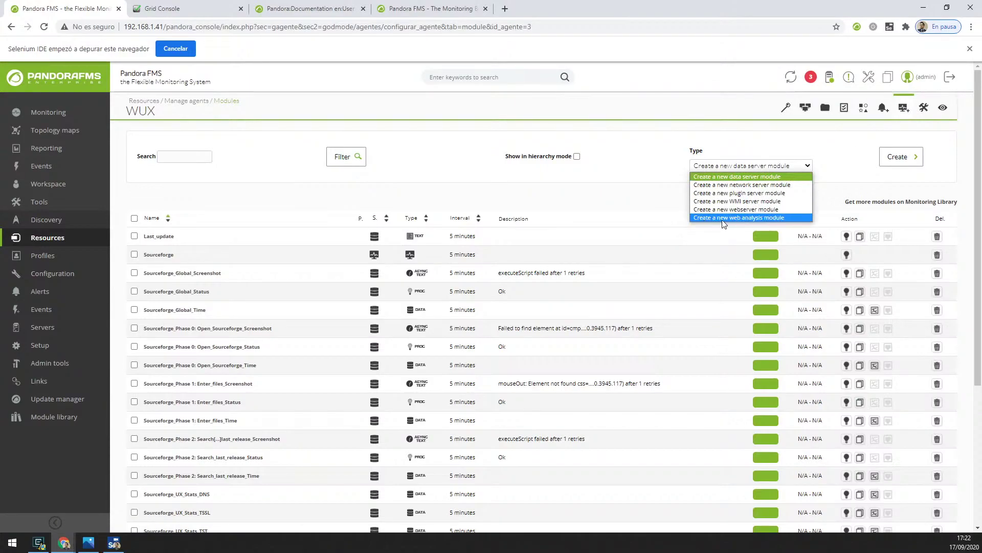
pyautogui.click(795, 219)
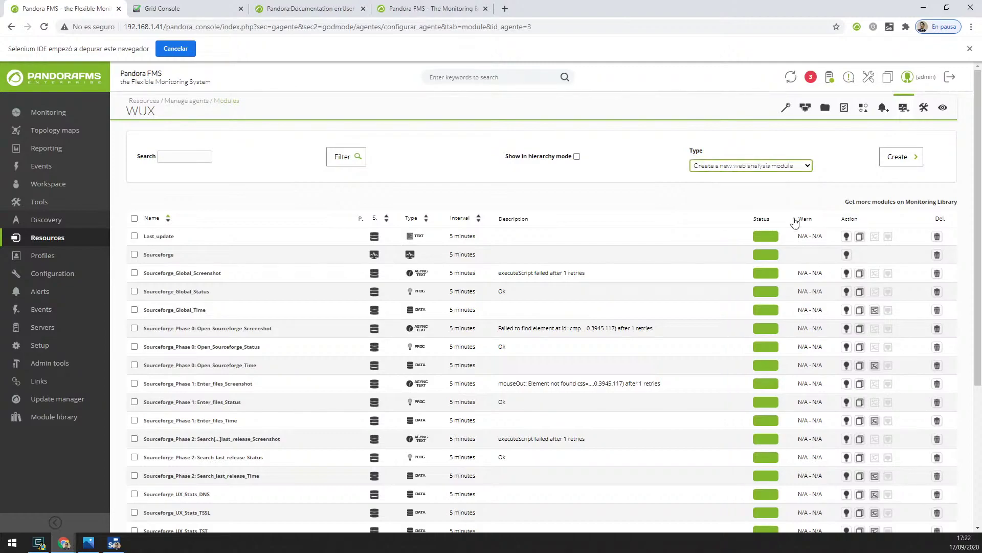
pyautogui.click(896, 157)
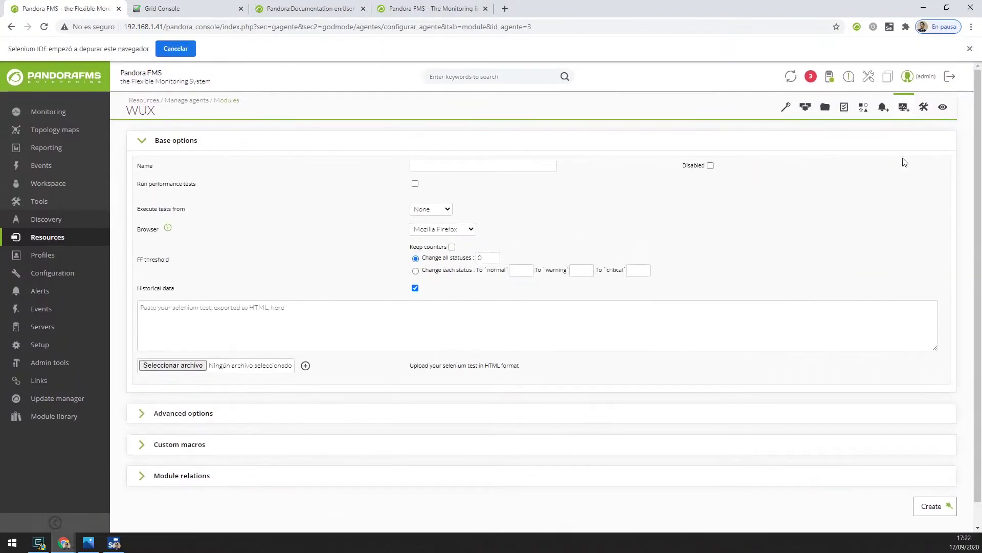
# Name the module blog, run its tests from kpandora, and set the browser to Google Chrome.
pyautogui.click(487, 169)
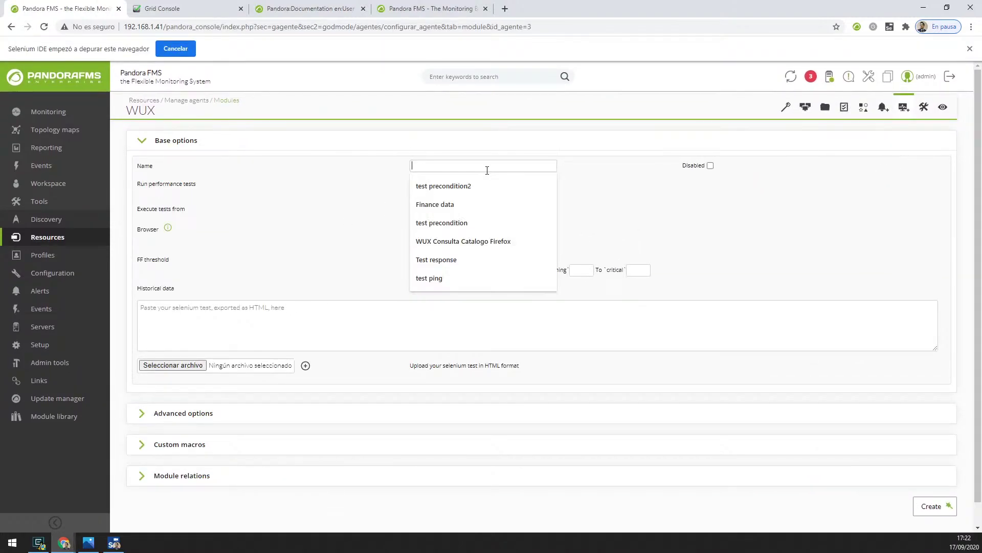
pyautogui.write('blog')
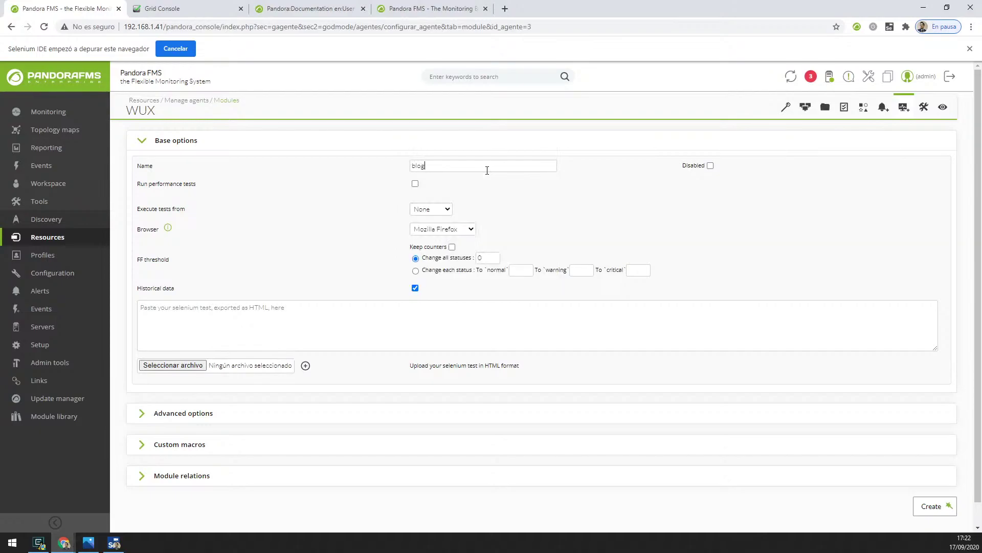
pyautogui.click(437, 209)
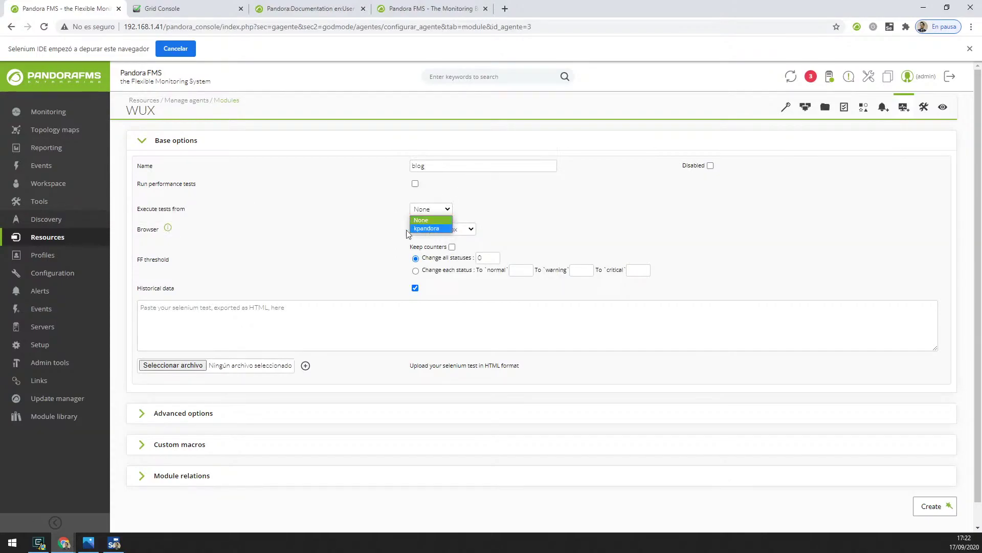
pyautogui.click(443, 228)
pyautogui.click(453, 233)
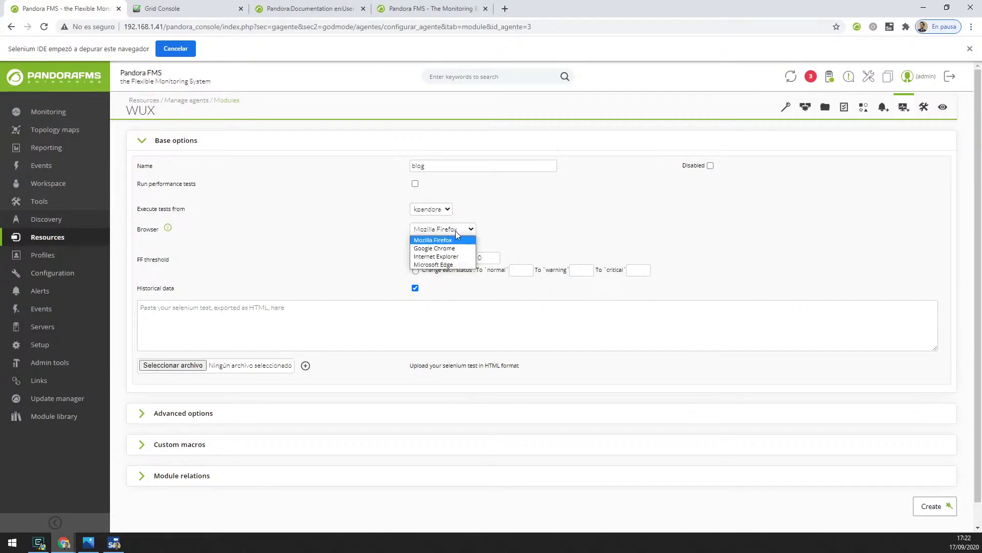
pyautogui.click(455, 249)
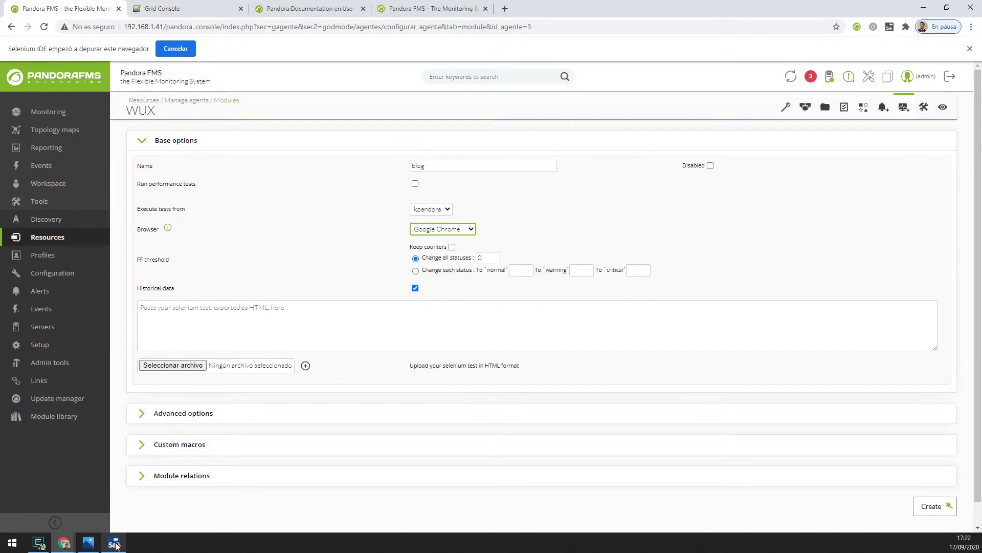
# Review the module's browser options and the Recording section of the documentation, keeping Google Chrome as the browser.
pyautogui.click(472, 232)
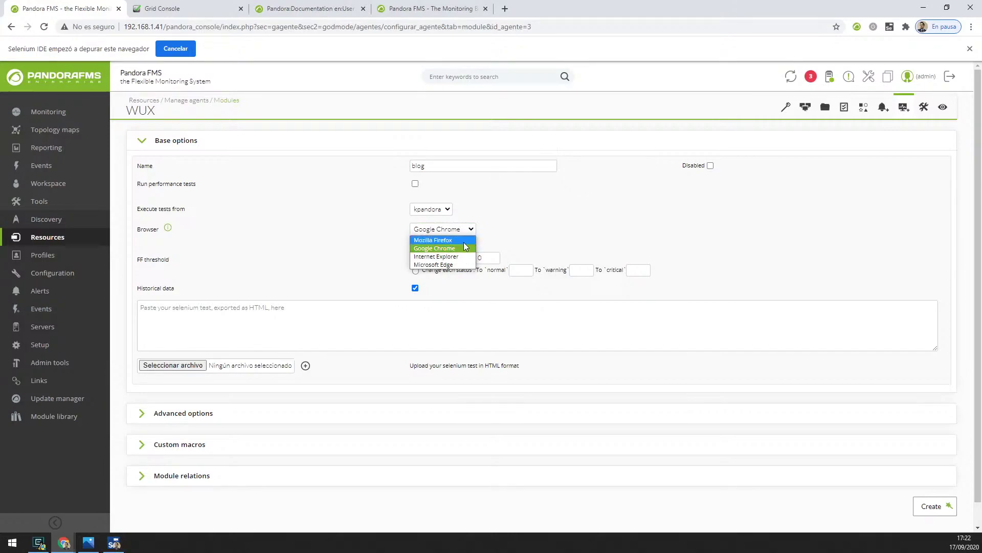
pyautogui.click(465, 248)
pyautogui.click(471, 232)
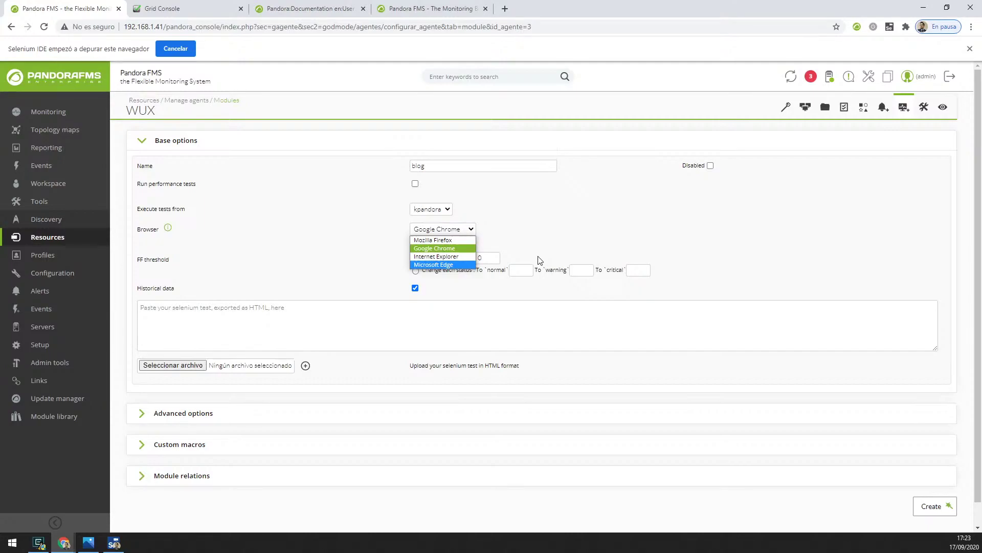
pyautogui.click(348, 8)
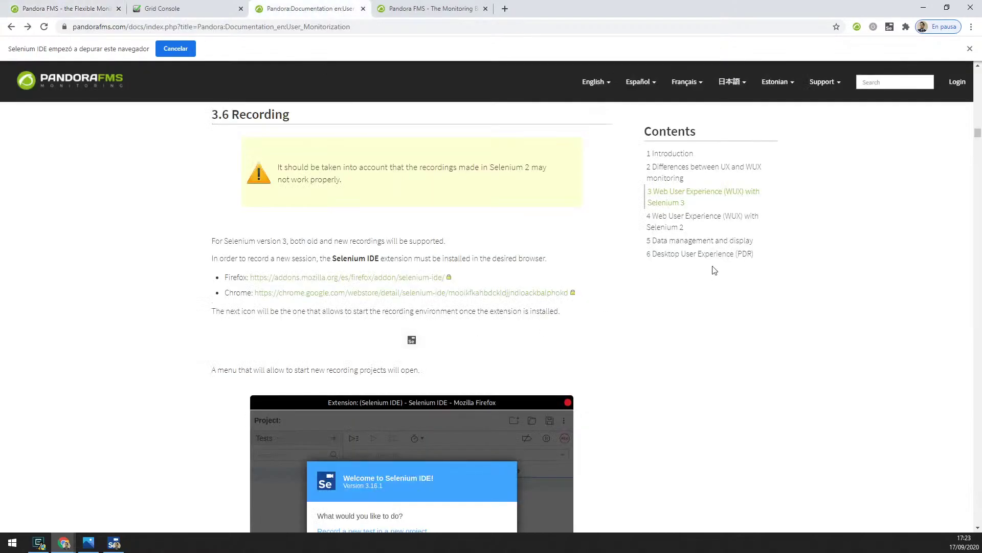
pyautogui.scroll(2, 176, 286)
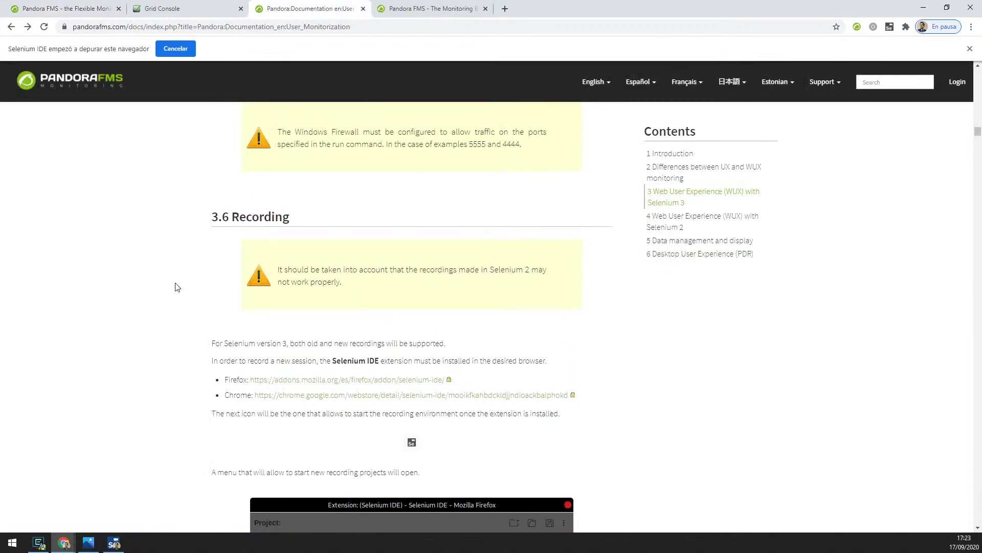
pyautogui.scroll(-5, 173, 287)
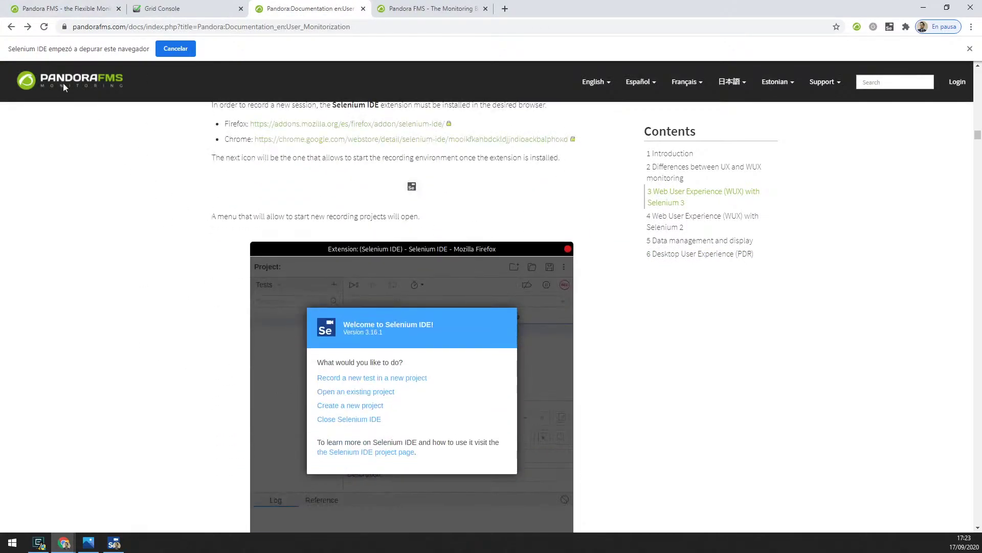
pyautogui.click(41, 5)
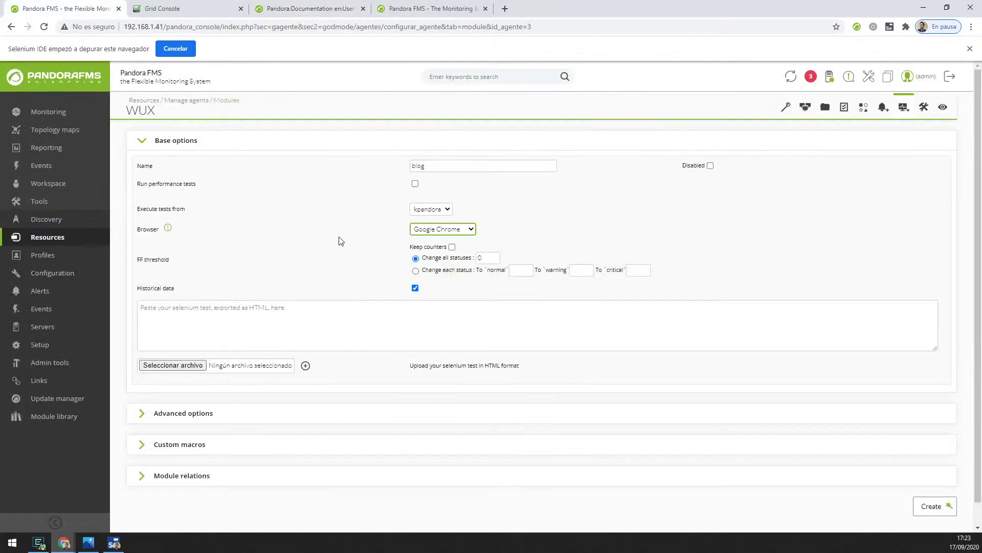
pyautogui.click(458, 231)
pyautogui.click(446, 249)
# Select blog.side from the WUX folder and load its contents into the module's Selenium test field.
pyautogui.click(193, 368)
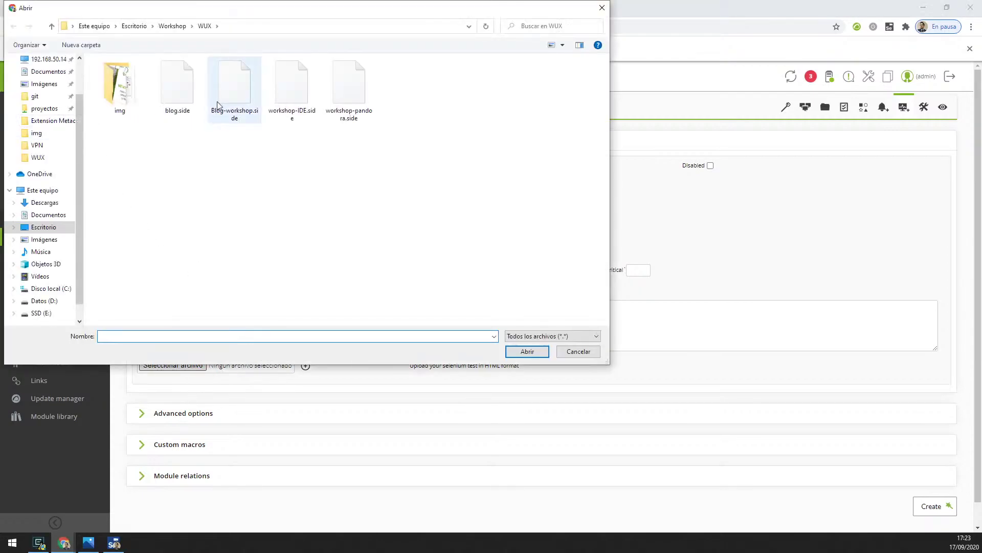
pyautogui.click(253, 163)
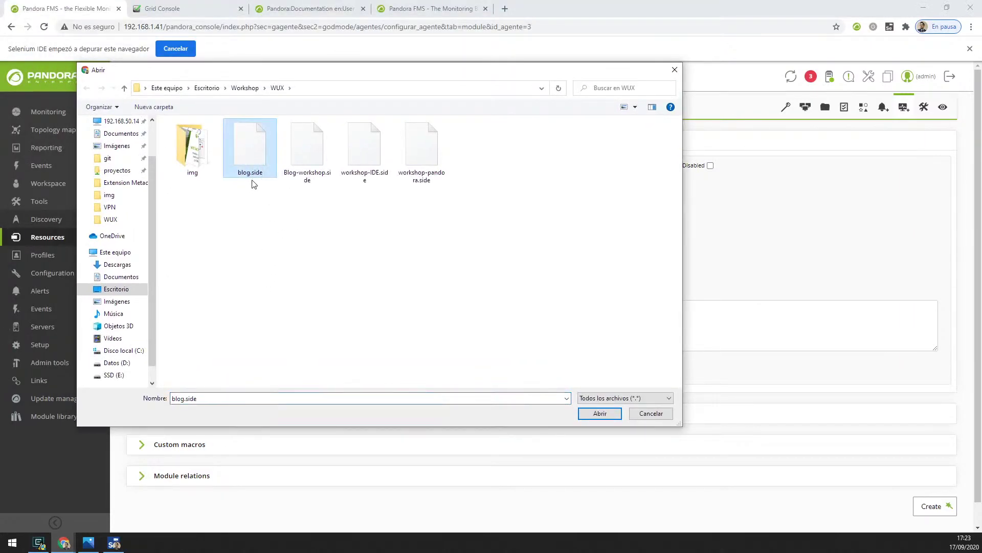
pyautogui.click(600, 414)
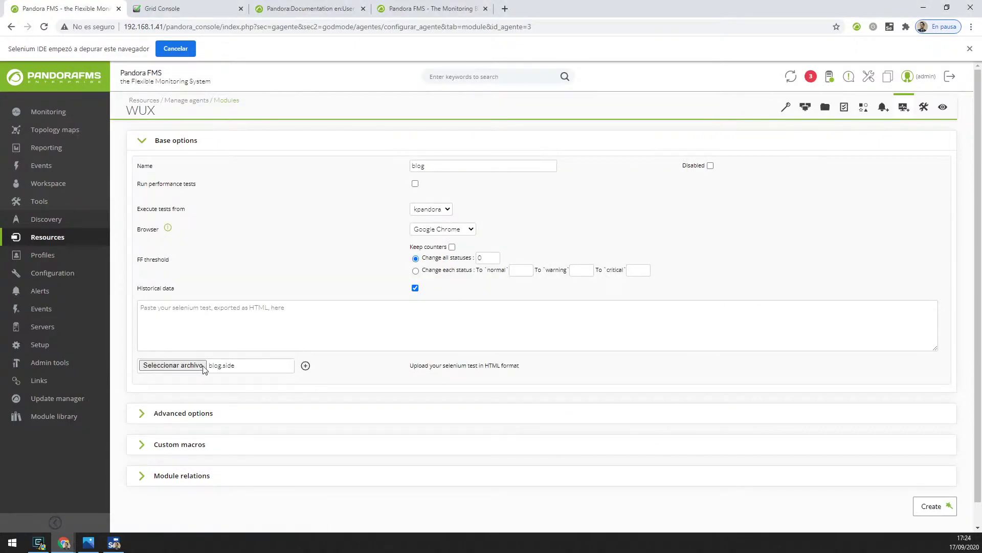
pyautogui.click(306, 367)
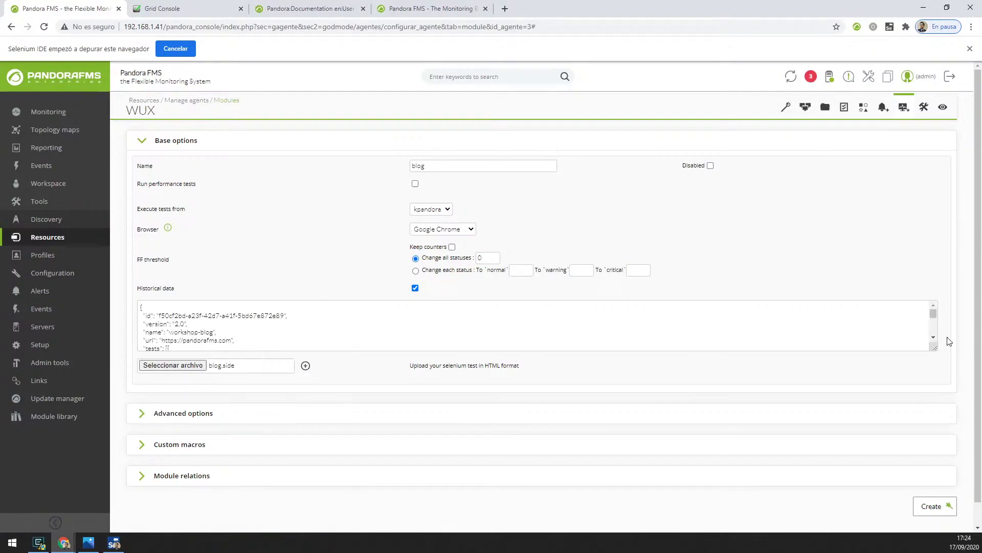
# Enlarge the Selenium test field and examine the loaded script's commands, comparing them with the blog test in Selenium IDE.
pyautogui.moveTo(934, 348); pyautogui.dragTo(929, 475)
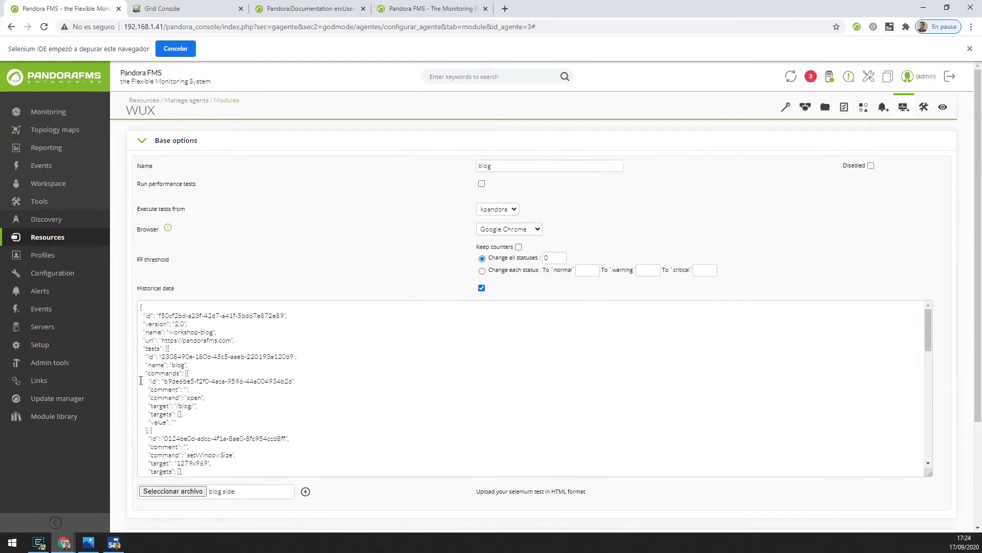
pyautogui.moveTo(144, 316); pyautogui.dragTo(307, 430)
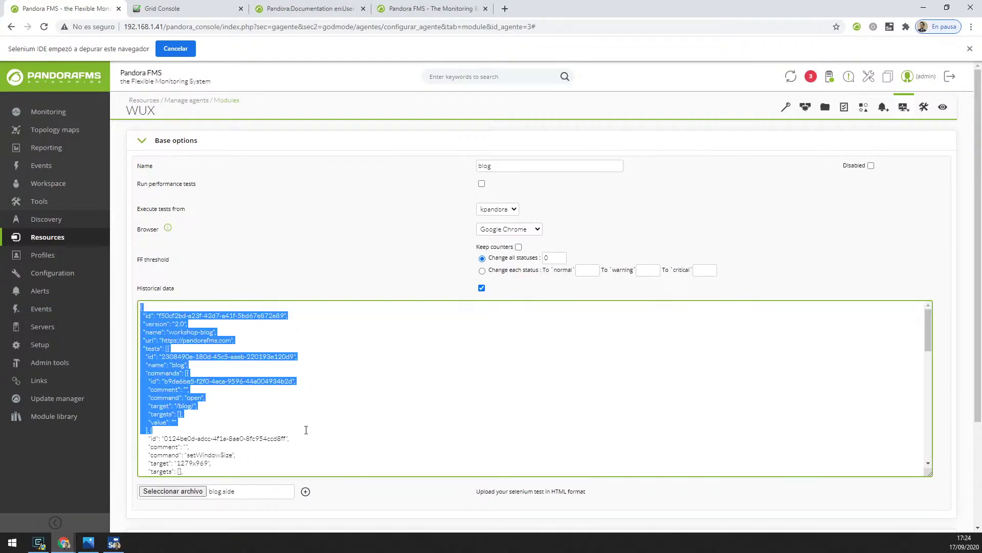
pyautogui.scroll(-2, 256, 377)
pyautogui.scroll(-5, 255, 377)
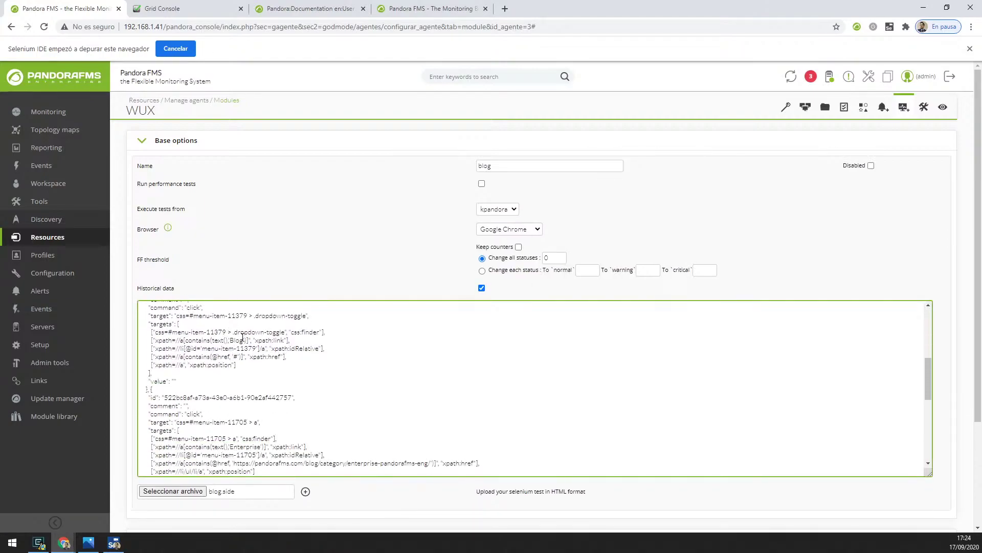
pyautogui.scroll(-10, 242, 338)
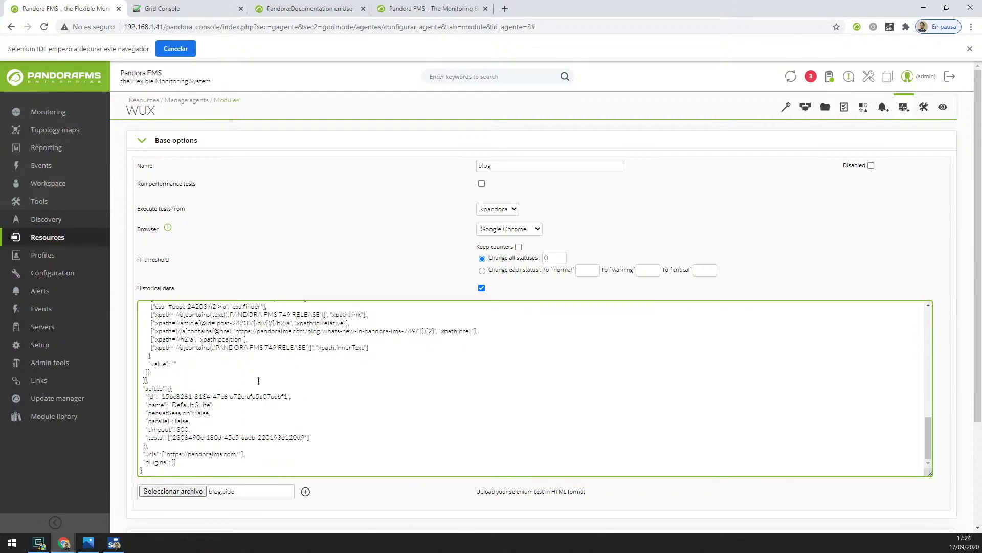
pyautogui.scroll(15, 285, 426)
pyautogui.click(113, 543)
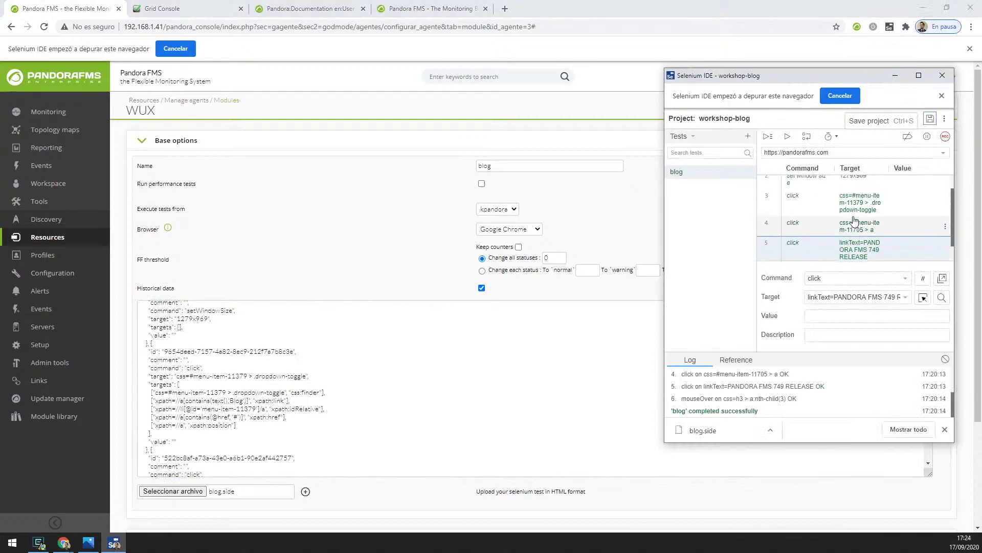
pyautogui.click(263, 348)
pyautogui.scroll(3, 263, 348)
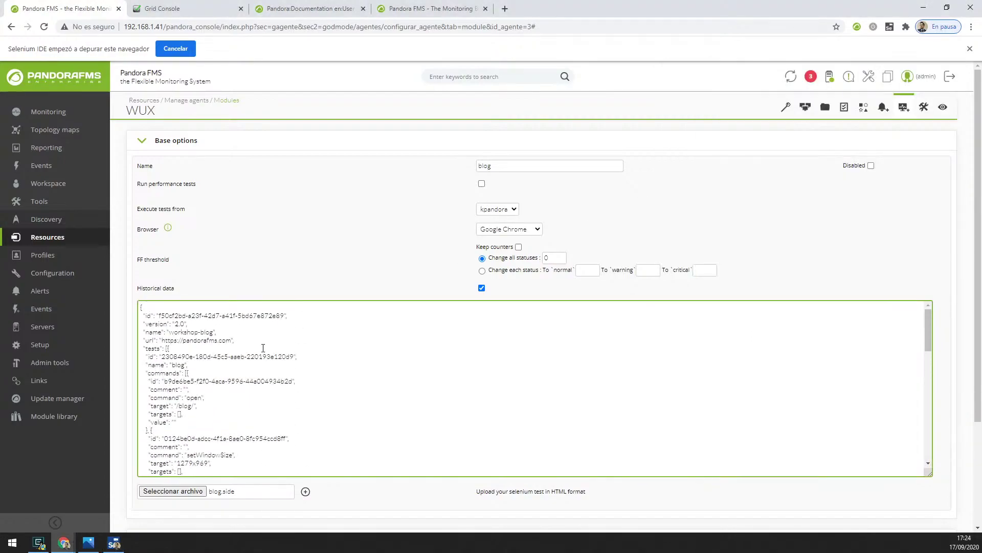
# Create the blog web analysis module and reload the WUX agent's module list.
pyautogui.scroll(-3, 971, 358)
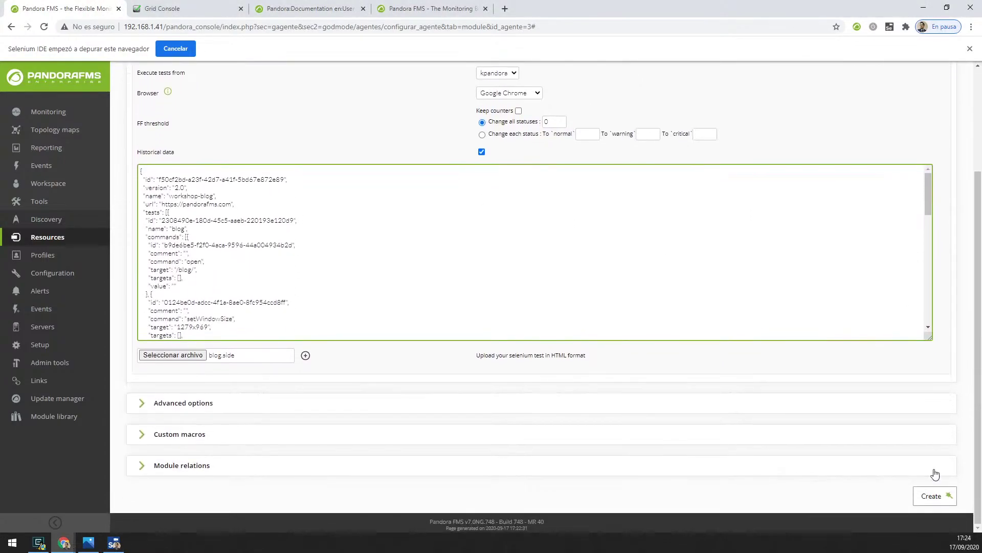
pyautogui.click(933, 496)
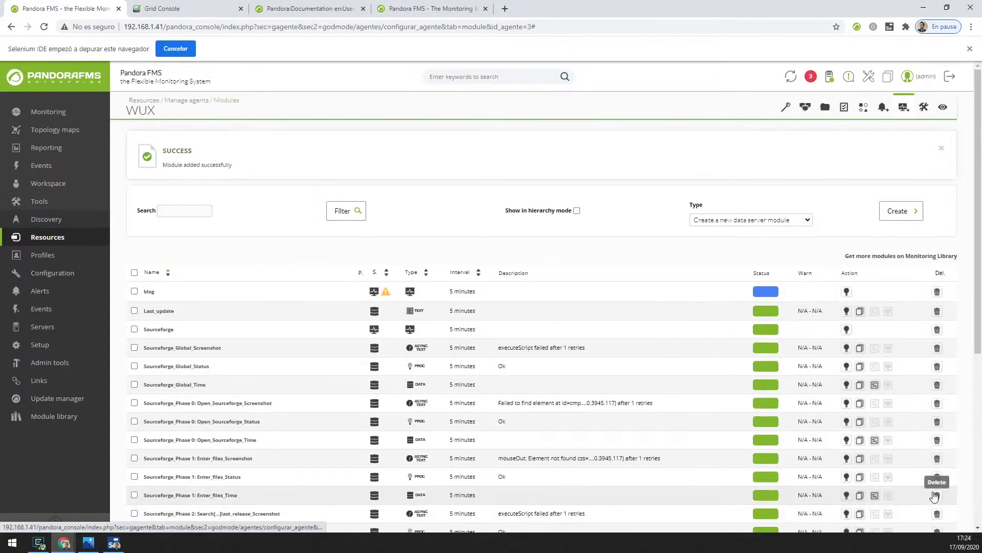
pyautogui.click(904, 107)
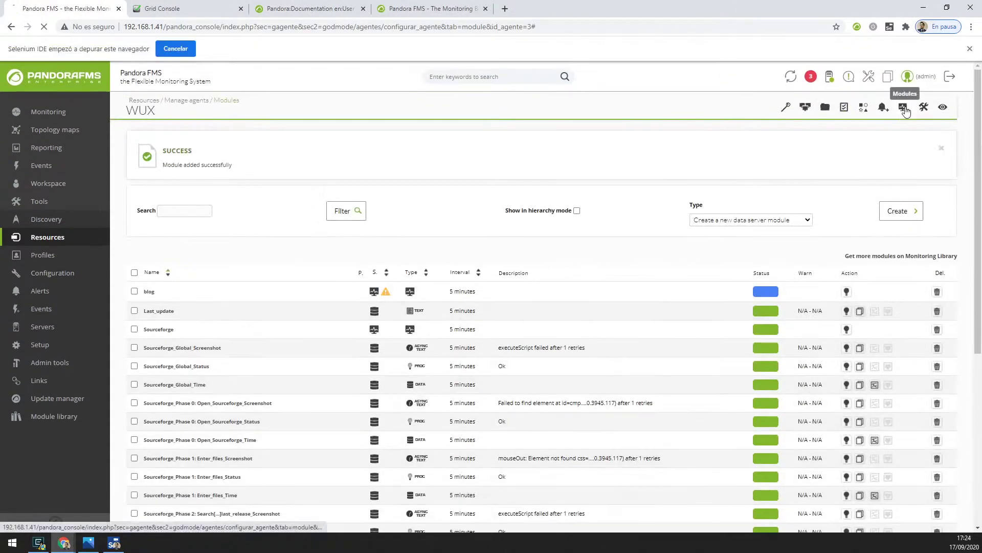
# Reload the Selenium Grid Console and check the activity of the Chrome node.
pyautogui.click(168, 7)
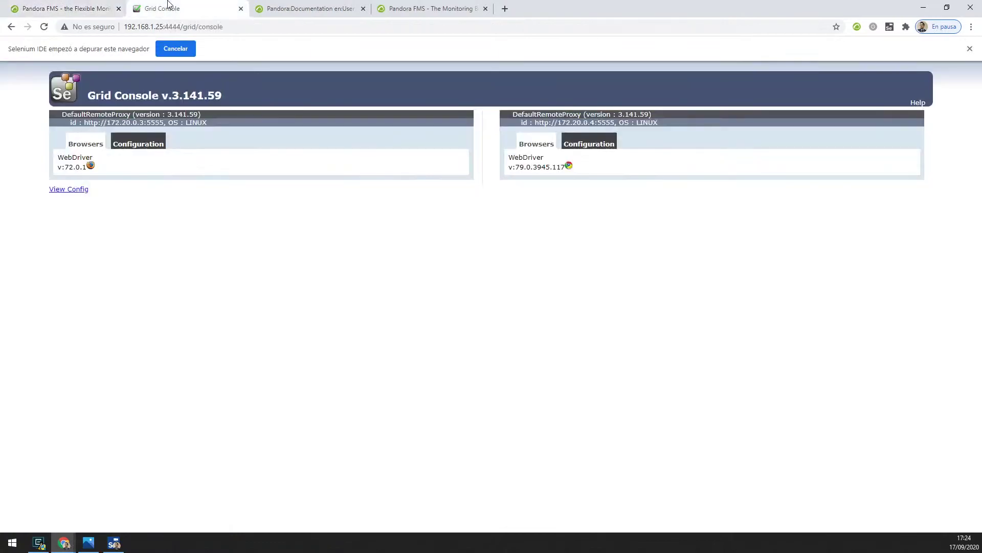
pyautogui.click(226, 30)
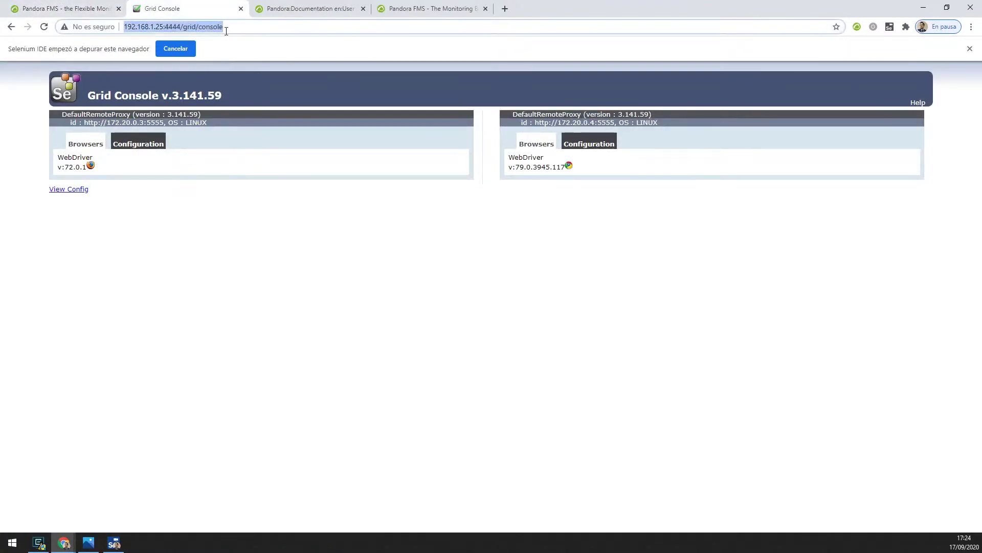
pyautogui.press('Return')
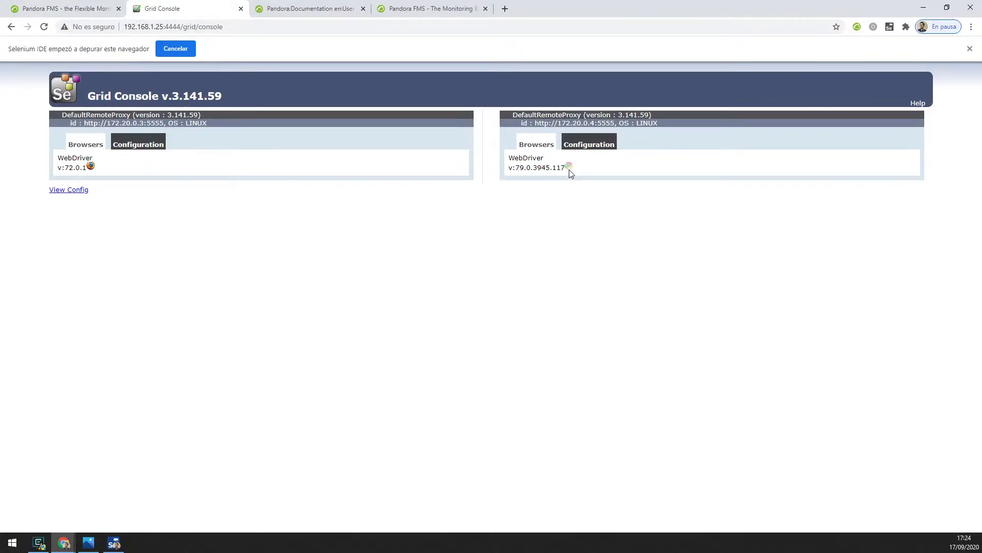
# Switch to the Pandora FMS console, open the WUX agent's view and filter its module list by "blog".
pyautogui.hotkey('ctrl', '1')
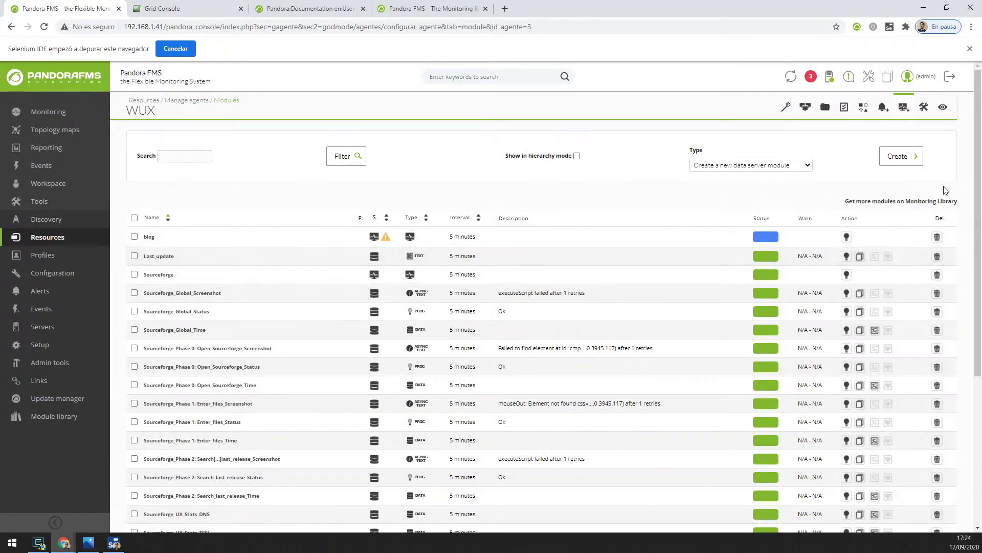
pyautogui.click(943, 107)
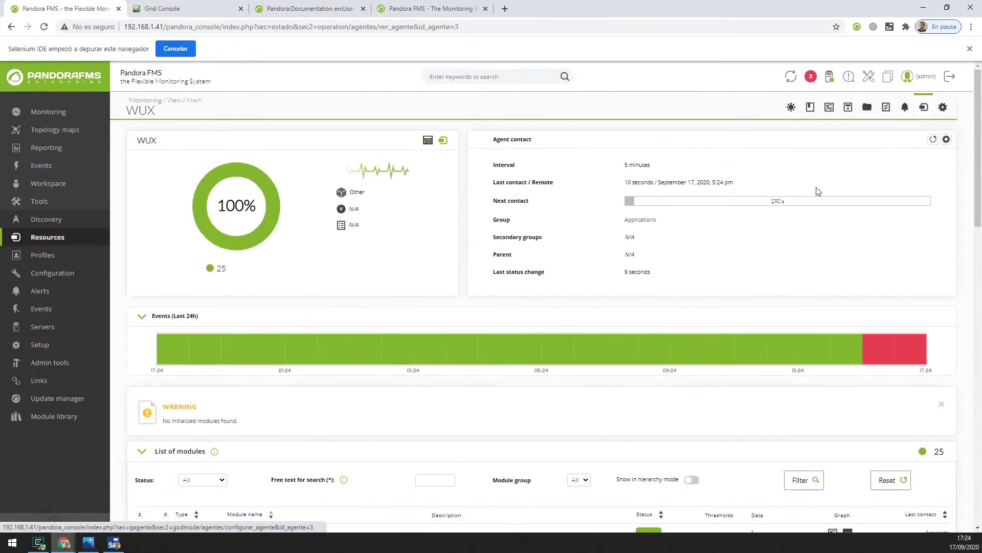
pyautogui.scroll(-4, 281, 386)
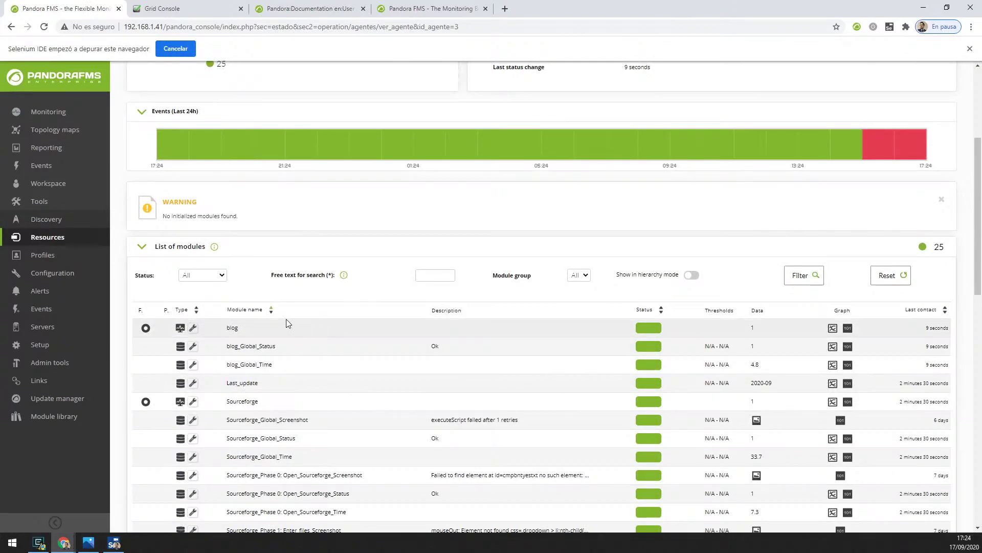
pyautogui.scroll(-1, 285, 322)
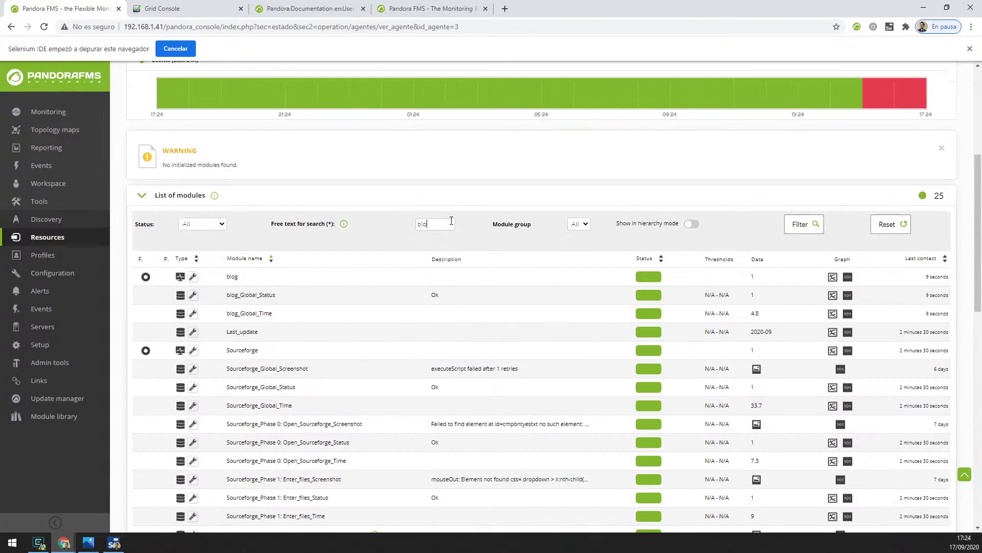
pyautogui.click(803, 225)
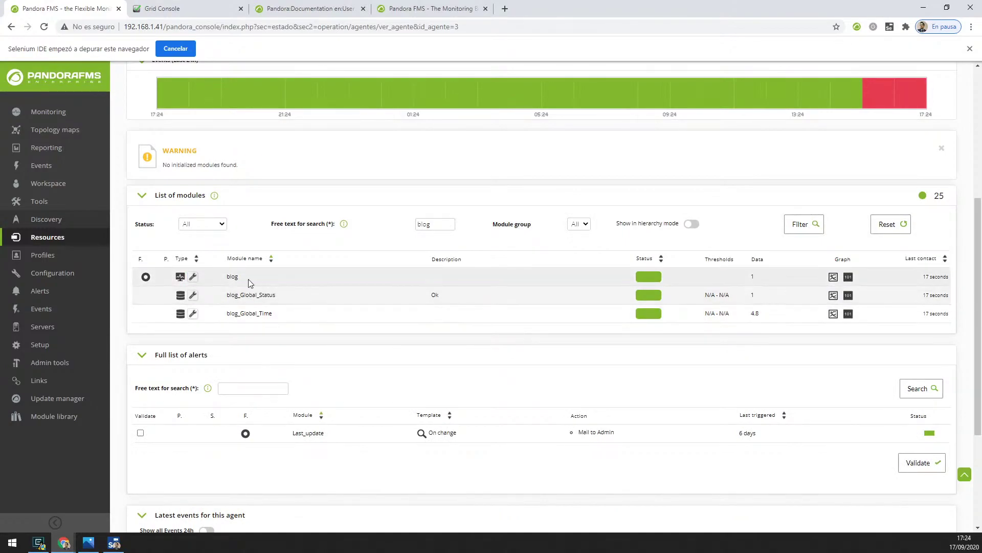
# Examine the blog web analysis module and the name and description of its blog_Global_Status module.
pyautogui.moveTo(236, 277); pyautogui.dragTo(222, 280)
pyautogui.doubleClick(232, 277)
pyautogui.doubleClick(281, 300)
pyautogui.moveTo(273, 314); pyautogui.dragTo(240, 297)
pyautogui.click(276, 309)
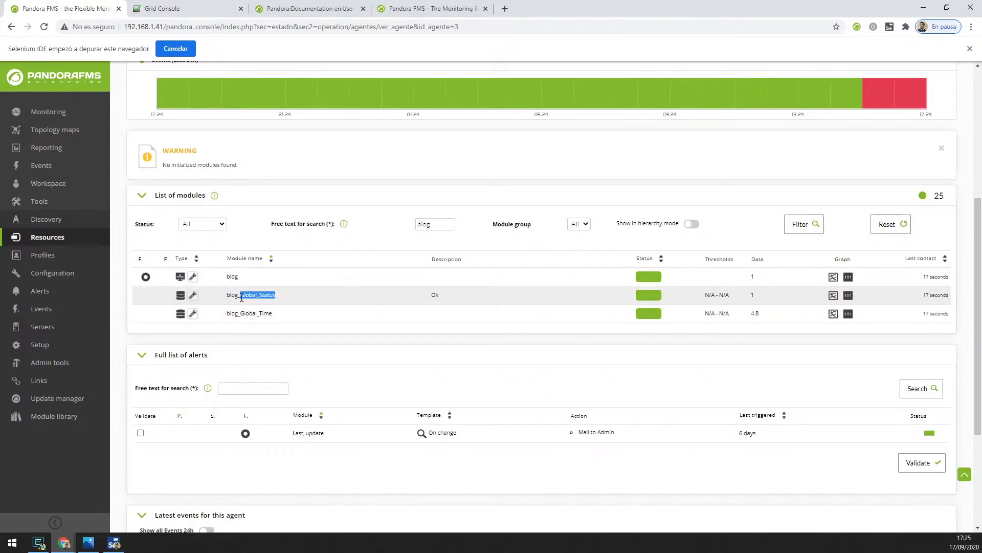
pyautogui.click(242, 298)
pyautogui.doubleClick(435, 296)
pyautogui.click(433, 296)
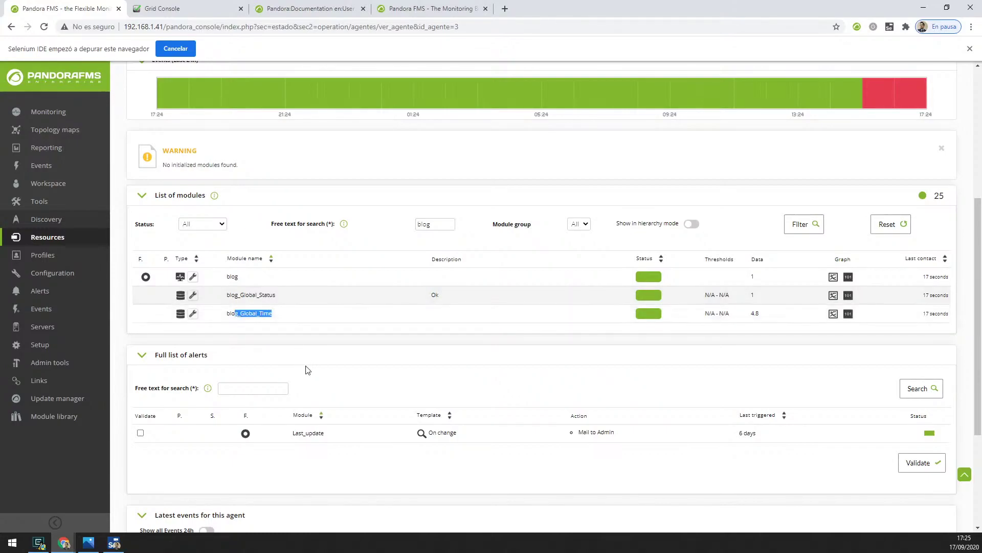
# Check the blog_Global_Time module and the value it reports.
pyautogui.click(293, 321)
pyautogui.moveTo(269, 317); pyautogui.dragTo(250, 317)
pyautogui.click(461, 331)
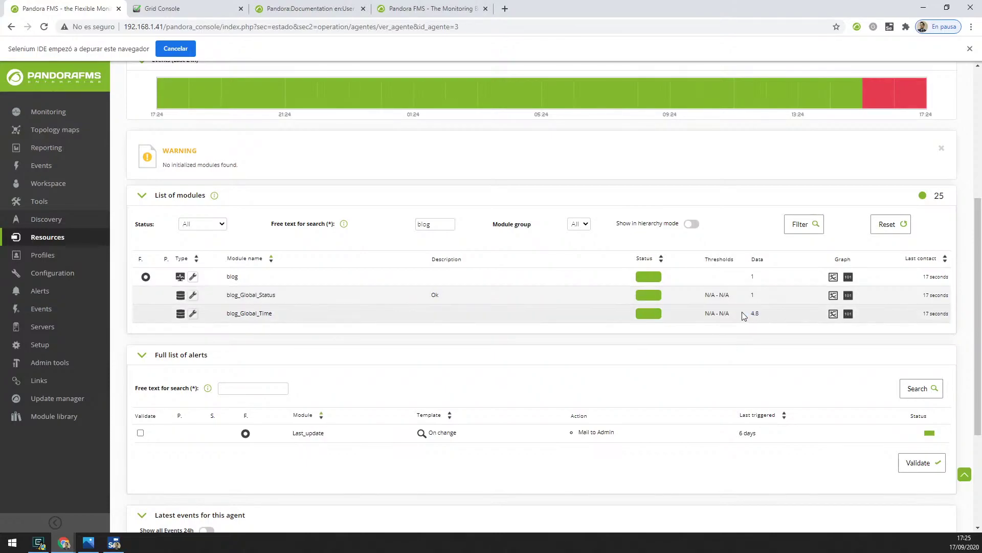
pyautogui.doubleClick(766, 314)
pyautogui.click(766, 315)
# Clear the "blog" filter from the WUX agent's module list and examine the Sourceforge phase modules.
pyautogui.moveTo(450, 221); pyautogui.dragTo(373, 211)
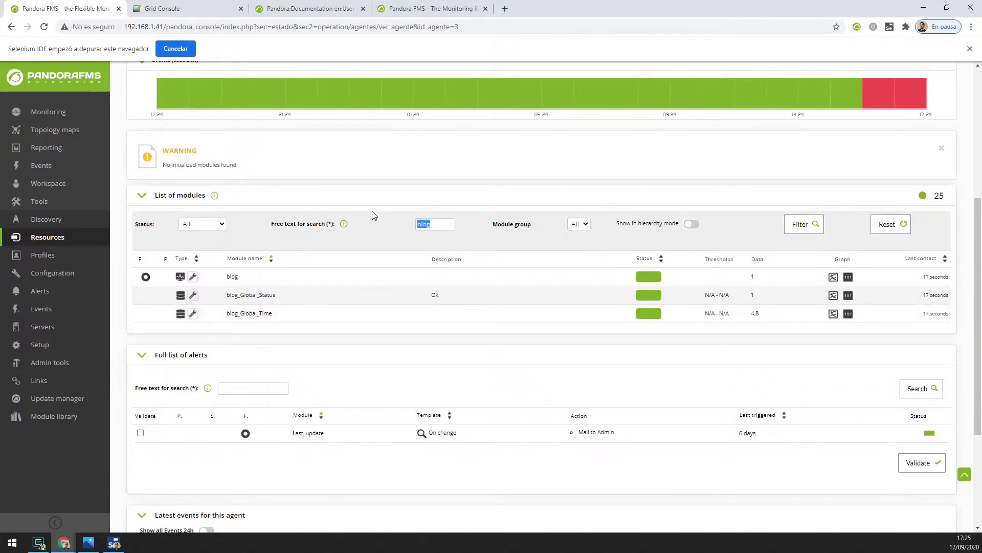
pyautogui.press('BackSpace')
pyautogui.click(800, 225)
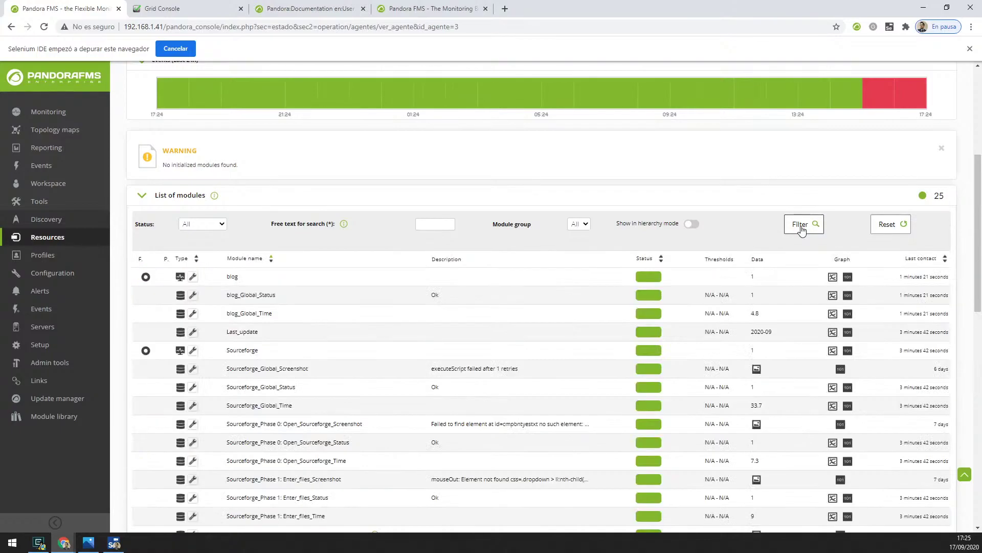
pyautogui.scroll(-5, 364, 307)
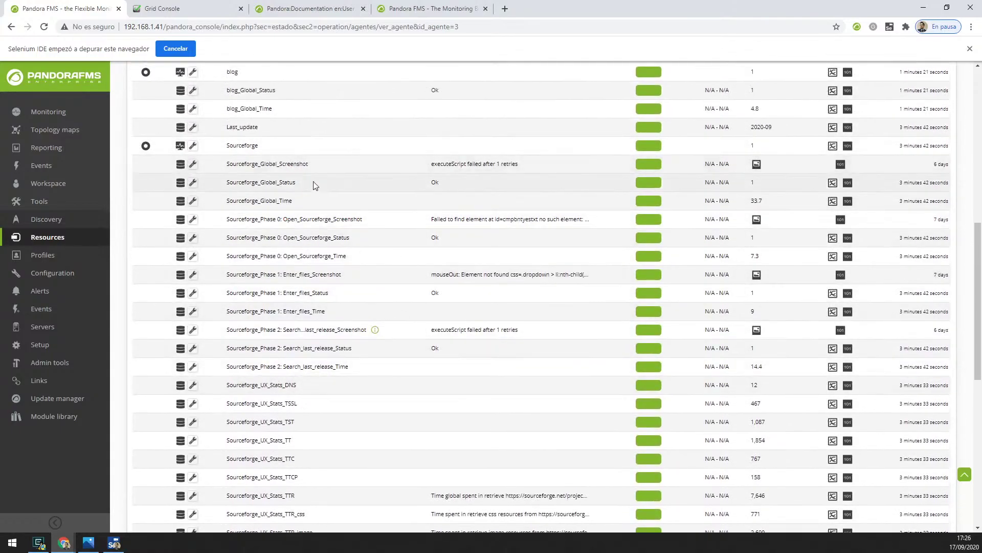
pyautogui.moveTo(263, 221)
pyautogui.mouseDown()
pyautogui.moveTo(282, 219)
pyautogui.moveTo(261, 237)
pyautogui.mouseUp()
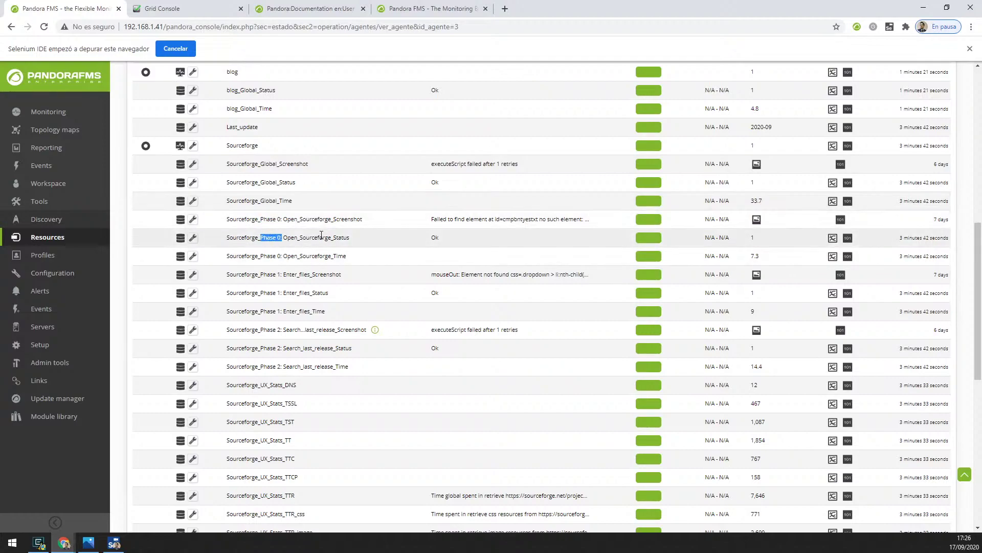
pyautogui.scroll(-1, 287, 256)
pyautogui.click(366, 186)
pyautogui.scroll(-1, 307, 192)
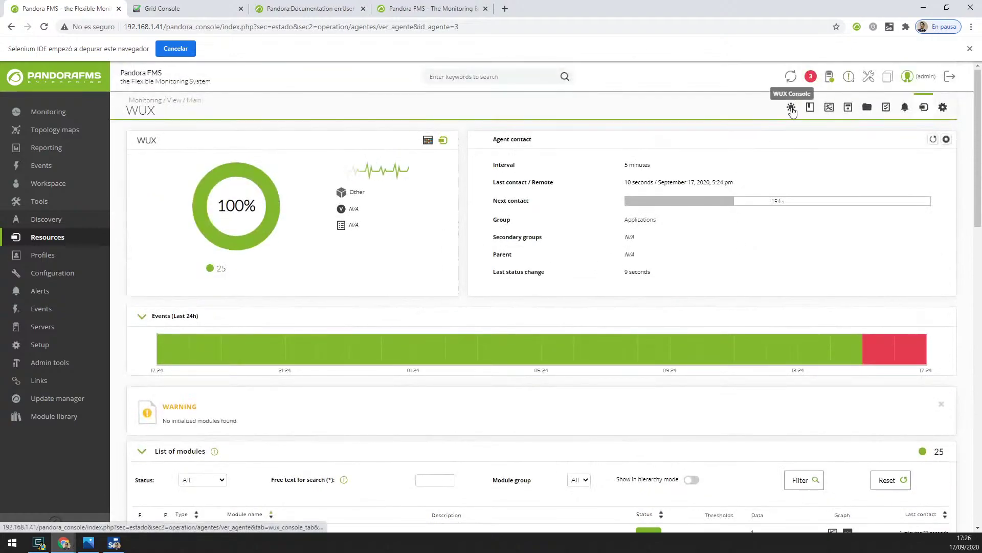
# Open the WUX agent's WUX Console and show the blog transaction.
pyautogui.click(792, 109)
pyautogui.click(214, 154)
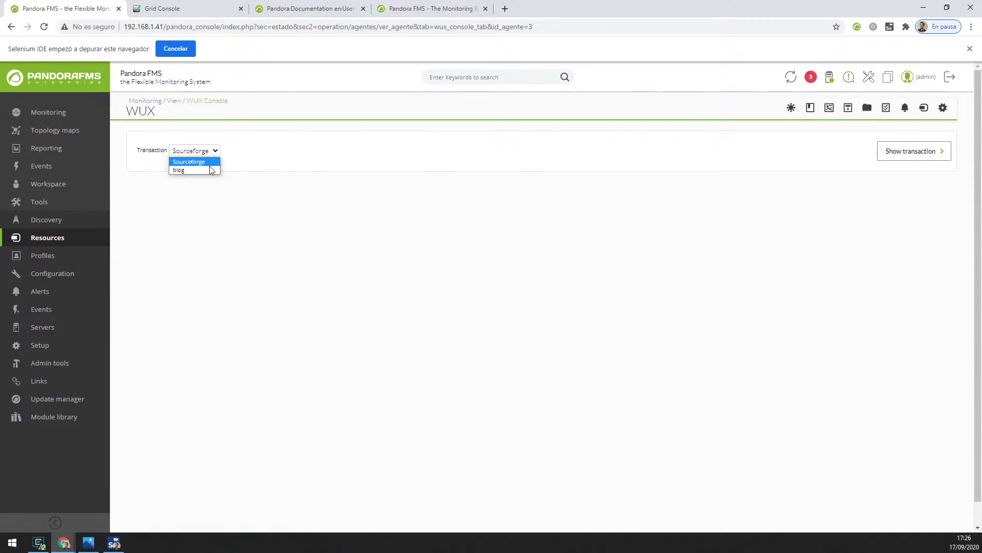
pyautogui.click(183, 170)
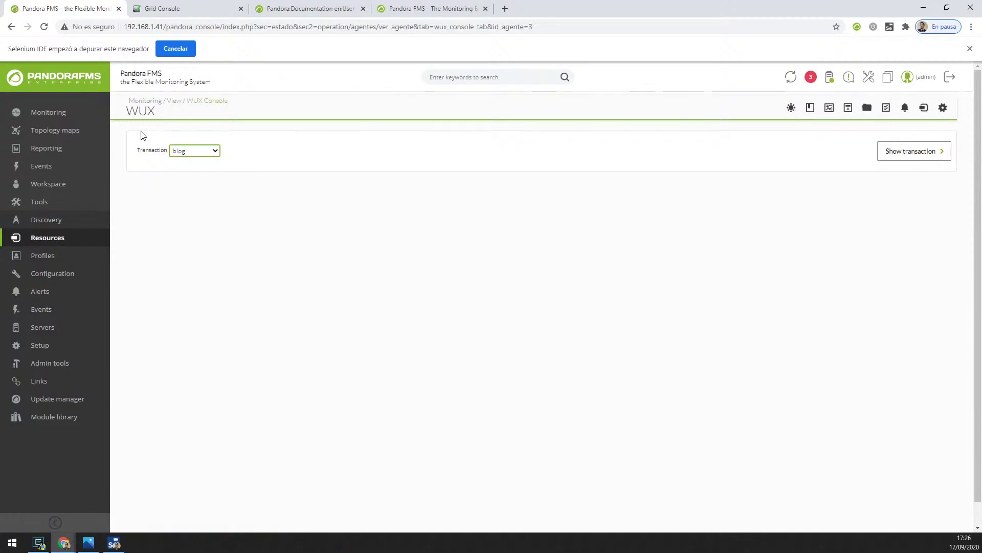
pyautogui.click(913, 152)
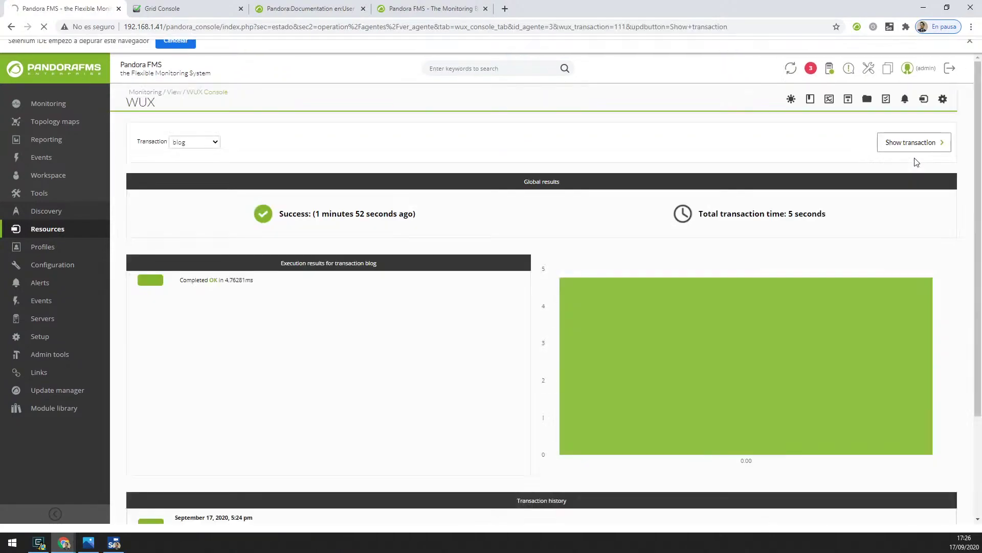
# Review the blog transaction's global results, total transaction time, execution chart and history.
pyautogui.scroll(-2, 451, 214)
pyautogui.scroll(1, 458, 232)
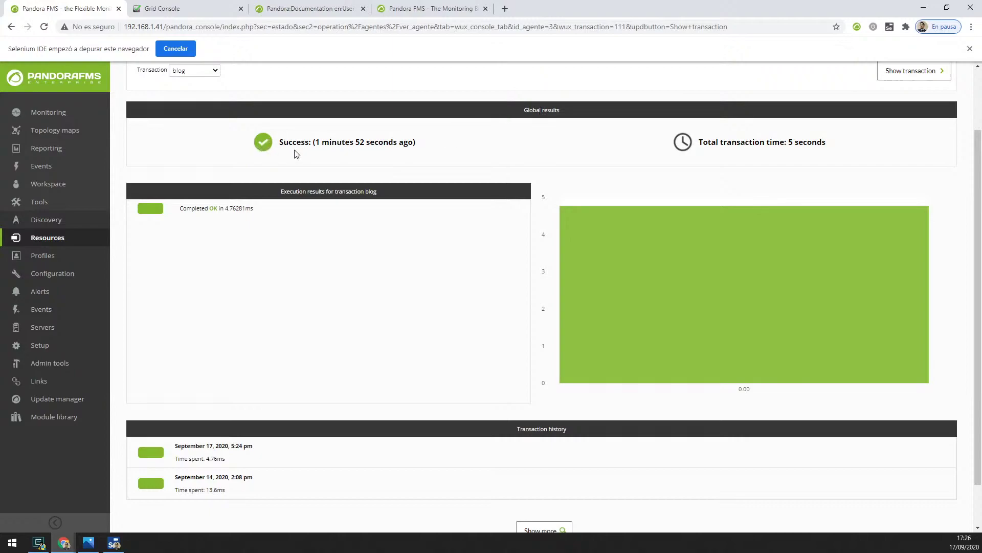
pyautogui.tripleClick(735, 139)
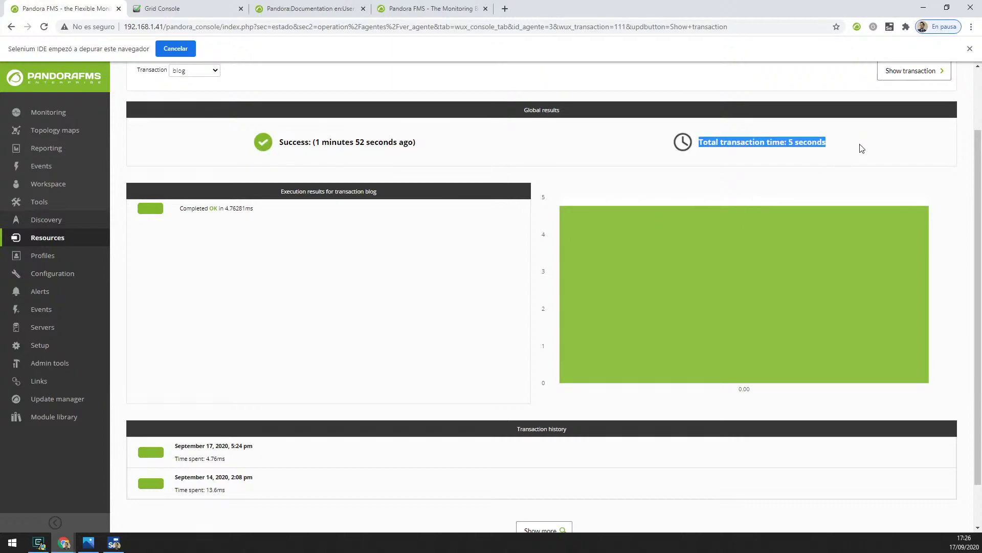
pyautogui.click(844, 145)
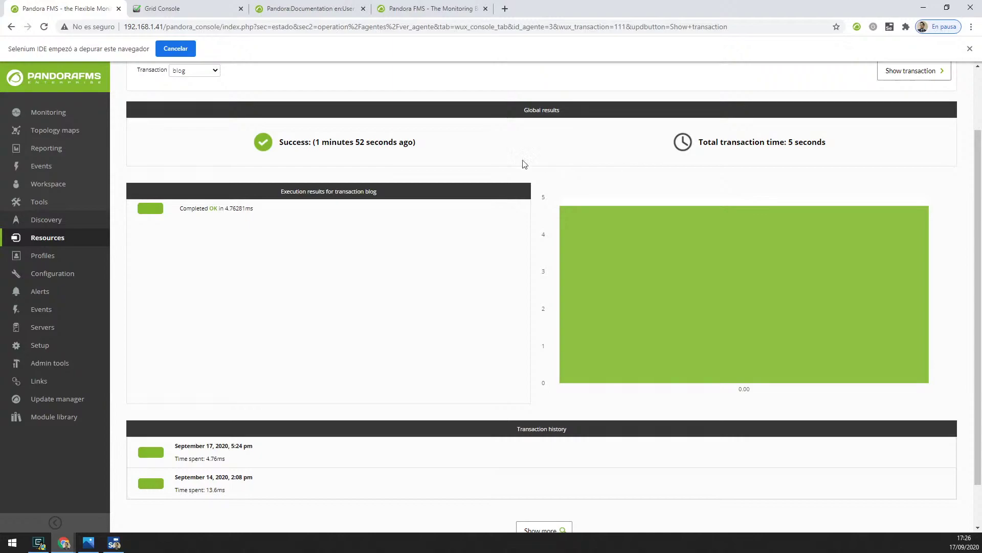
pyautogui.moveTo(660, 270)
# Show the Sourceforge transaction in the WUX Console.
pyautogui.scroll(1, 347, 337)
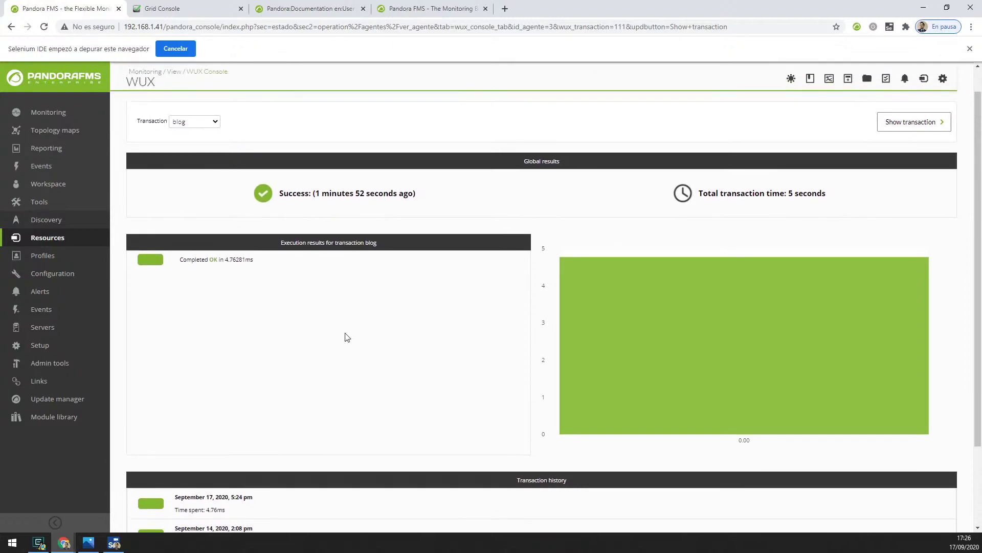
pyautogui.click(197, 125)
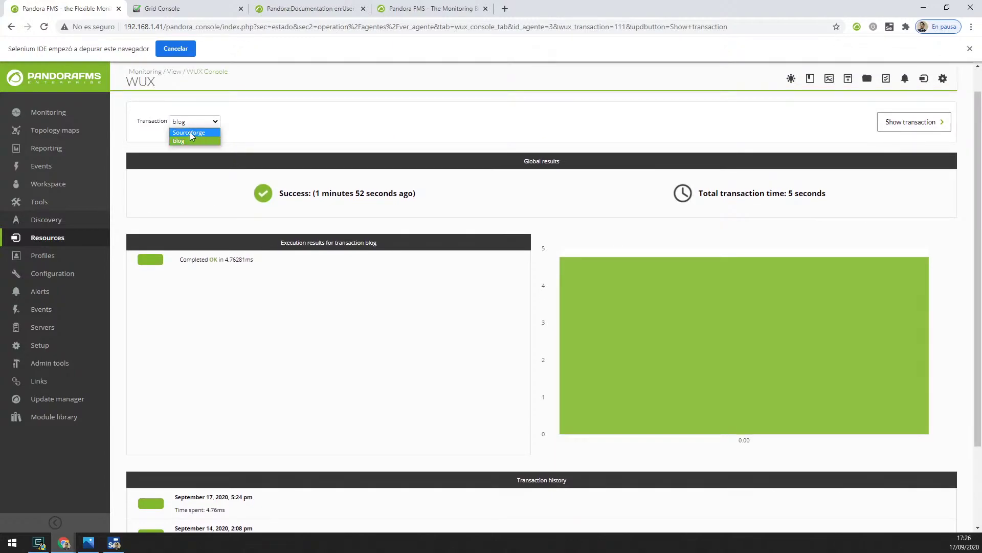
pyautogui.click(199, 134)
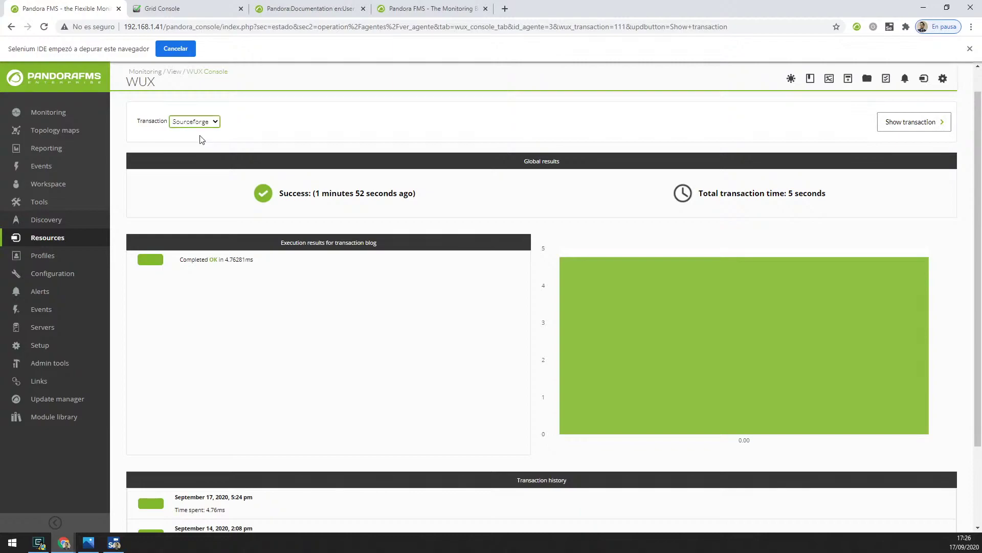
pyautogui.click(912, 125)
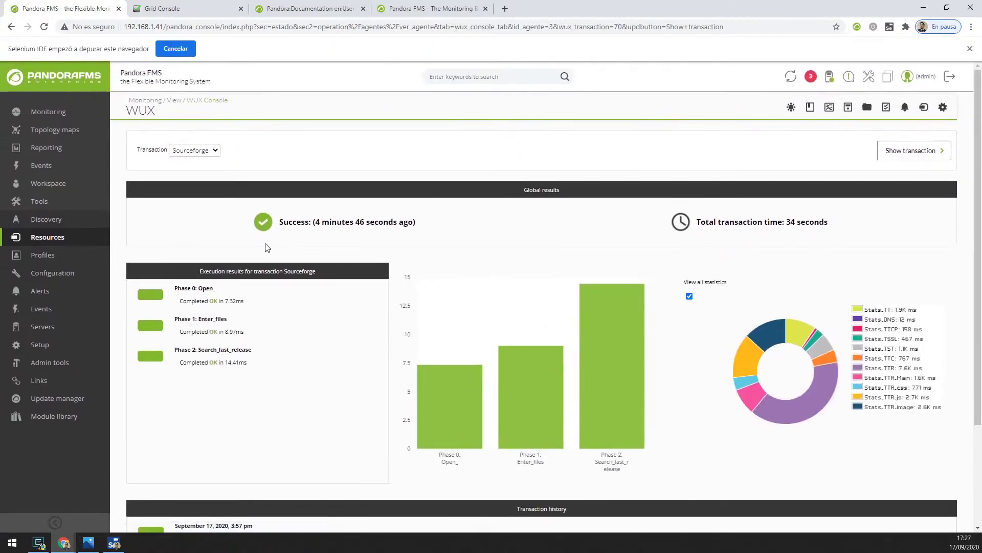
# Examine the Sourceforge transaction's execution results by phase, the phase time chart and the site statistics.
pyautogui.scroll(-1, 264, 287)
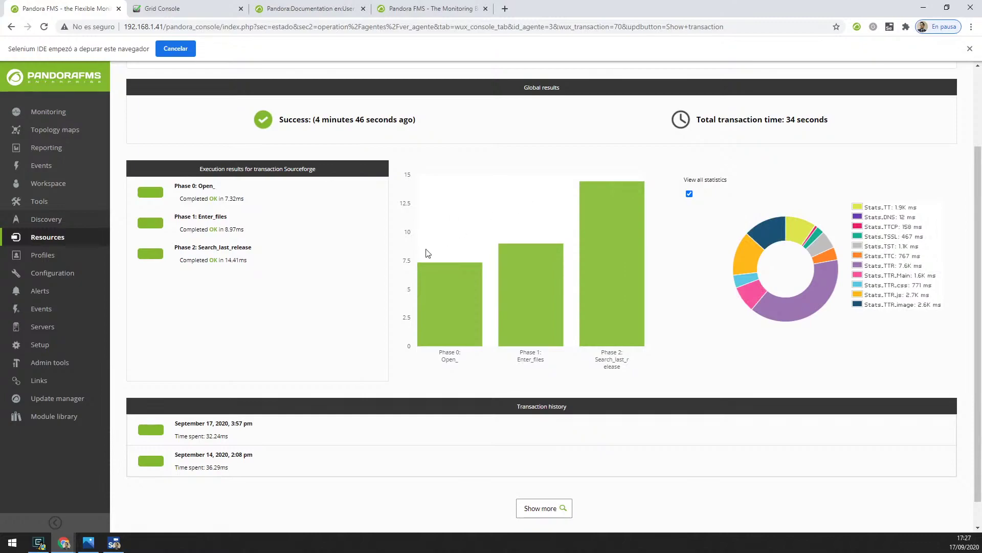
pyautogui.scroll(1, 440, 276)
pyautogui.scroll(-1, 410, 212)
pyautogui.moveTo(436, 292)
pyautogui.doubleClick(529, 367)
pyautogui.click(526, 366)
pyautogui.scroll(2, 425, 136)
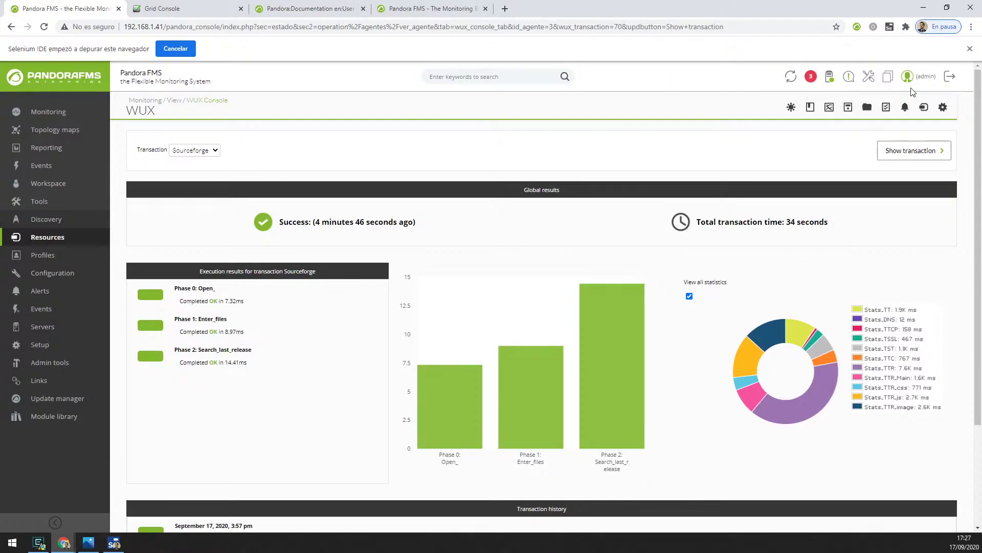
# Return to the WUX agent's configuration and display its module management list.
pyautogui.click(943, 107)
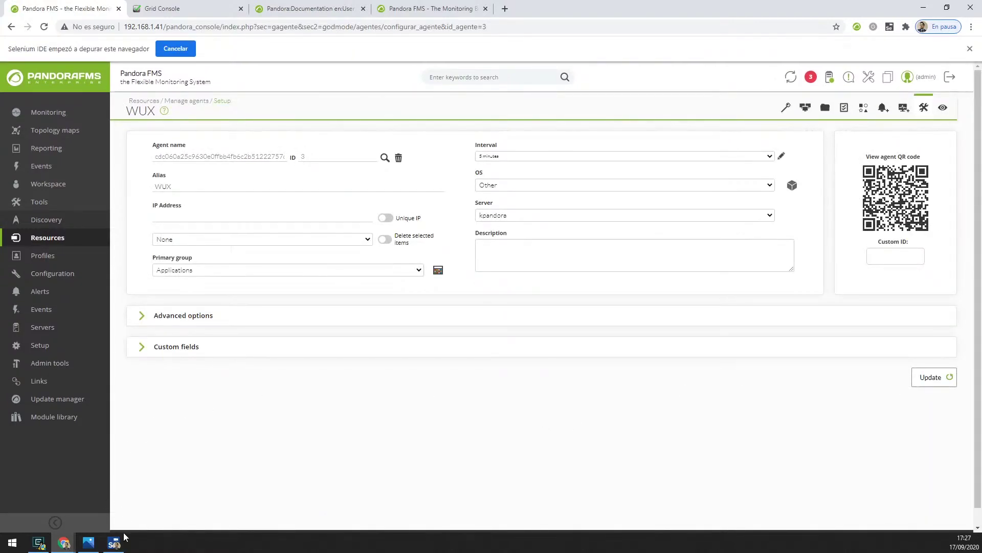
pyautogui.click(902, 114)
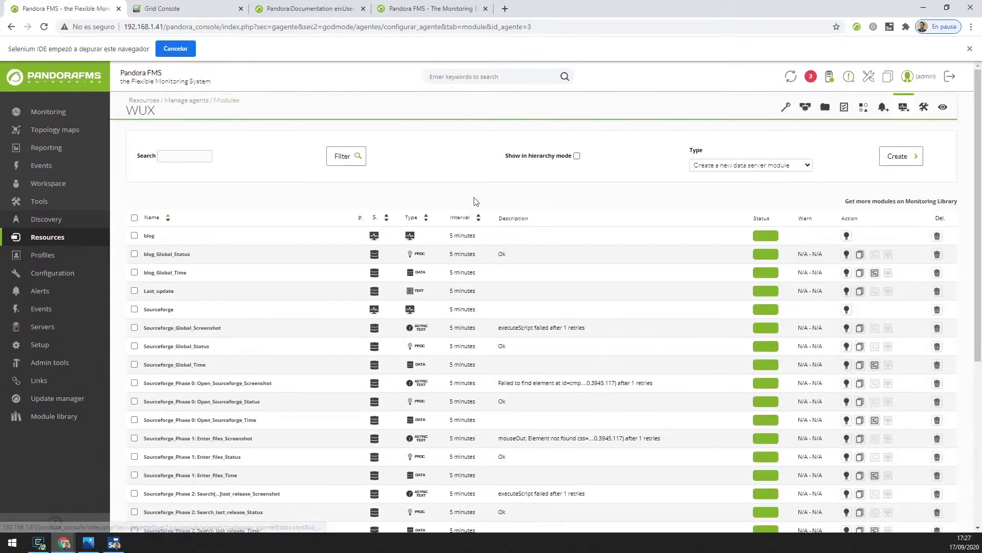
# Bring the Selenium IDE and "WHAT'S NEW Pandora FMS 749" windows to the front and dismiss the debugging notice.
pyautogui.click(114, 543)
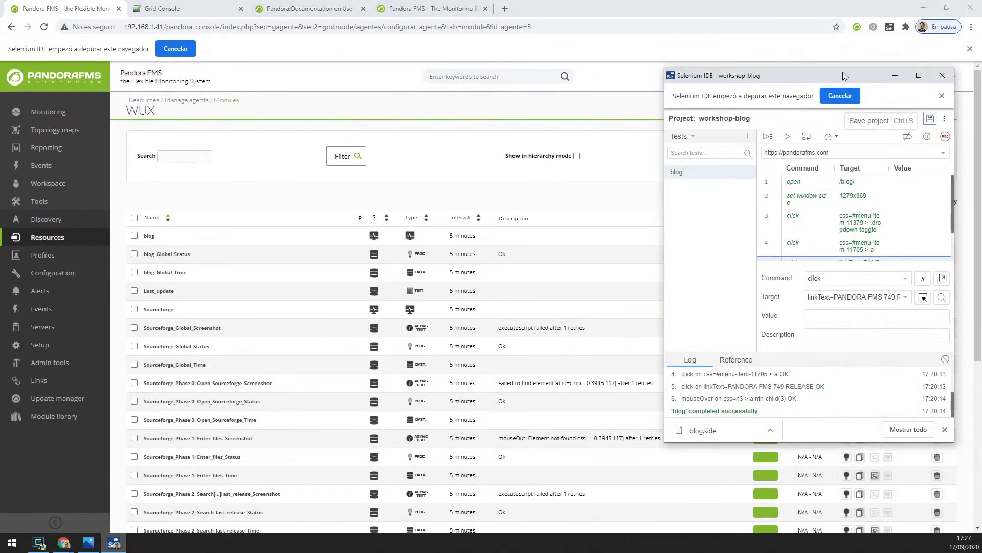
pyautogui.click(66, 542)
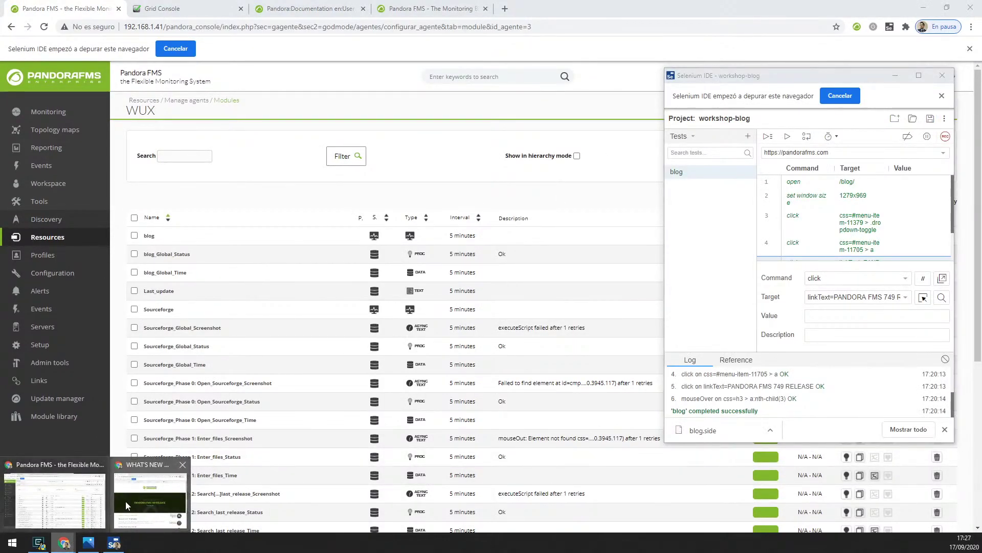
pyautogui.click(128, 505)
pyautogui.moveTo(566, 37); pyautogui.dragTo(578, 33)
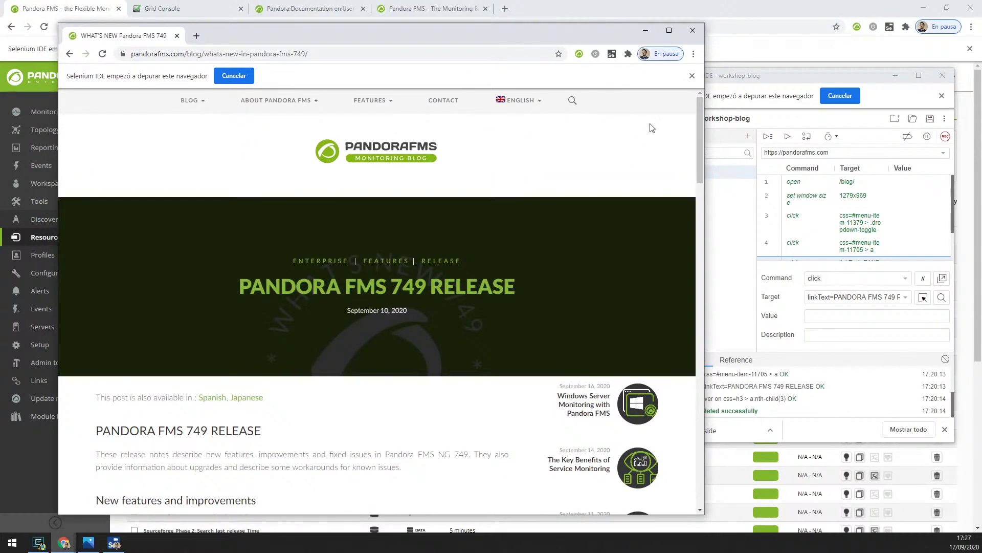
pyautogui.click(693, 76)
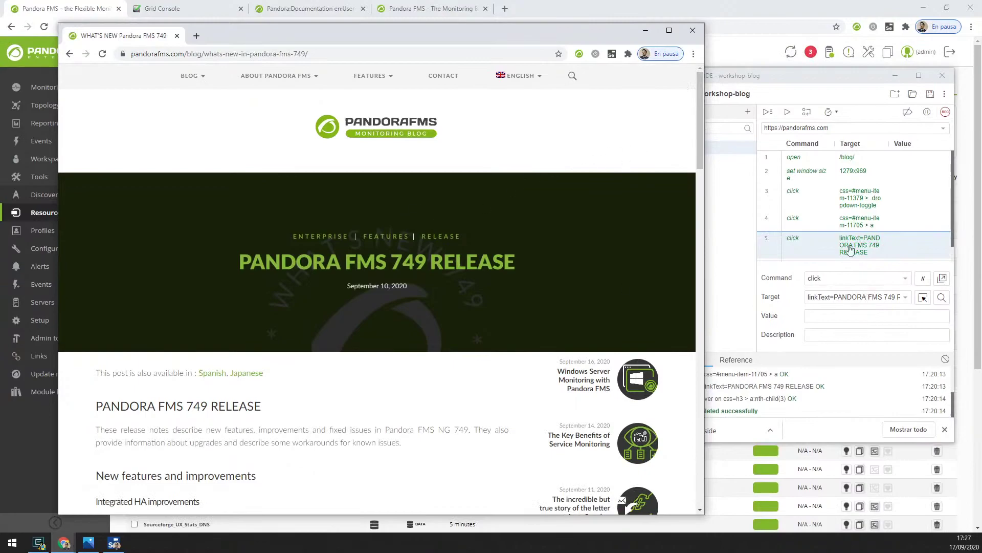
# Place the Selenium IDE window over the blog post page and compare the blog test's commands with the page title.
pyautogui.click(832, 96)
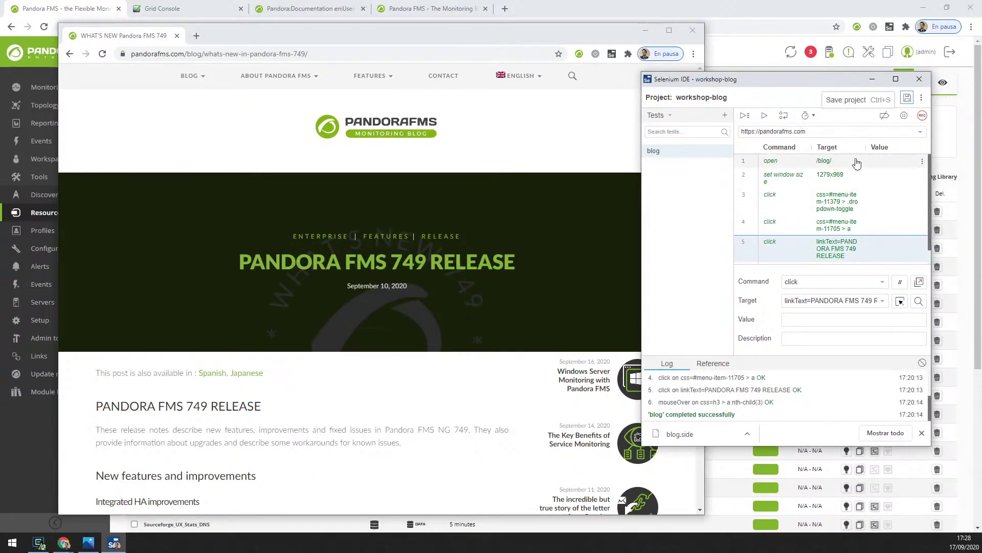
pyautogui.scroll(-1, 835, 177)
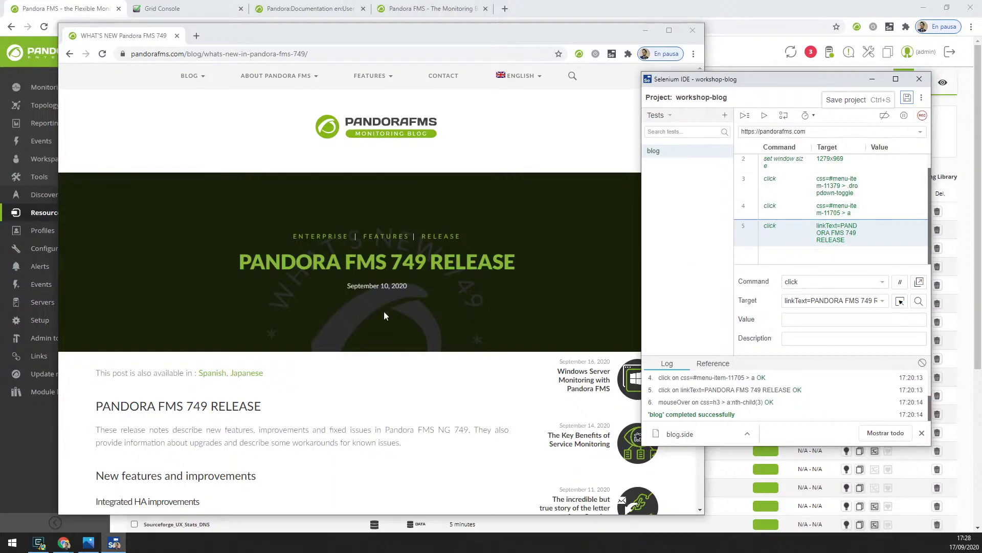
pyautogui.click(389, 261)
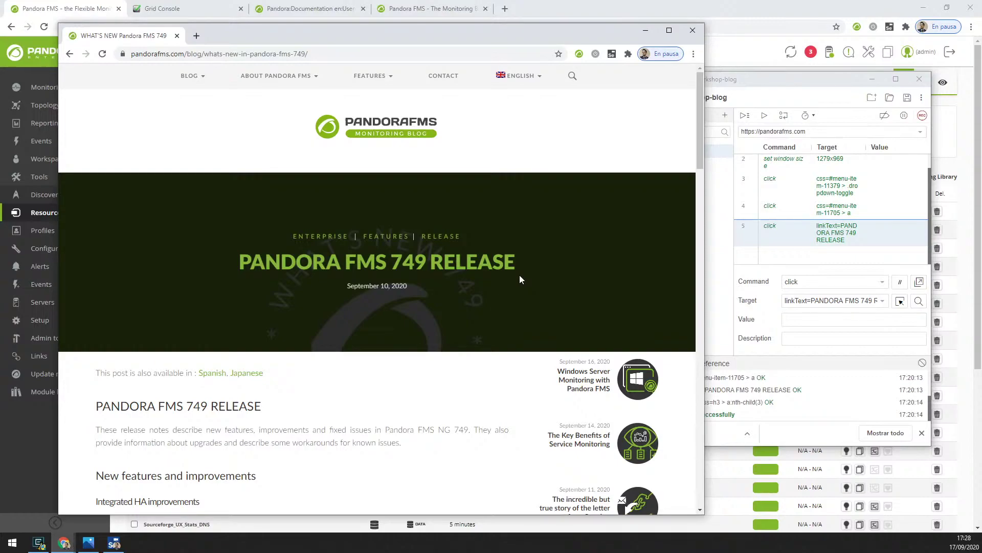
pyautogui.click(784, 79)
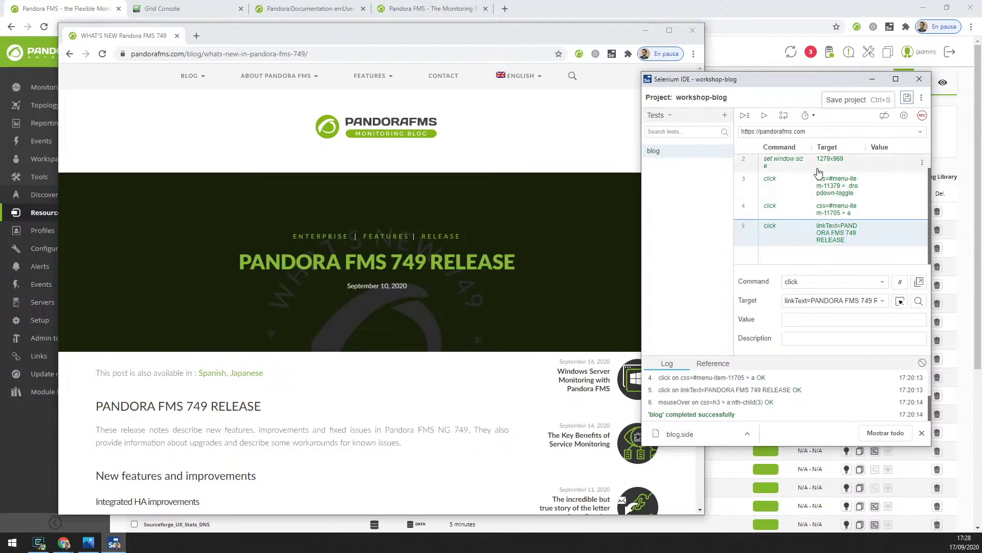
# Run the blog test up to command 4, the click on css=#menu-item-11705 > a.
pyautogui.scroll(1, 775, 234)
pyautogui.click(779, 232)
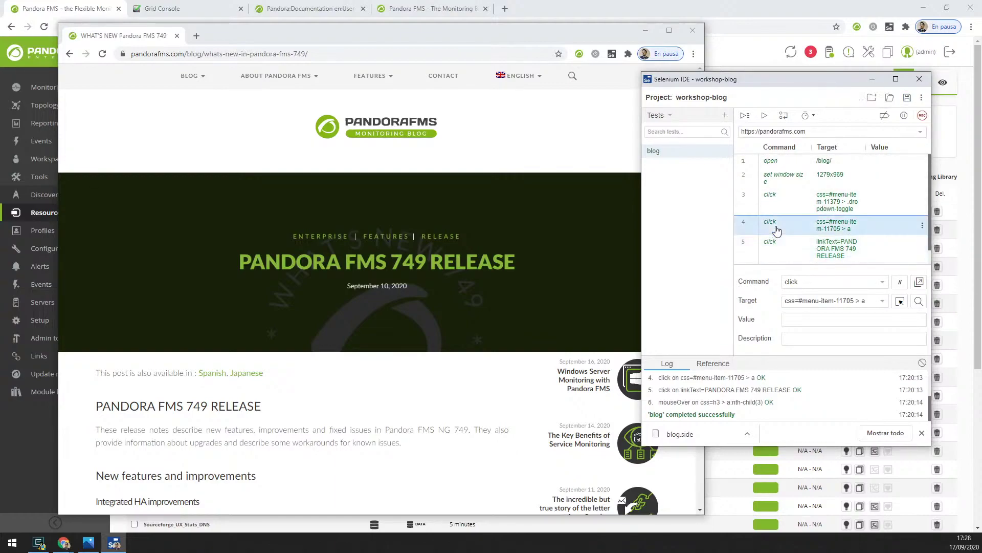
pyautogui.rightClick(777, 230)
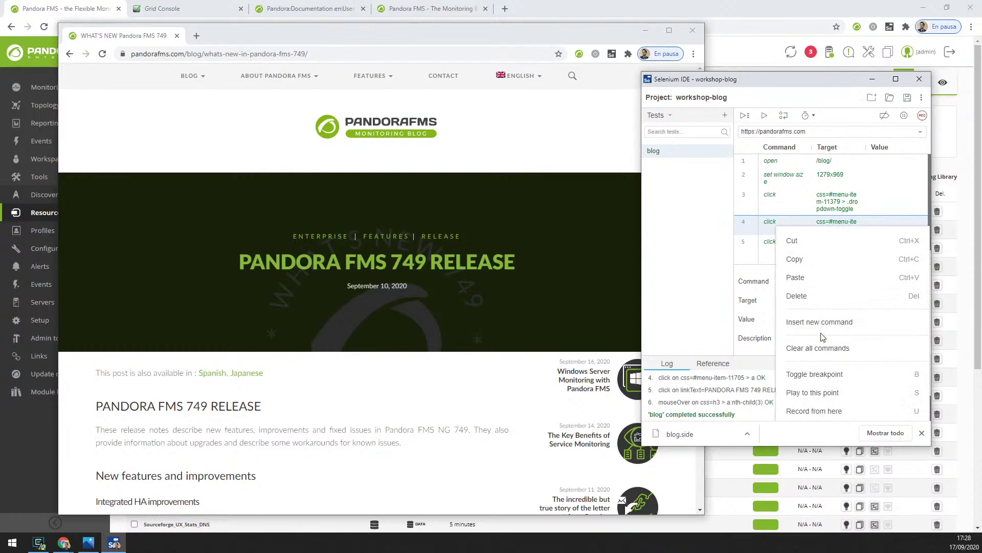
pyautogui.click(812, 392)
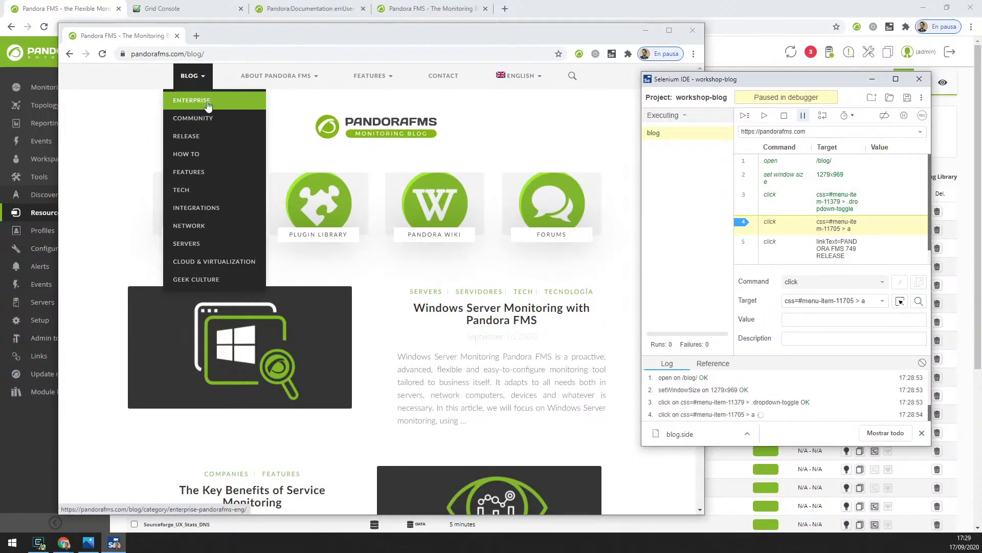
# Move the breakpoint from command 4 to command 5 and restart the blog test.
pyautogui.click(744, 244)
pyautogui.click(744, 223)
pyautogui.rightClick(787, 250)
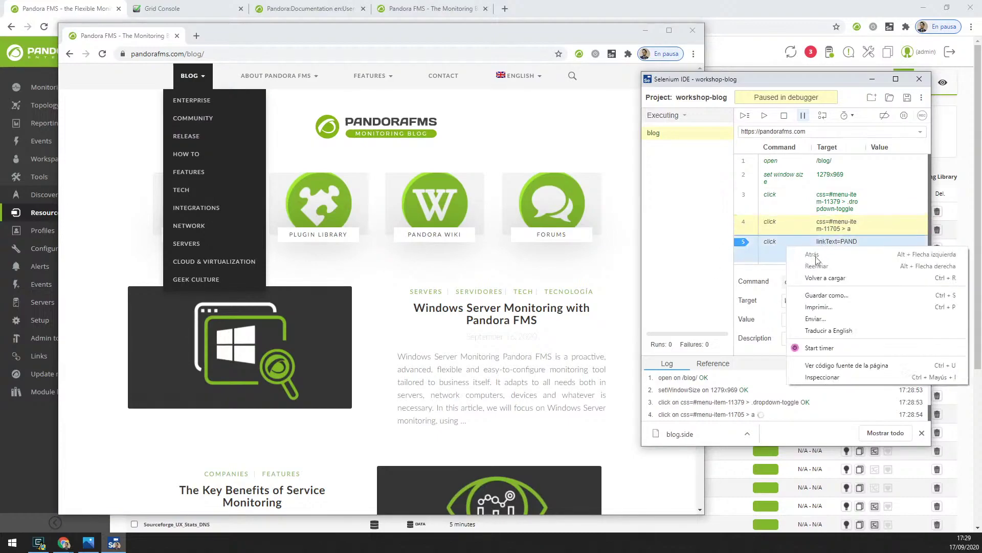
pyautogui.click(766, 199)
pyautogui.click(782, 119)
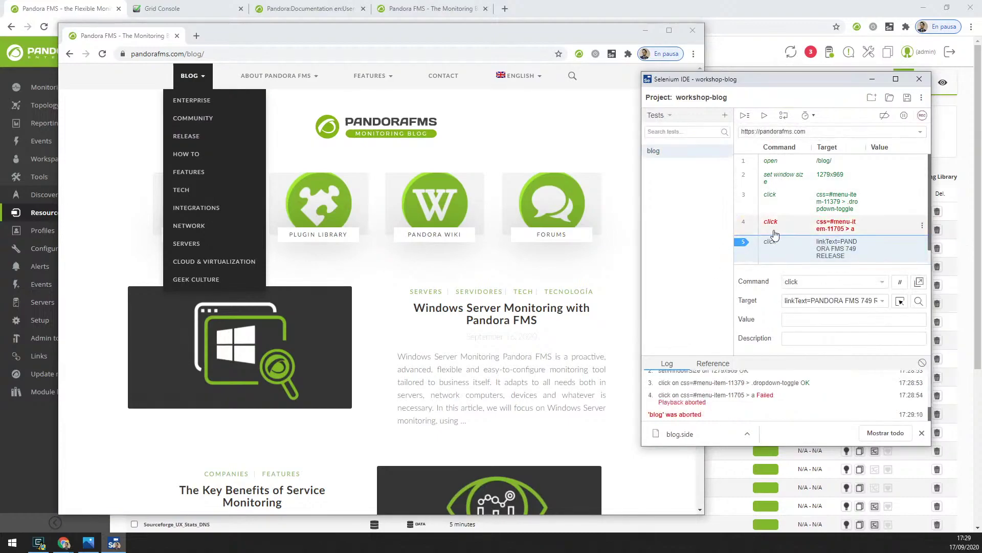
pyautogui.click(765, 121)
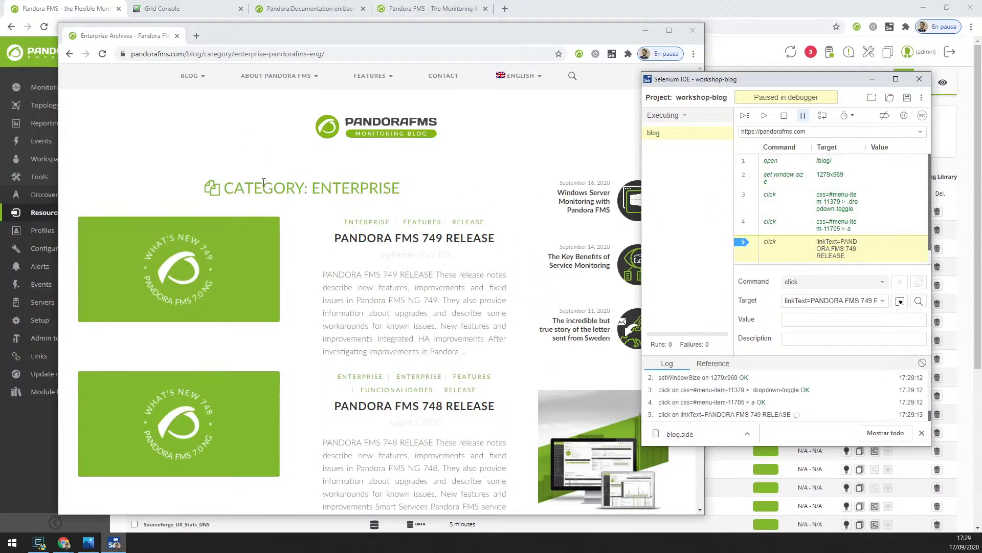
# Check the Enterprise category page at the pause, then replay the blog test to the command 5 breakpoint and stop it.
pyautogui.moveTo(403, 190); pyautogui.dragTo(312, 185)
pyautogui.click(314, 183)
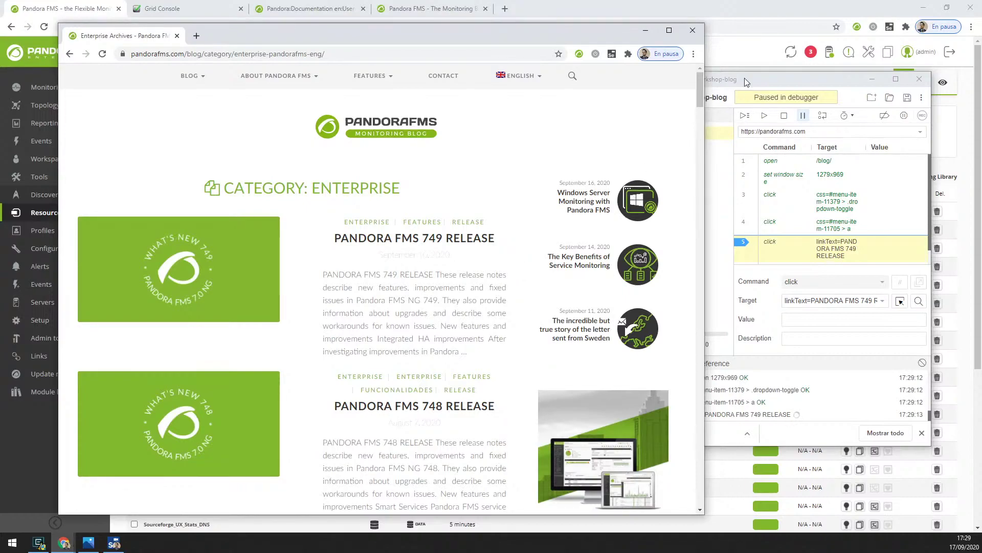
pyautogui.click(763, 84)
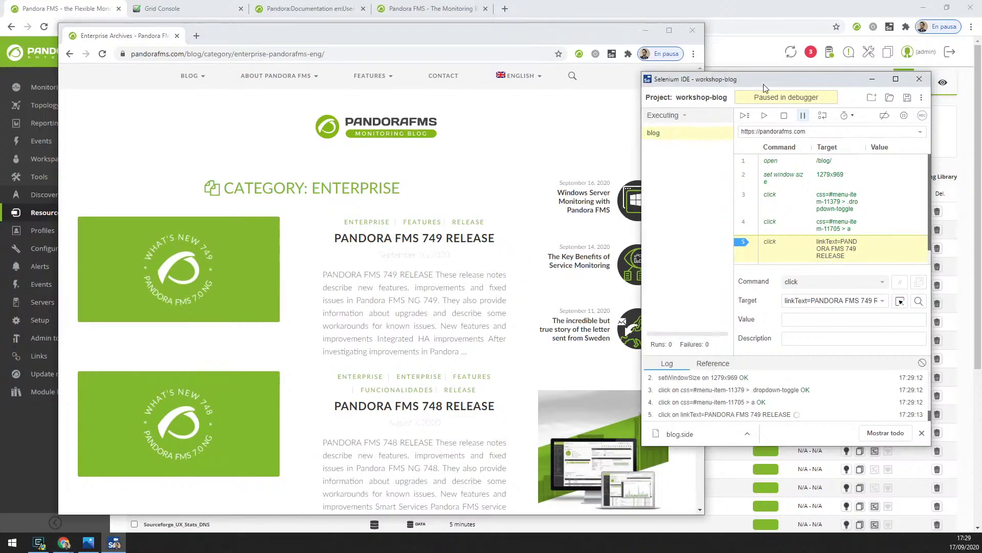
pyautogui.click(784, 115)
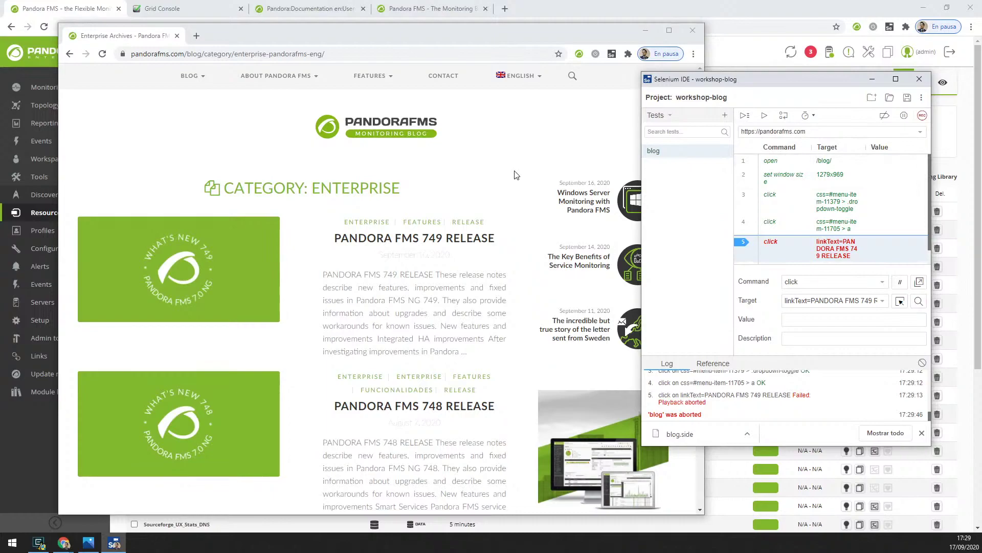
pyautogui.click(764, 115)
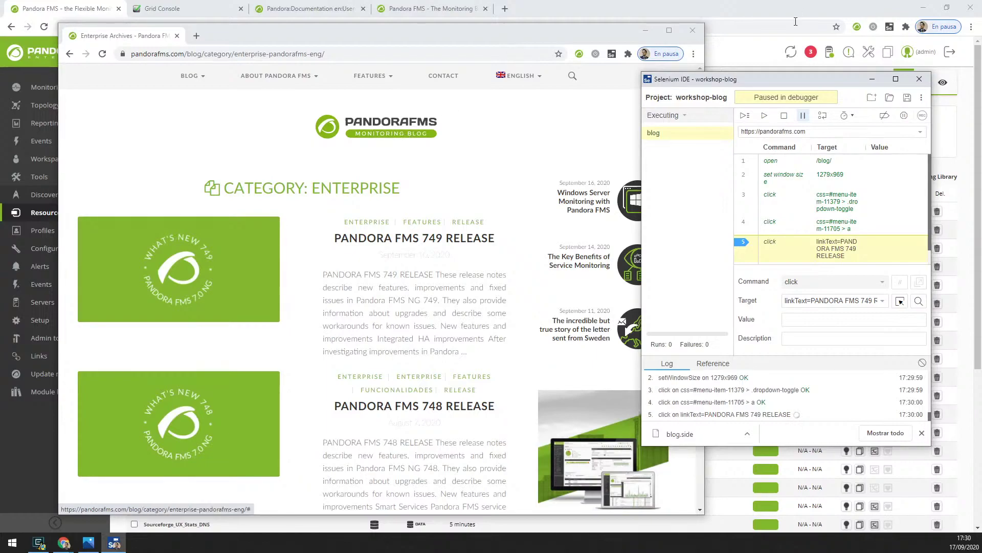
pyautogui.click(784, 115)
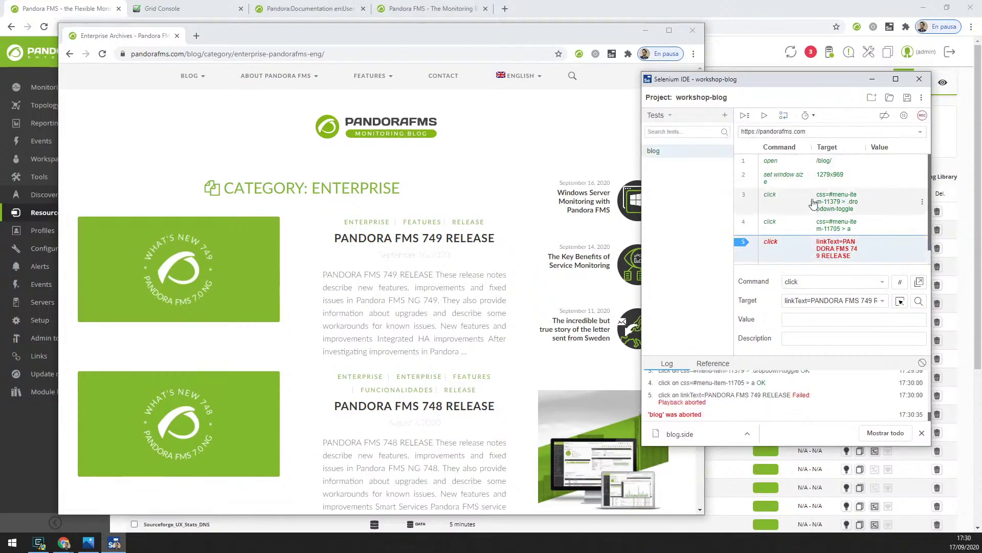
# Insert a set speed command with target 1000 before the open command in the blog test.
pyautogui.click(788, 164)
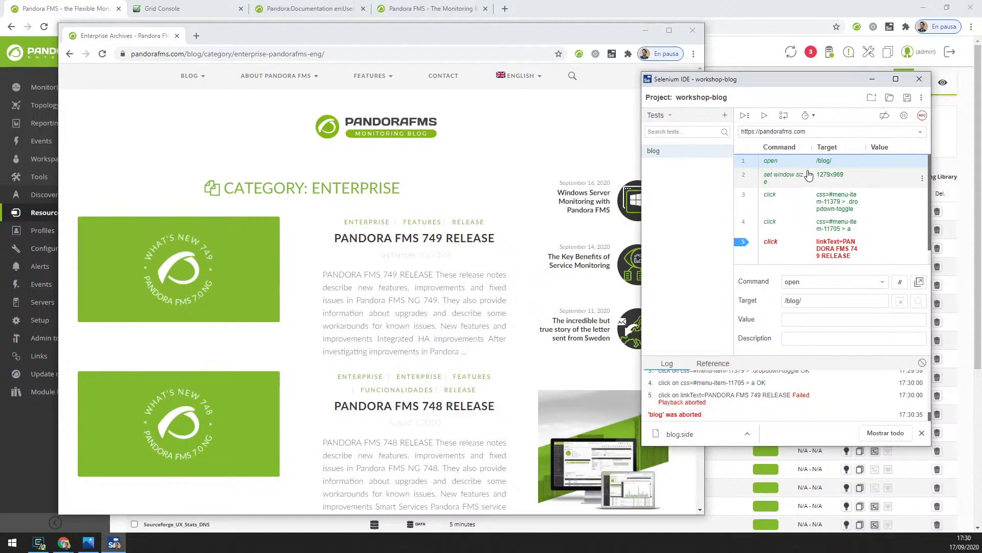
pyautogui.rightClick(781, 163)
pyautogui.click(824, 268)
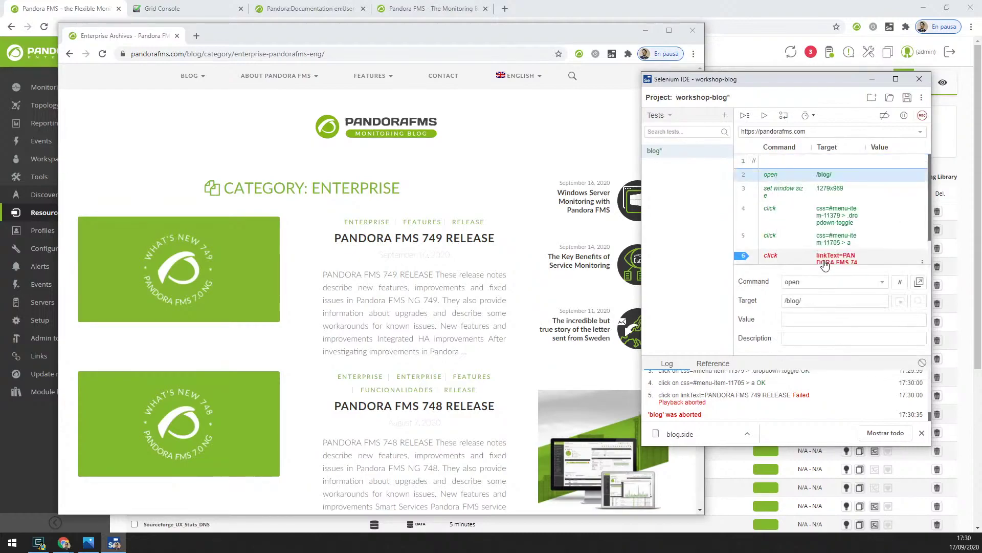
pyautogui.click(802, 279)
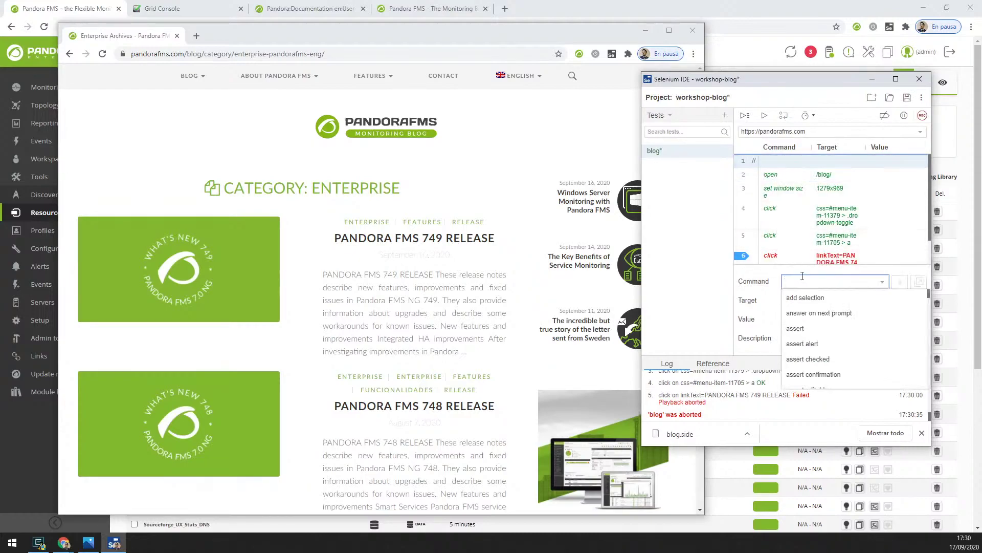
pyautogui.write('set spe')
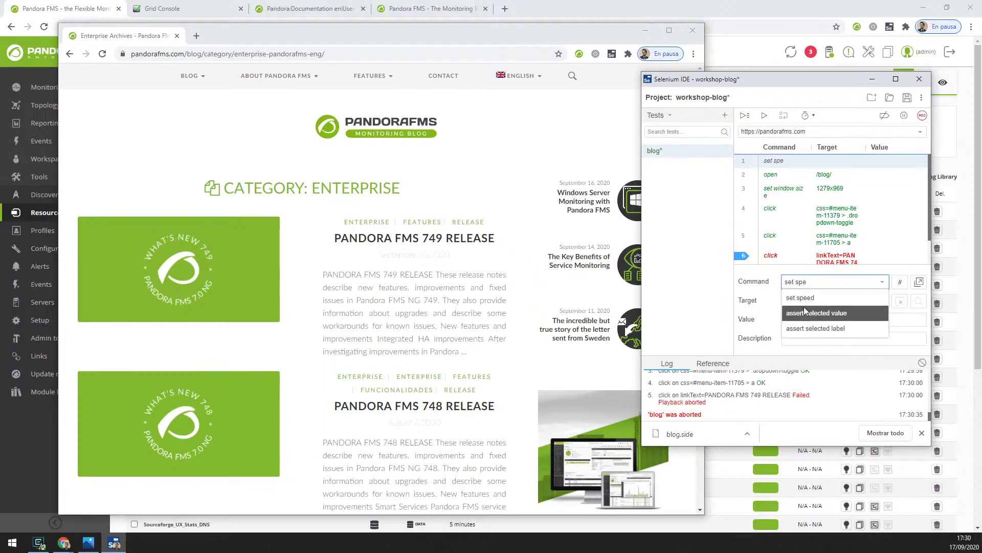
pyautogui.click(806, 298)
pyautogui.click(809, 300)
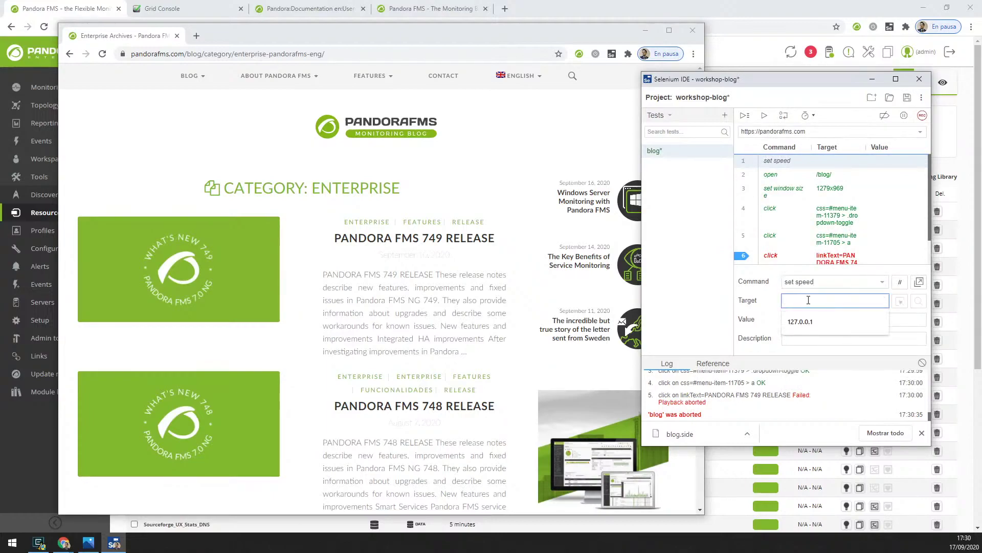
pyautogui.write('1000')
# Review the command and target fields of the new set speed step.
pyautogui.doubleClick(809, 300)
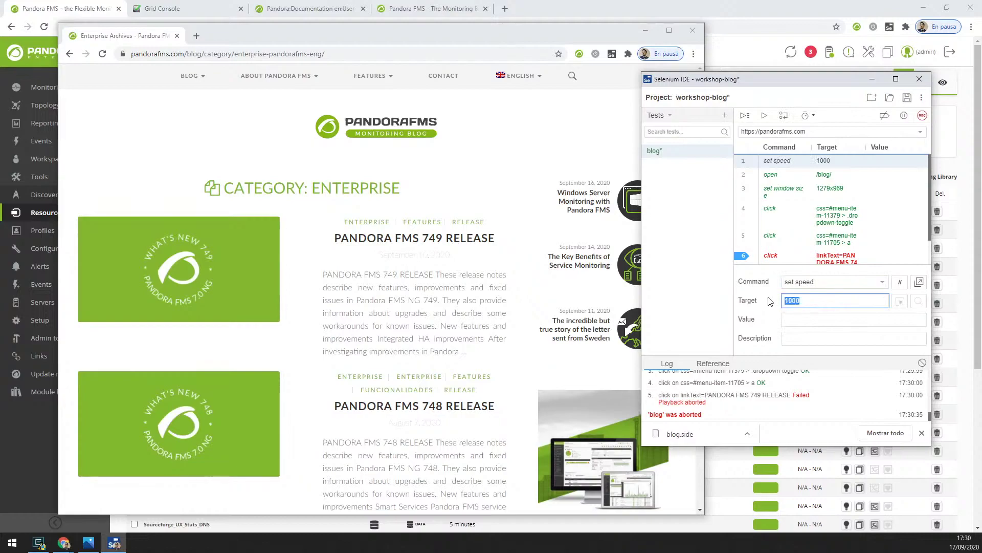
pyautogui.click(808, 300)
pyautogui.click(813, 282)
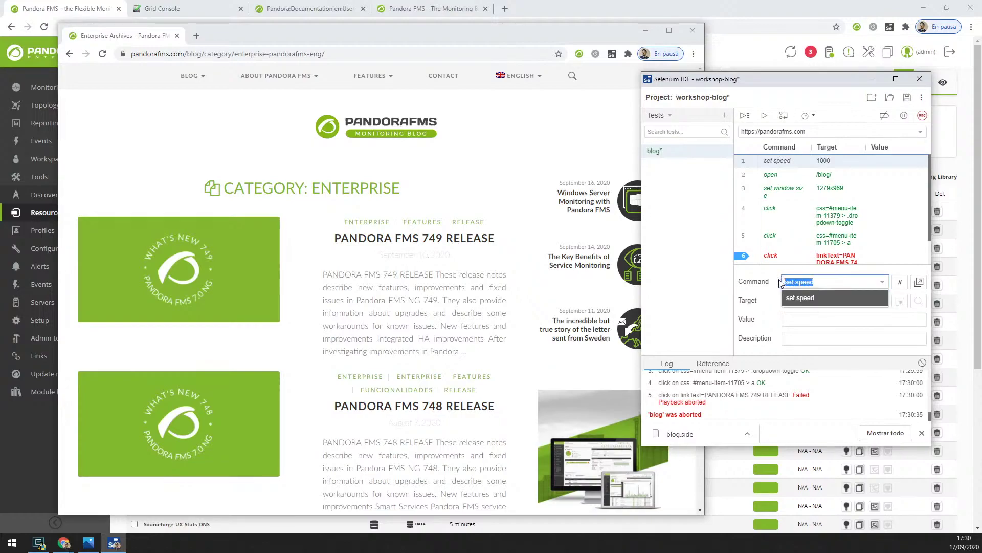
pyautogui.click(761, 304)
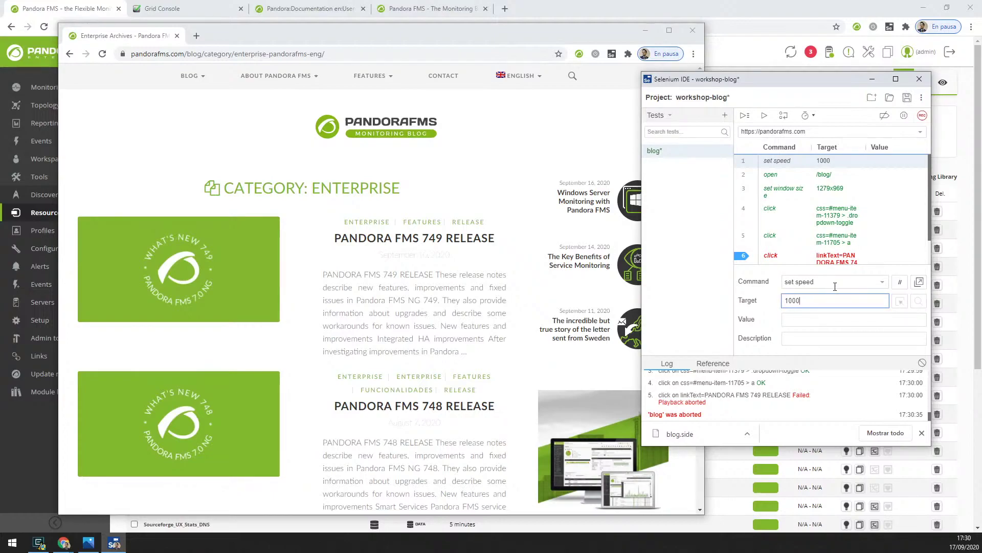
pyautogui.doubleClick(795, 301)
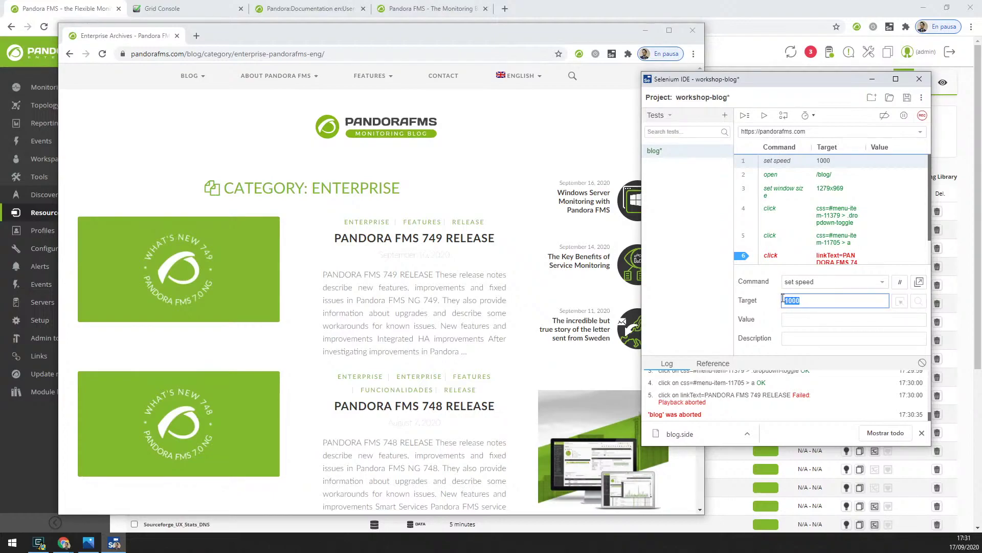
pyautogui.click(811, 302)
pyautogui.doubleClick(802, 300)
pyautogui.click(809, 300)
# Run the slowed-down blog test to the breakpoint on the PANDORA FMS 749 RELEASE link and stop it.
pyautogui.click(764, 116)
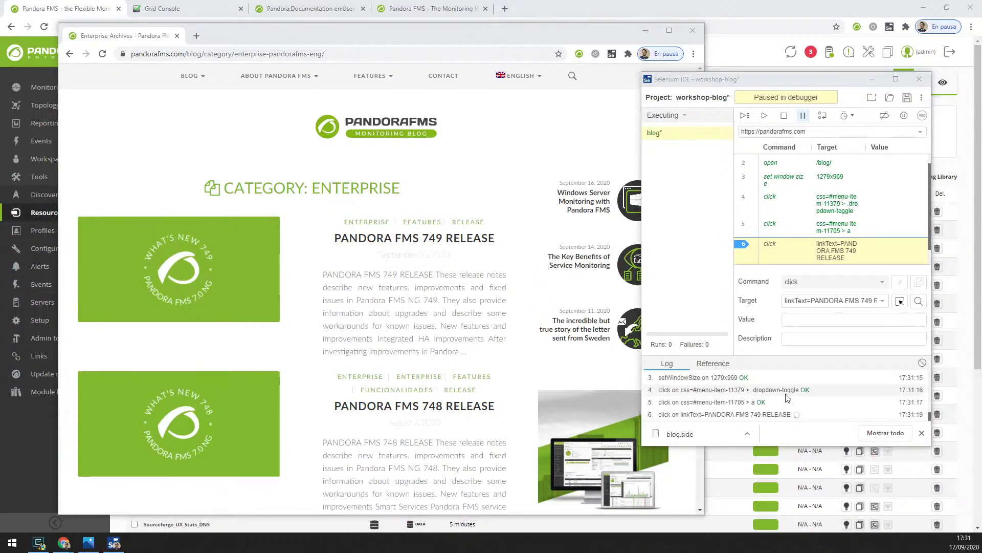
pyautogui.moveTo(748, 83); pyautogui.dragTo(733, 80)
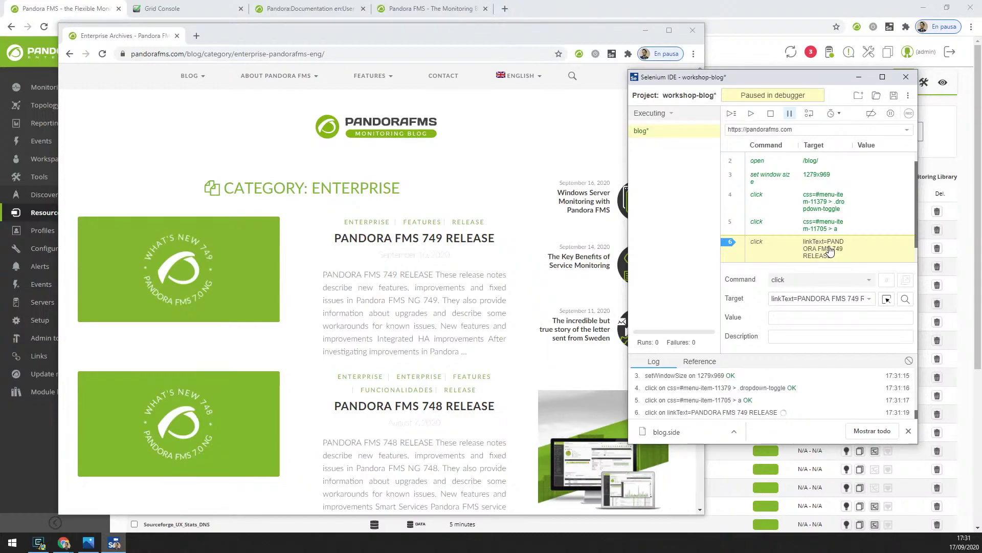
pyautogui.click(771, 113)
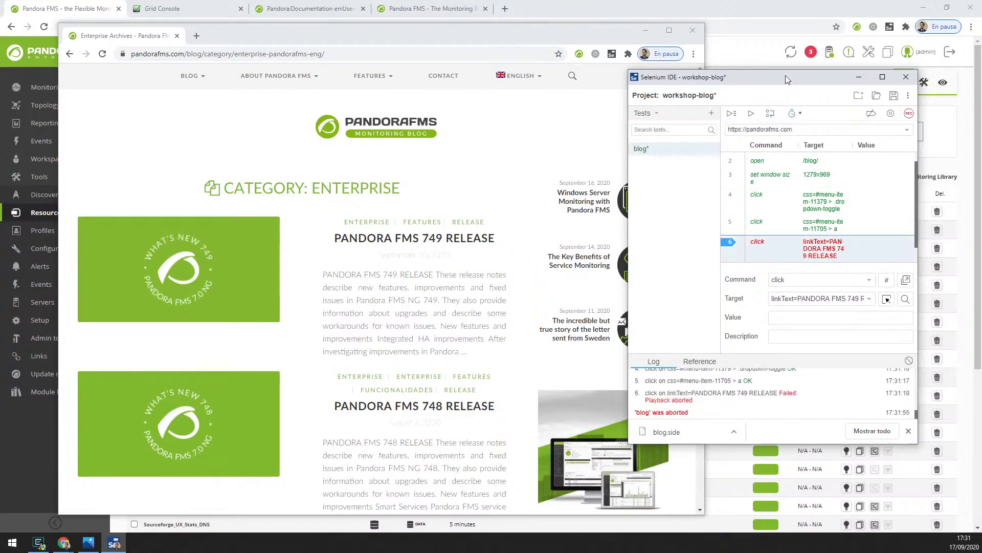
# Start recording in the blog test and add a wait for element present command for the PANDORA FMS 749 RELEASE link.
pyautogui.moveTo(786, 80); pyautogui.dragTo(837, 66)
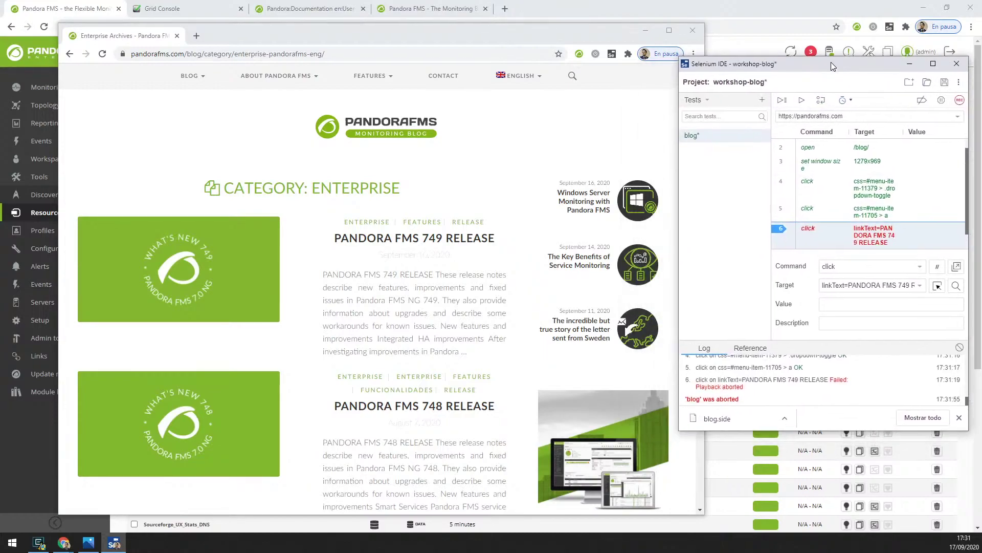
pyautogui.click(960, 102)
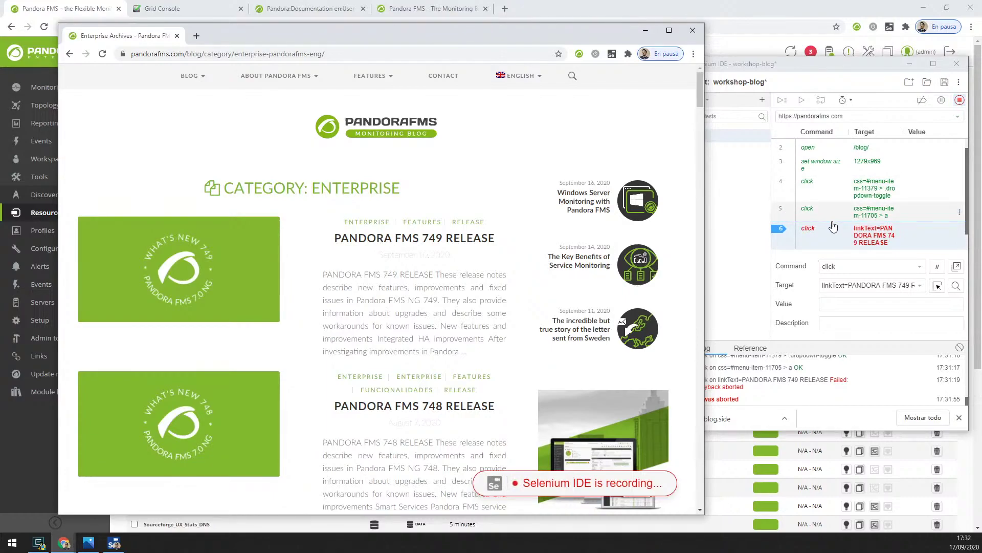
pyautogui.rightClick(412, 242)
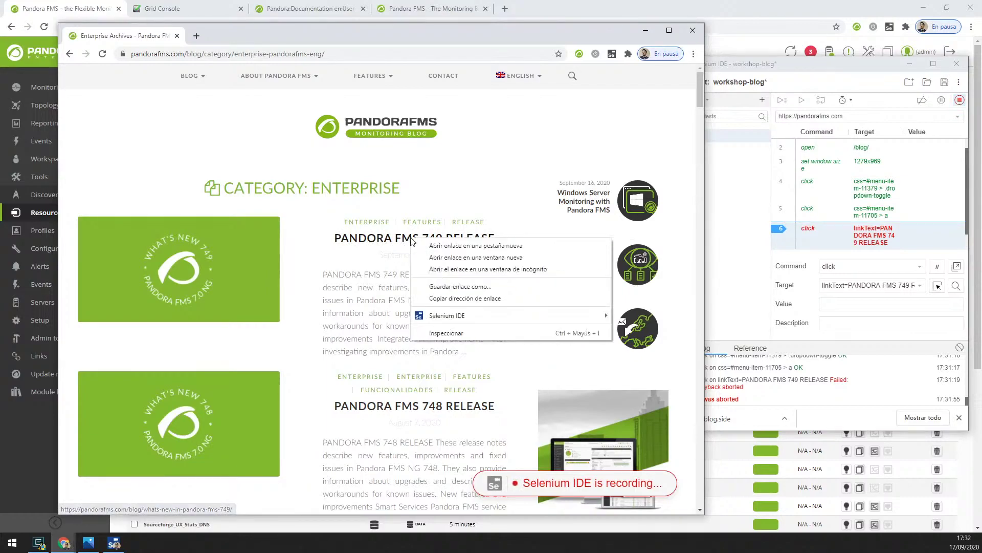
pyautogui.moveTo(462, 317)
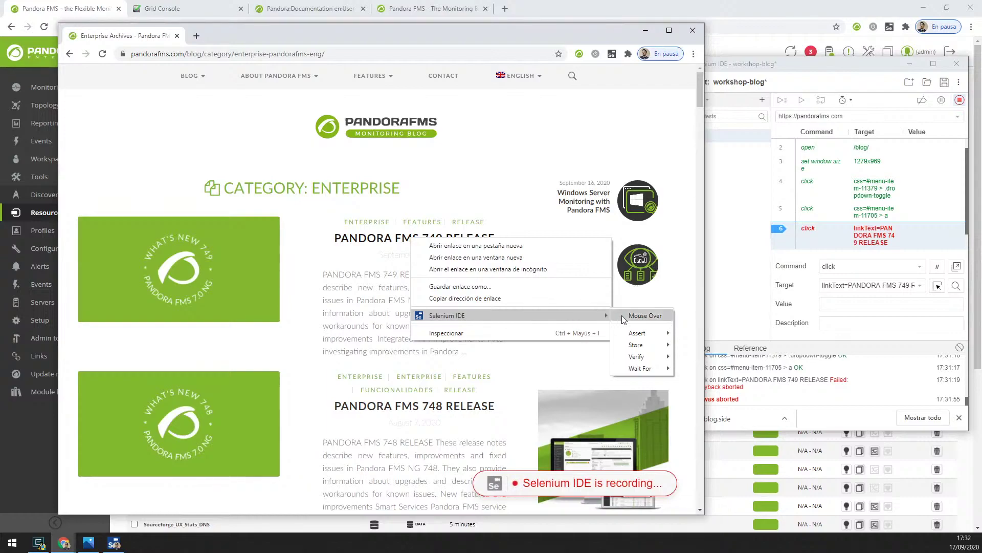
pyautogui.moveTo(651, 347)
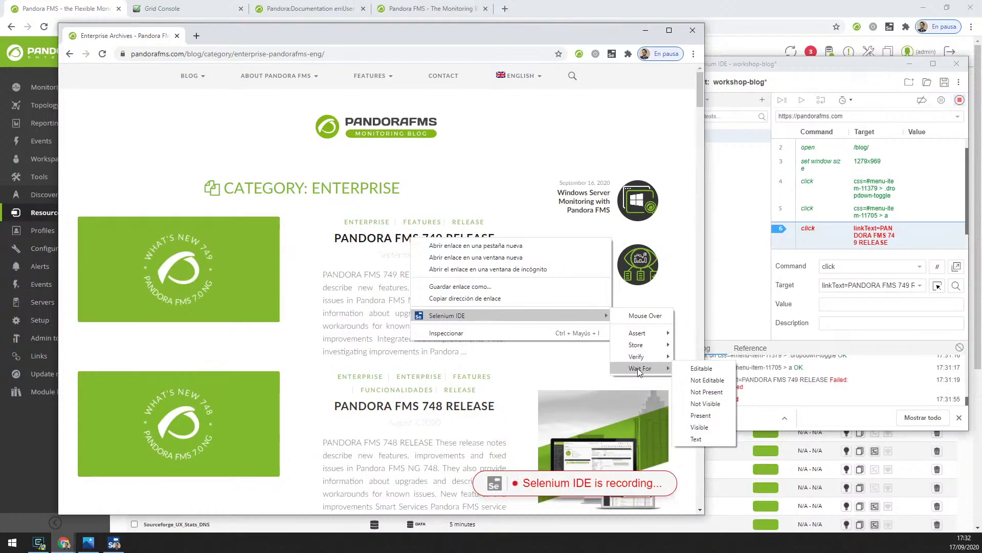
pyautogui.click(703, 417)
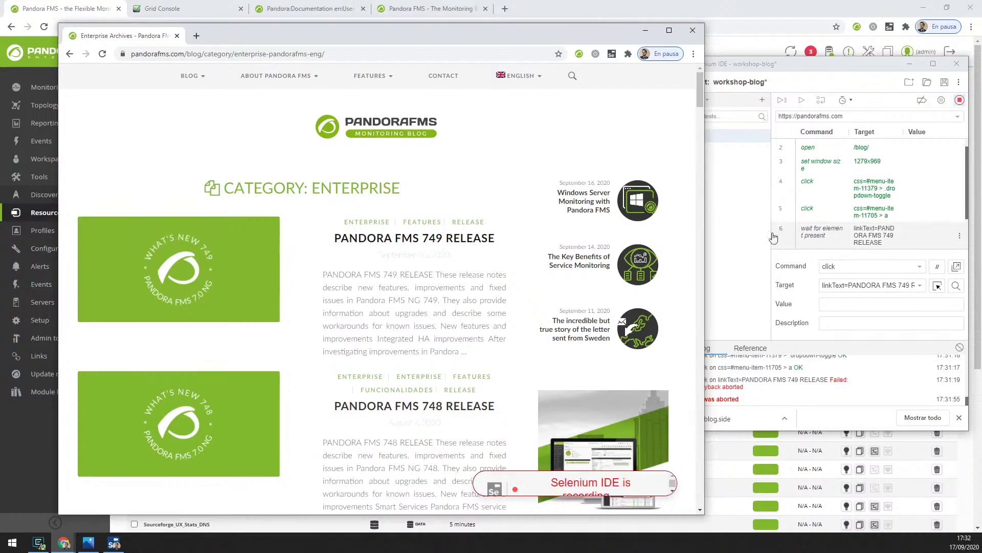
# Widen the Selenium IDE window, stop recording and review the new wait command's place in the blog test.
pyautogui.click(736, 238)
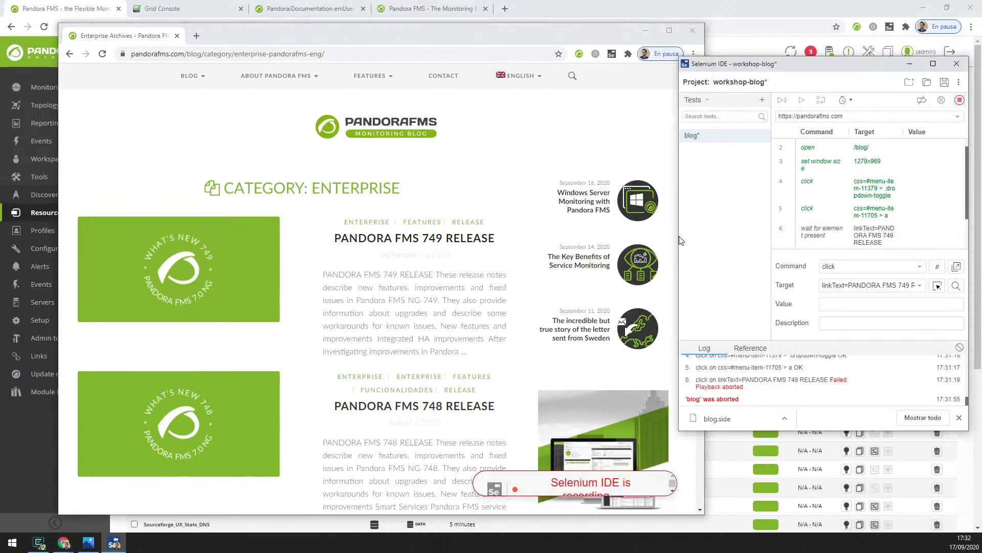
pyautogui.moveTo(679, 236); pyautogui.dragTo(625, 237)
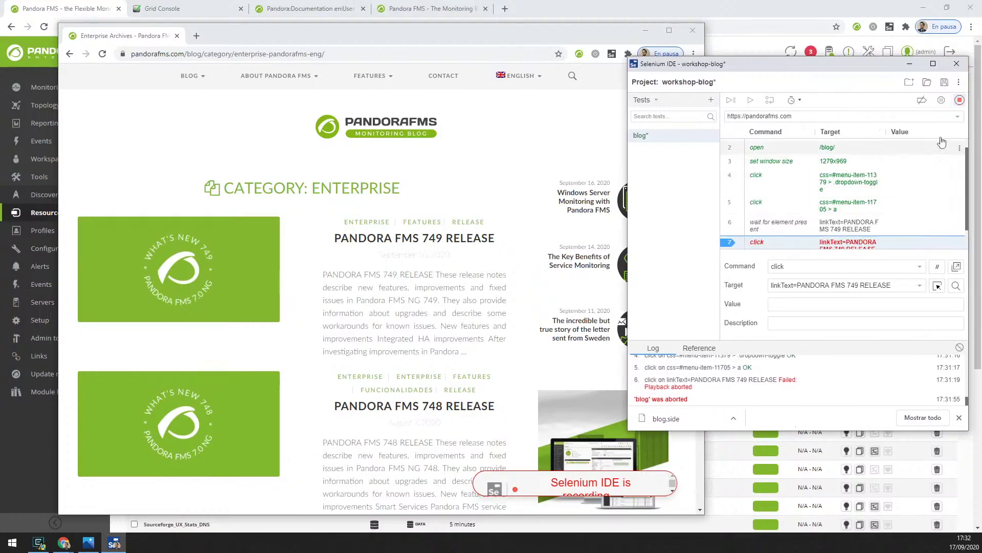
pyautogui.scroll(-1, 842, 180)
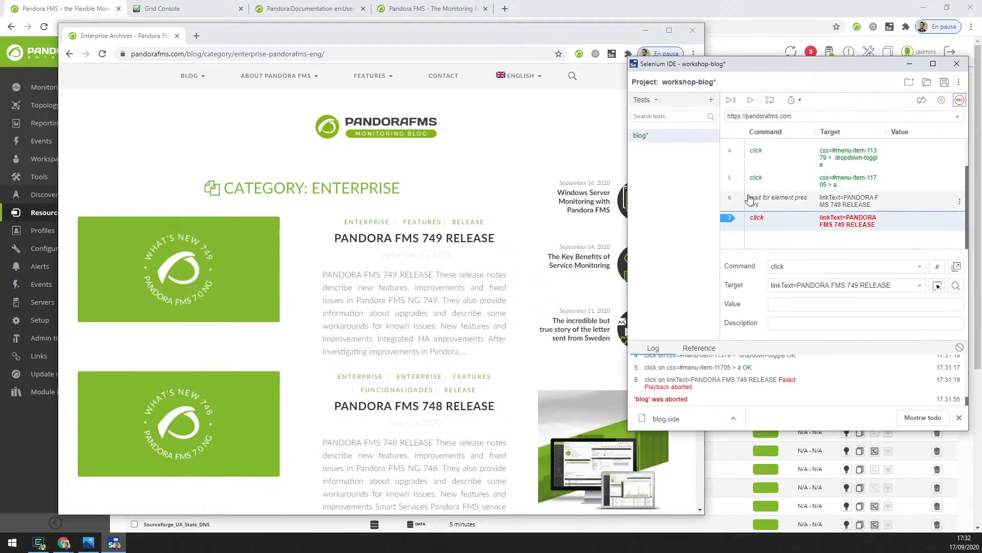
pyautogui.click(796, 203)
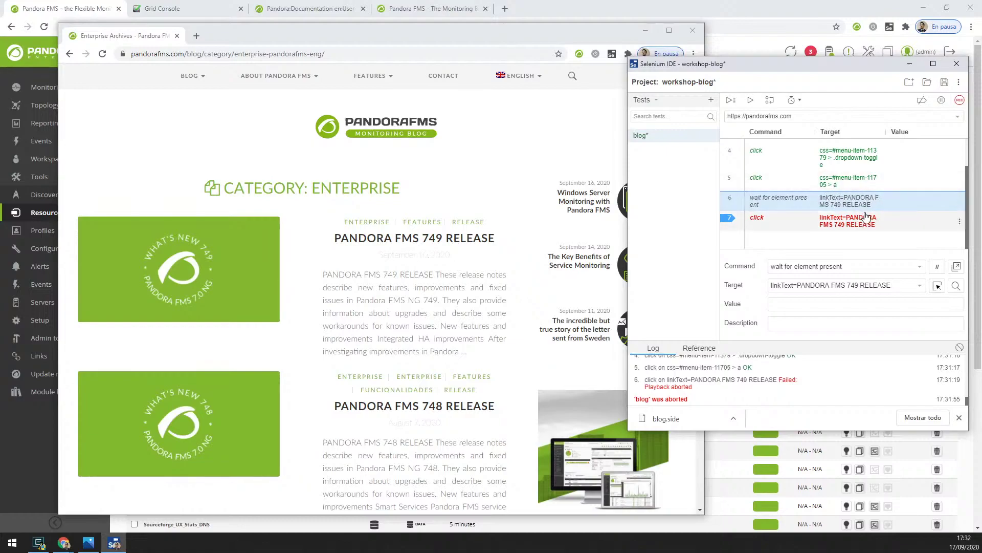
pyautogui.scroll(2, 855, 225)
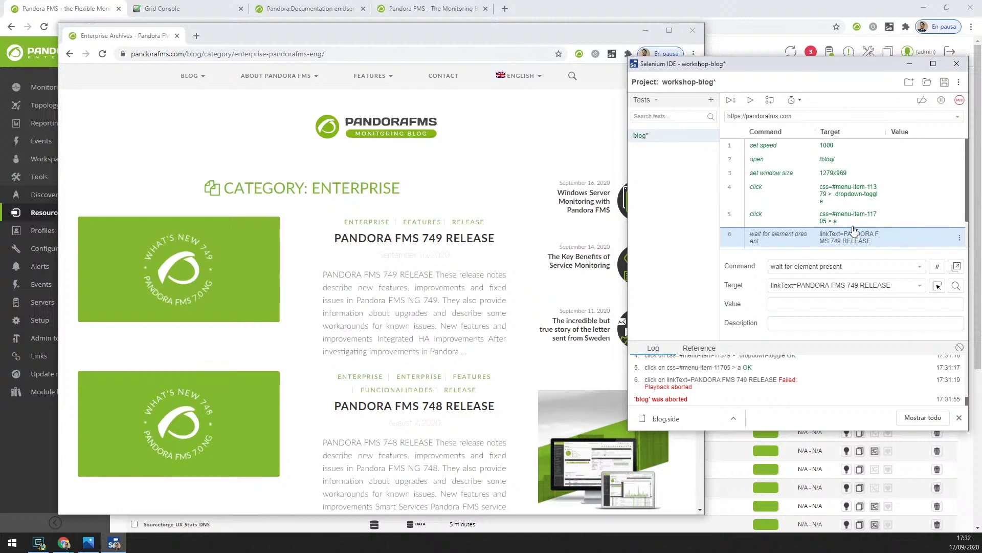
pyautogui.scroll(-2, 854, 230)
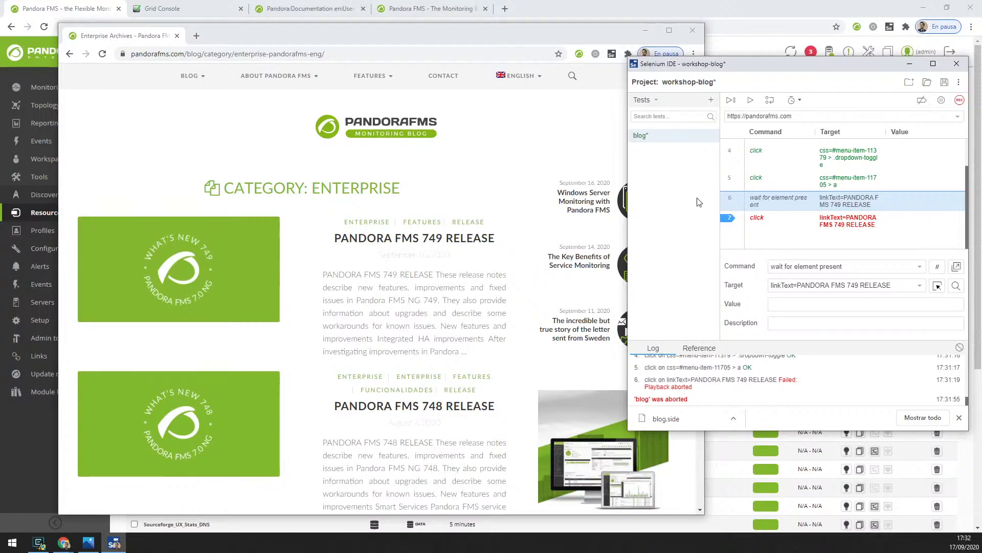
# Run the blog test and open its wait for element present command for the PANDORA FMS 749 RELEASE link.
pyautogui.click(751, 101)
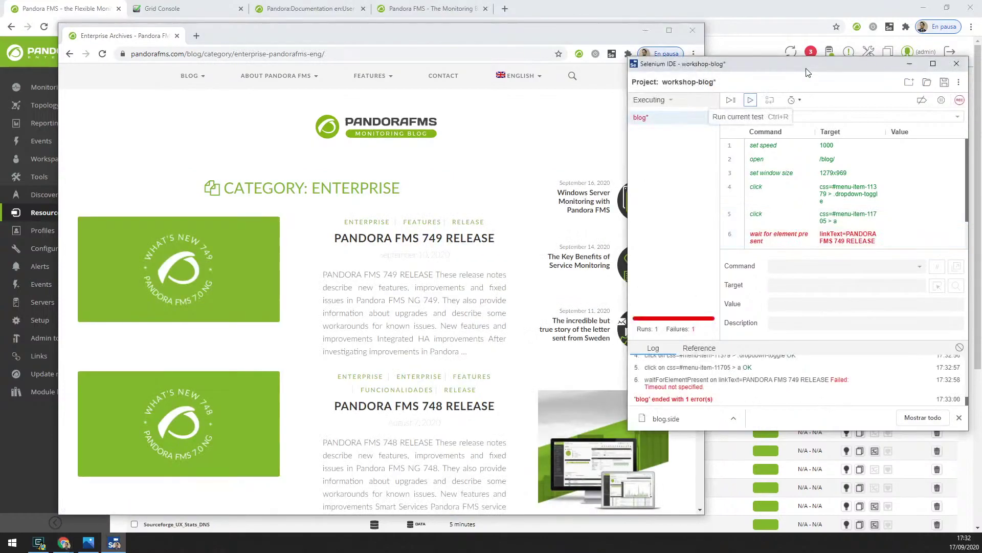
pyautogui.scroll(-1, 811, 205)
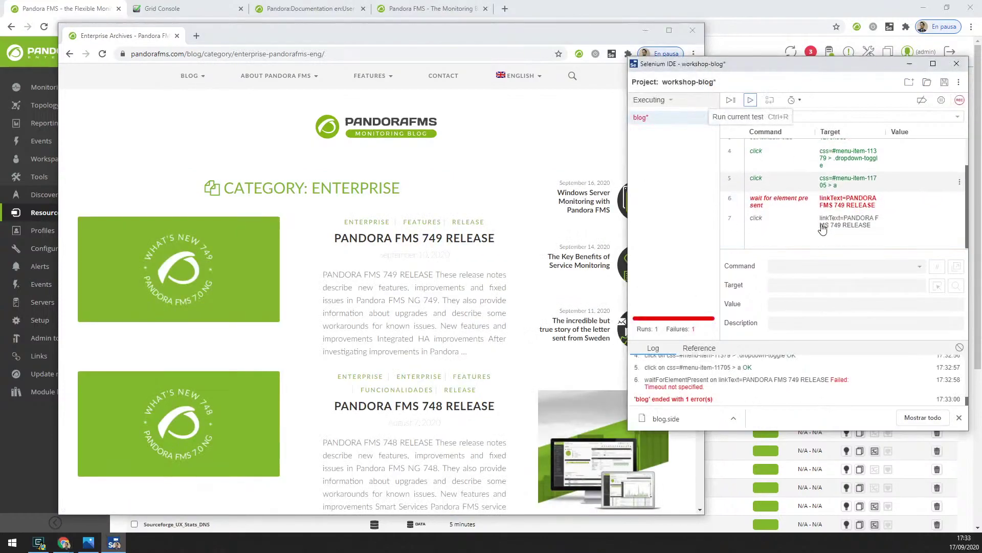
pyautogui.click(793, 207)
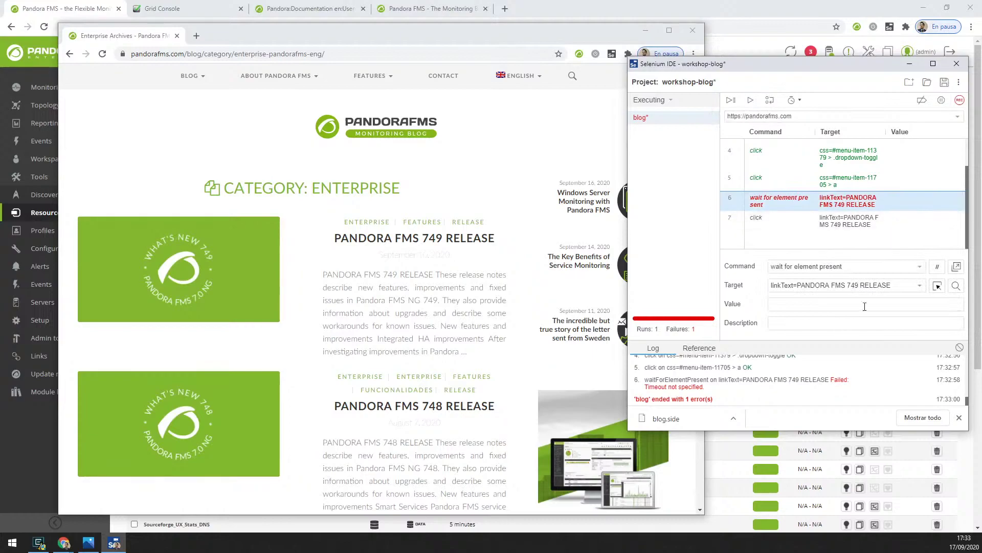
# Set the value of the wait for element present command to 30000.
pyautogui.click(862, 268)
pyautogui.moveTo(851, 268); pyautogui.dragTo(743, 268)
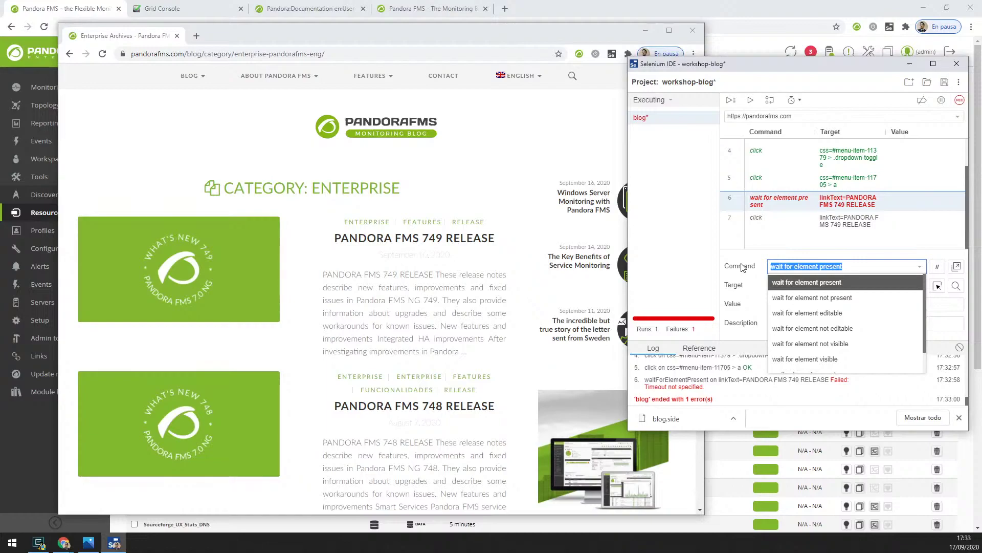
pyautogui.click(798, 304)
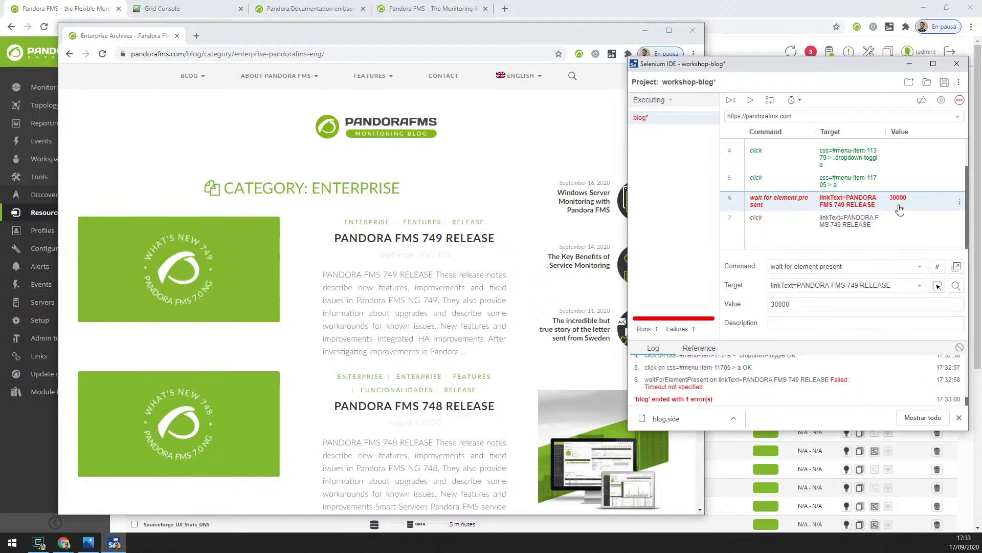
pyautogui.write('30000')
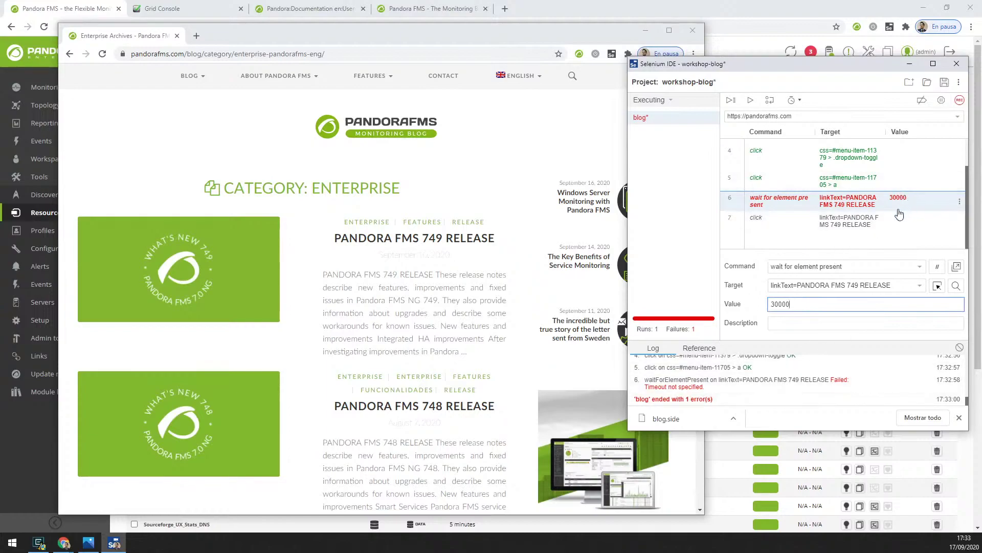
pyautogui.moveTo(791, 305); pyautogui.dragTo(710, 305)
pyautogui.click(794, 305)
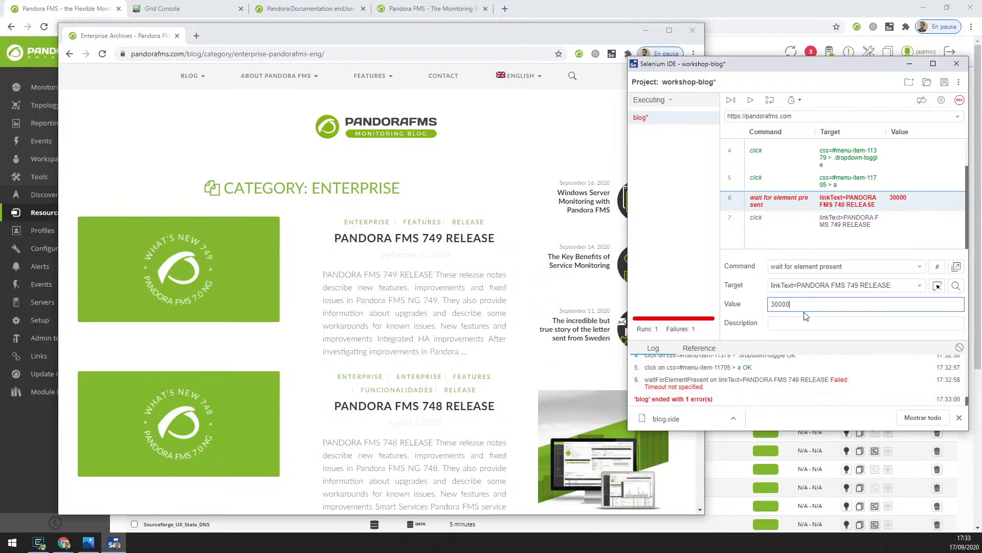
# Examine the blog test's command list and the target of its set speed command.
pyautogui.click(849, 271)
pyautogui.scroll(2, 807, 163)
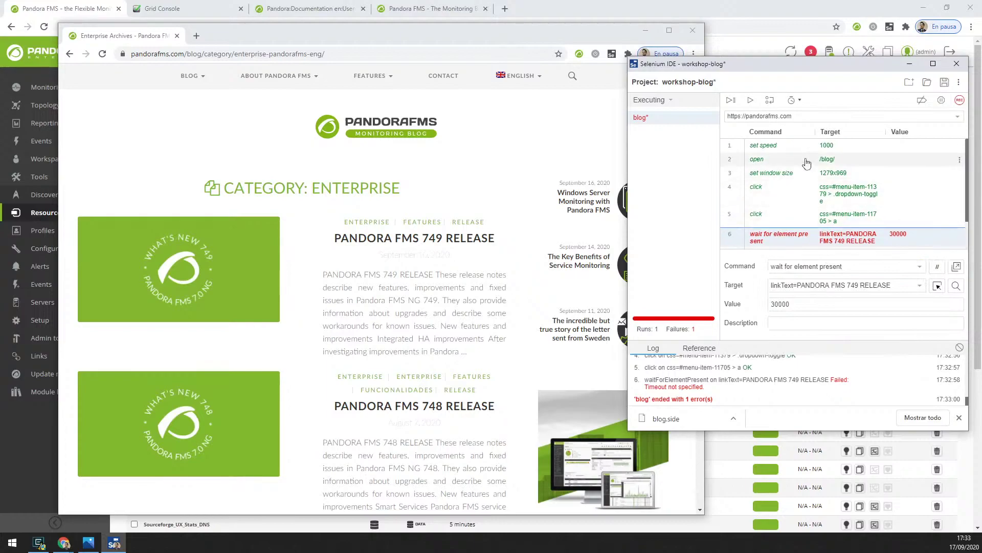
pyautogui.scroll(-1, 782, 149)
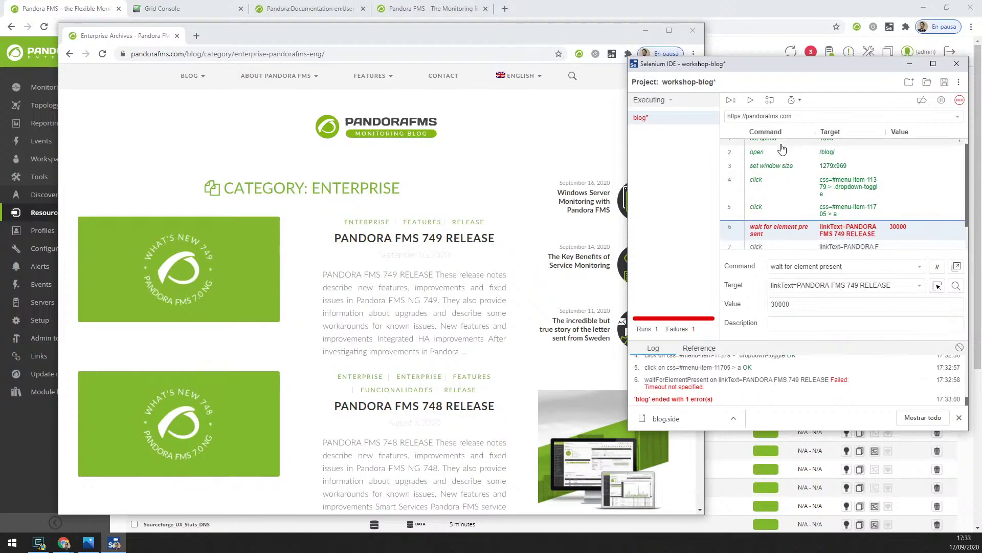
pyautogui.scroll(-1, 782, 149)
pyautogui.scroll(2, 836, 154)
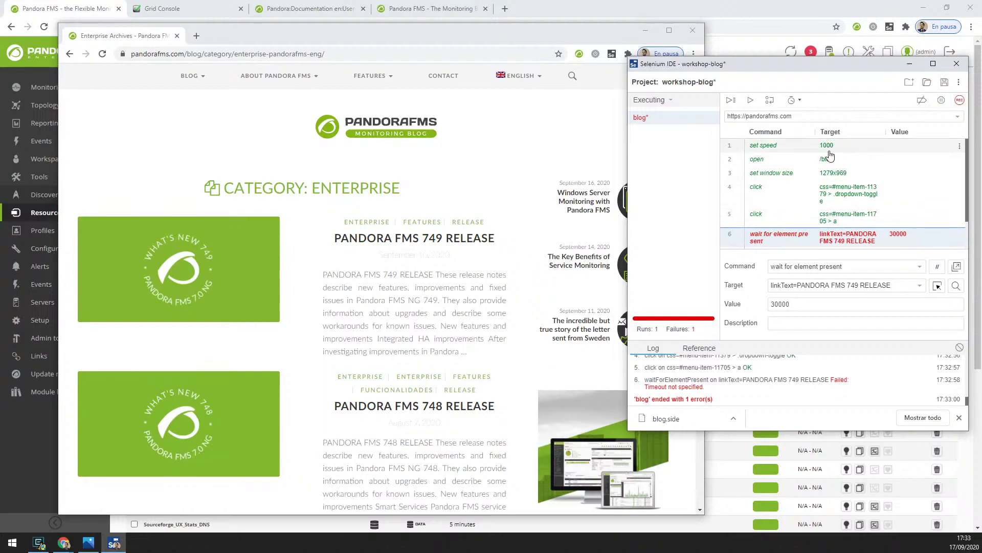
pyautogui.click(787, 152)
pyautogui.click(794, 284)
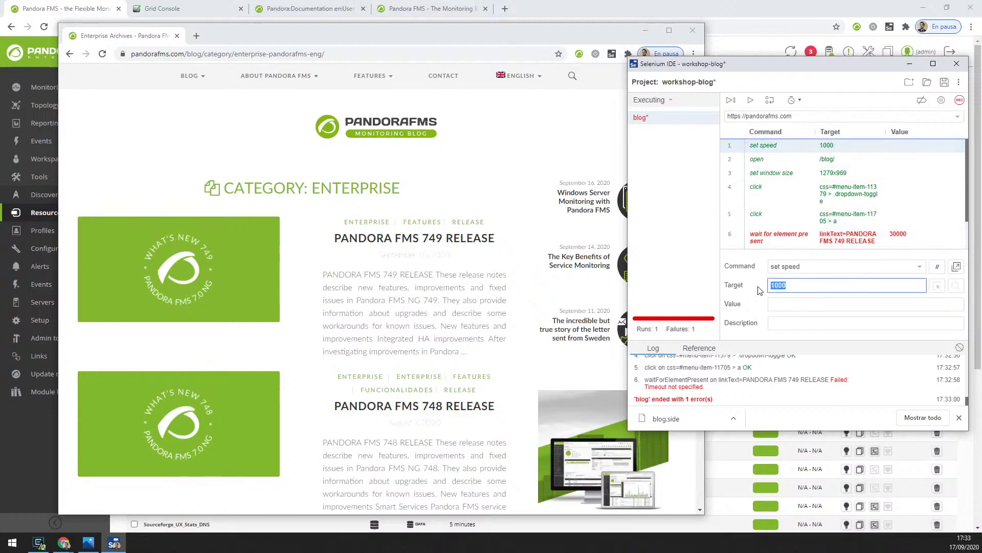
pyautogui.click(793, 284)
pyautogui.scroll(-1, 788, 215)
# Review the value and target of the wait for element present command.
pyautogui.click(783, 212)
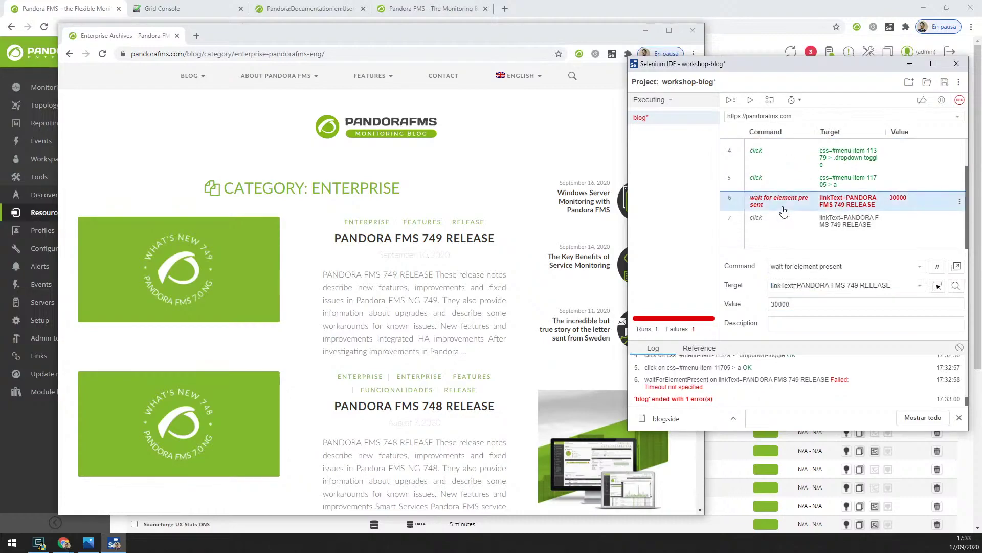
pyautogui.click(814, 303)
pyautogui.doubleClick(784, 304)
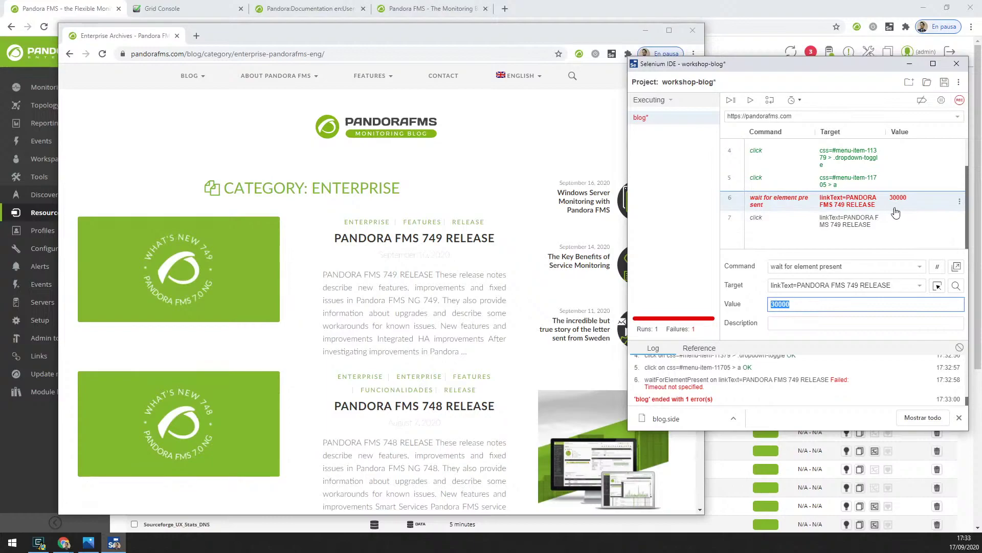
pyautogui.click(773, 304)
pyautogui.moveTo(790, 305); pyautogui.dragTo(775, 304)
pyautogui.click(795, 285)
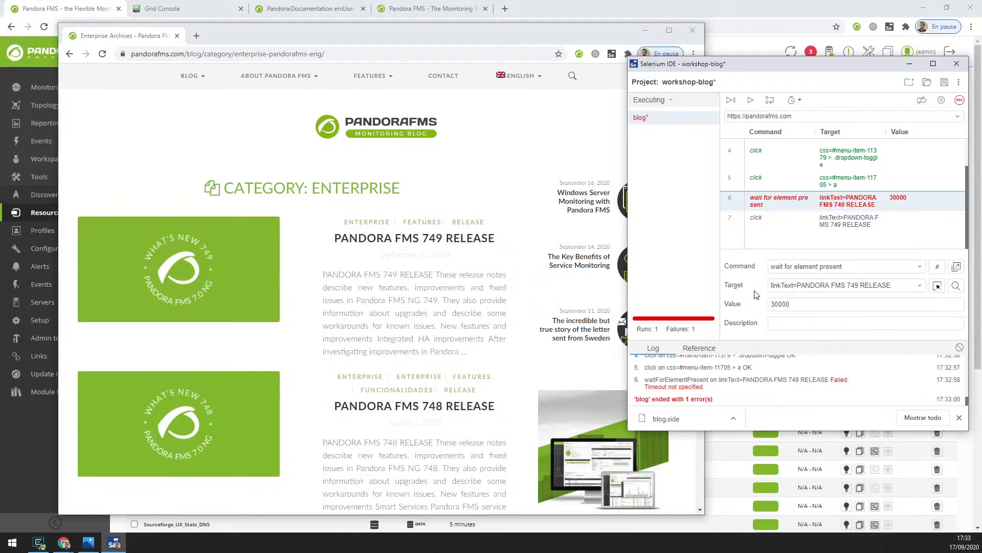
# Reduce the wait for element present value to 3000 and rerun the blog test through to the release article.
pyautogui.click(797, 304)
pyautogui.click(751, 102)
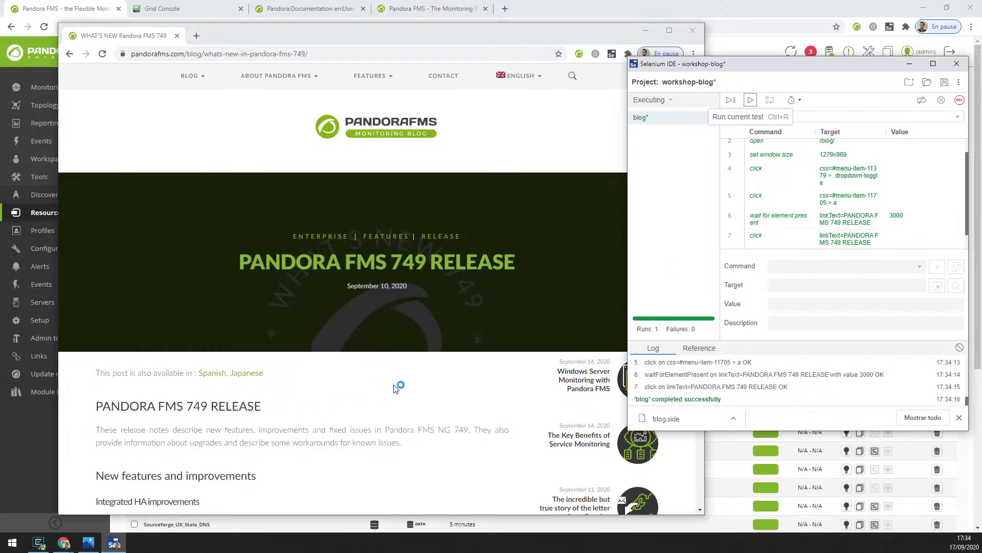
pyautogui.scroll(-1, 730, 200)
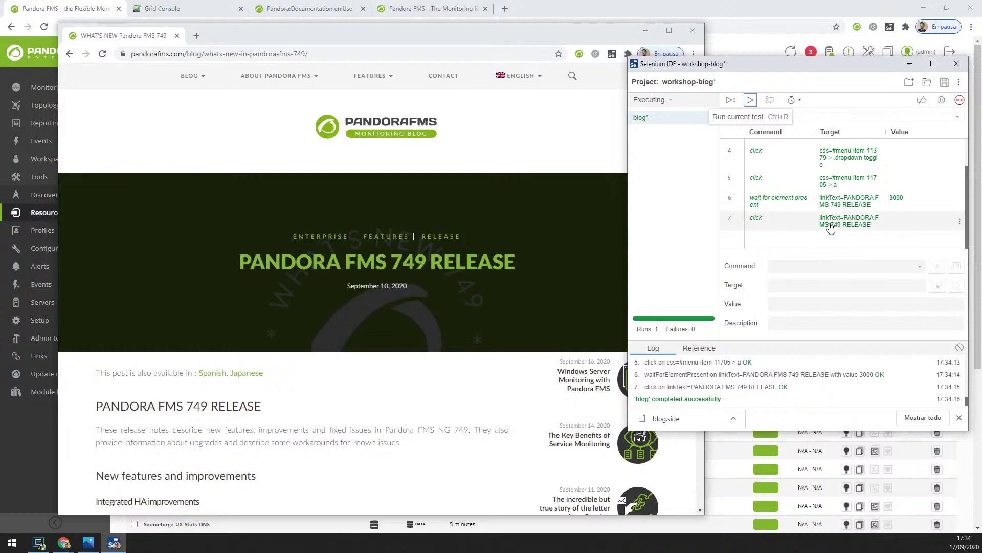
pyautogui.click(406, 210)
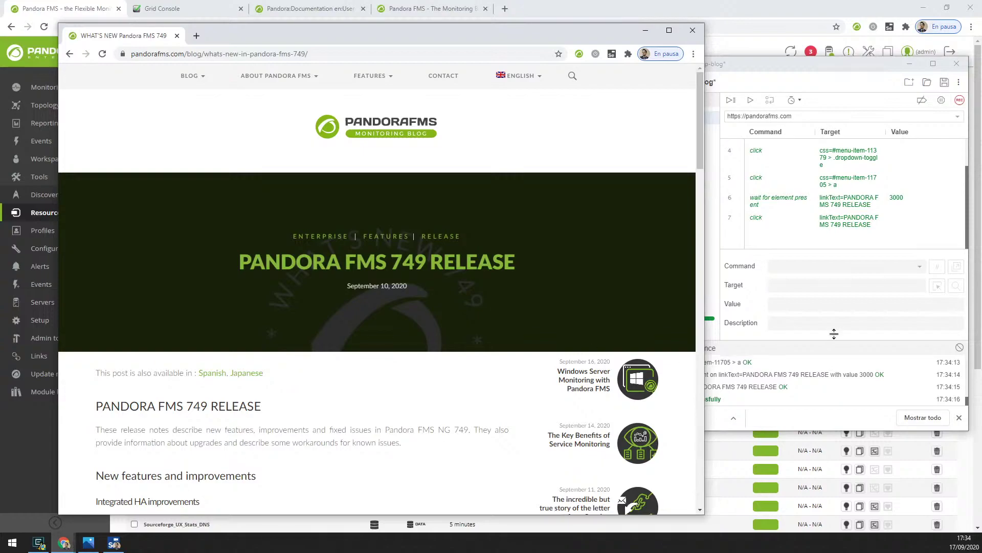
# Add a verify text command at the end of the blog test, after the click on the release link.
pyautogui.click(788, 240)
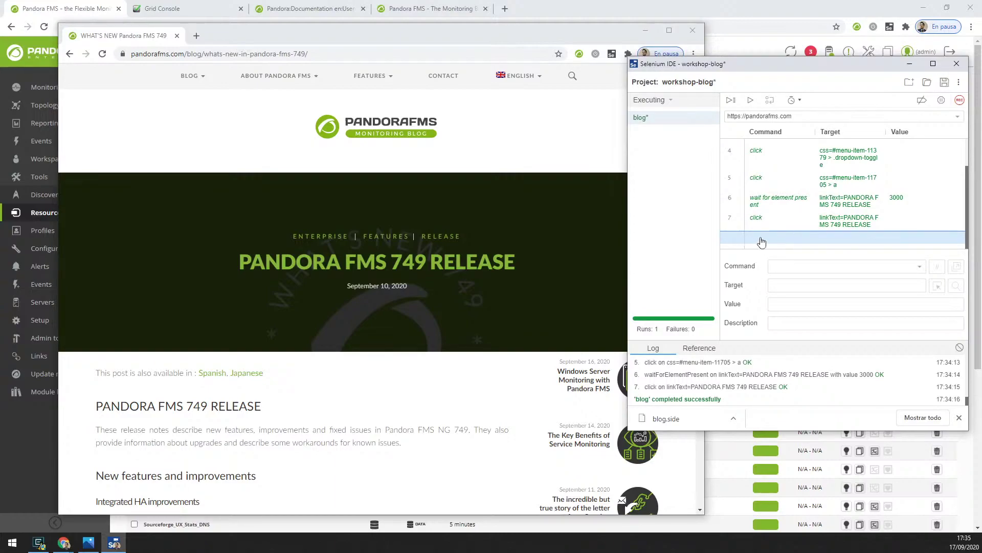
pyautogui.click(792, 266)
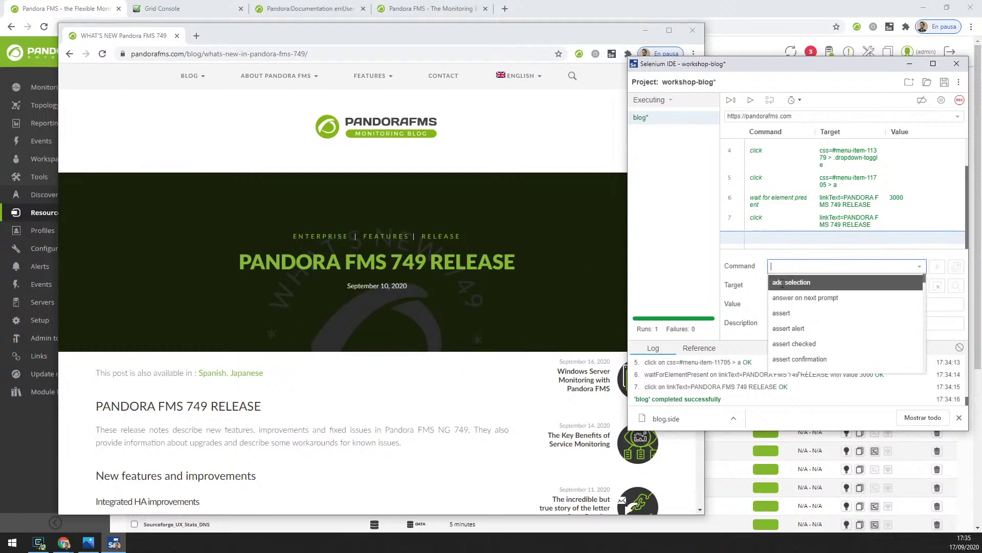
pyautogui.press('Down')
pyautogui.write('verif')
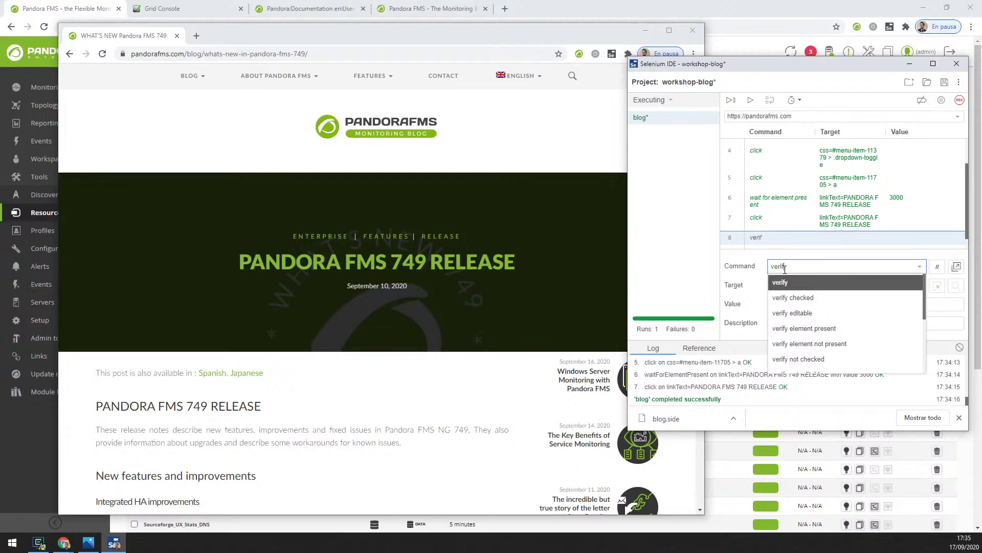
pyautogui.write('y text')
pyautogui.click(801, 286)
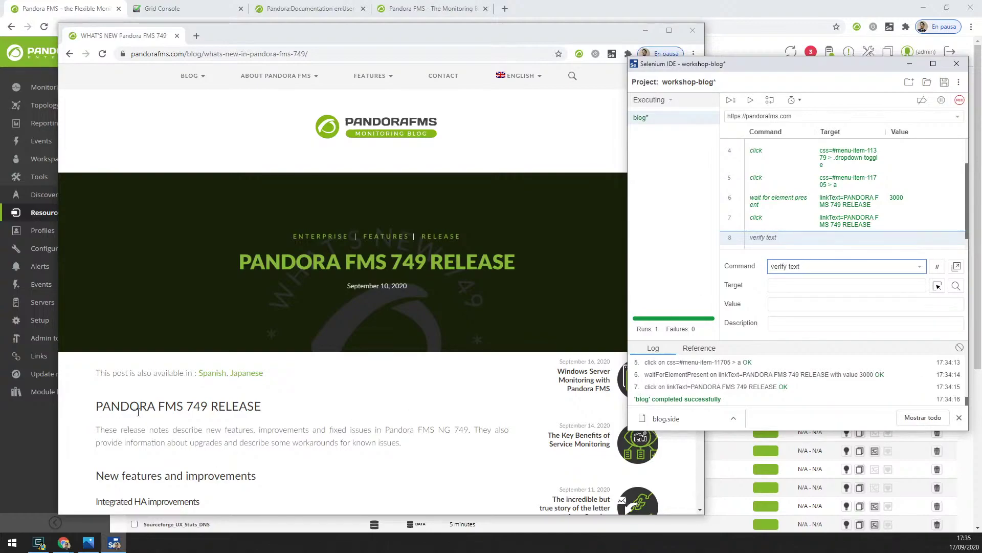
# Pick the introductory paragraph under the article's PANDORA FMS 749 RELEASE heading as the target of the verify text command.
pyautogui.click(937, 290)
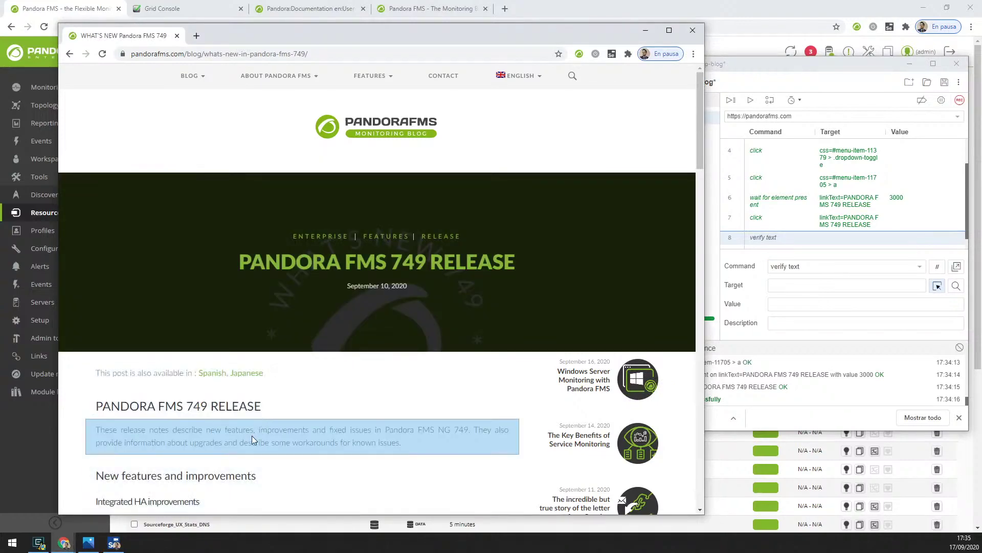
pyautogui.scroll(-2, 296, 376)
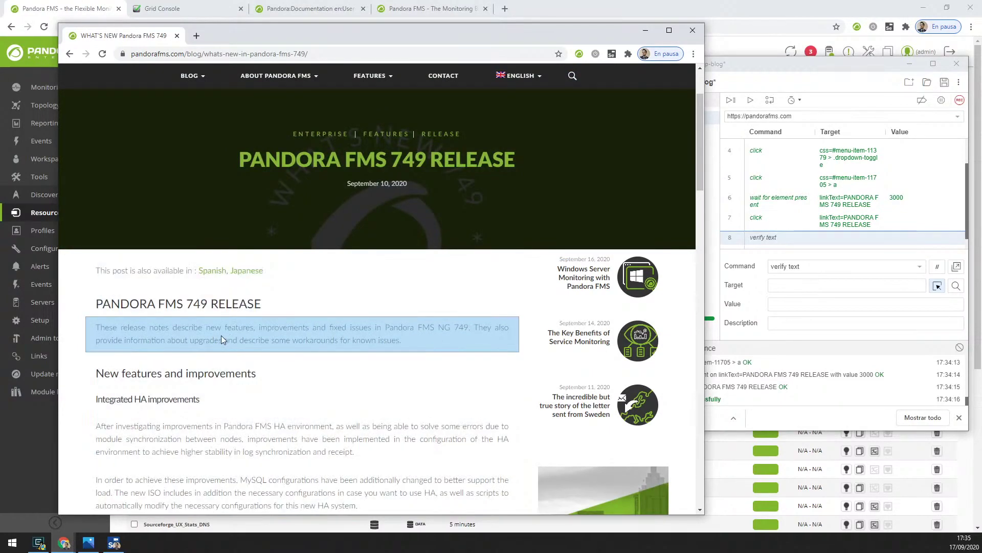
pyautogui.click(239, 332)
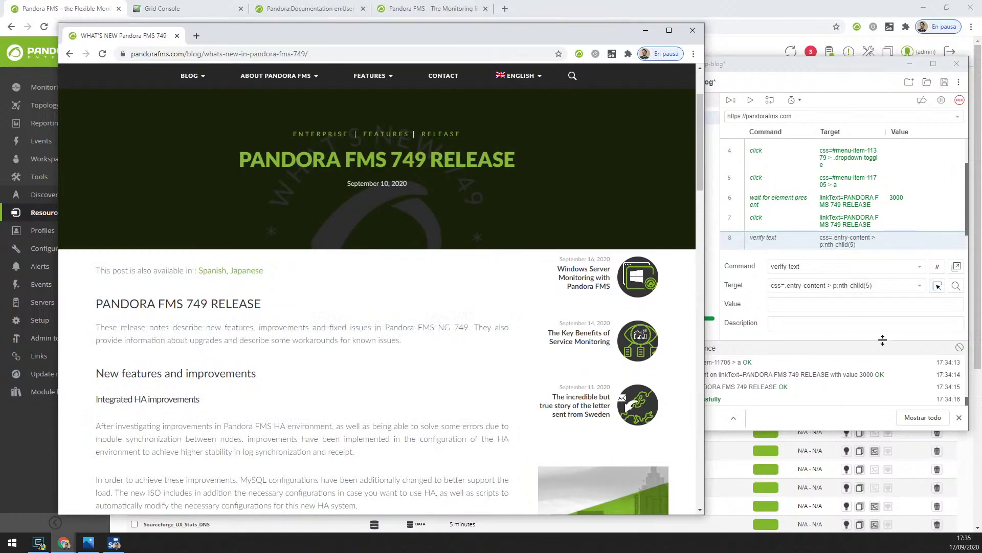
pyautogui.click(766, 265)
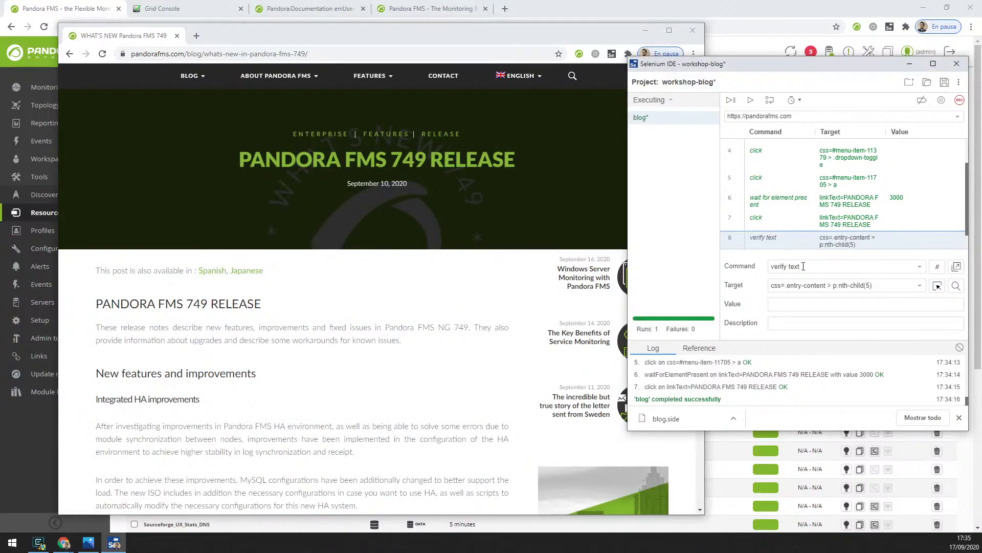
pyautogui.moveTo(872, 286); pyautogui.dragTo(785, 285)
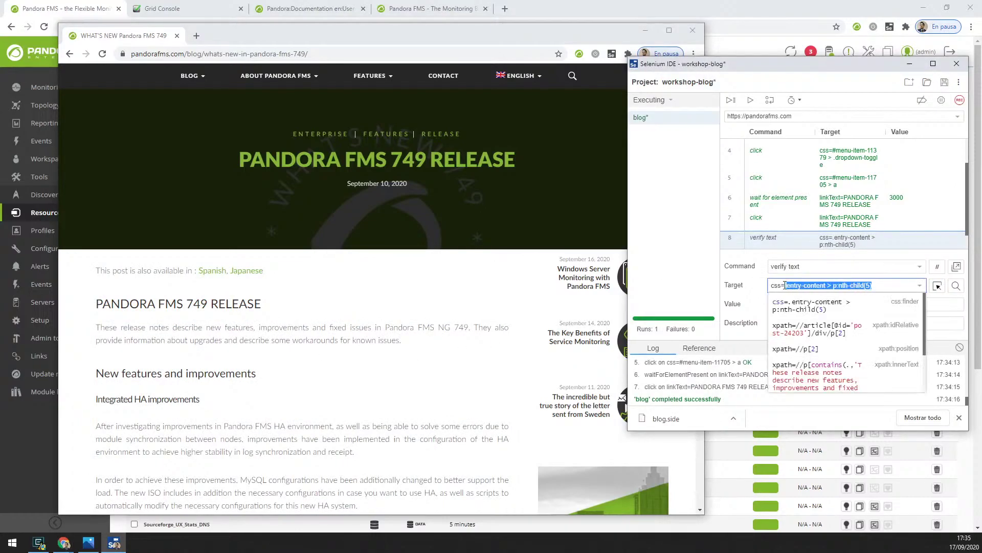
pyautogui.click(838, 283)
# Copy the full "These release notes describe new features…" paragraph from the article into the value of the verify text command.
pyautogui.click(102, 326)
pyautogui.moveTo(97, 327); pyautogui.dragTo(424, 341)
pyautogui.click(425, 342)
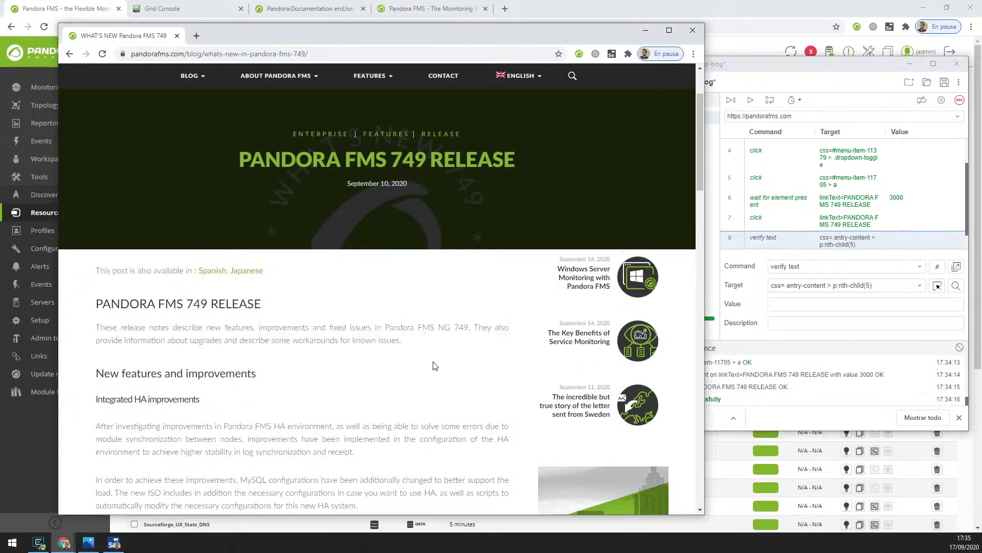
pyautogui.click(881, 284)
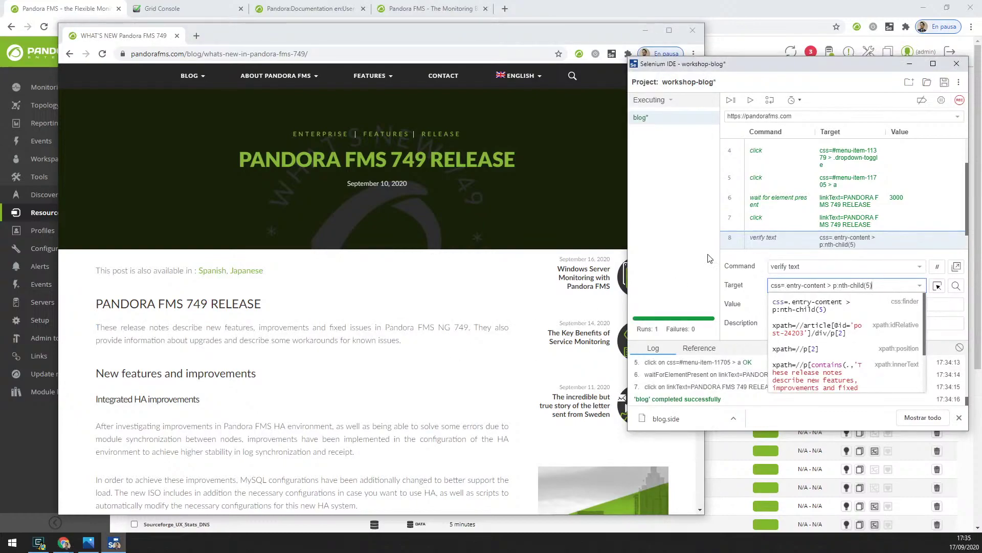
pyautogui.click(630, 275)
pyautogui.moveTo(413, 350); pyautogui.dragTo(100, 328)
pyautogui.hotkey('ctrl', 'c')
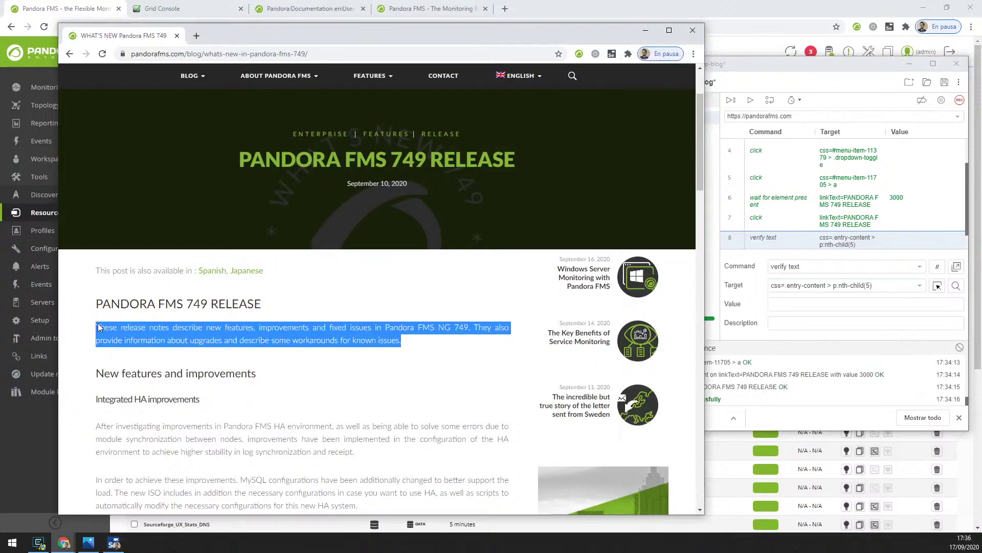
pyautogui.click(839, 304)
pyautogui.hotkey('ctrl', 'v')
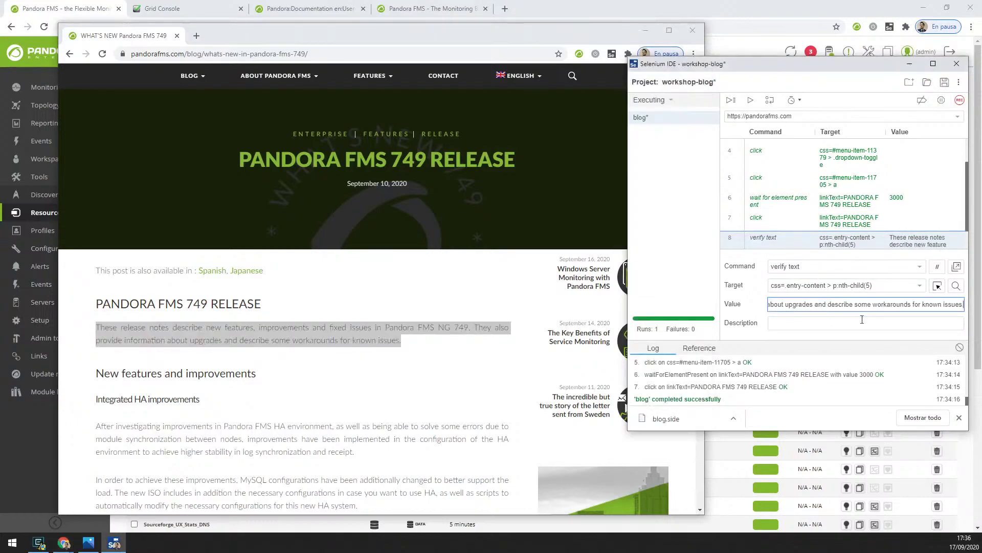
# Review the pasted paragraph in the verify text command's value and the command's place in the blog test.
pyautogui.moveTo(872, 305); pyautogui.dragTo(700, 305)
pyautogui.click(854, 304)
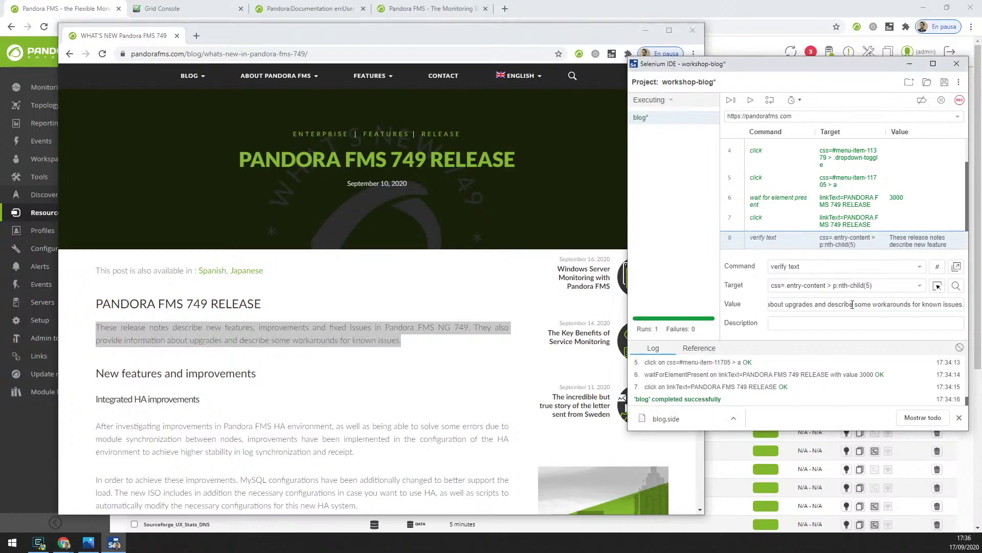
pyautogui.moveTo(817, 304); pyautogui.dragTo(732, 304)
pyautogui.click(799, 295)
pyautogui.click(821, 304)
pyautogui.doubleClick(831, 306)
pyautogui.click(861, 305)
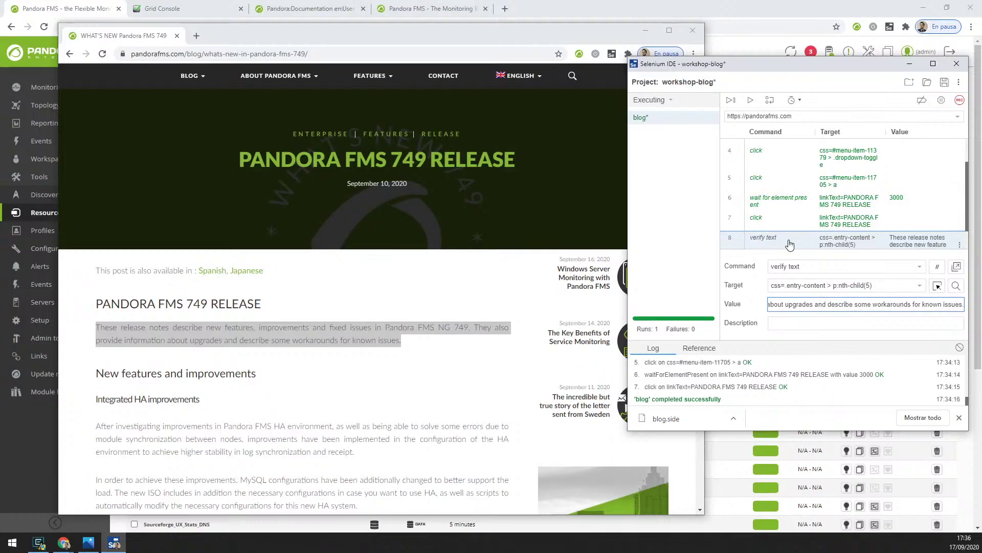
pyautogui.scroll(-1, 775, 236)
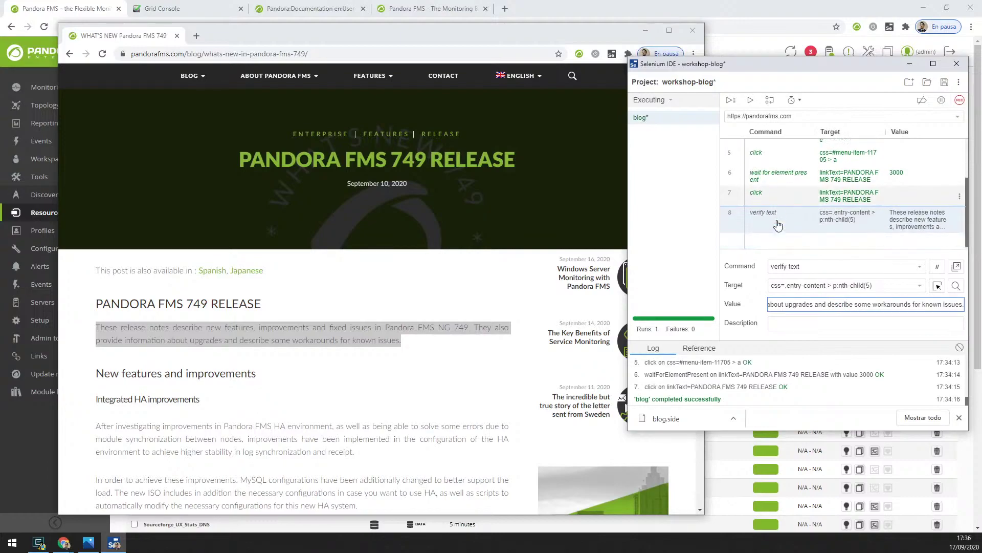
pyautogui.doubleClick(791, 306)
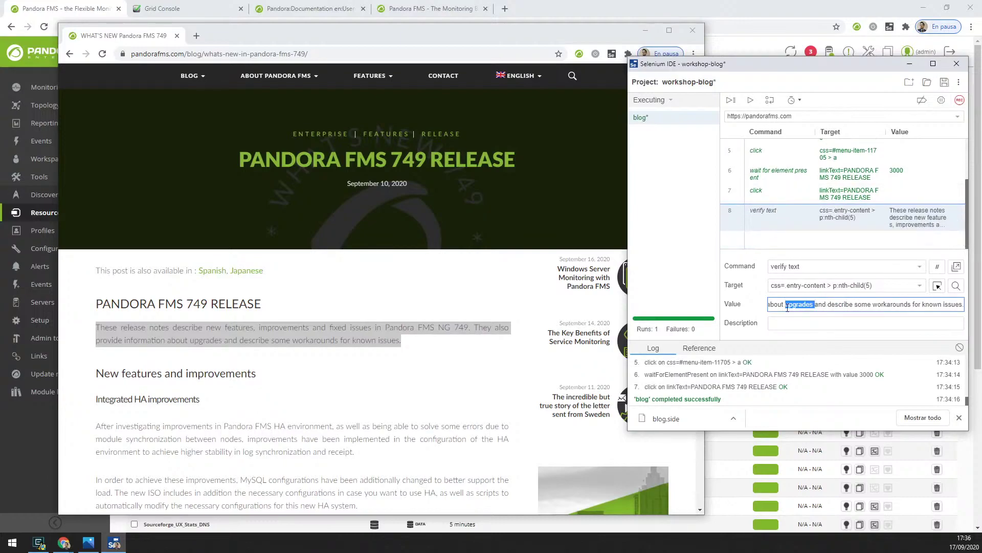
pyautogui.click(788, 306)
pyautogui.tripleClick(779, 305)
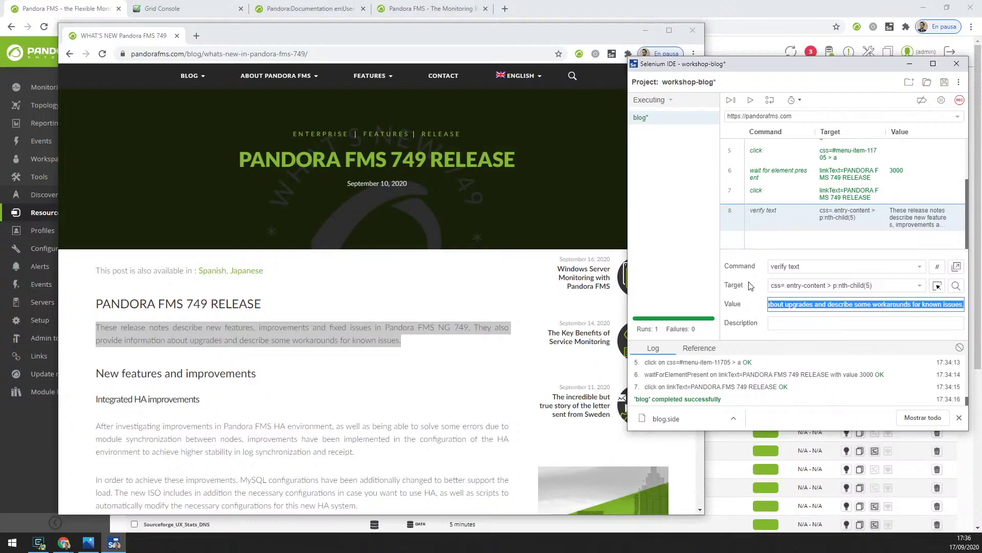
# Highlight the introductory paragraph under the article's PANDORA FMS 749 RELEASE heading to review the text being verified.
pyautogui.click(281, 332)
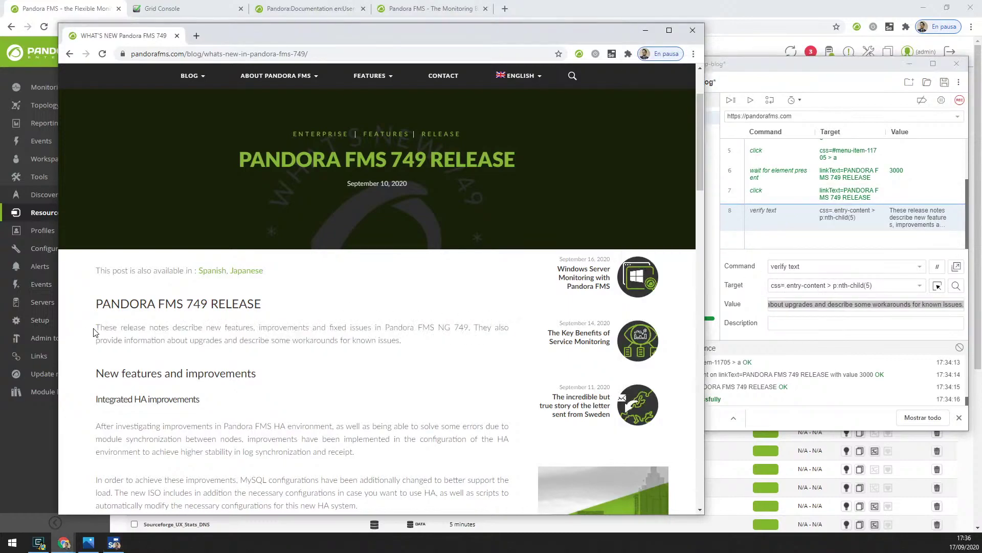
pyautogui.moveTo(95, 327); pyautogui.dragTo(410, 342)
pyautogui.click(399, 340)
pyautogui.moveTo(97, 328); pyautogui.dragTo(413, 340)
pyautogui.click(422, 344)
# Play the blog test from the verify text command with the full paragraph as its value.
pyautogui.click(795, 247)
pyautogui.rightClick(760, 214)
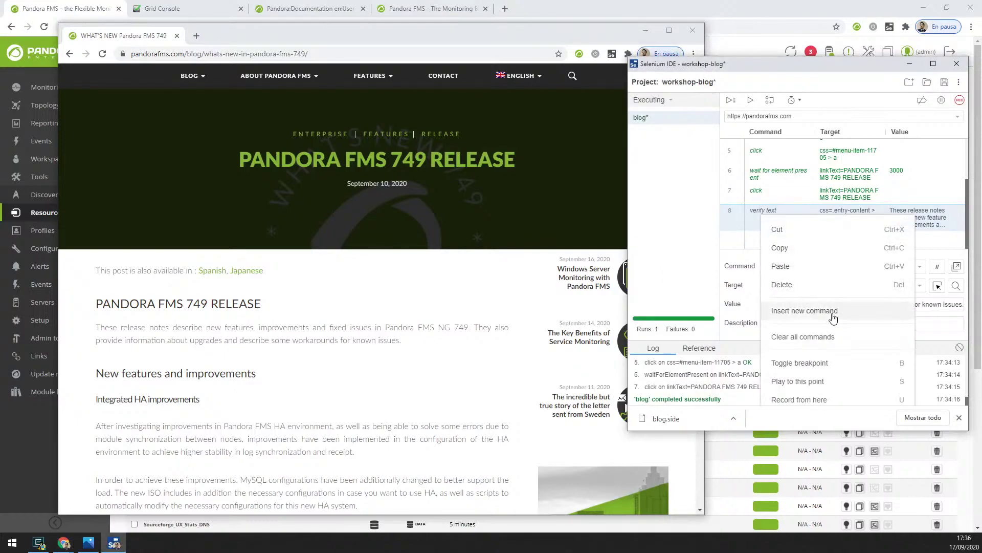
pyautogui.click(957, 418)
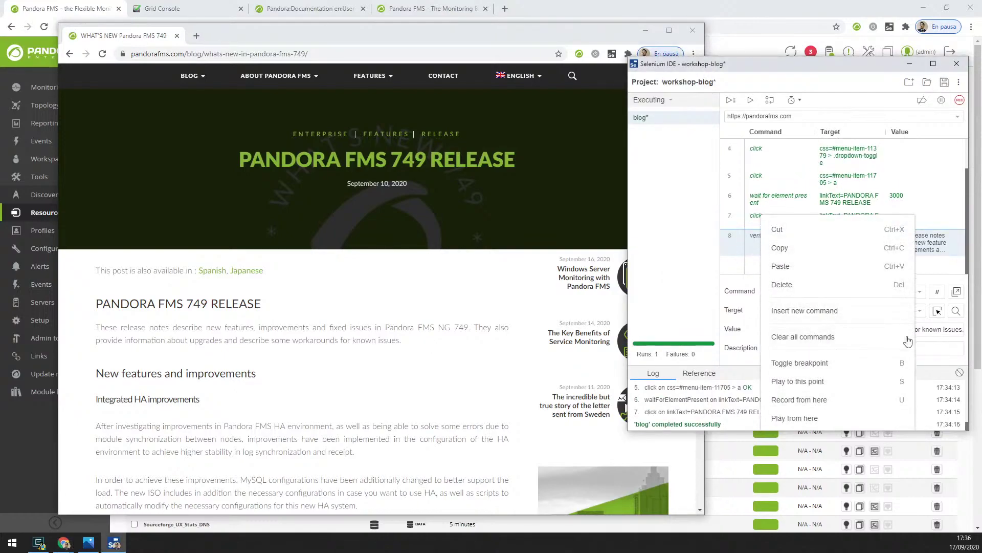
pyautogui.click(818, 419)
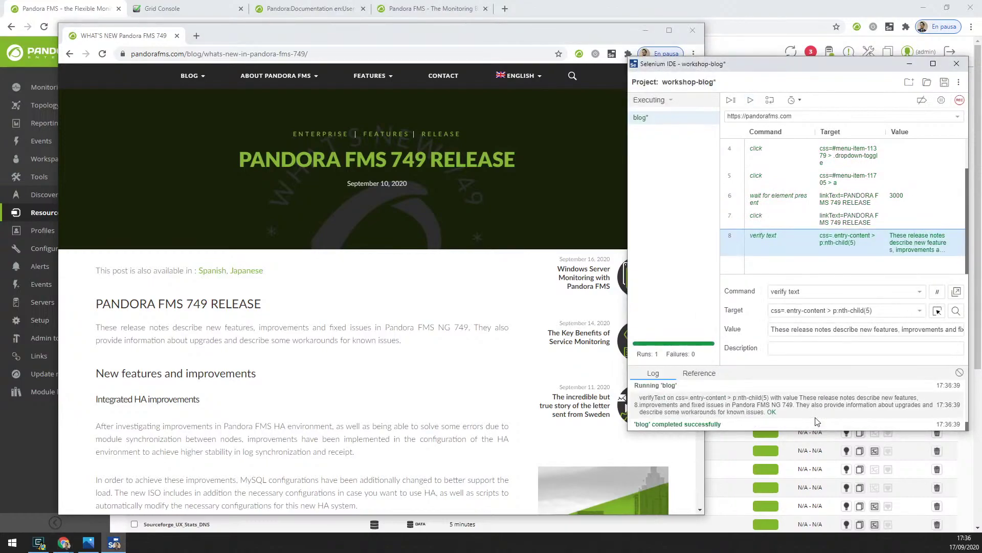
# Delete part of the verify text value so it begins "These releasendora FMS NG 749. They also provide information".
pyautogui.moveTo(822, 329); pyautogui.dragTo(962, 329)
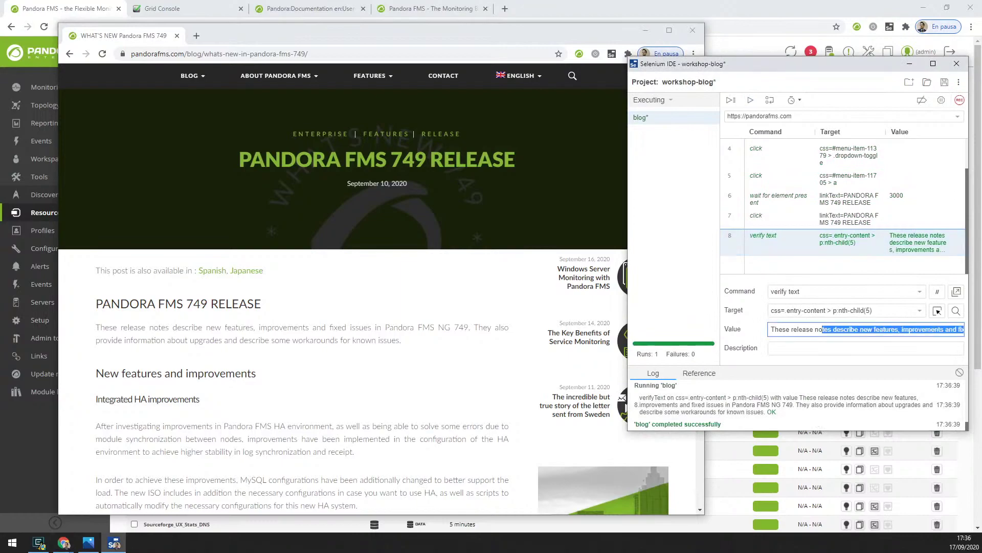
pyautogui.press('Delete')
pyautogui.press('BackSpace')
pyautogui.press('BackSpace')
pyautogui.press('BackSpace')
pyautogui.press('Delete')
pyautogui.press('Delete')
pyautogui.press('Delete')
pyautogui.press('Delete')
pyautogui.press('Delete')
pyautogui.press('Delete')
pyautogui.press('Delete')
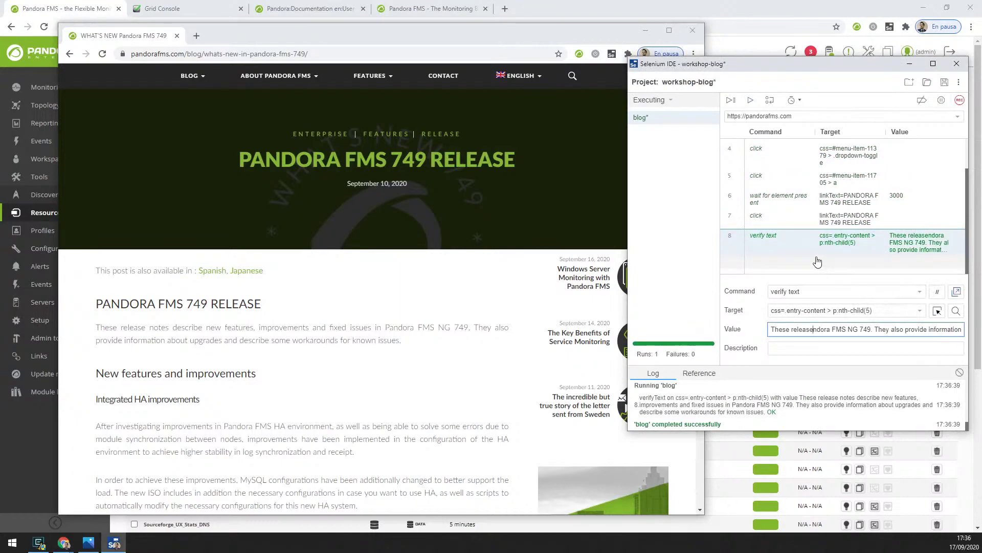
# Make the Selenium IDE window taller and play the test from the verify text command with the altered value.
pyautogui.rightClick(792, 244)
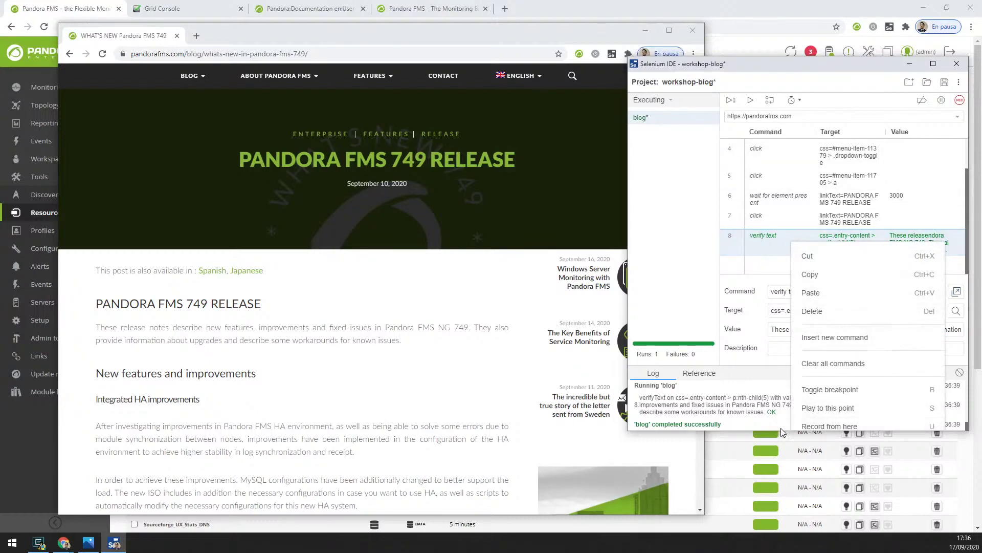
pyautogui.moveTo(779, 432); pyautogui.dragTo(779, 494)
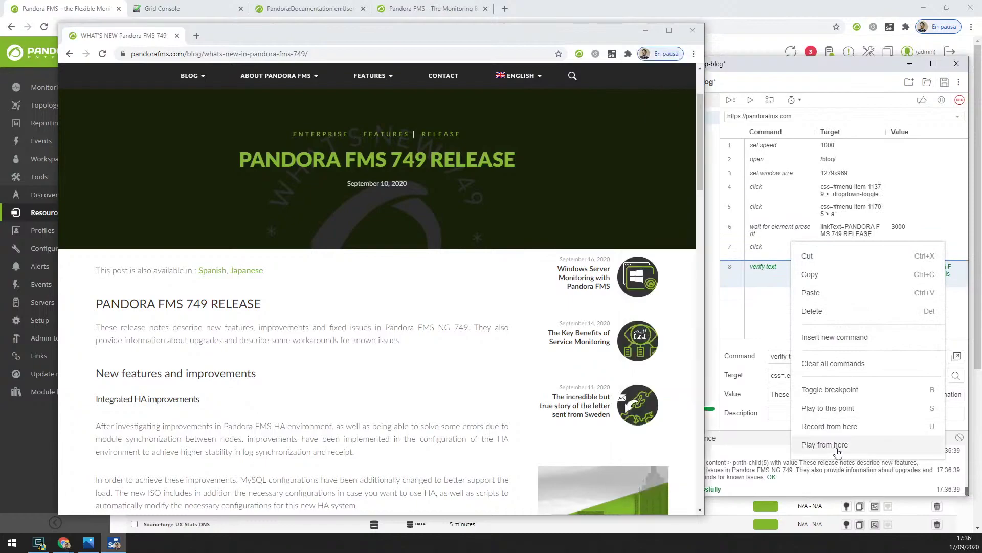
pyautogui.click(838, 448)
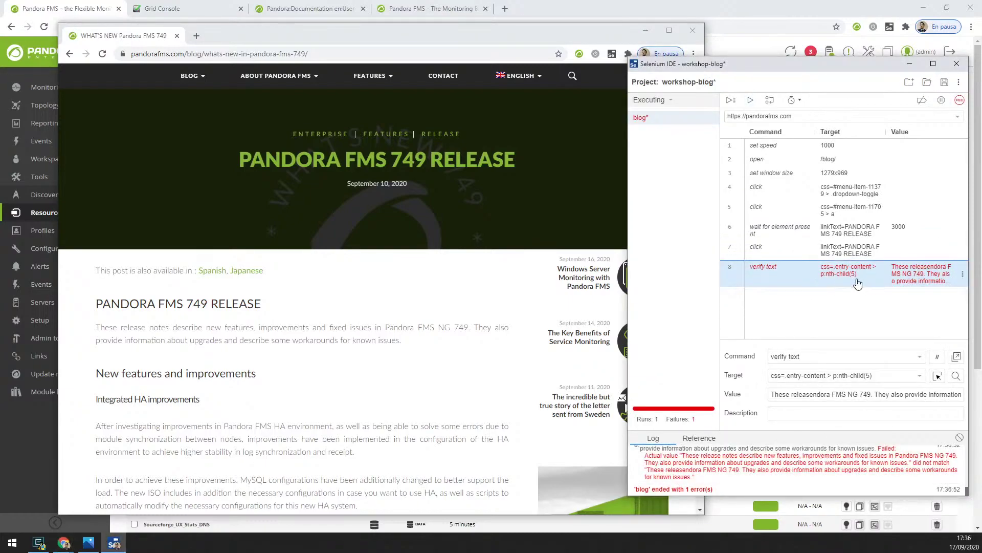
# Clear the entire value of the verify text command.
pyautogui.doubleClick(829, 393)
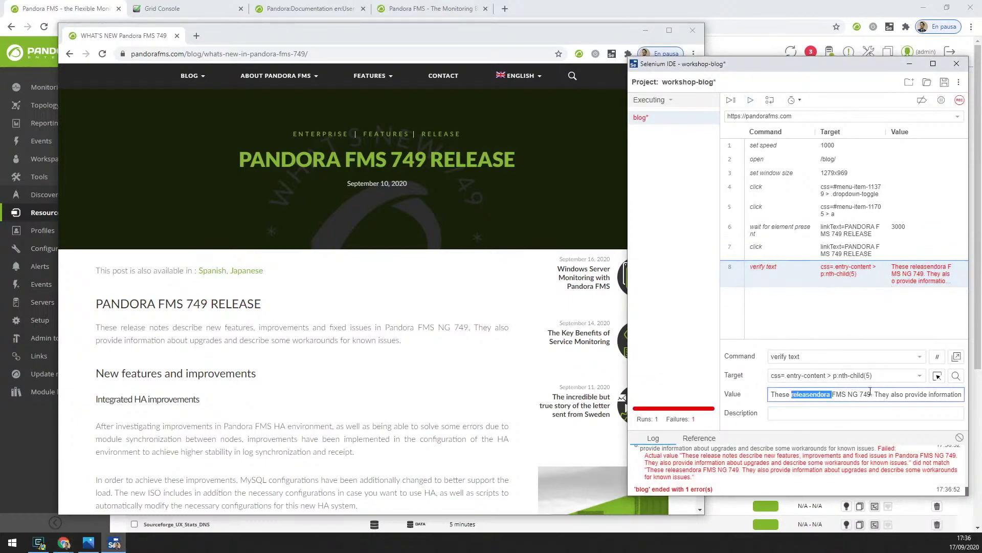
pyautogui.click(860, 395)
pyautogui.moveTo(777, 395); pyautogui.dragTo(883, 394)
pyautogui.doubleClick(882, 393)
pyautogui.click(902, 394)
pyautogui.click(870, 376)
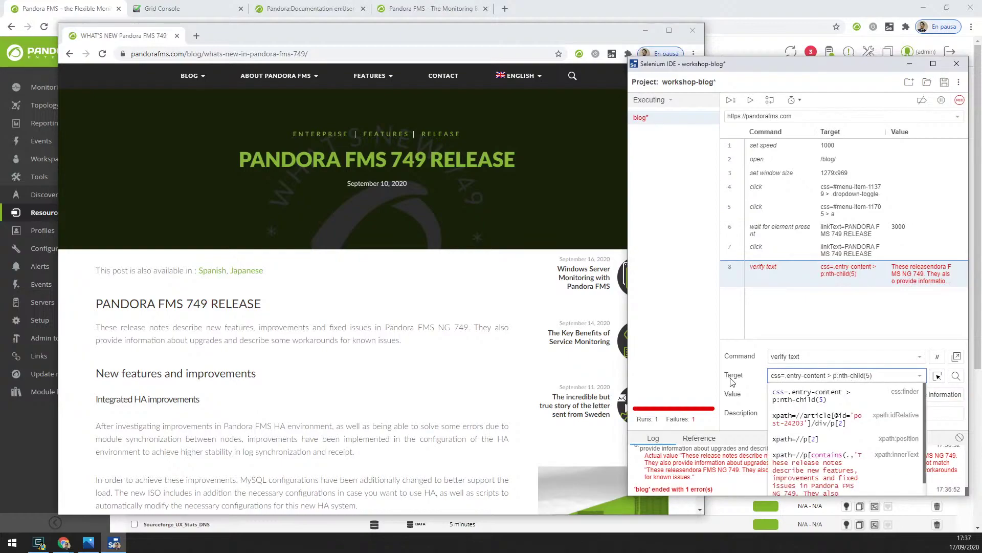
pyautogui.click(752, 394)
pyautogui.tripleClick(813, 387)
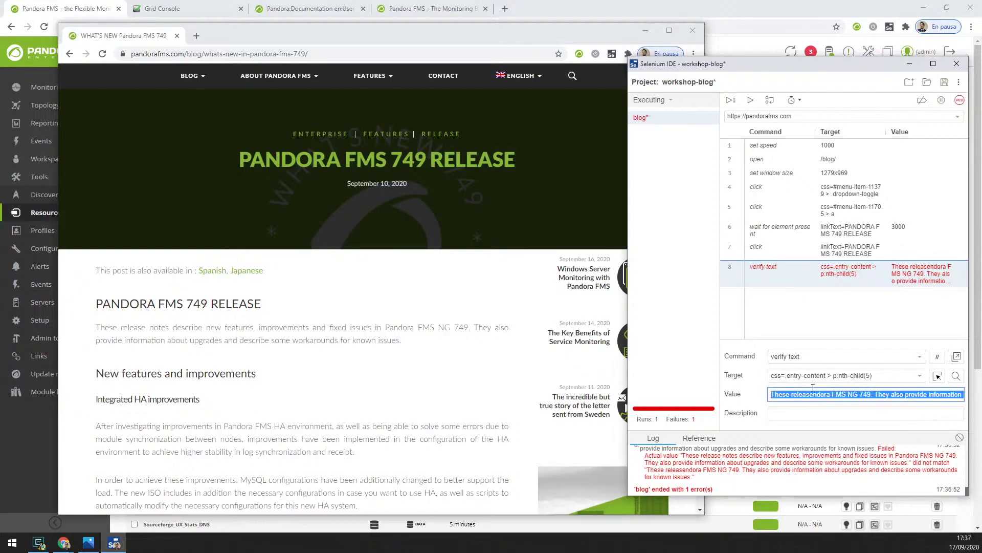
pyautogui.press('BackSpace')
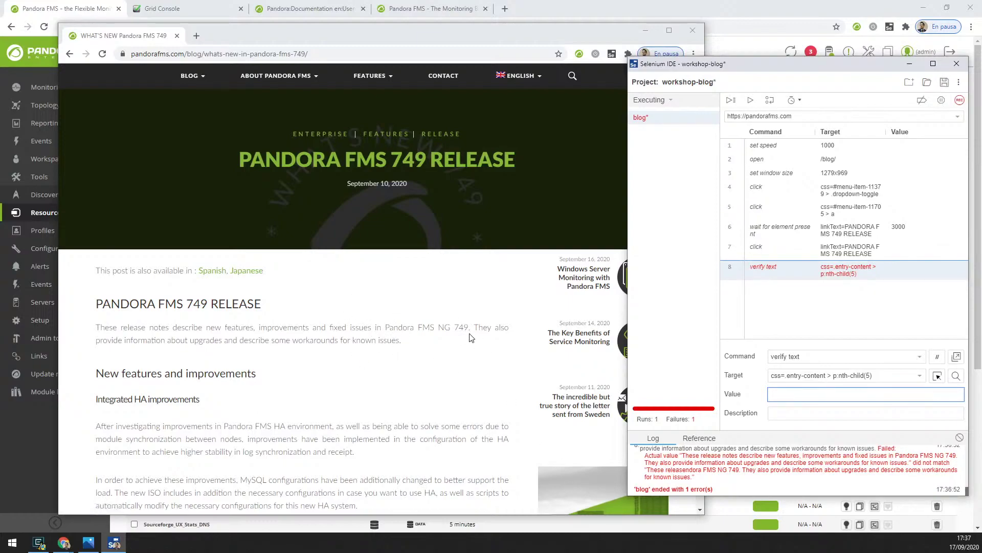
# Change the verify text target to the xpath:innerText locator containing "These release notes describe new features…".
pyautogui.click(741, 378)
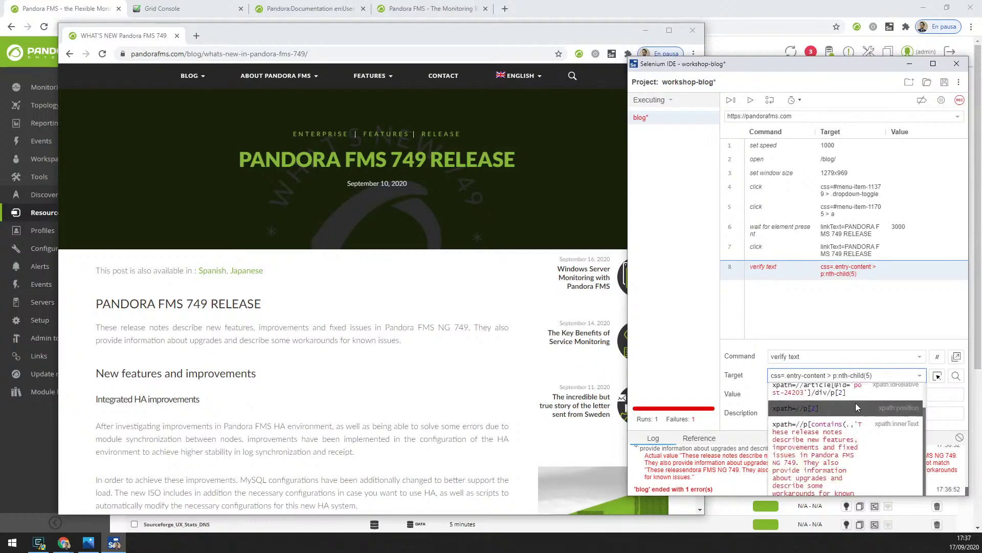
pyautogui.scroll(-1, 851, 431)
pyautogui.scroll(1, 820, 410)
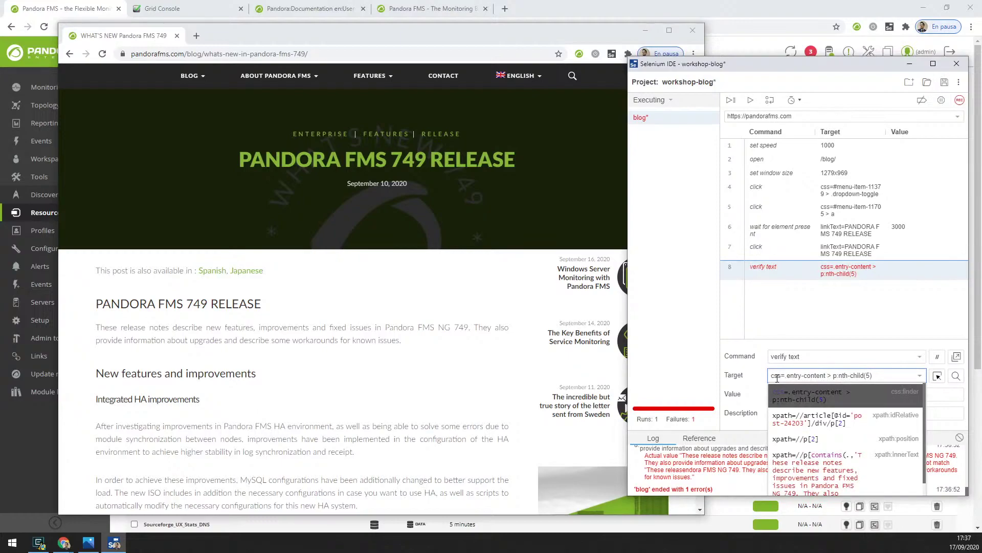
pyautogui.tripleClick(823, 374)
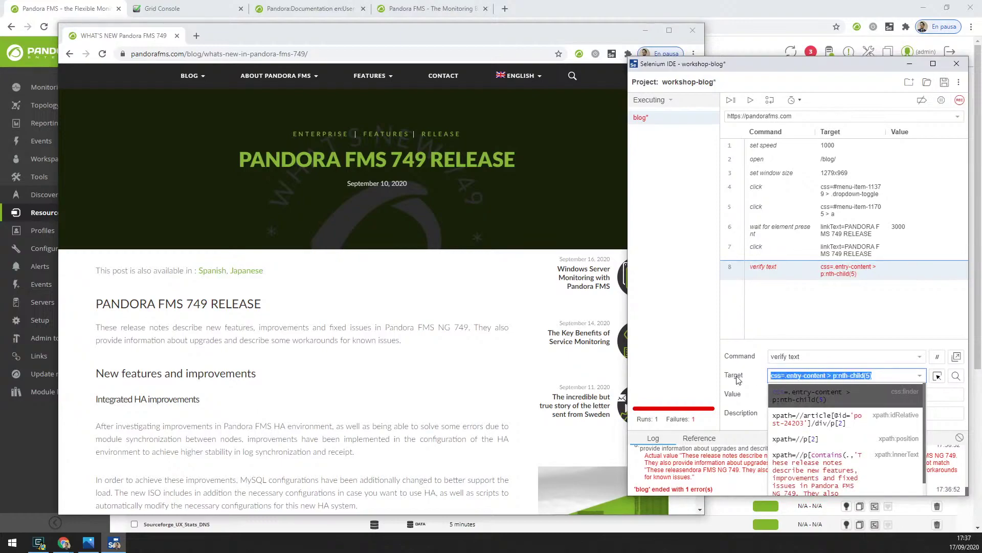
pyautogui.click(823, 374)
pyautogui.scroll(-1, 797, 390)
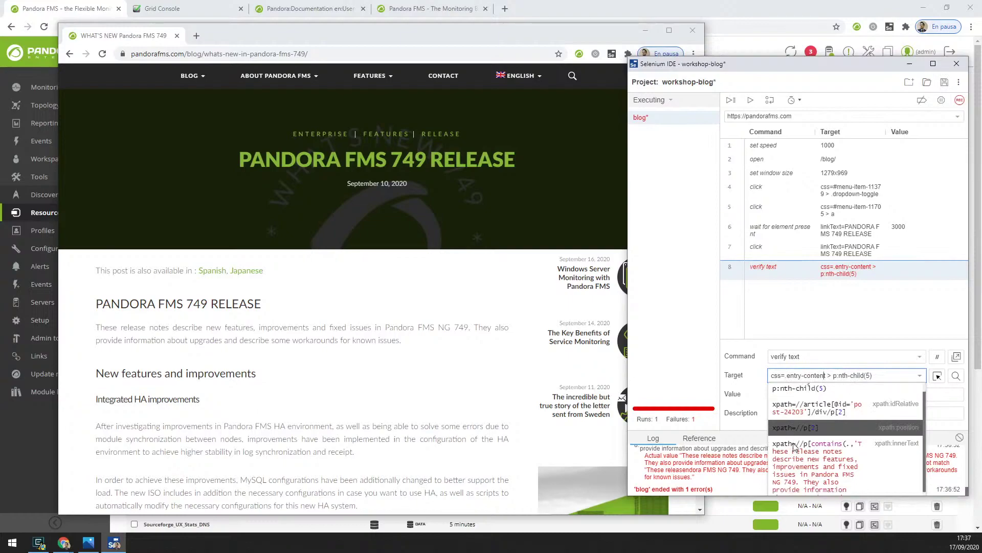
pyautogui.scroll(1, 807, 422)
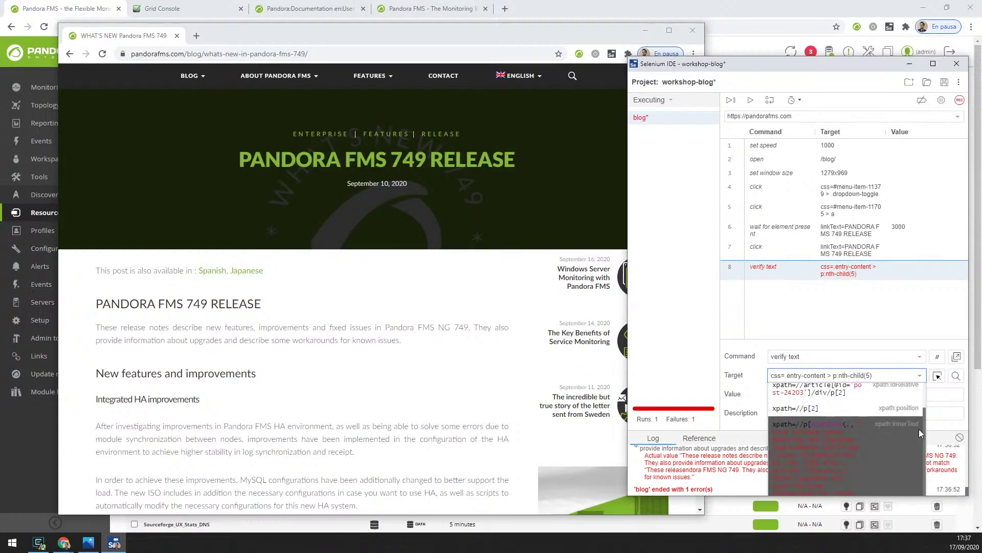
pyautogui.click(908, 455)
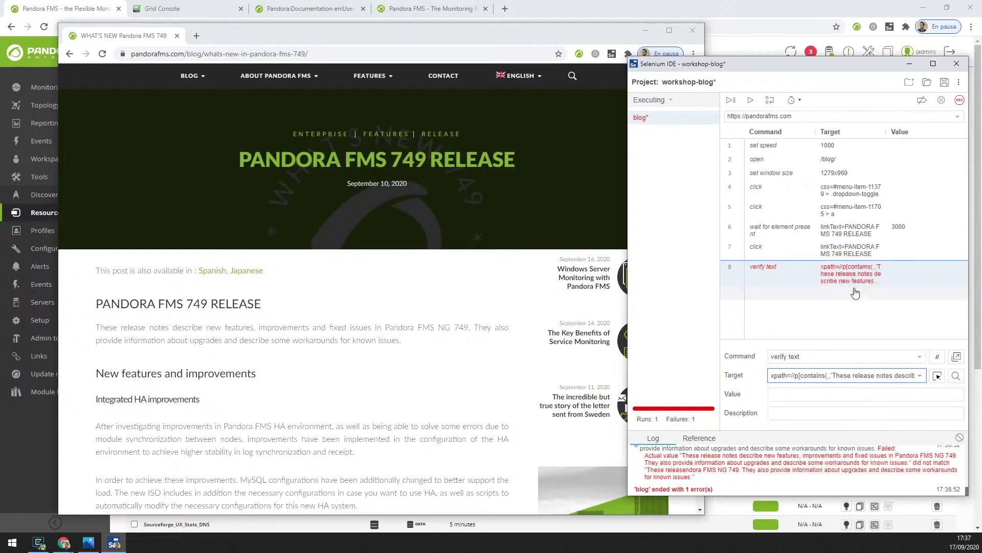
# Shorten the target to xpath=//p[contains(.,'These release notes.')] and locate that element on the page.
pyautogui.click(812, 378)
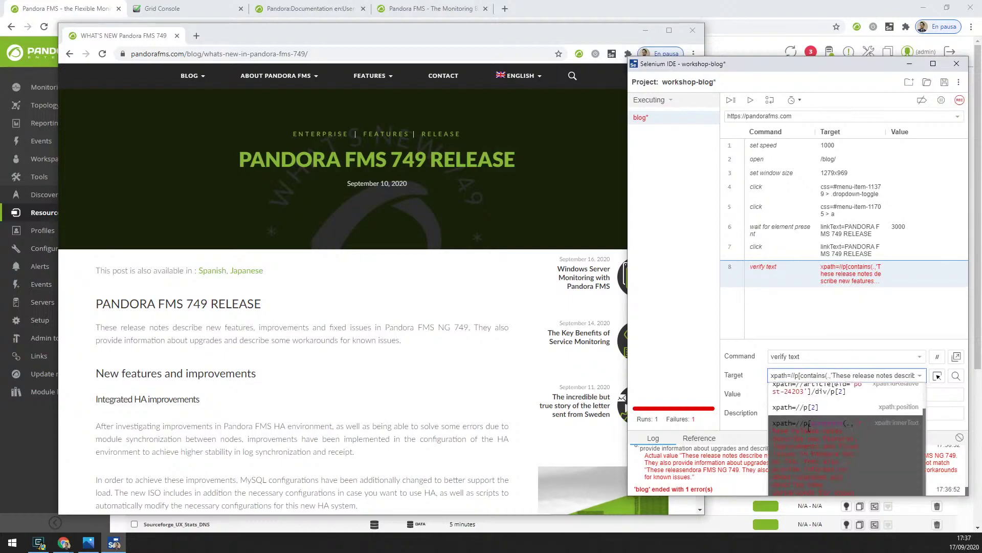
pyautogui.scroll(-1, 848, 413)
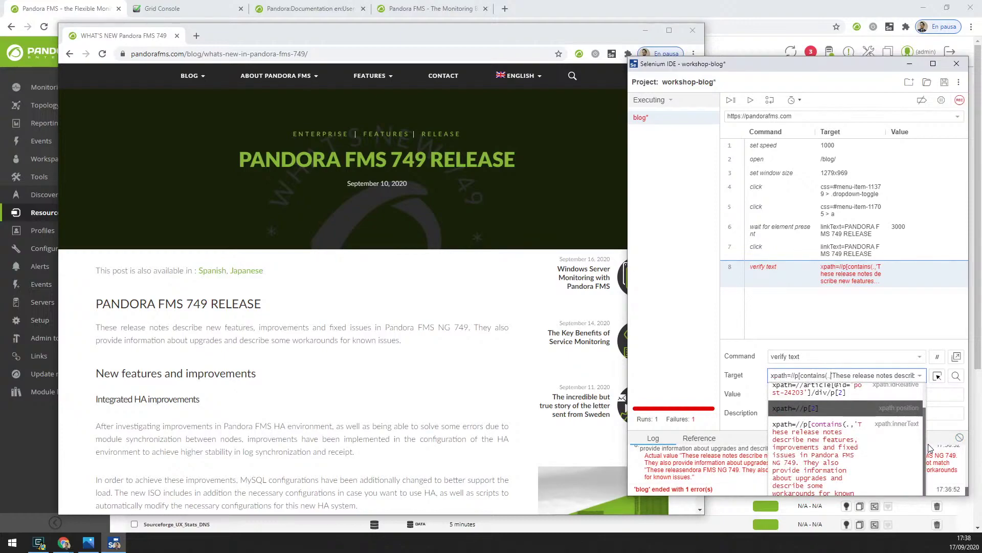
pyautogui.scroll(2, 887, 391)
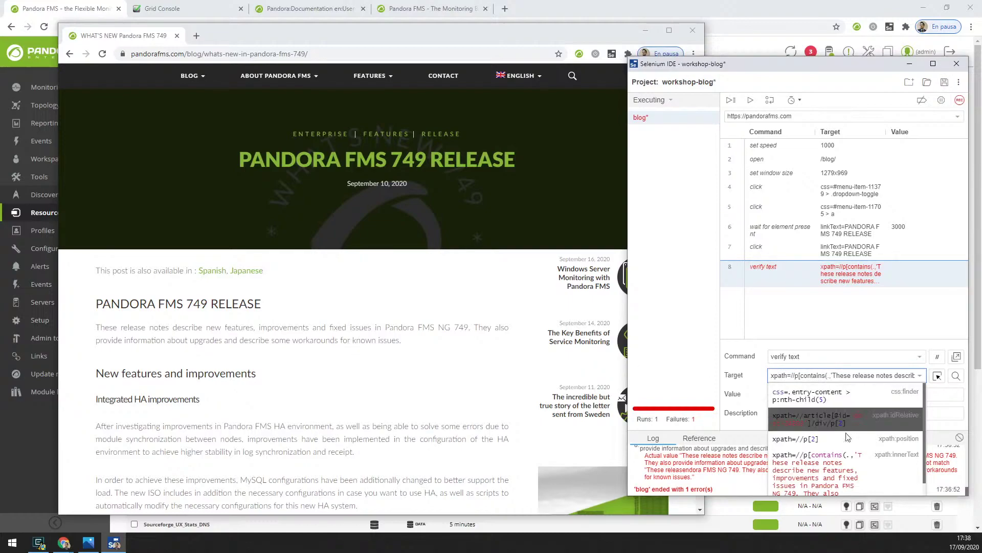
pyautogui.moveTo(841, 375); pyautogui.dragTo(776, 375)
pyautogui.click(815, 375)
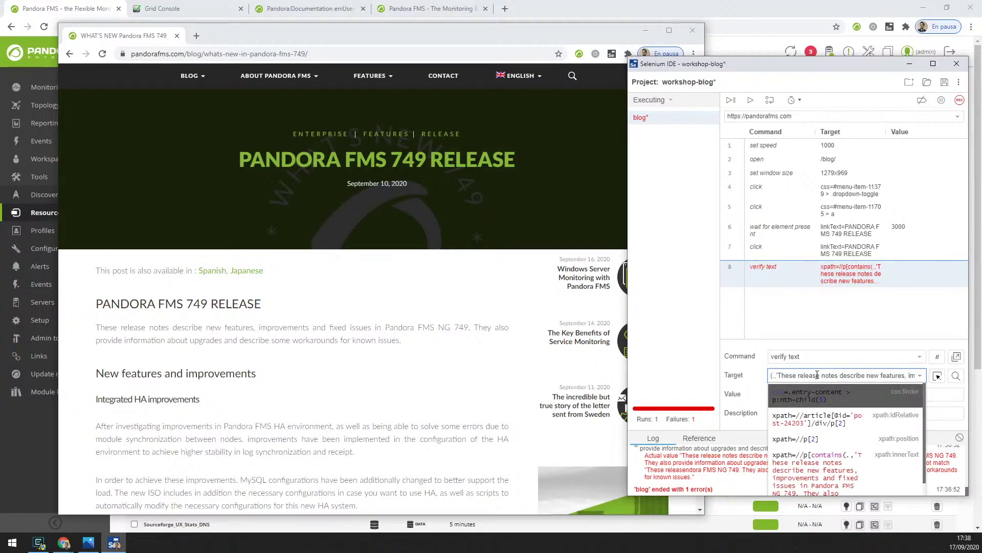
pyautogui.moveTo(904, 375); pyautogui.dragTo(909, 375)
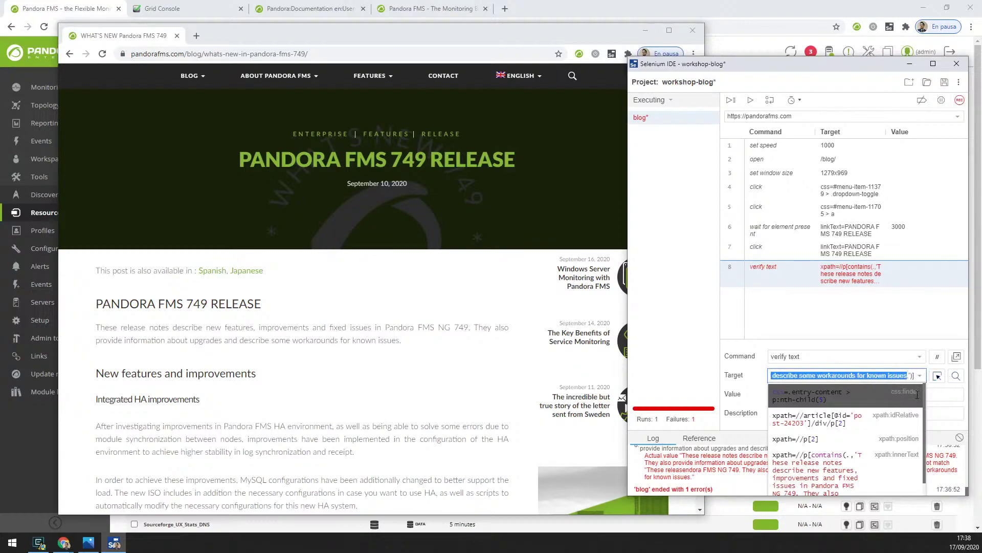
pyautogui.press('BackSpace')
pyautogui.moveTo(845, 375); pyautogui.dragTo(905, 375)
pyautogui.press('BackSpace')
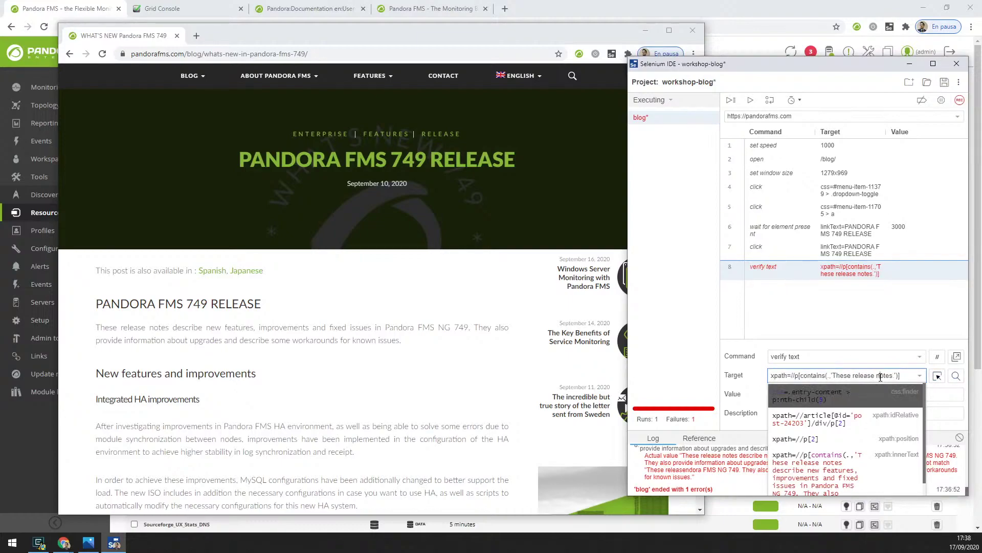
pyautogui.click(957, 380)
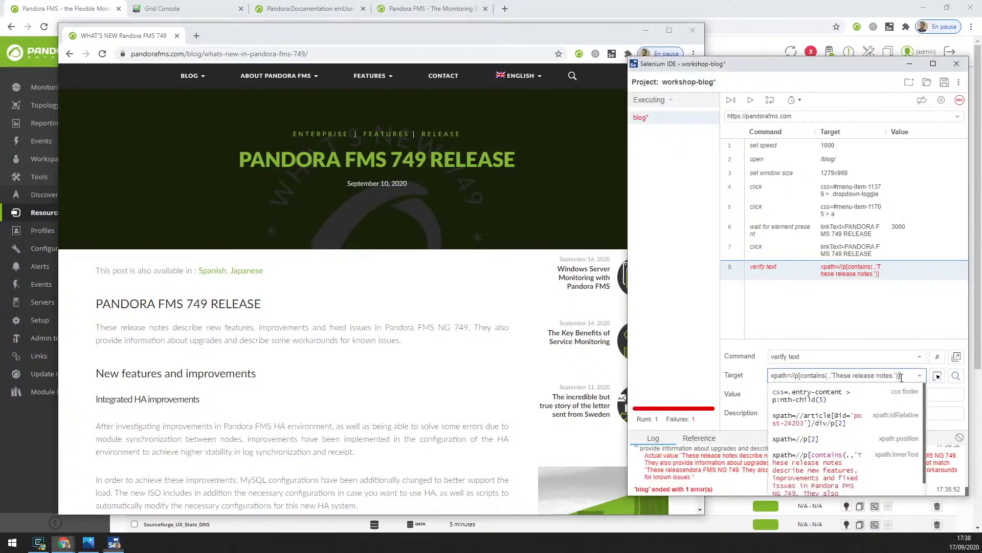
pyautogui.click(855, 377)
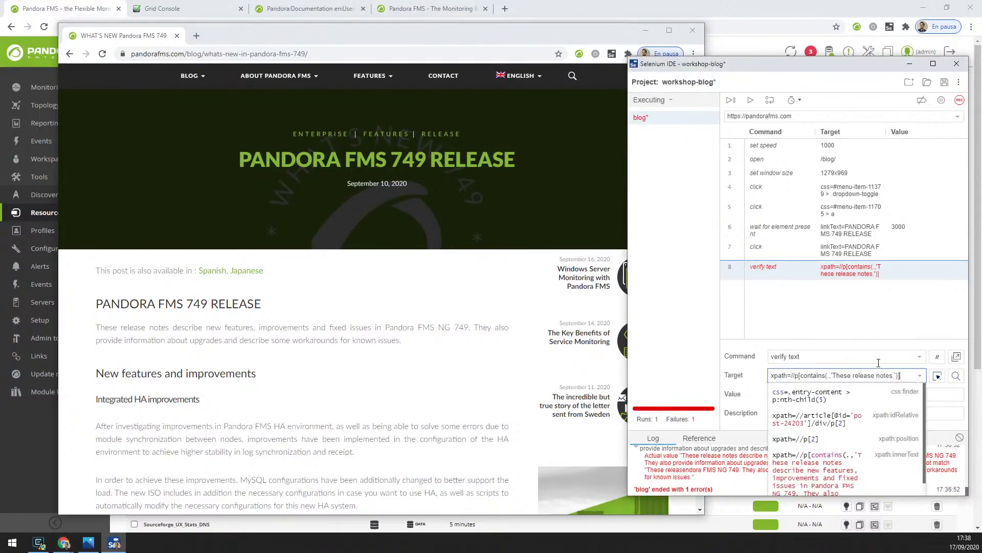
# Replace the verify text command in row 8, filtering the available commands by "ve".
pyautogui.click(806, 356)
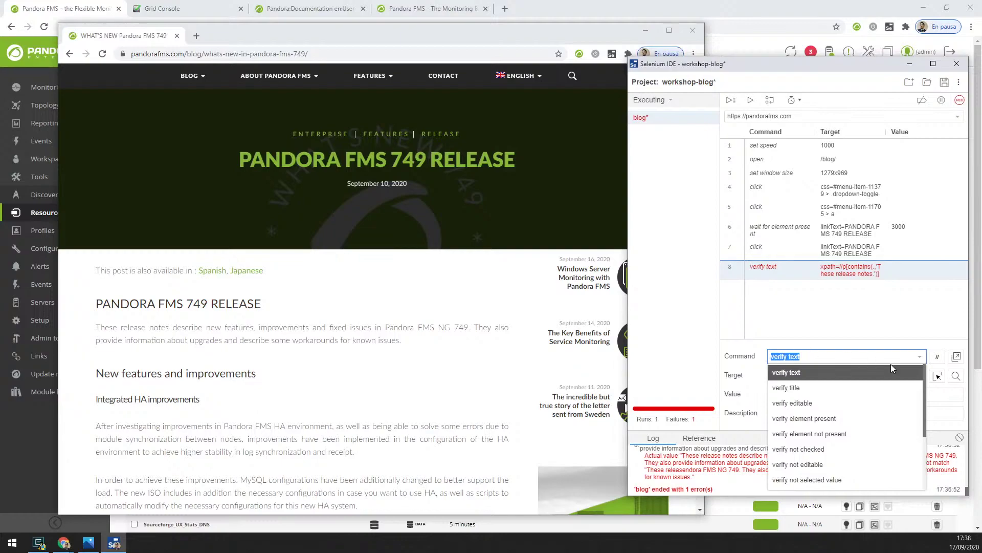
pyautogui.write('ve')
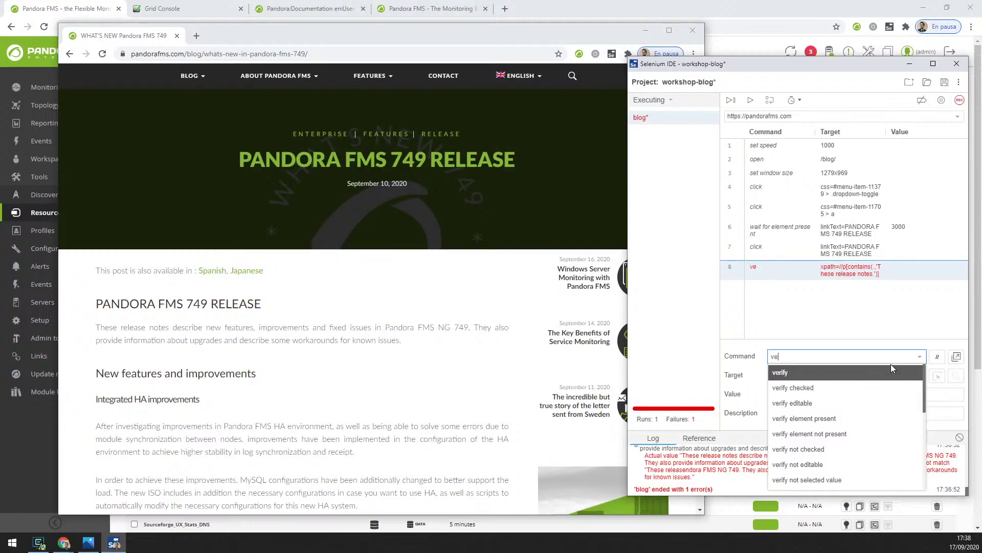
# Change the last test command to verify element present with target xpath=//p[contains(.,'These release notes')].
pyautogui.write('rify ele')
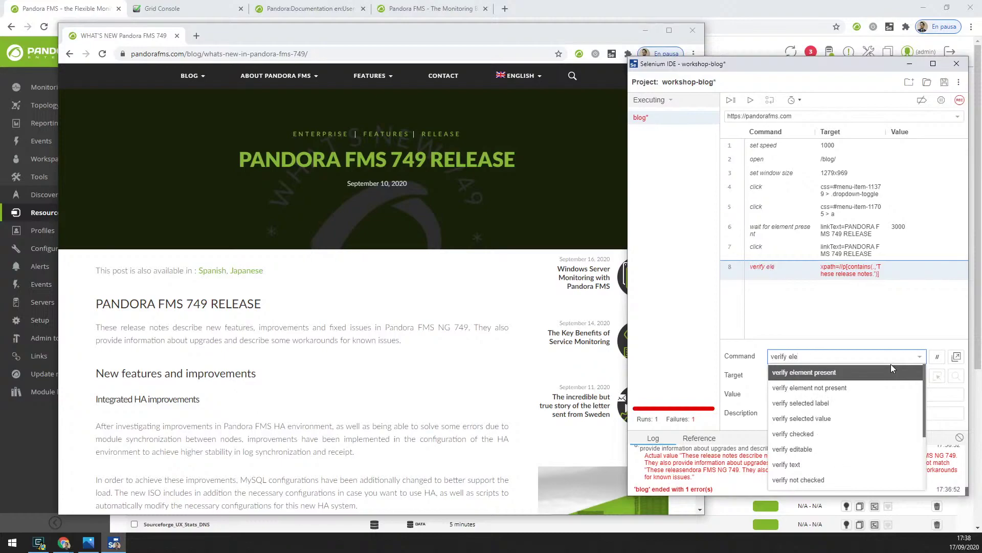
pyautogui.click(829, 372)
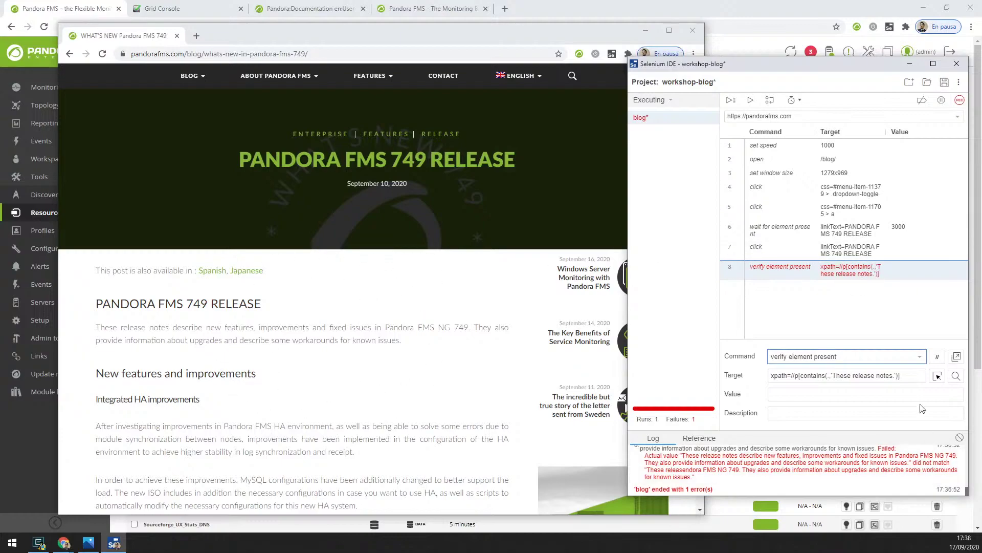
pyautogui.click(895, 375)
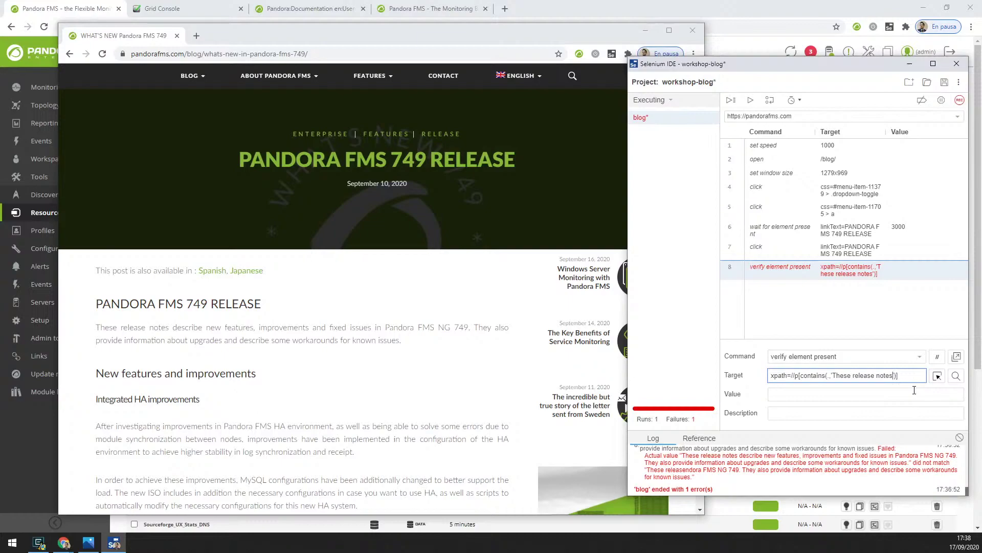
pyautogui.moveTo(835, 375); pyautogui.dragTo(895, 375)
# Find the verification target in the page and compare its text with the paragraph's opening words "These release notes".
pyautogui.click(956, 376)
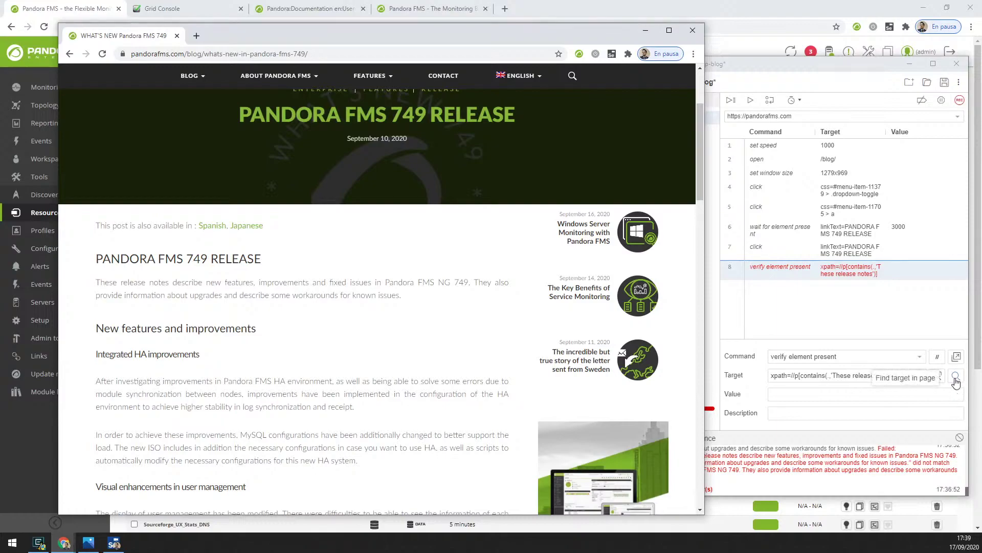
pyautogui.click(956, 380)
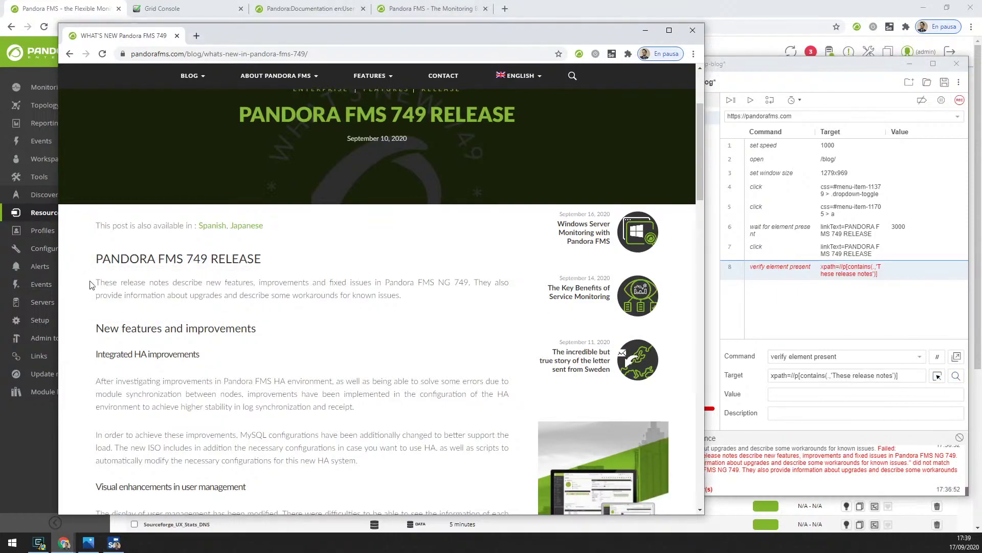
pyautogui.moveTo(99, 282); pyautogui.dragTo(133, 284)
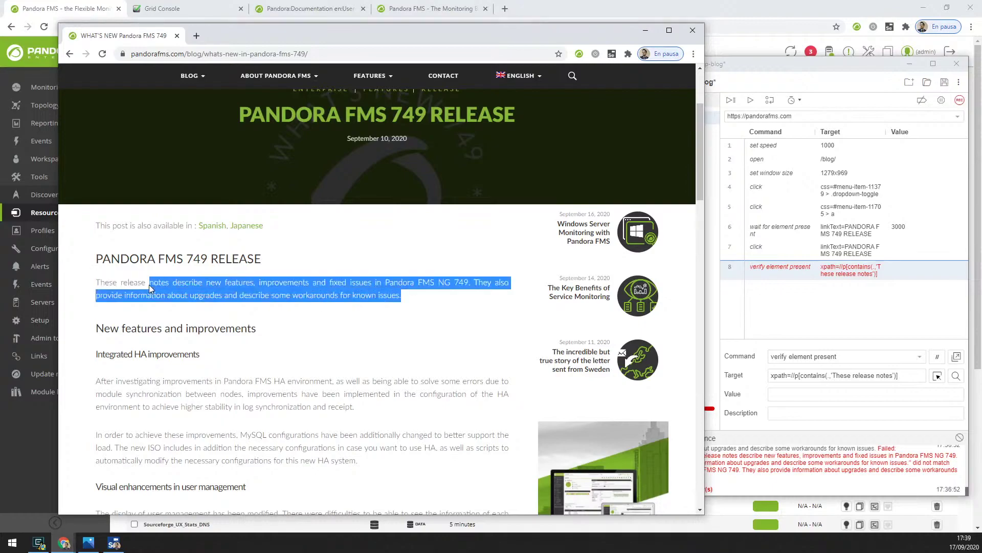
pyautogui.click(811, 301)
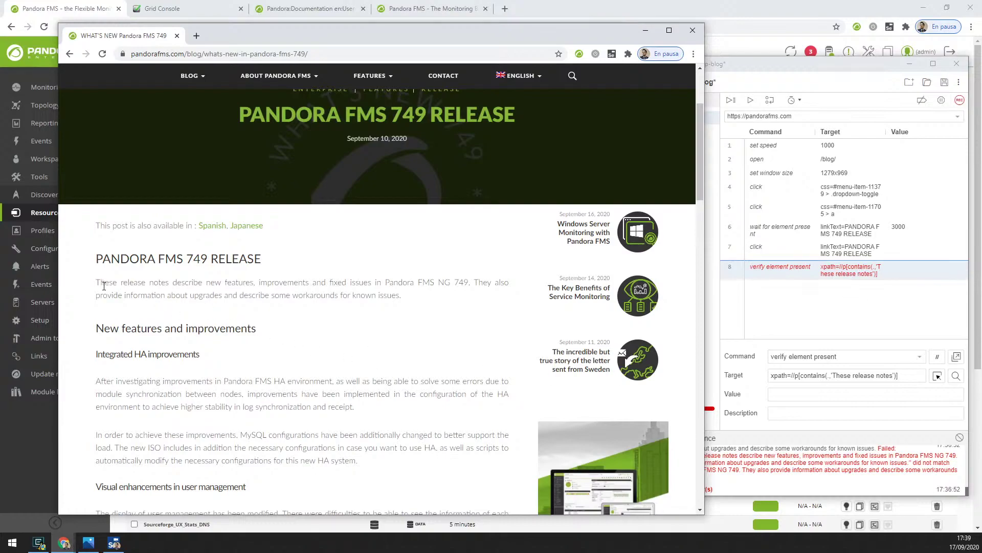
pyautogui.moveTo(96, 285); pyautogui.dragTo(171, 285)
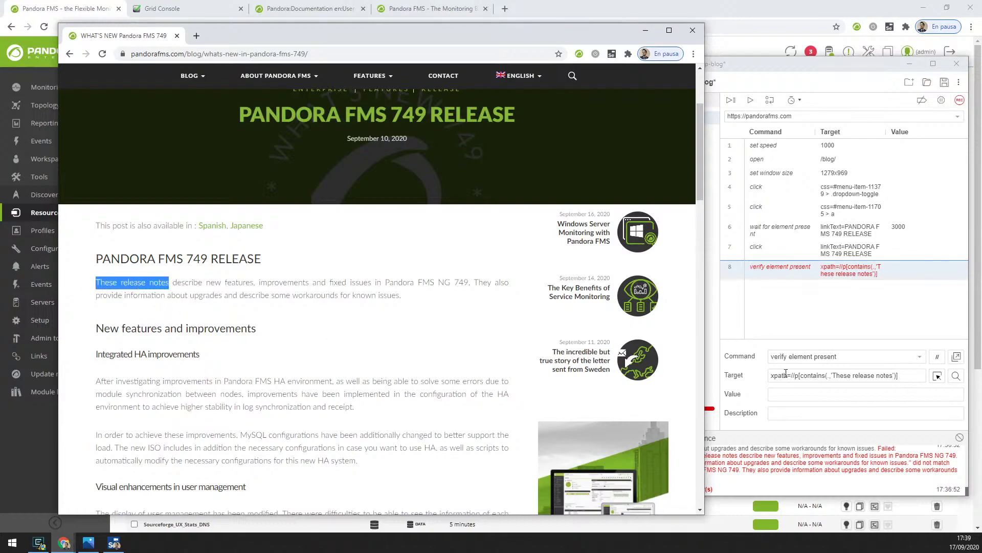
pyautogui.click(752, 378)
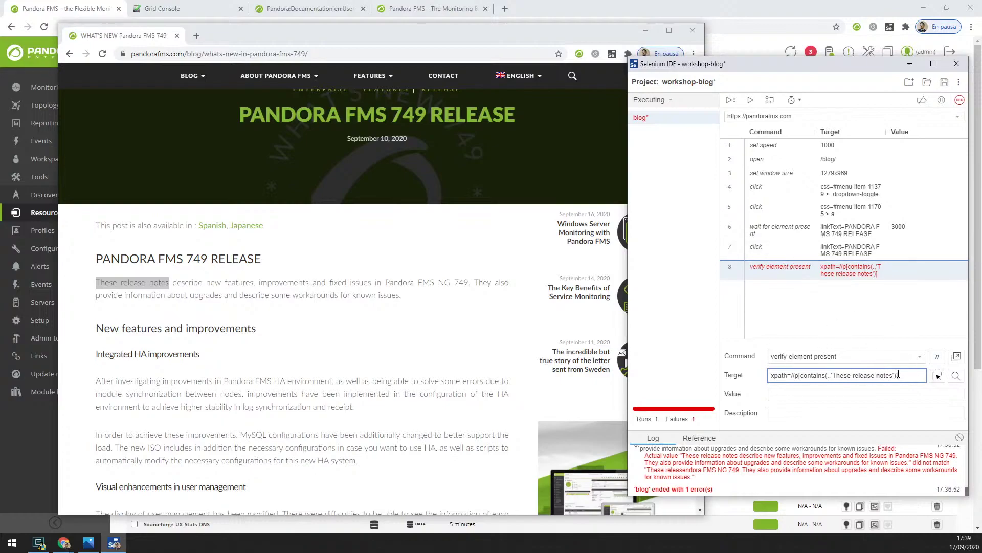
pyautogui.click(830, 375)
pyautogui.moveTo(834, 376); pyautogui.dragTo(888, 376)
pyautogui.click(866, 318)
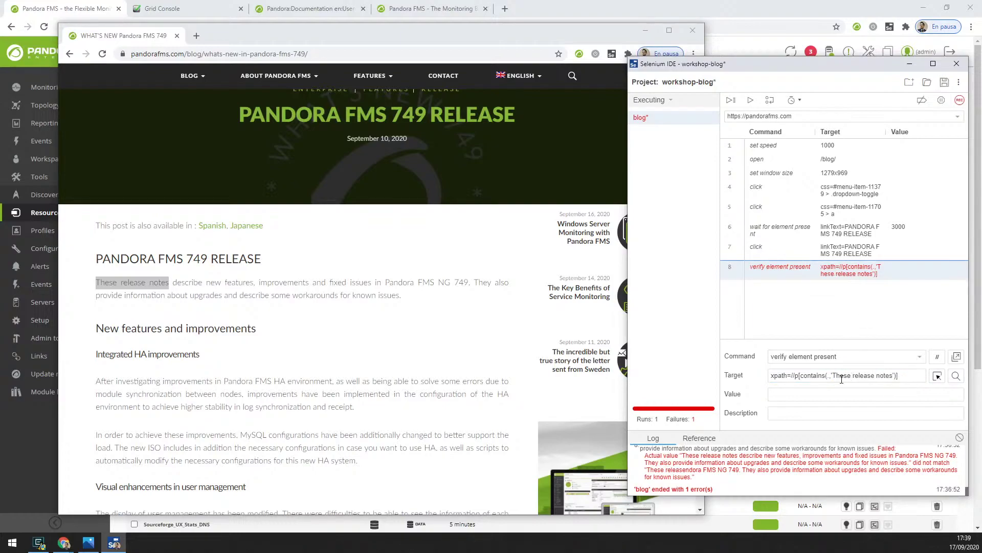
pyautogui.click(798, 376)
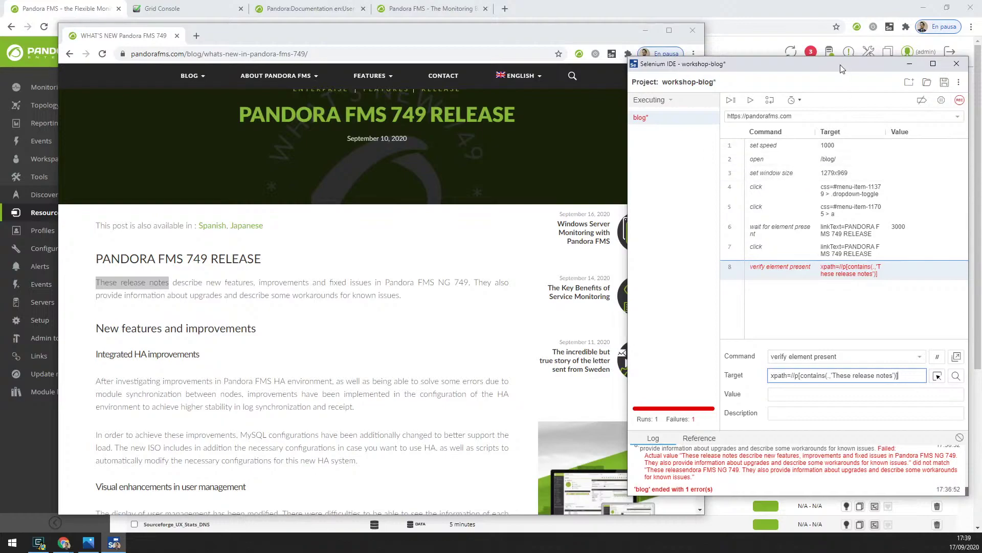
pyautogui.moveTo(841, 69)
pyautogui.mouseDown()
pyautogui.moveTo(817, 62)
pyautogui.moveTo(832, 62)
pyautogui.mouseUp()
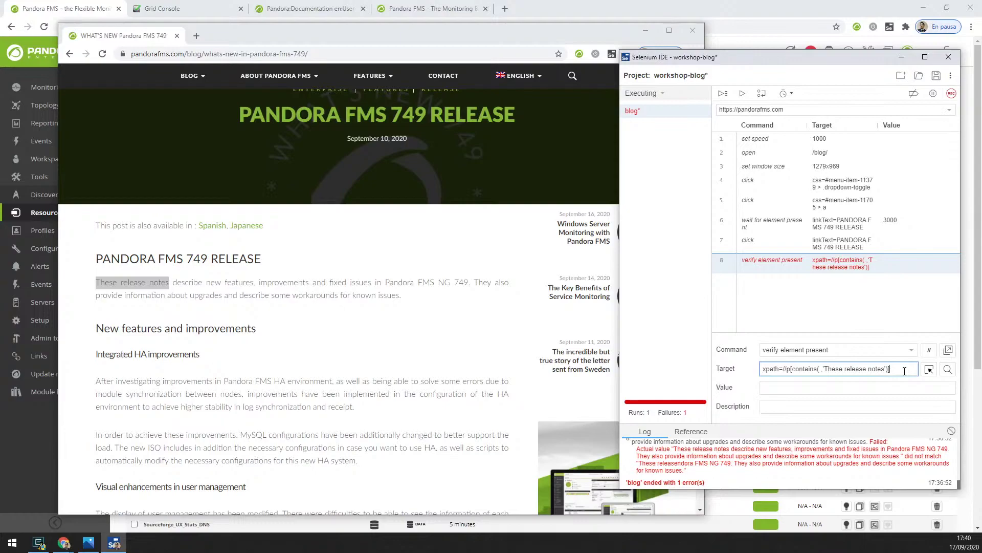
# Insert a new empty command before the set speed command at the start of the test.
pyautogui.click(759, 145)
pyautogui.rightClick(758, 146)
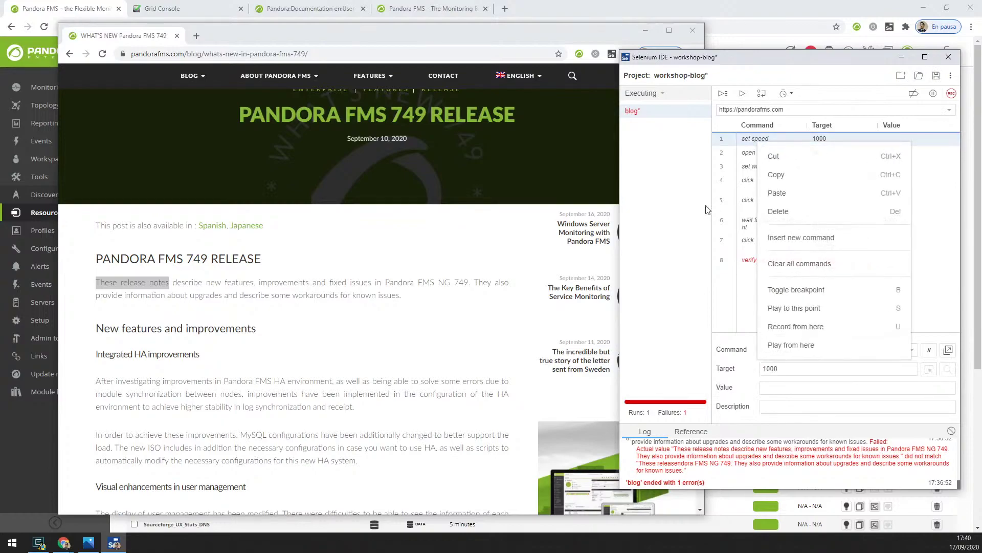
pyautogui.click(750, 141)
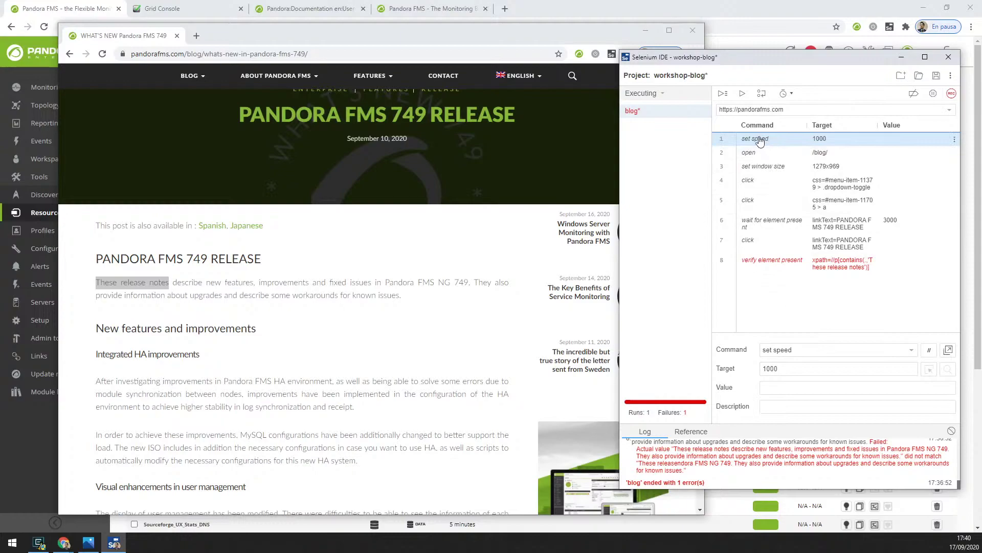
pyautogui.rightClick(771, 145)
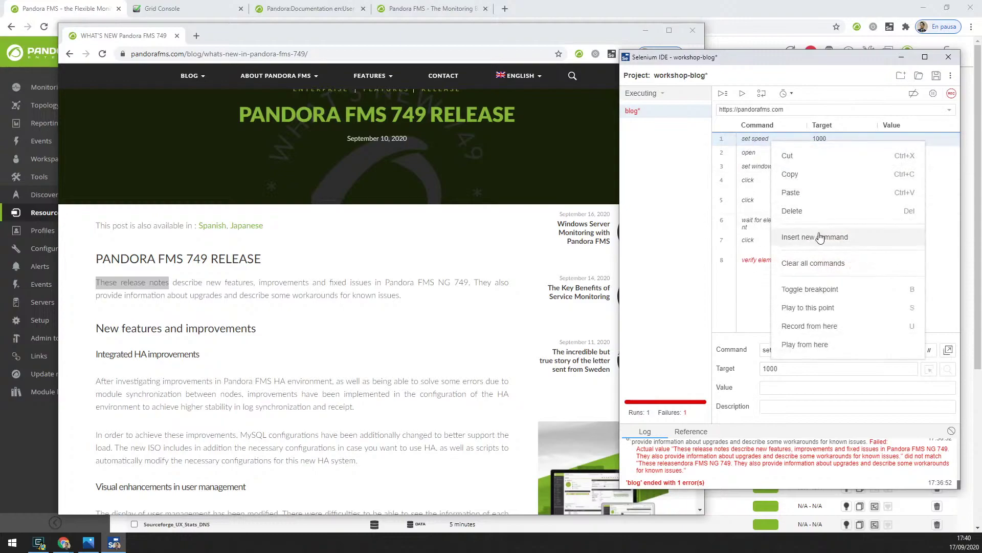
pyautogui.click(832, 237)
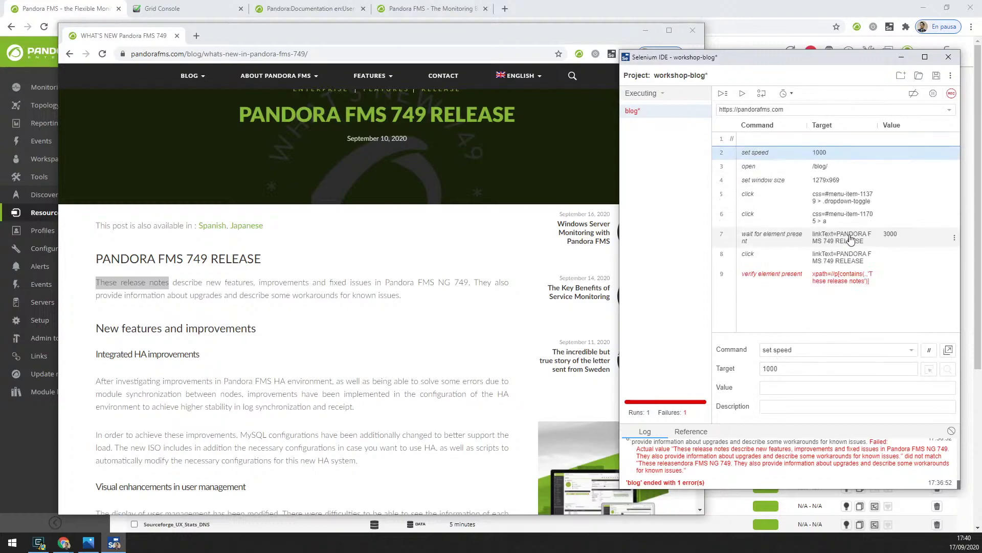
pyautogui.click(765, 139)
# Set the new first command to phase_start:Begin and disable it so it acts as a comment.
pyautogui.click(823, 348)
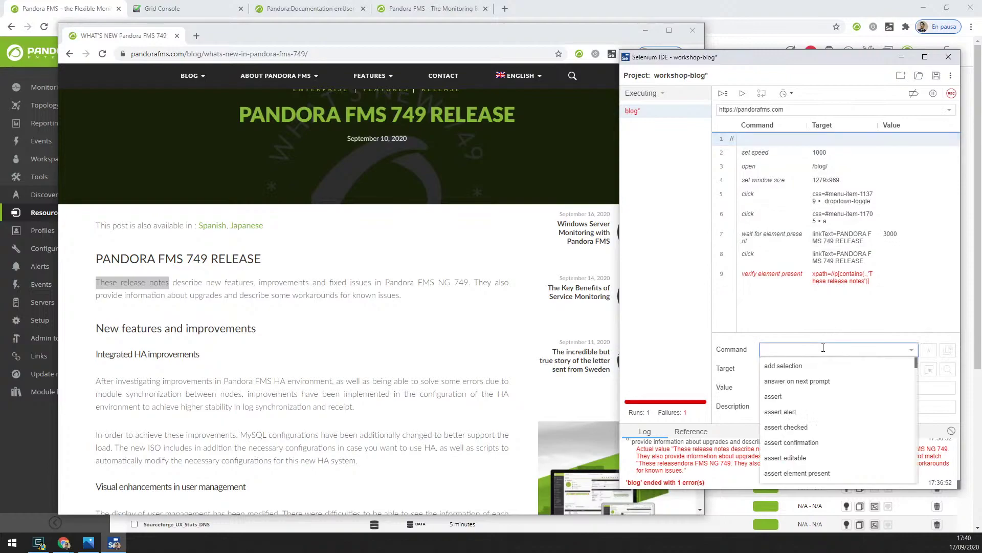
pyautogui.write('phase_s')
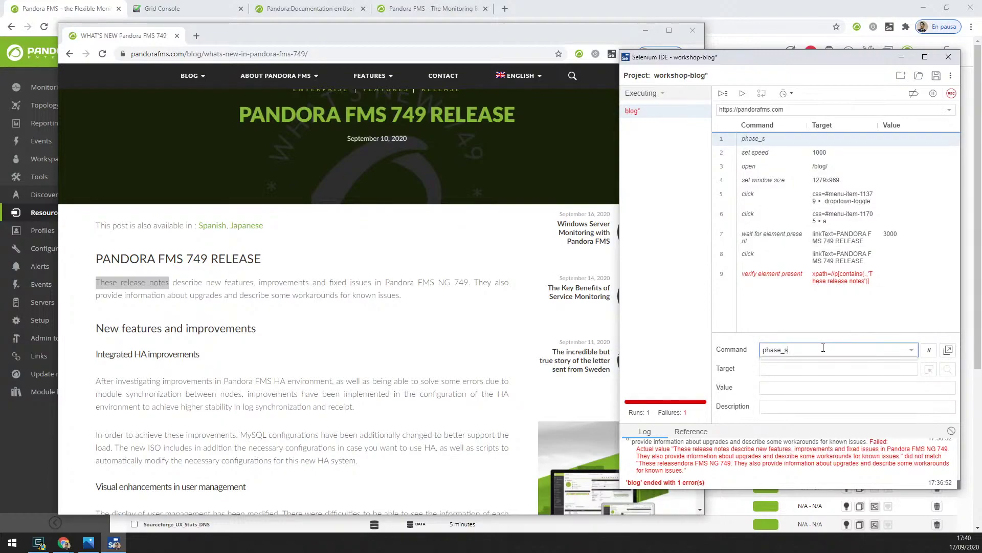
pyautogui.write('tart')
pyautogui.write('Begin')
pyautogui.tripleClick(832, 347)
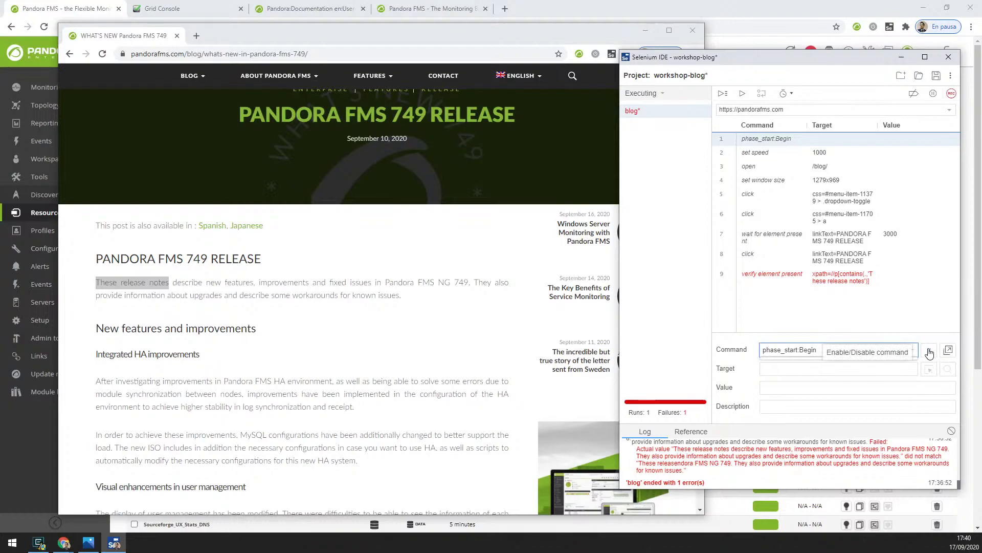
pyautogui.click(930, 354)
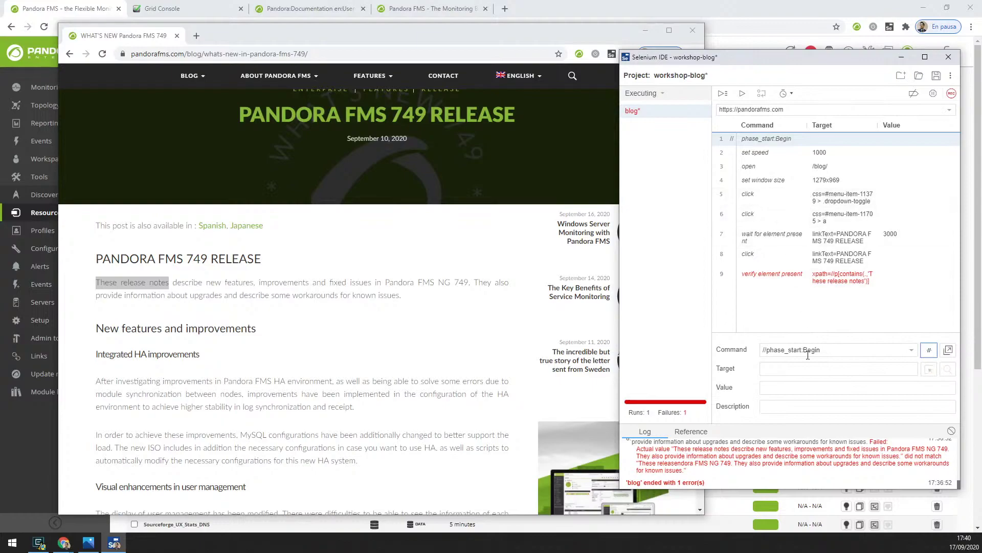
pyautogui.click(845, 352)
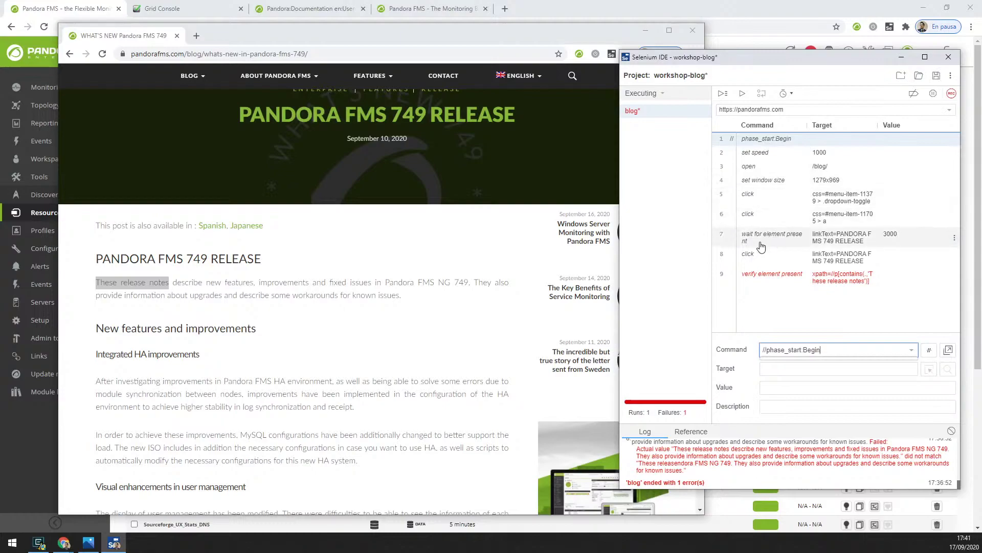
# Insert a disabled phase_end:Begin command between the wait for element present command and the click on PANDORA FMS 749 RELEASE.
pyautogui.click(776, 257)
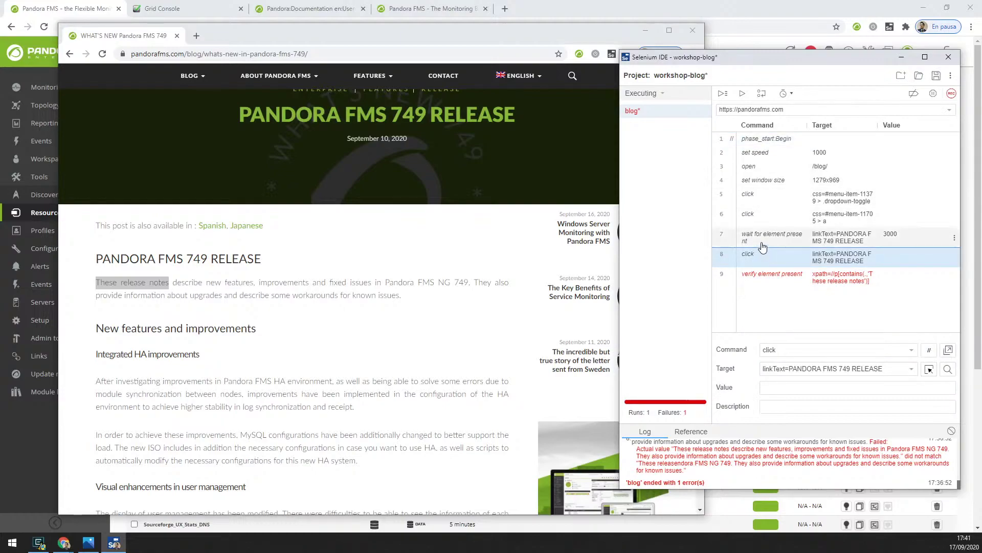
pyautogui.rightClick(757, 247)
pyautogui.press('Escape')
pyautogui.rightClick(754, 260)
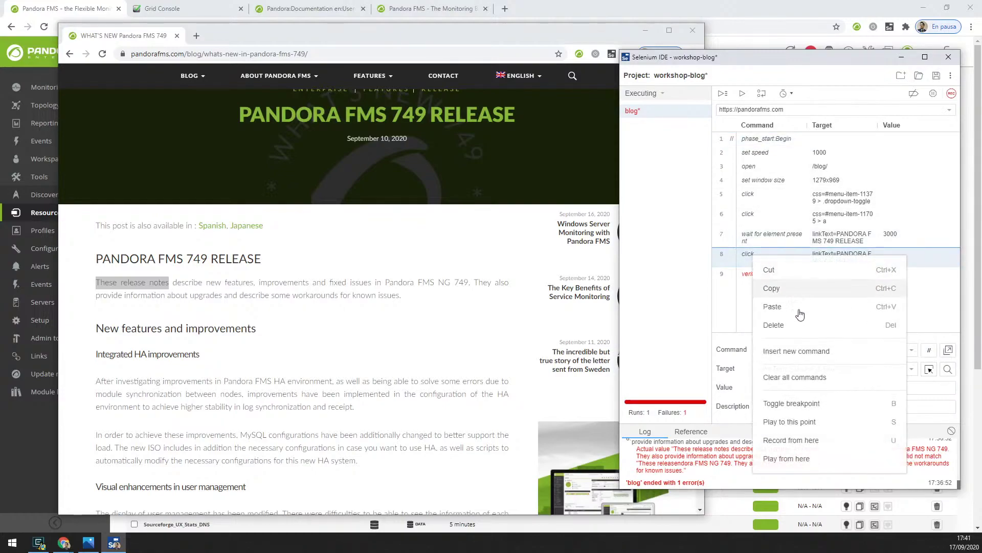
pyautogui.click(797, 351)
pyautogui.click(793, 350)
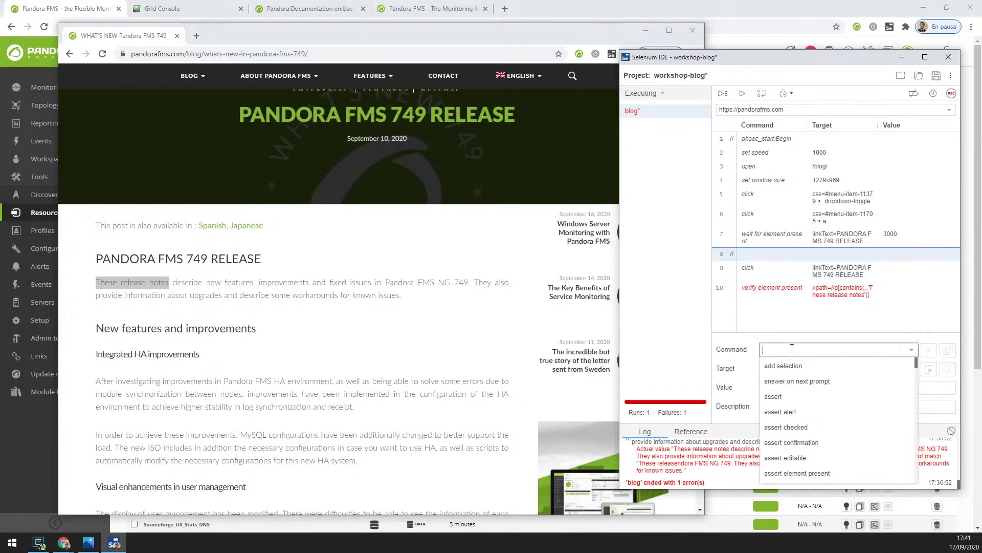
pyautogui.write('phase_end:')
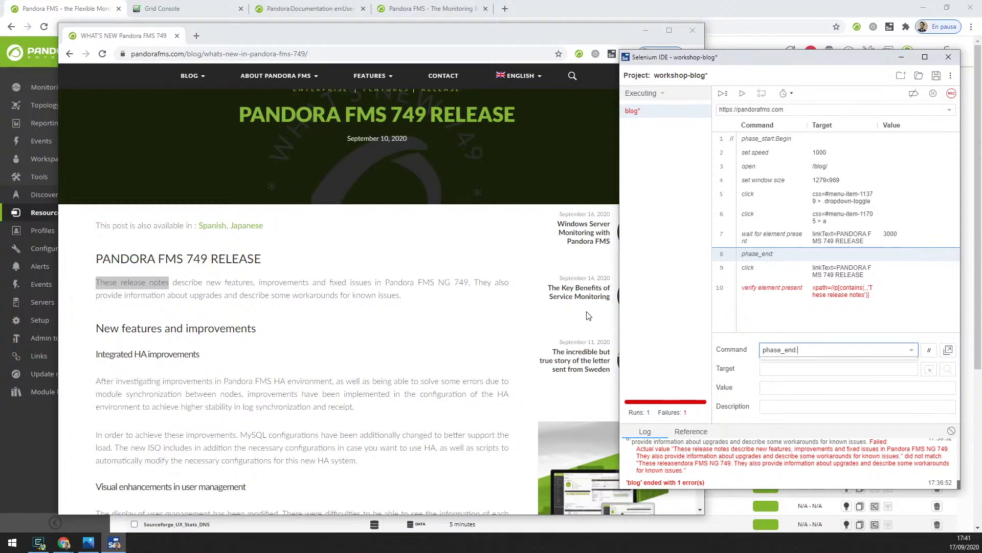
pyautogui.write('Begin')
pyautogui.click(930, 349)
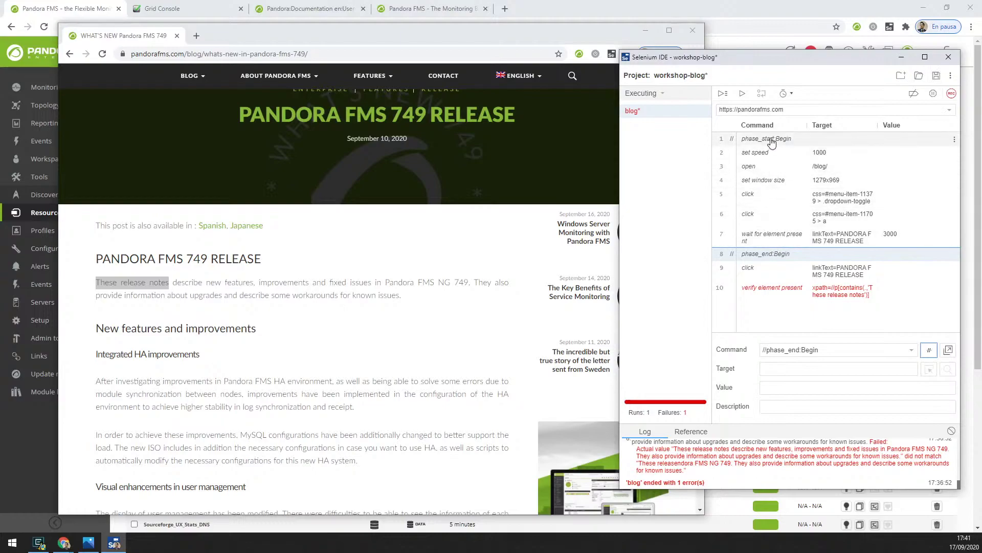
# Insert a disabled phase_begin:check_page command directly before the click on PANDORA FMS 749 RELEASE.
pyautogui.moveTo(771, 139); pyautogui.dragTo(796, 139)
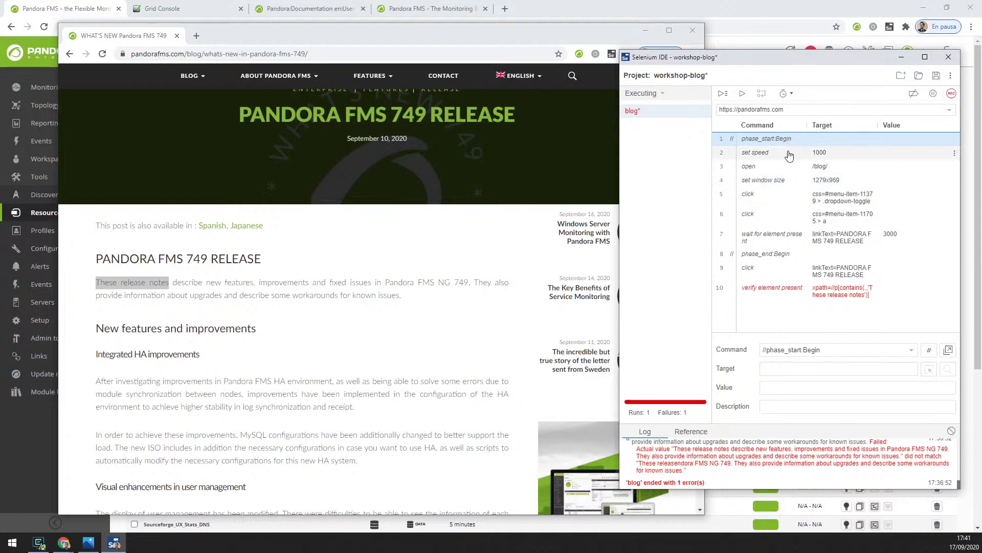
pyautogui.rightClick(776, 272)
pyautogui.click(807, 367)
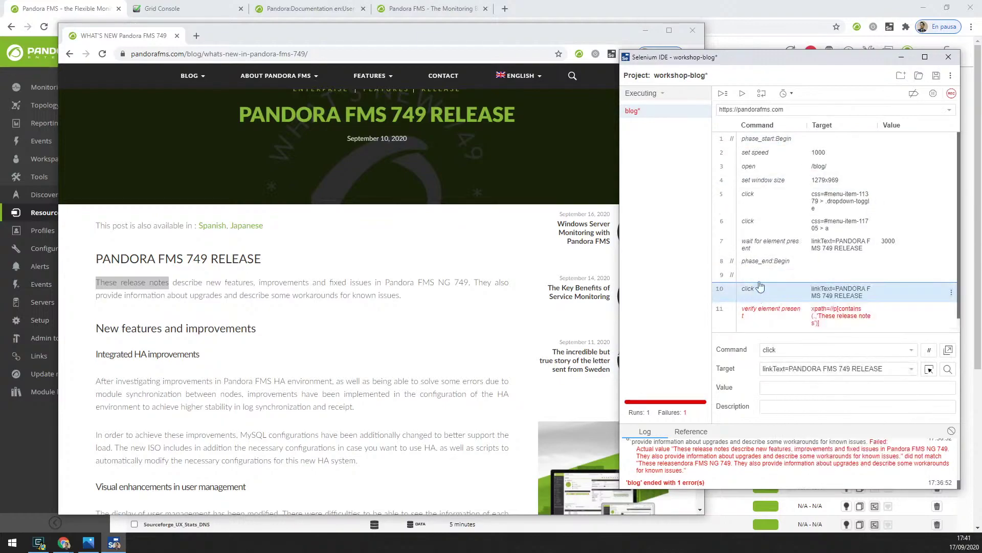
pyautogui.click(794, 350)
pyautogui.write('phase_begin:')
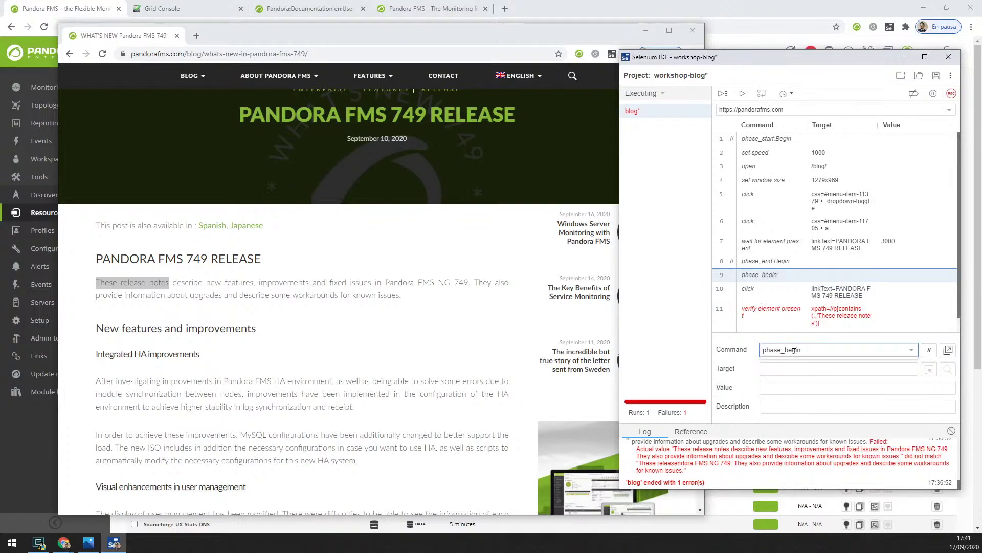
pyautogui.write('check_page')
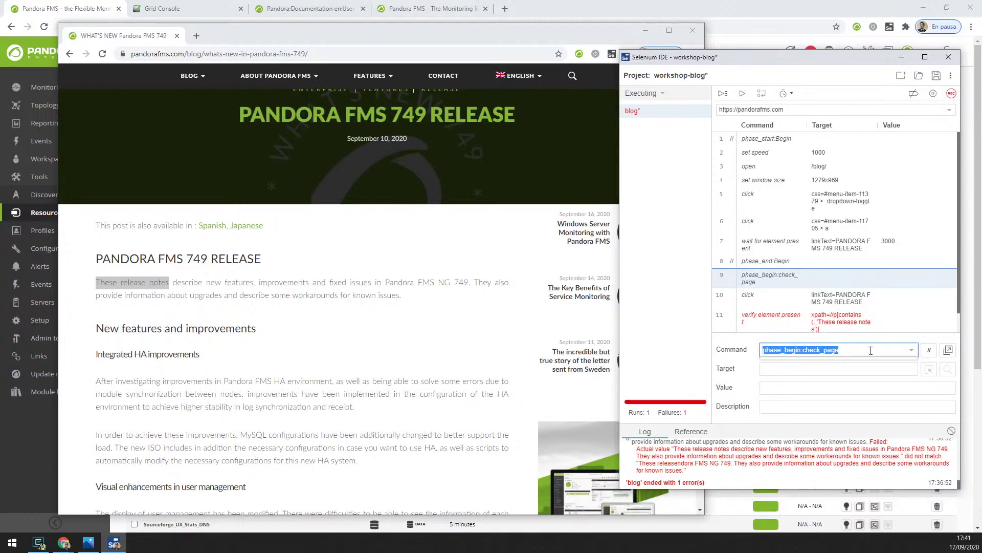
pyautogui.click(929, 349)
# Add a disabled phase_end:check_page command after the verify element present command at the end of the test.
pyautogui.scroll(-1, 793, 310)
pyautogui.click(780, 321)
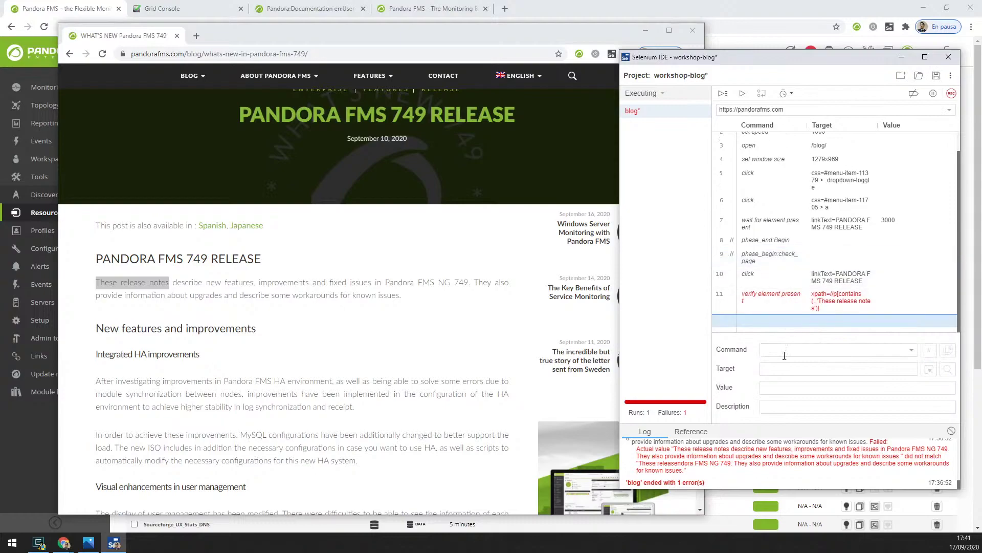
pyautogui.write('phase_begin:check_page')
pyautogui.click(929, 350)
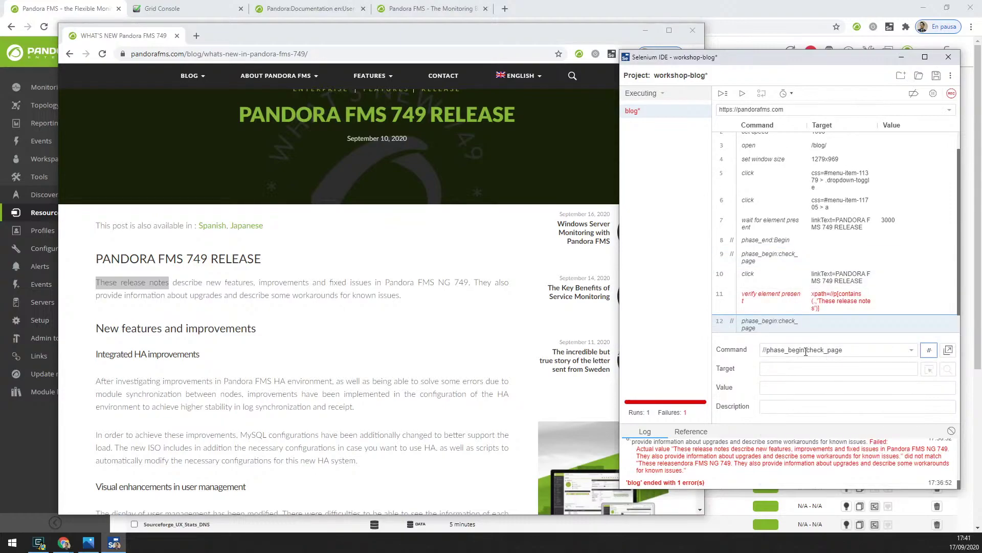
pyautogui.moveTo(805, 352); pyautogui.dragTo(796, 351)
pyautogui.write('end')
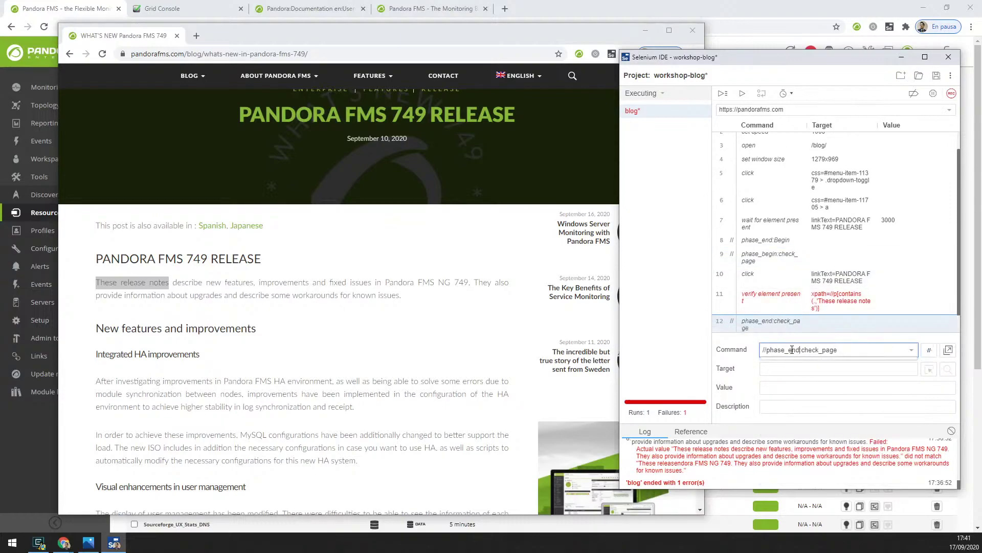
pyautogui.scroll(-1, 805, 331)
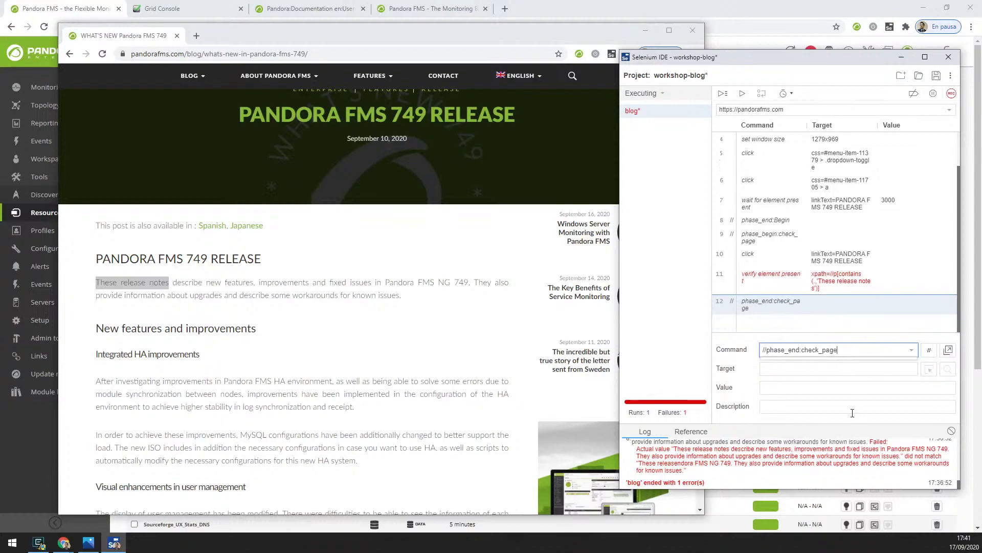
# Run the current blog test.
pyautogui.click(742, 94)
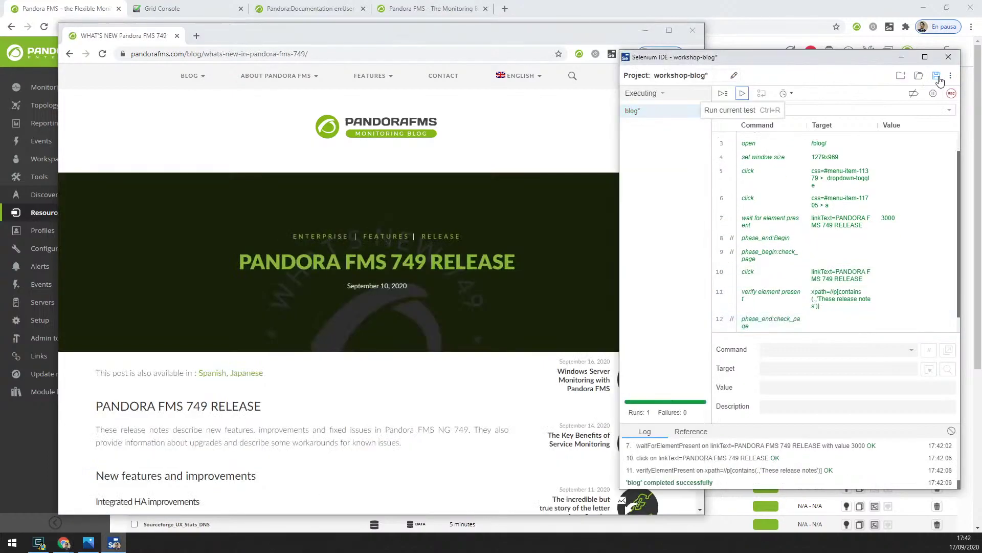
# Save the workshop-blog project to the WUX folder as blog.side, replacing the existing file.
pyautogui.click(937, 77)
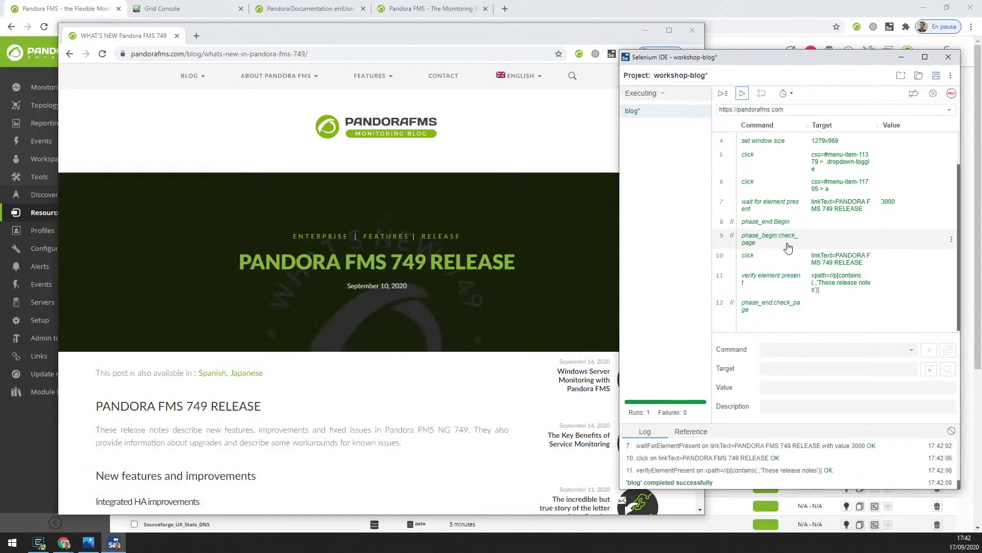
pyautogui.click(936, 77)
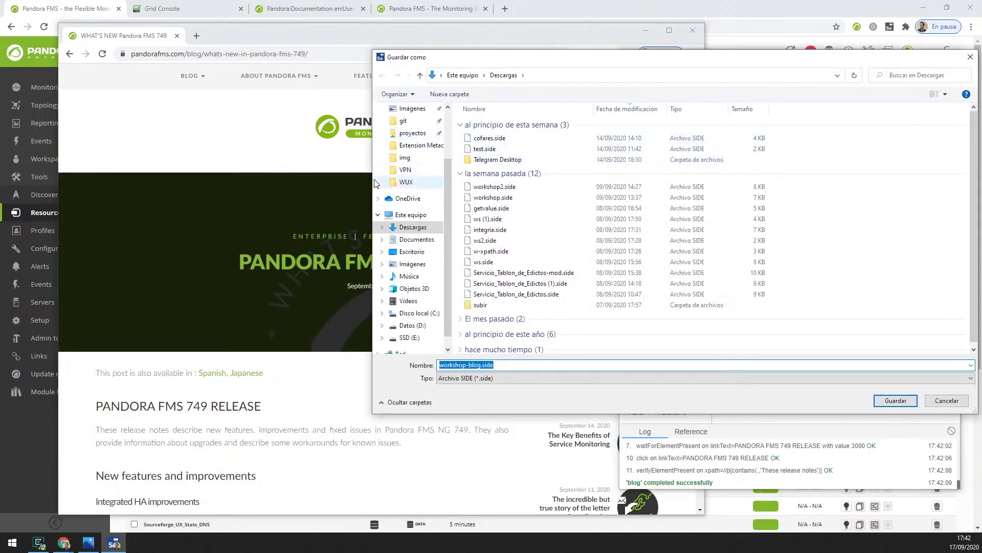
pyautogui.click(405, 181)
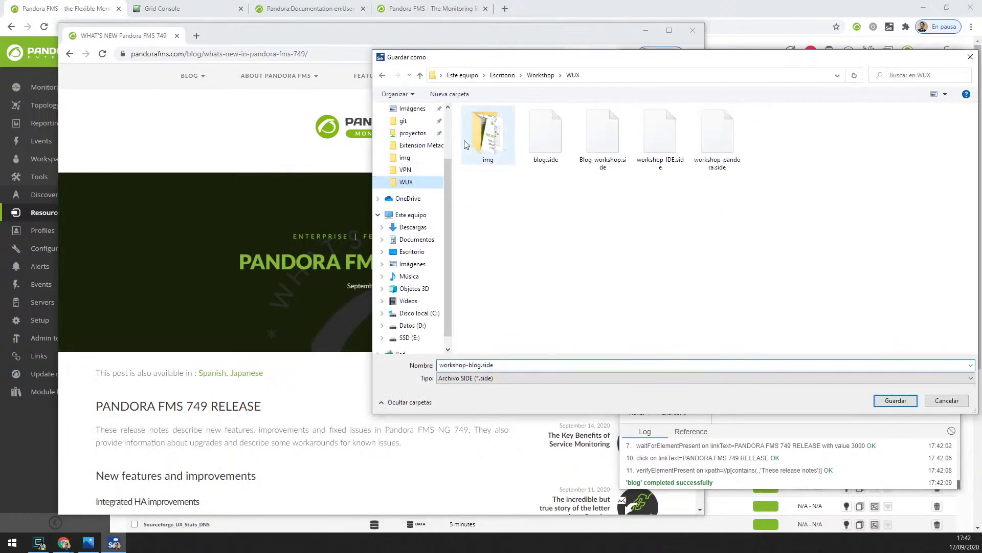
pyautogui.doubleClick(558, 138)
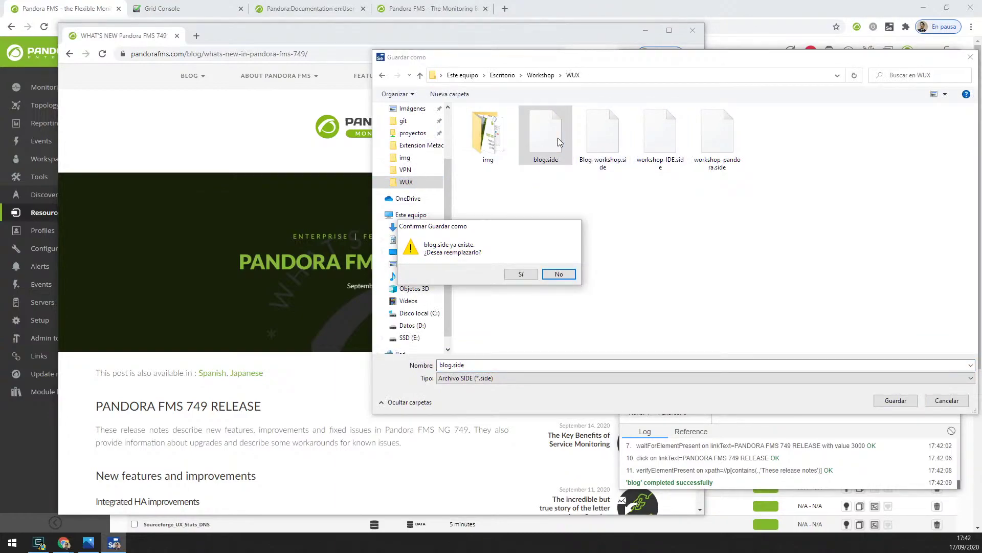
pyautogui.click(530, 276)
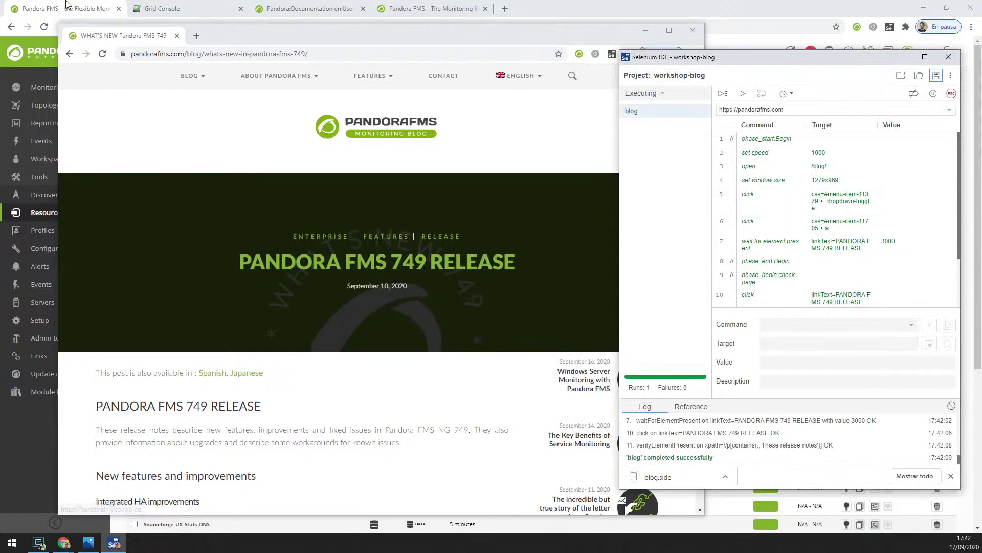
# Switch to the Pandora FMS console, load blog.side from the WUX folder into the blog module, and update the module.
pyautogui.hotkey('alt', 'Tab')
pyautogui.click(149, 212)
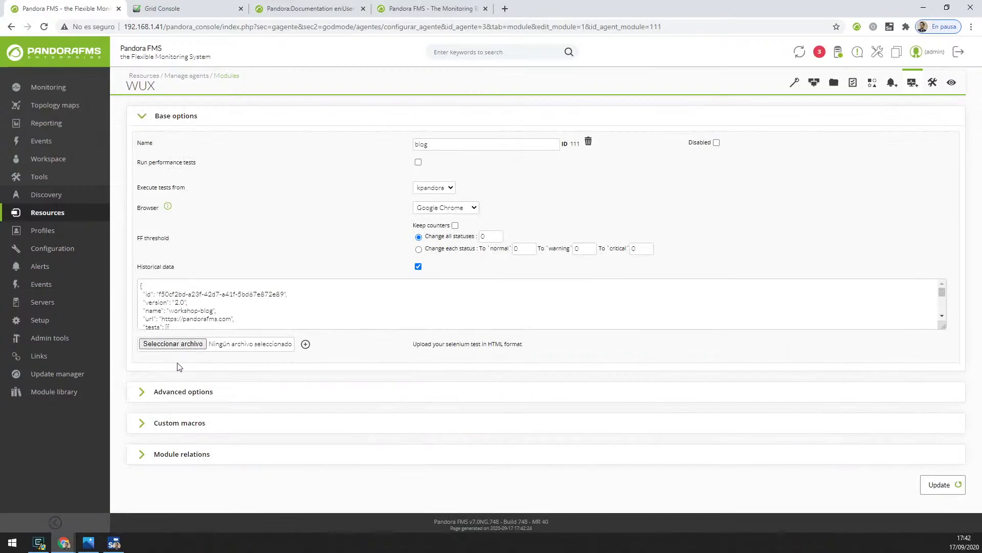
pyautogui.click(181, 341)
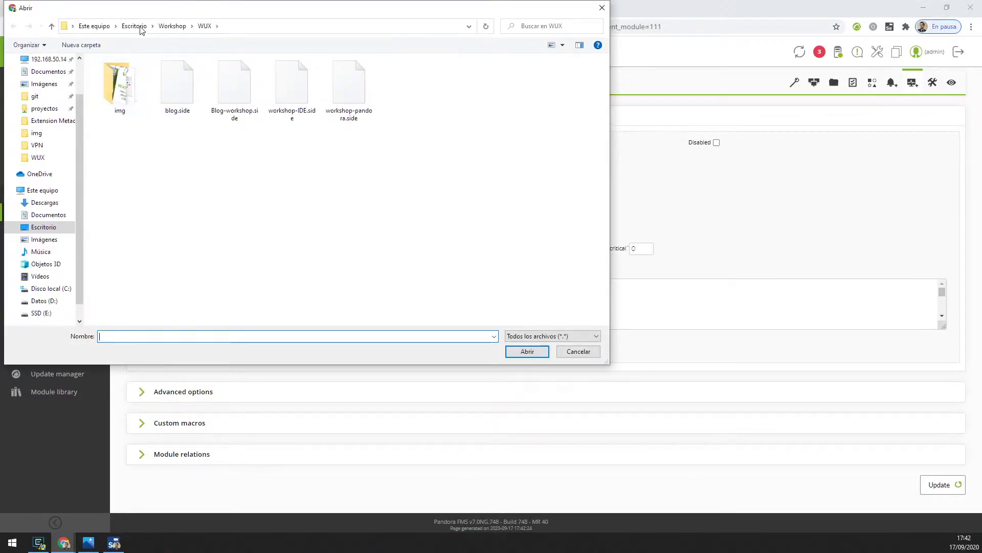
pyautogui.moveTo(161, 13); pyautogui.dragTo(265, 91)
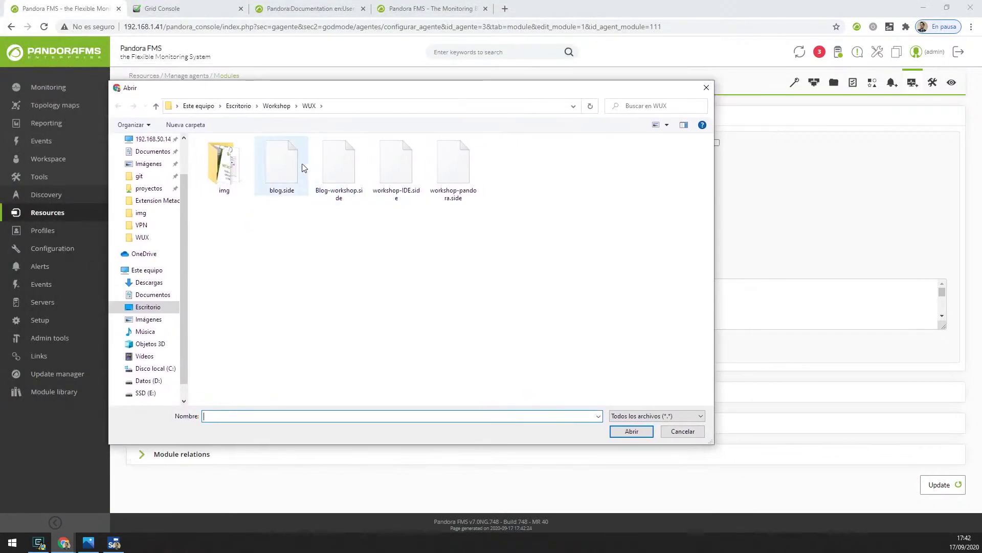
pyautogui.doubleClick(284, 169)
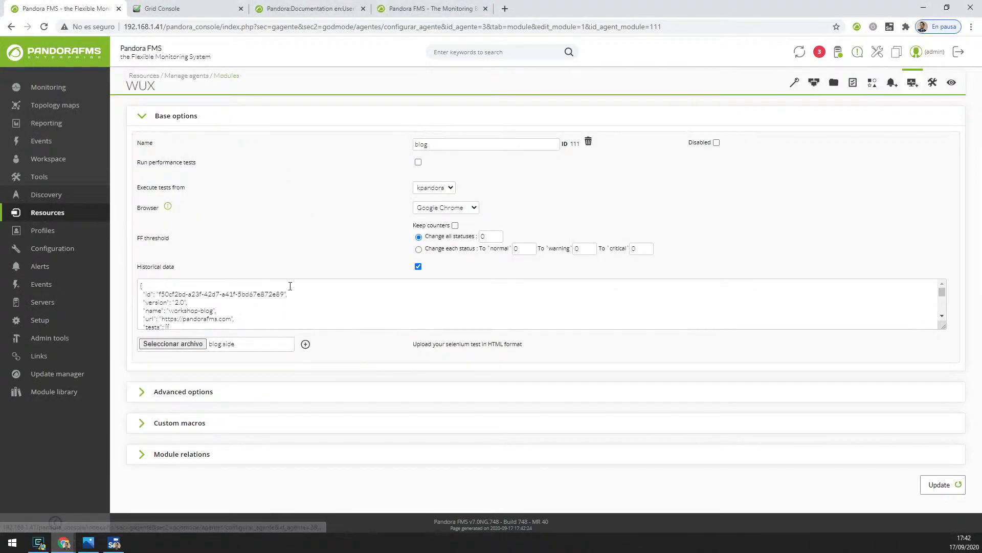
pyautogui.click(306, 343)
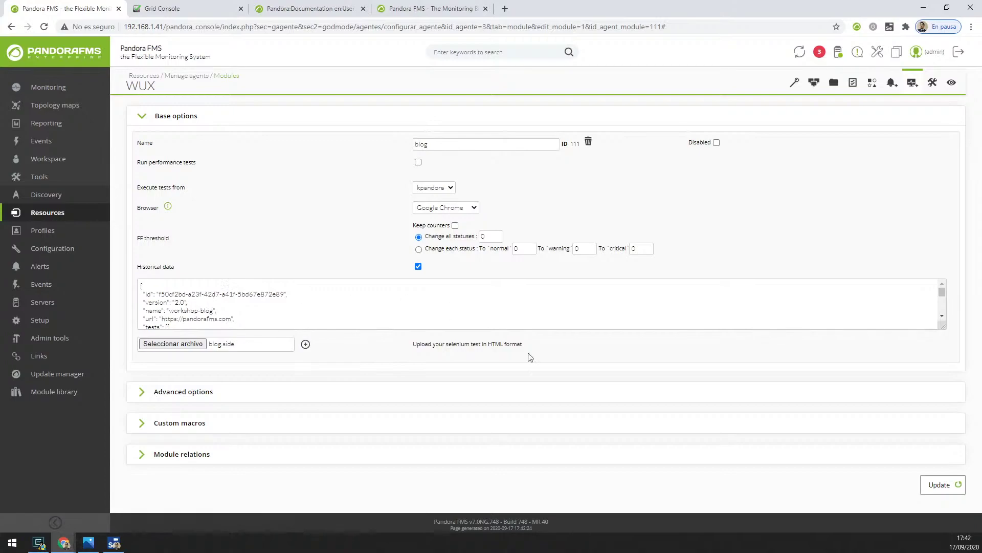
pyautogui.click(938, 486)
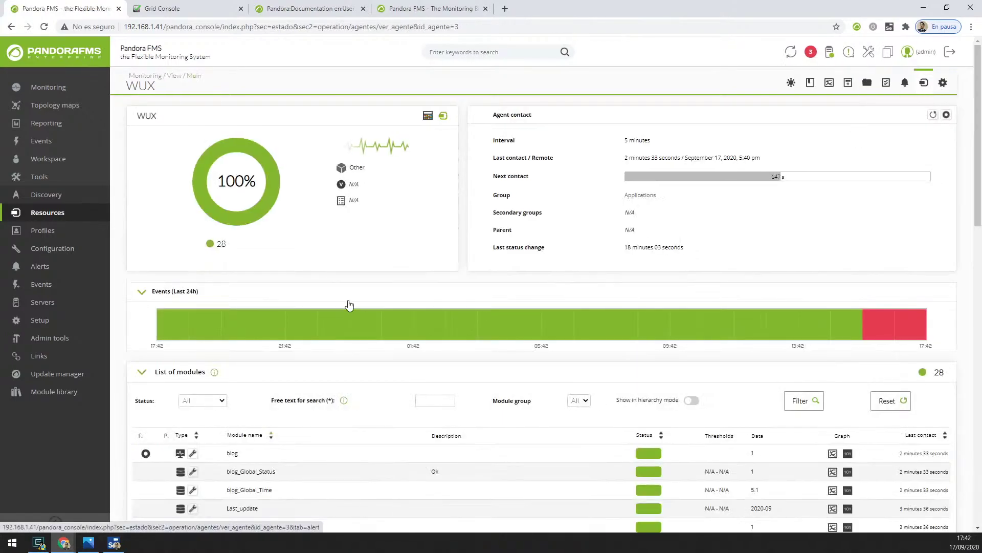
# Force an execution of the blog module in the WUX agent's module list and refresh the agent view.
pyautogui.scroll(-2, 153, 353)
pyautogui.click(146, 351)
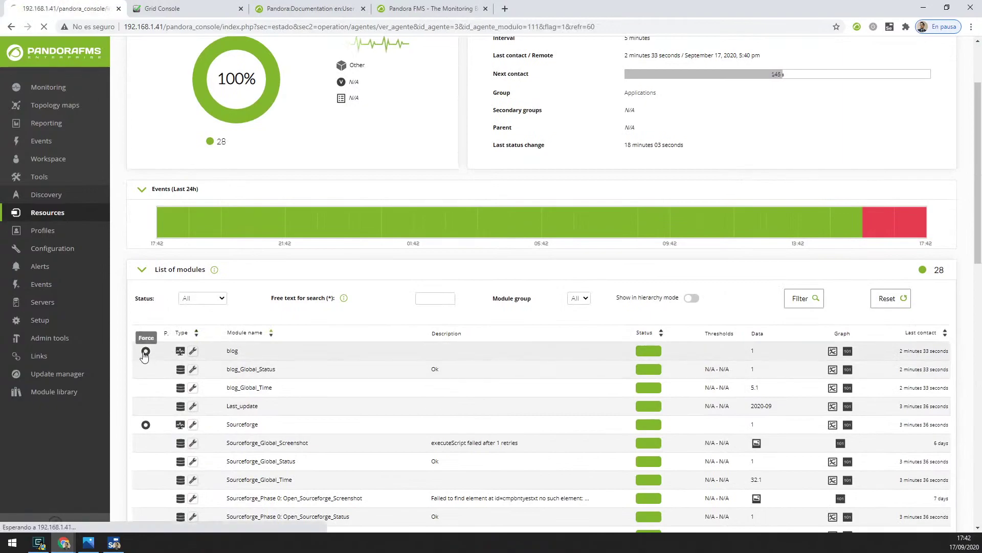
pyautogui.scroll(-3, 146, 353)
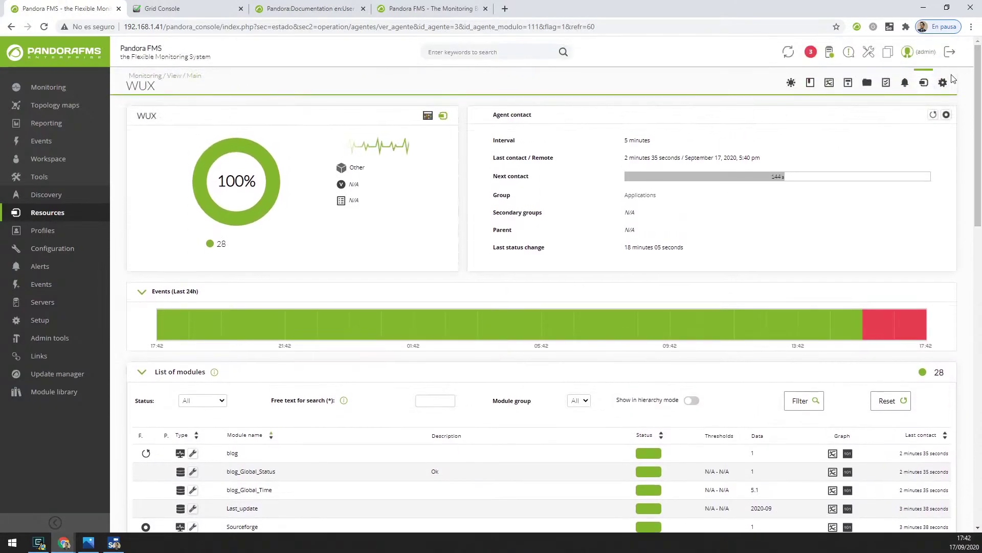
pyautogui.scroll(-2, 438, 234)
pyautogui.scroll(-2, 438, 234)
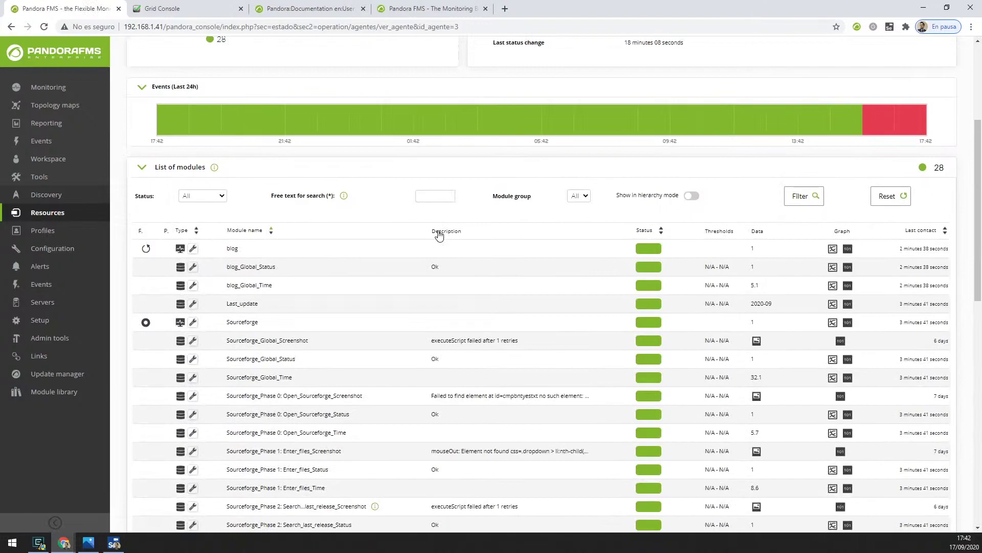
pyautogui.scroll(4, 297, 259)
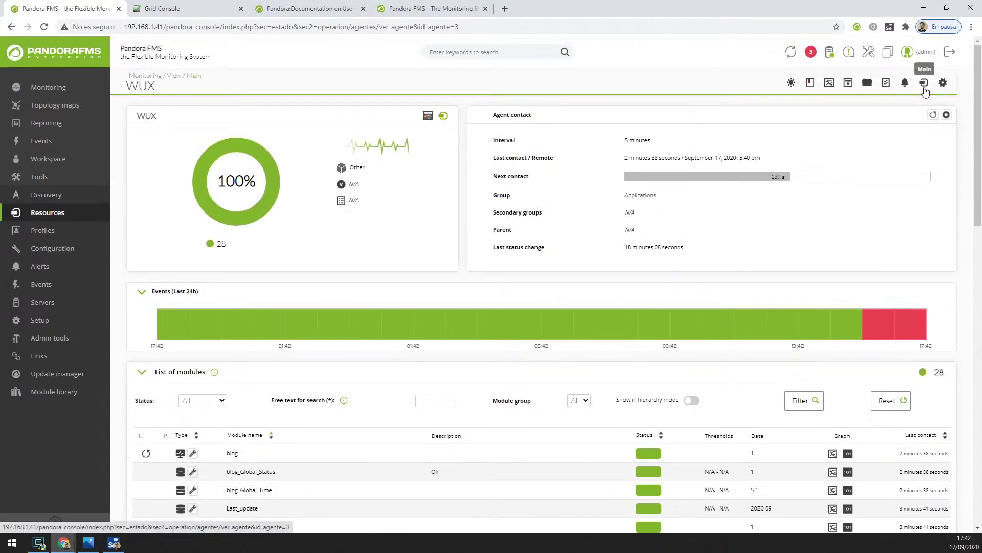
# Check the browser nodes in the Selenium Grid Console, and return to reload the WUX agent's main view.
pyautogui.click(168, 9)
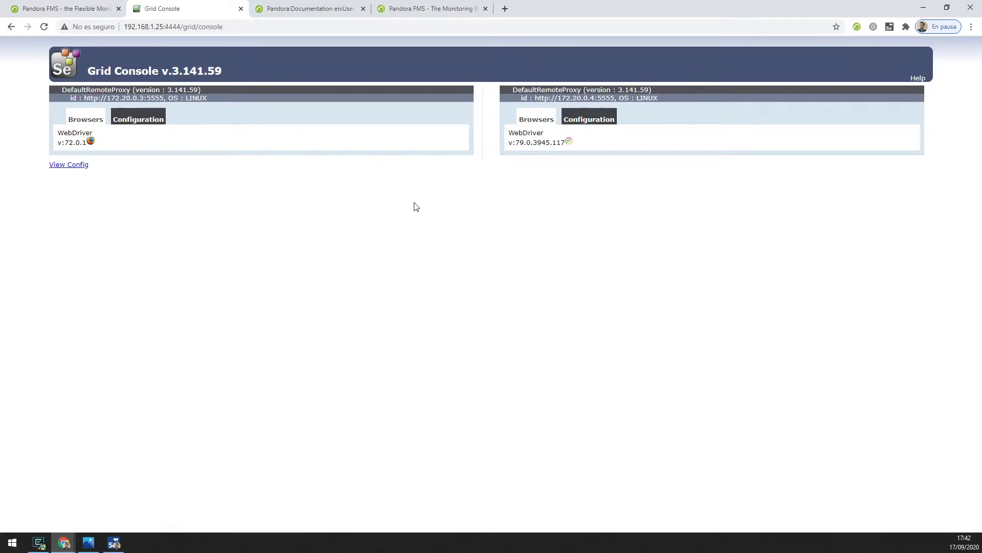
pyautogui.click(81, 6)
pyautogui.click(926, 84)
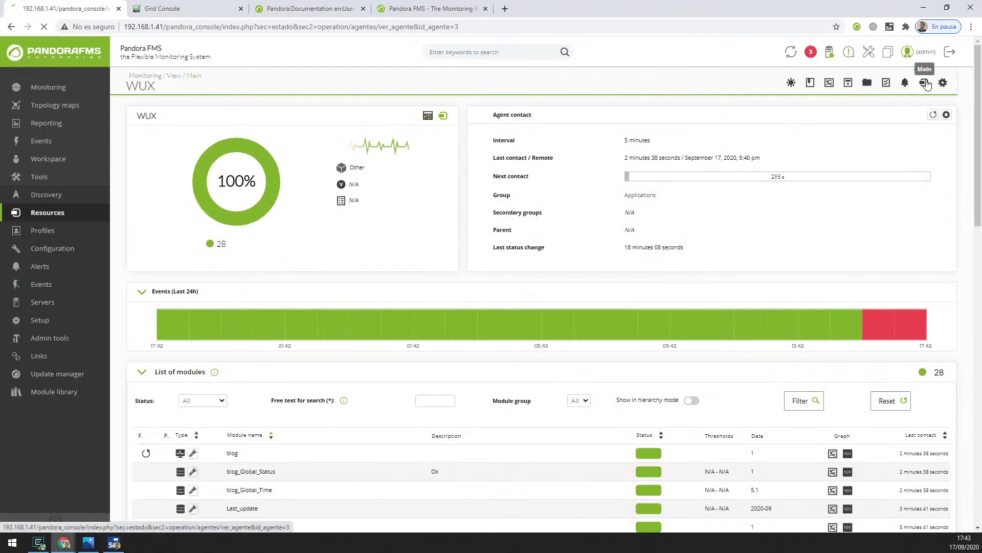
# Filter the WUX agent's list of modules by the text "blog".
pyautogui.scroll(-3, 656, 237)
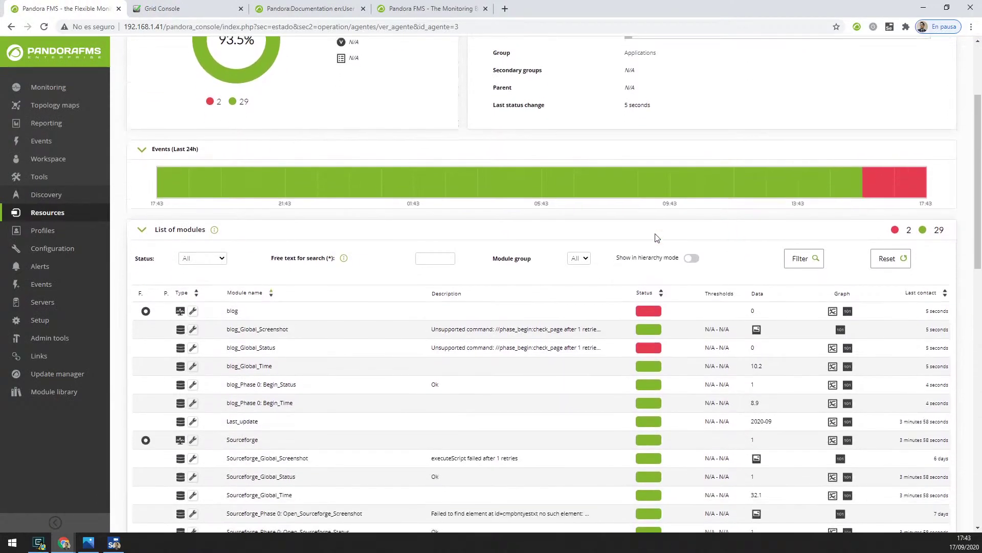
pyautogui.write('b')
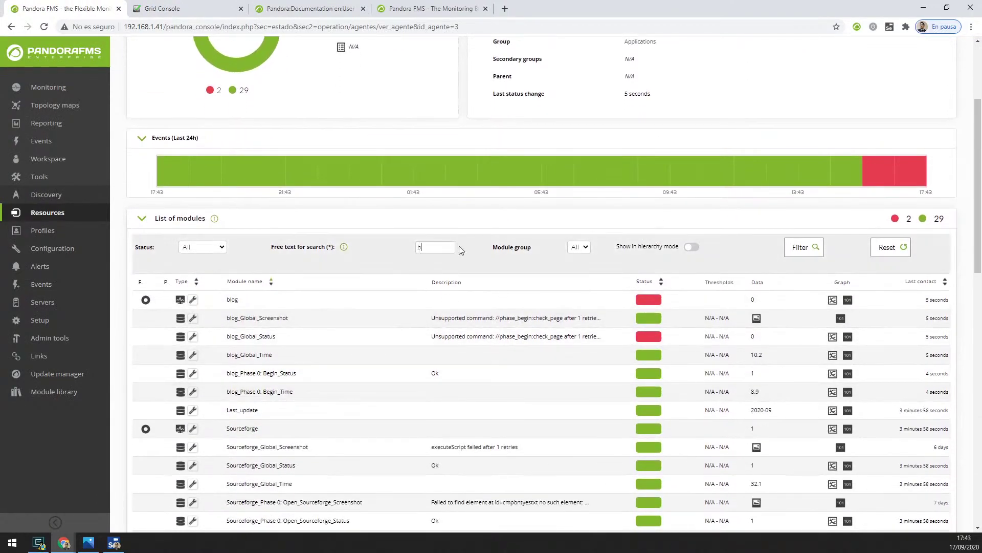
pyautogui.write('log')
pyautogui.click(804, 247)
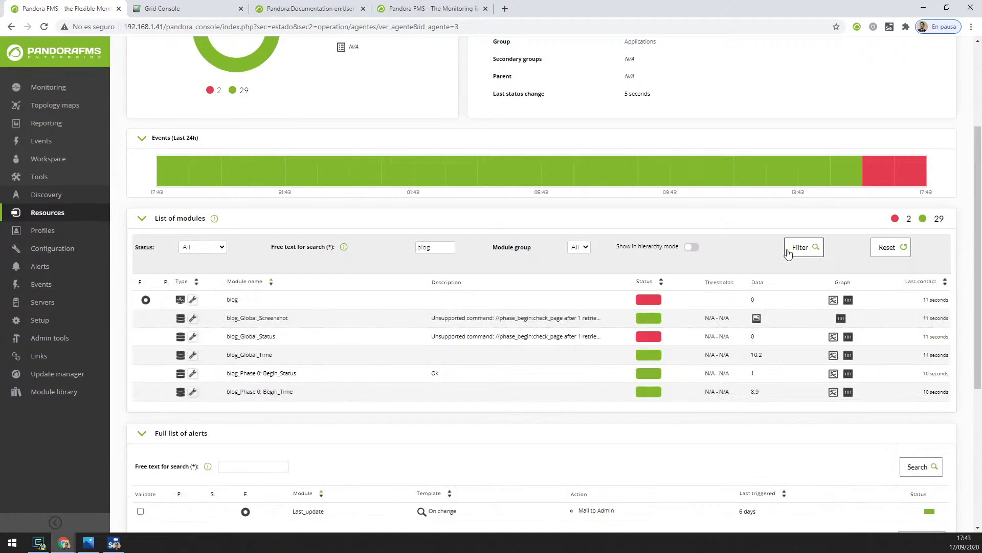
pyautogui.scroll(-1, 359, 312)
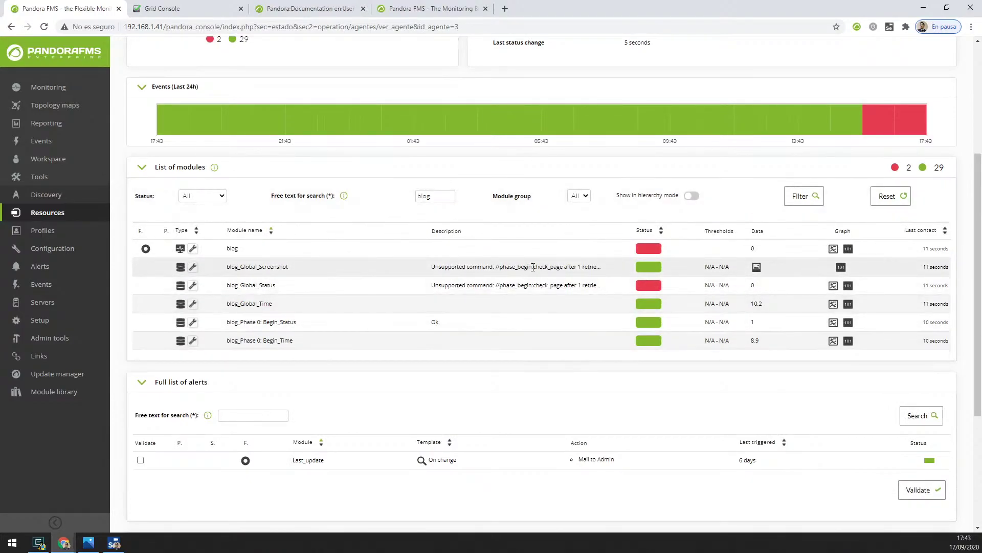
# Switch to Selenium IDE and change the disabled phase_begin:check_page command to phase_start:check_page.
pyautogui.click(113, 542)
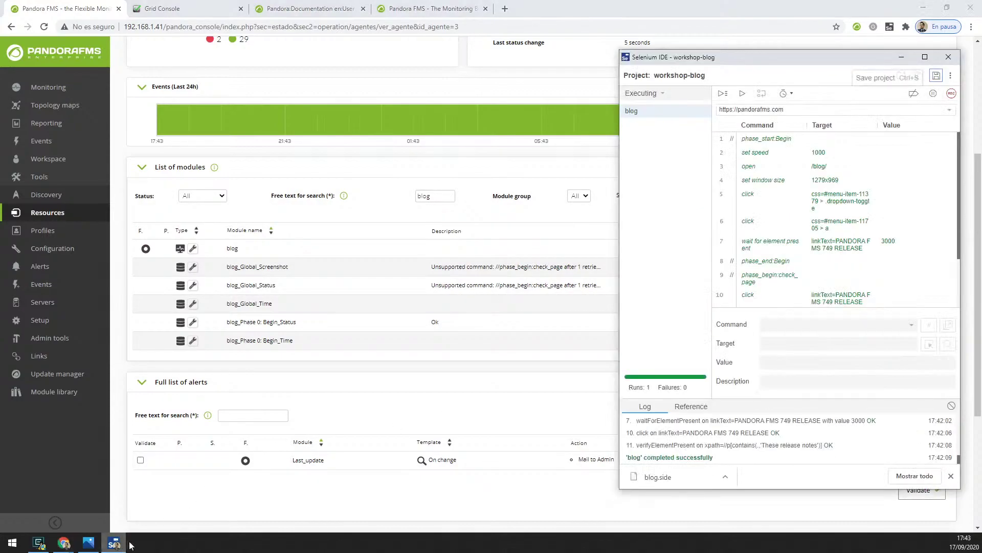
pyautogui.click(775, 287)
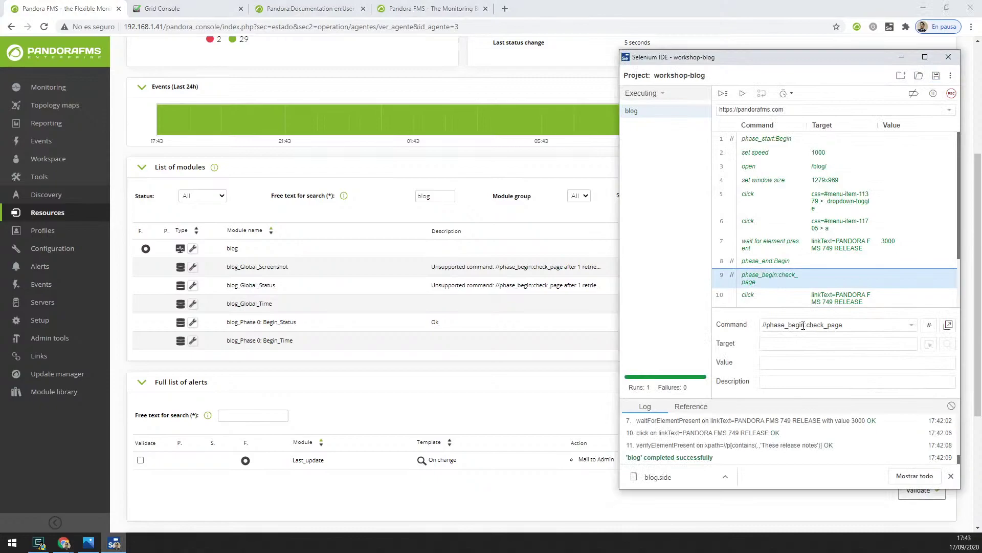
pyautogui.moveTo(804, 325); pyautogui.dragTo(796, 327)
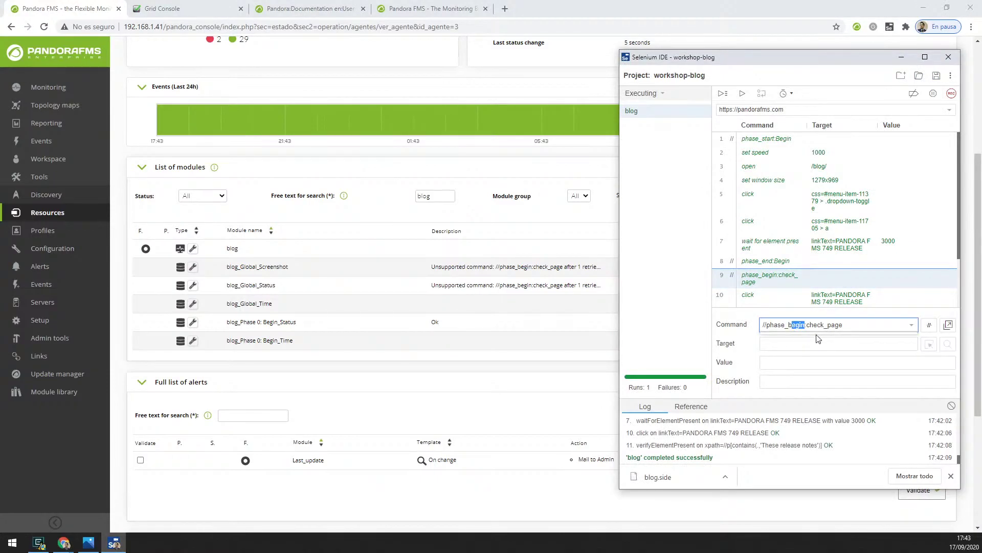
pyautogui.write('start')
pyautogui.scroll(-2, 803, 268)
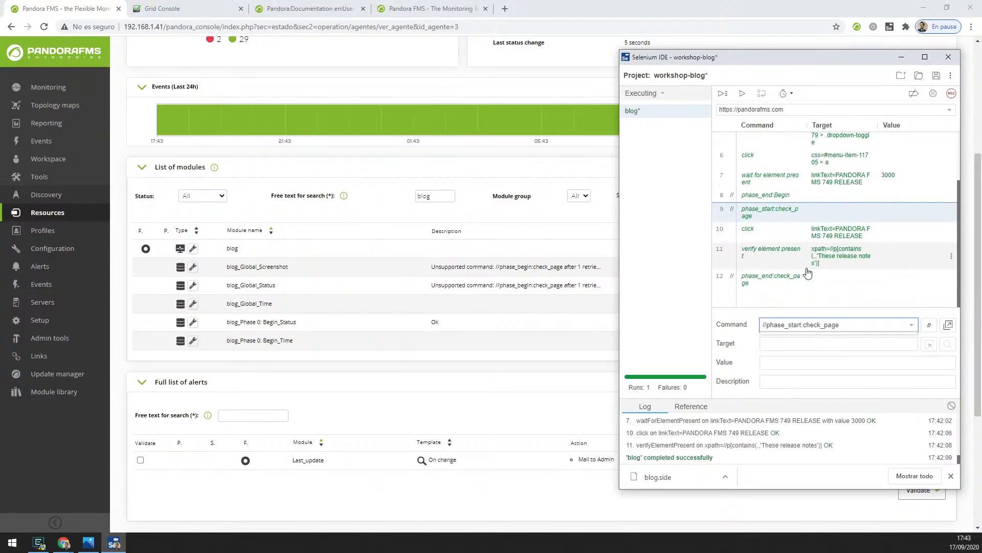
pyautogui.scroll(3, 801, 276)
# Save the corrected project over blog.side in the WUX folder and dismiss the download bar.
pyautogui.click(937, 77)
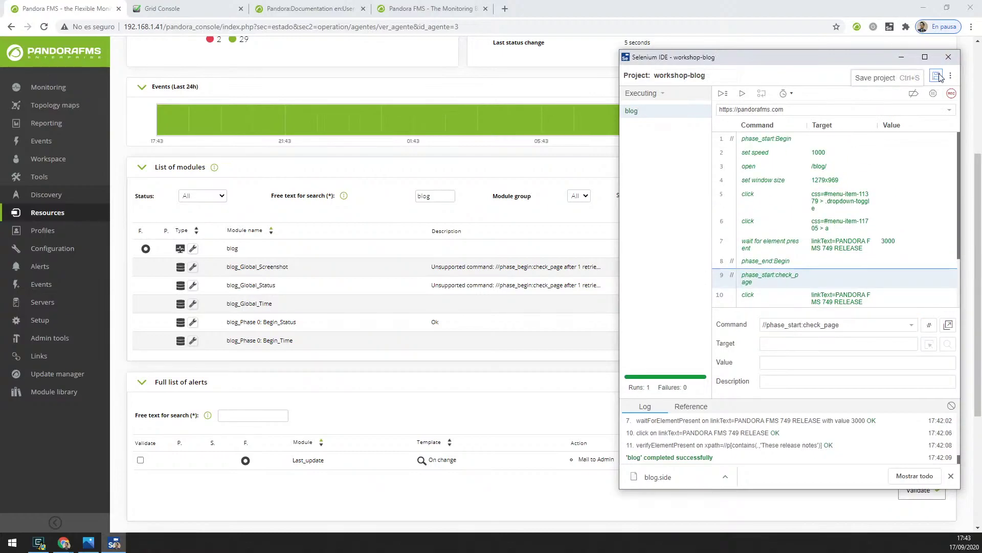
pyautogui.click(406, 182)
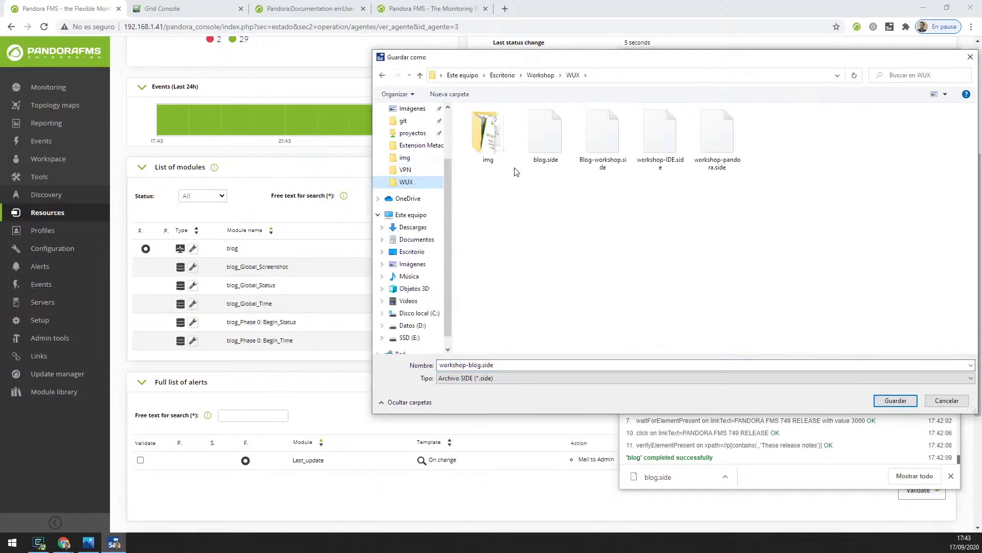
pyautogui.doubleClick(546, 133)
pyautogui.click(518, 277)
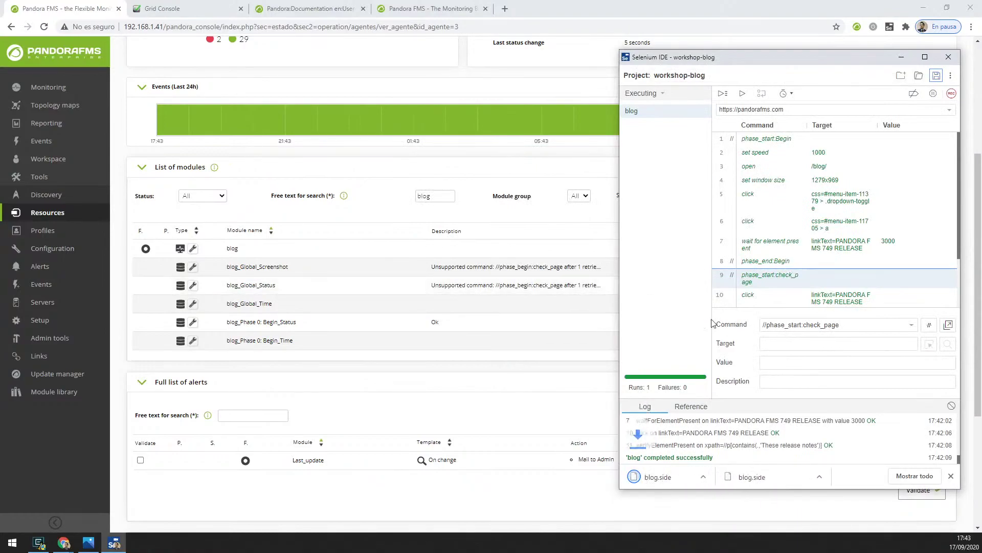
pyautogui.click(950, 476)
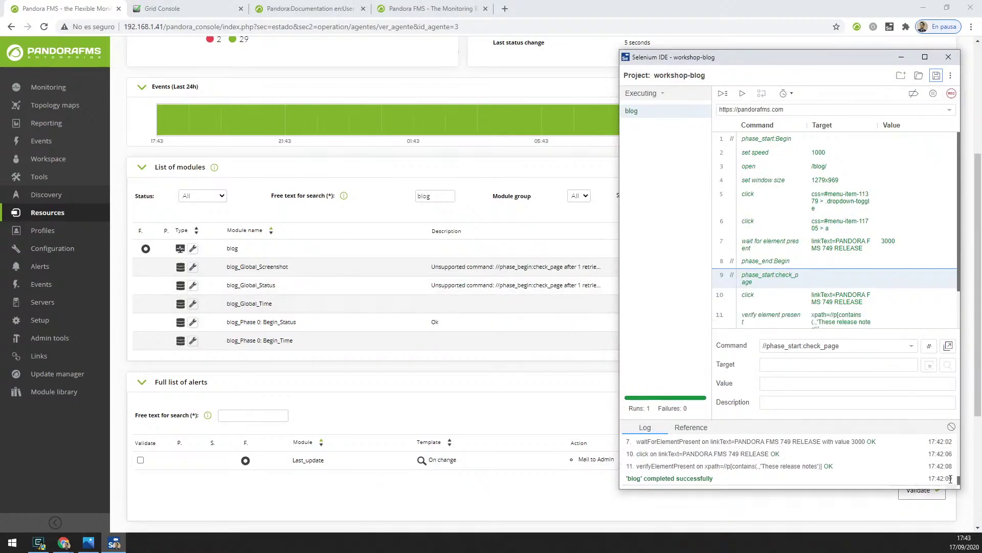
# Return to the Pandora FMS console, examine the blog_Global_Screenshot module's description, and open its captured snapshot.
pyautogui.click(295, 264)
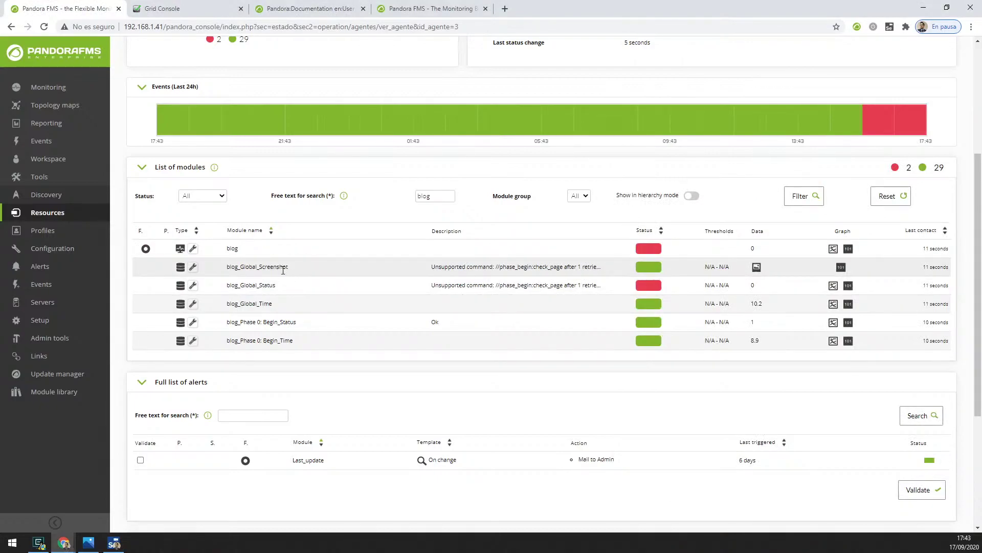
pyautogui.moveTo(301, 273); pyautogui.dragTo(236, 270)
pyautogui.click(236, 270)
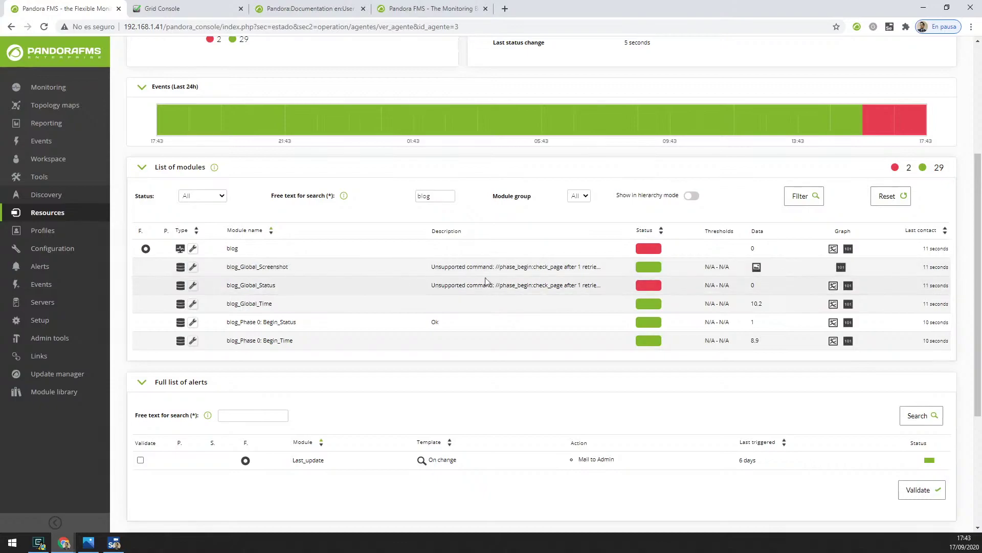
pyautogui.moveTo(501, 267); pyautogui.dragTo(532, 267)
pyautogui.click(597, 271)
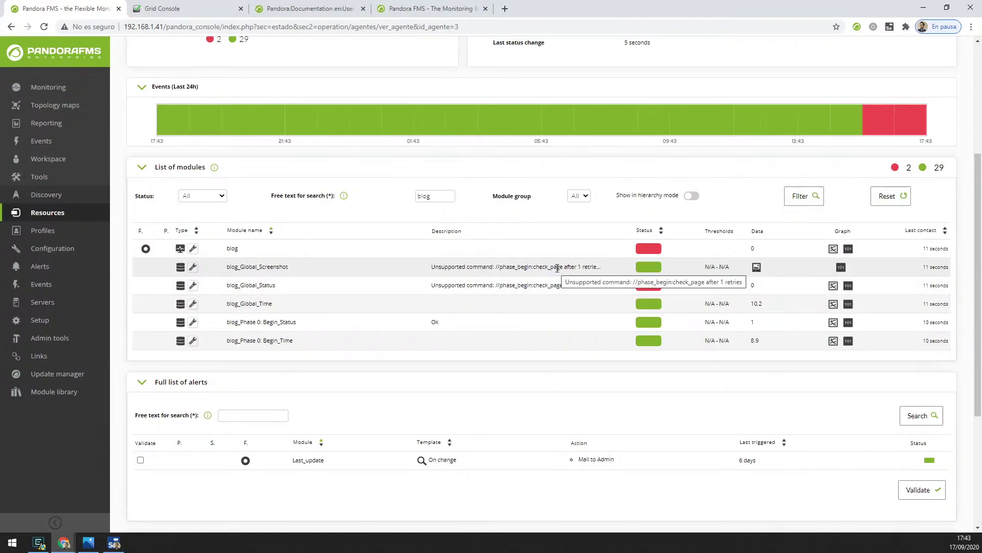
pyautogui.moveTo(658, 287)
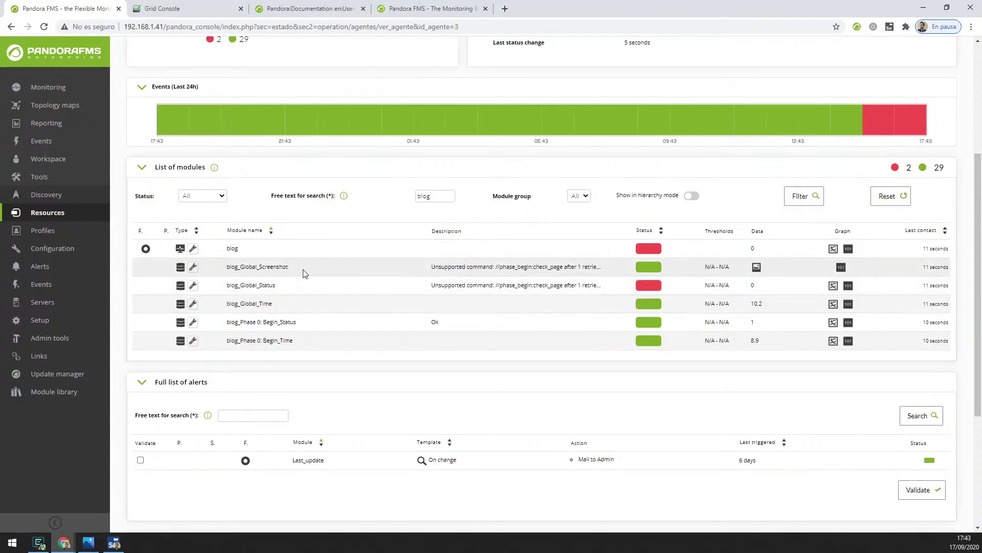
pyautogui.moveTo(297, 270); pyautogui.dragTo(268, 270)
pyautogui.click(313, 262)
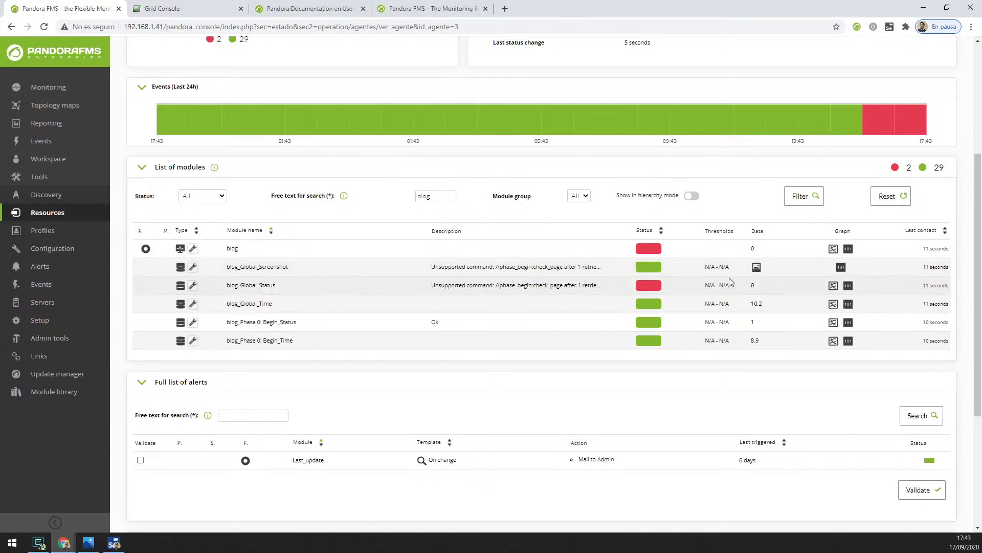
pyautogui.click(757, 267)
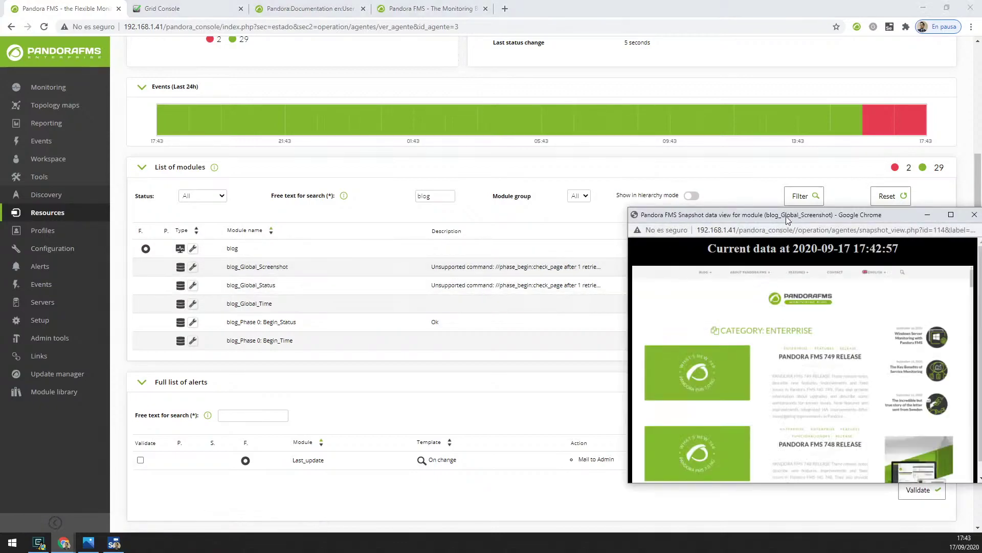
# Examine the blog_Global_Screenshot snapshot beside the module list, and close the snapshot window.
pyautogui.moveTo(781, 216); pyautogui.dragTo(555, 122)
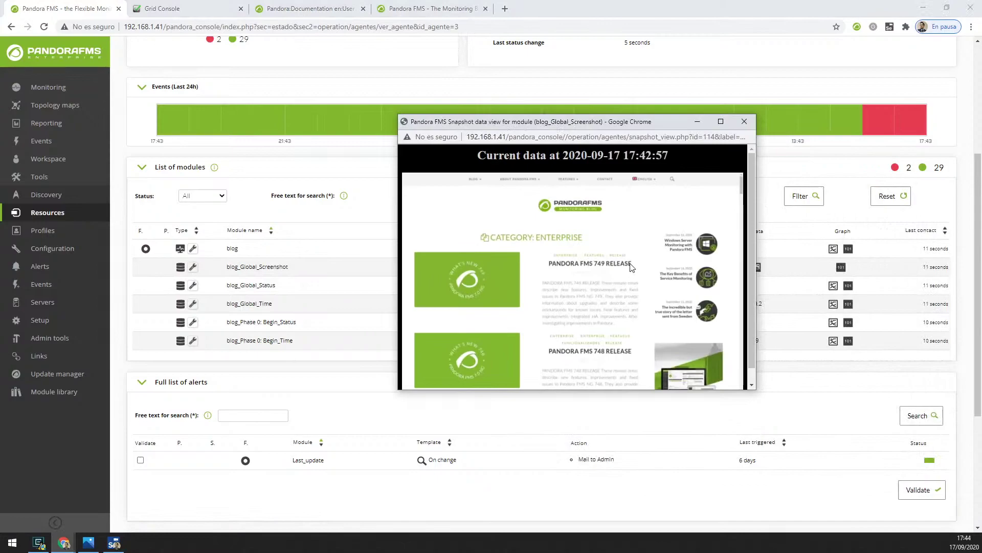
pyautogui.scroll(-1, 632, 267)
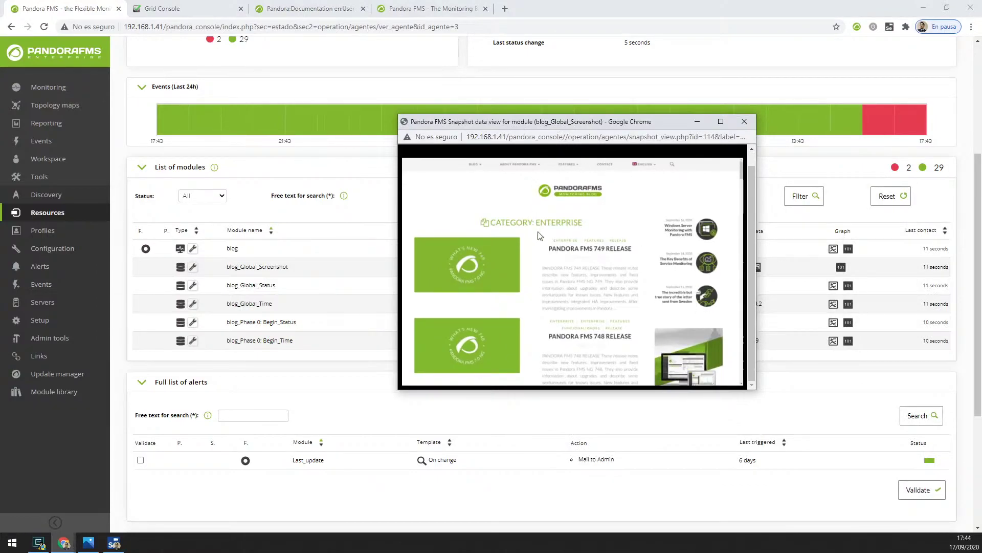
pyautogui.scroll(1, 499, 265)
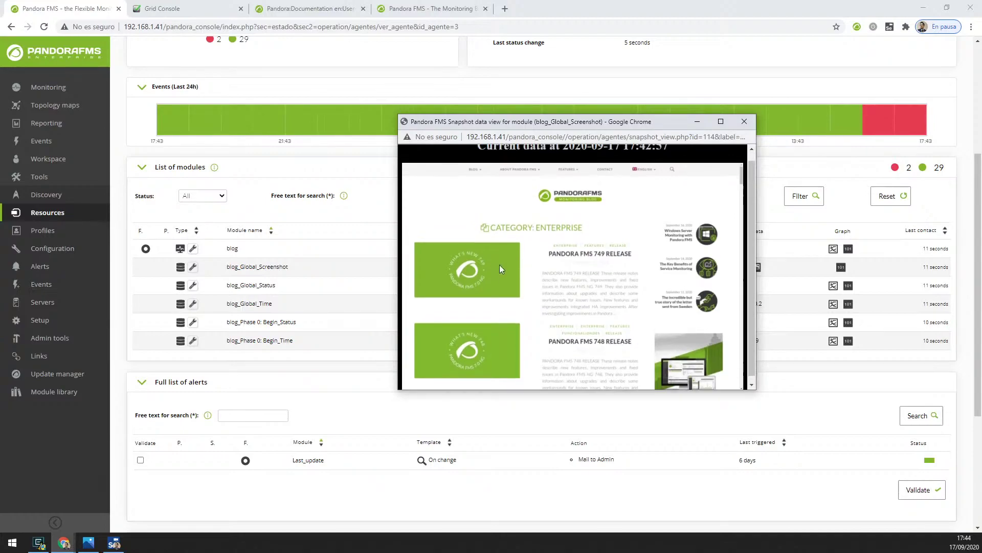
pyautogui.scroll(-1, 500, 265)
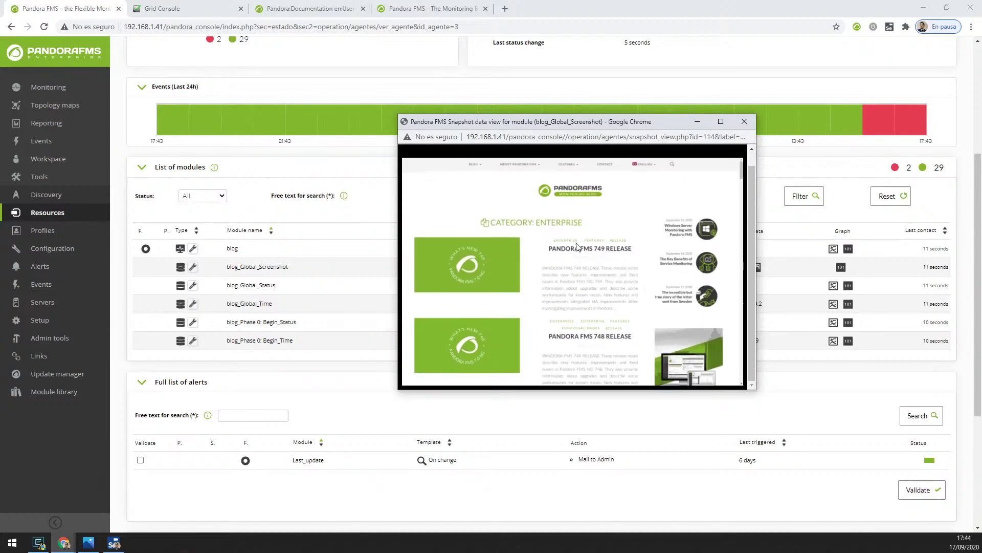
pyautogui.moveTo(538, 127); pyautogui.dragTo(297, 210)
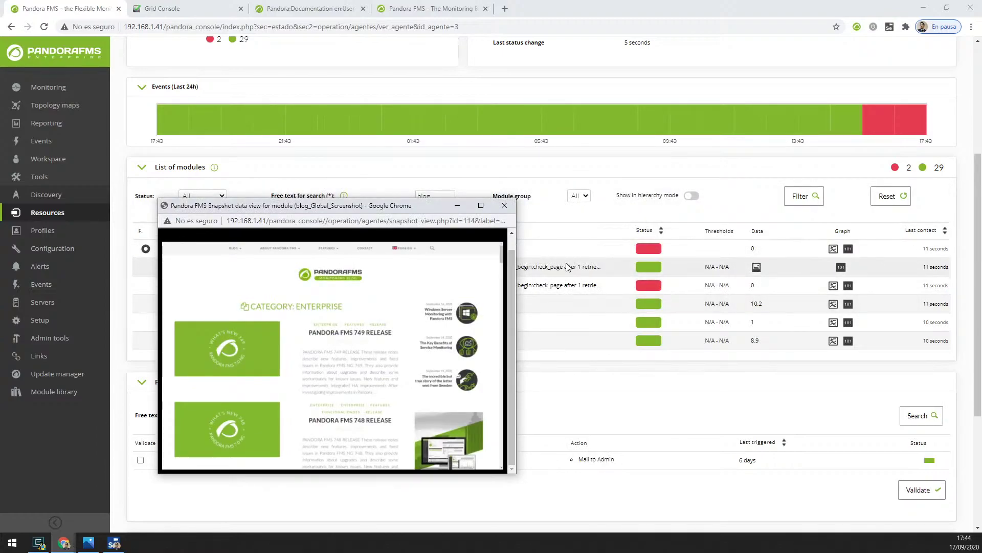
pyautogui.moveTo(413, 205); pyautogui.dragTo(496, 134)
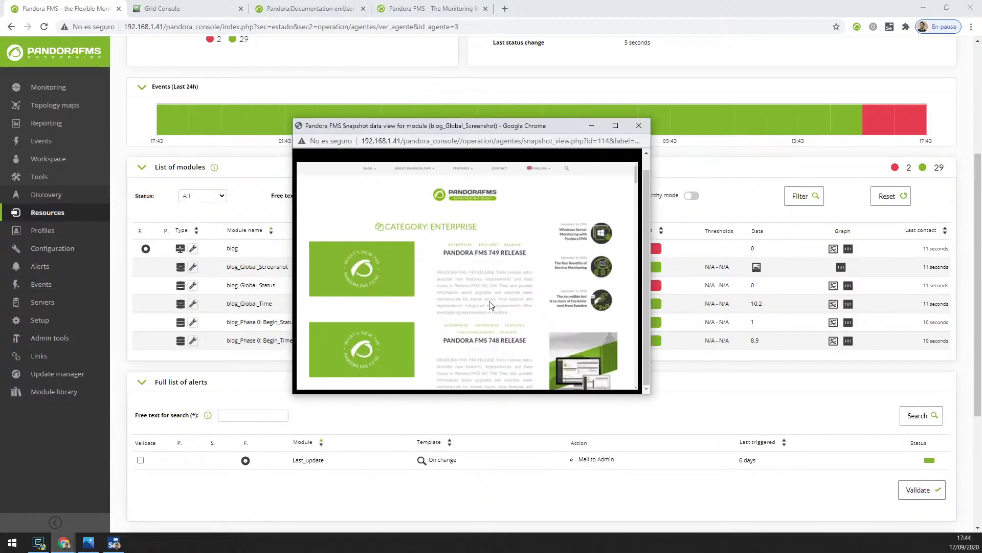
pyautogui.click(639, 126)
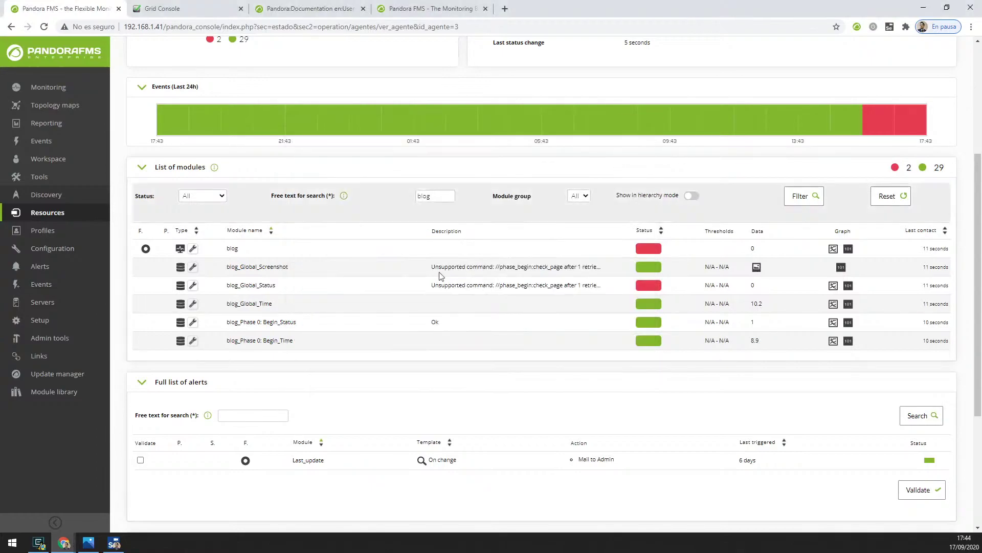
pyautogui.click(193, 248)
pyautogui.click(173, 344)
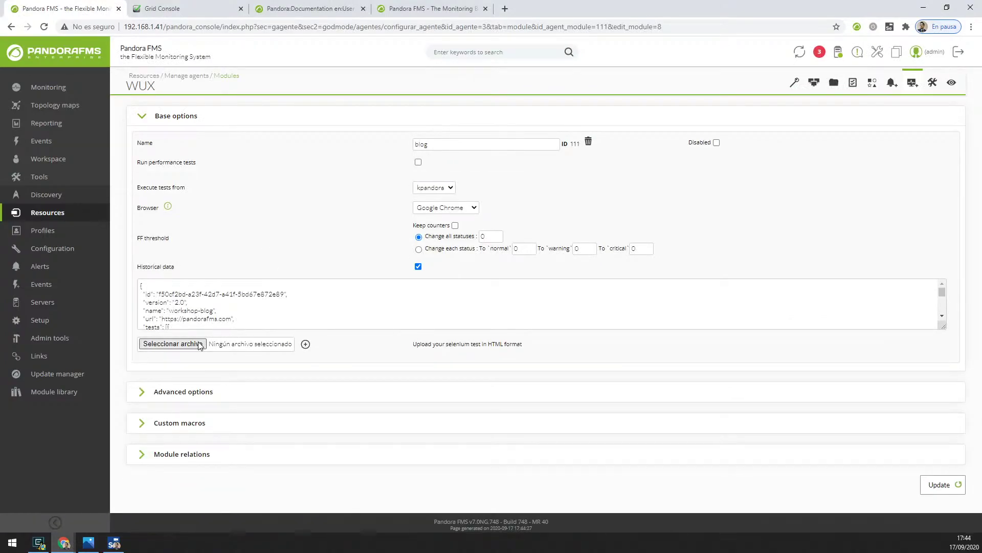
pyautogui.press('Escape')
pyautogui.click(305, 344)
pyautogui.click(951, 87)
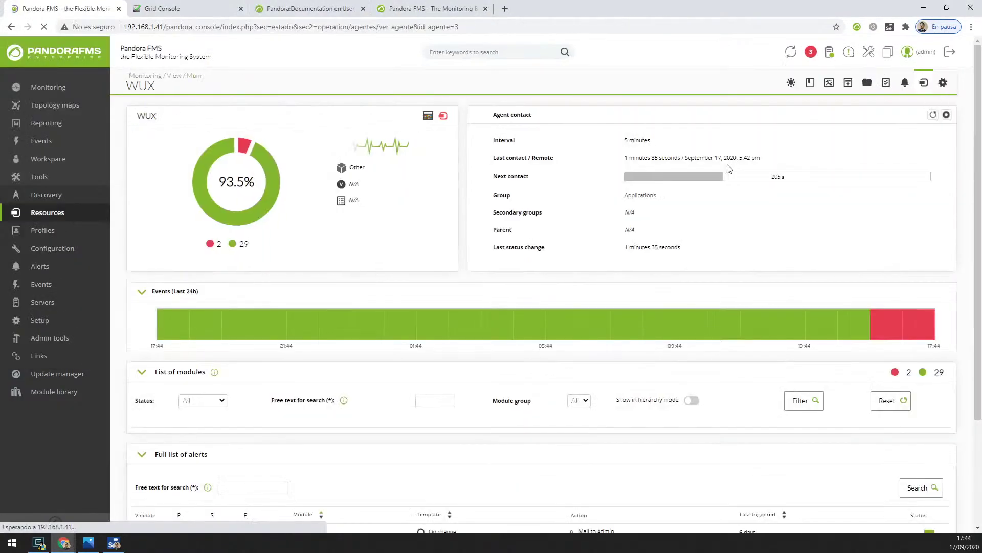
# Open the blog module in the WUX agent's configuration, load the corrected blog.side file, and update the module.
pyautogui.click(943, 82)
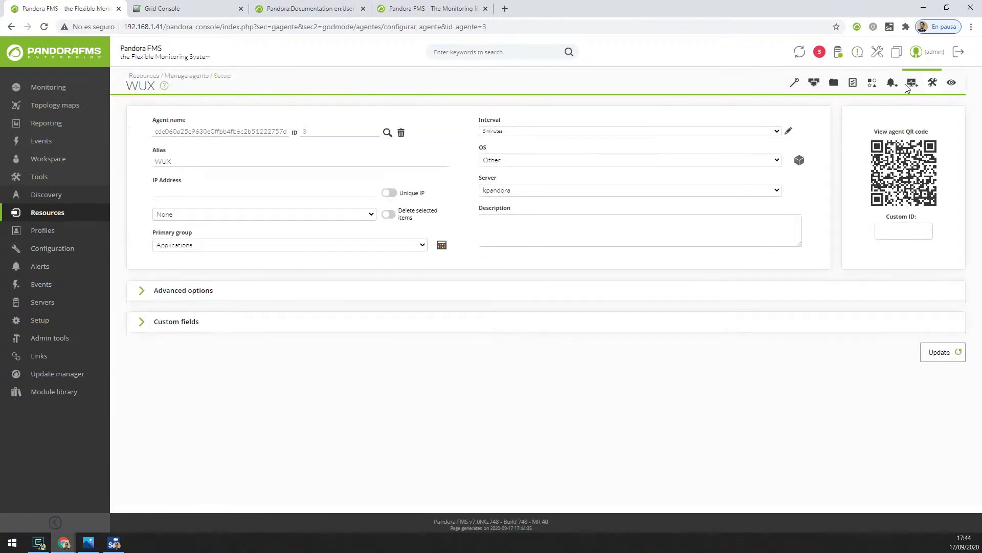
pyautogui.click(911, 84)
pyautogui.click(155, 212)
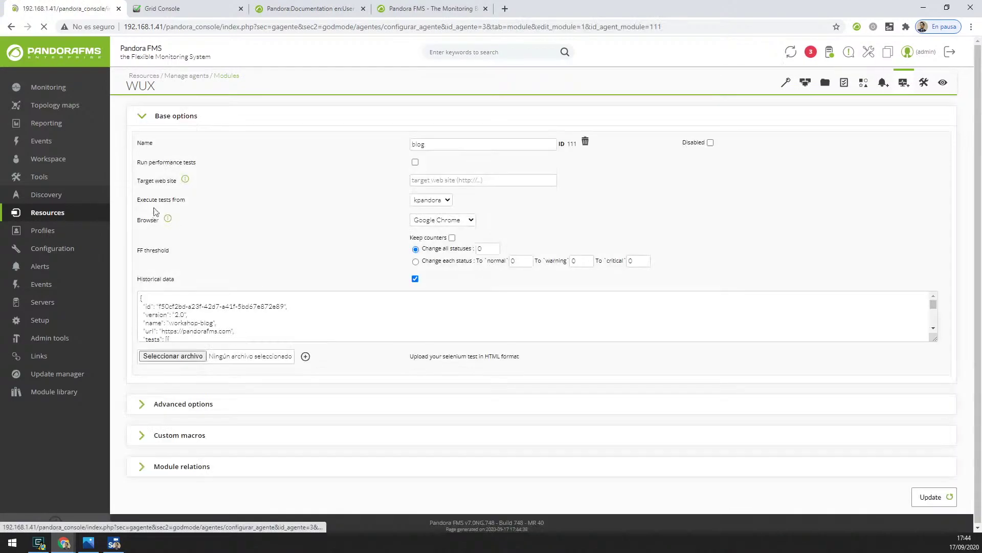
pyautogui.click(172, 344)
pyautogui.click(180, 110)
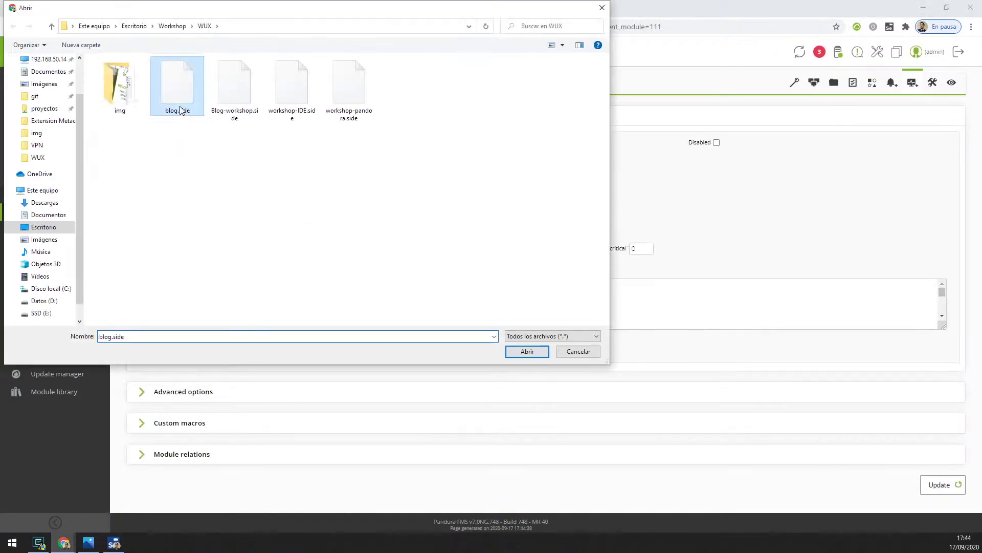
pyautogui.doubleClick(180, 110)
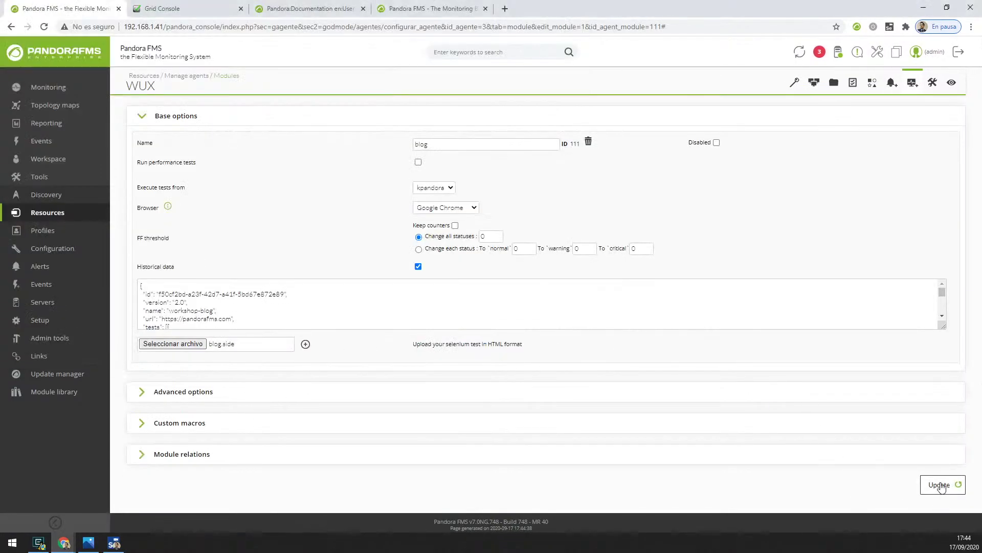
pyautogui.click(940, 486)
# Return to the WUX agent's main view and force an immediate run of the blog module.
pyautogui.click(941, 90)
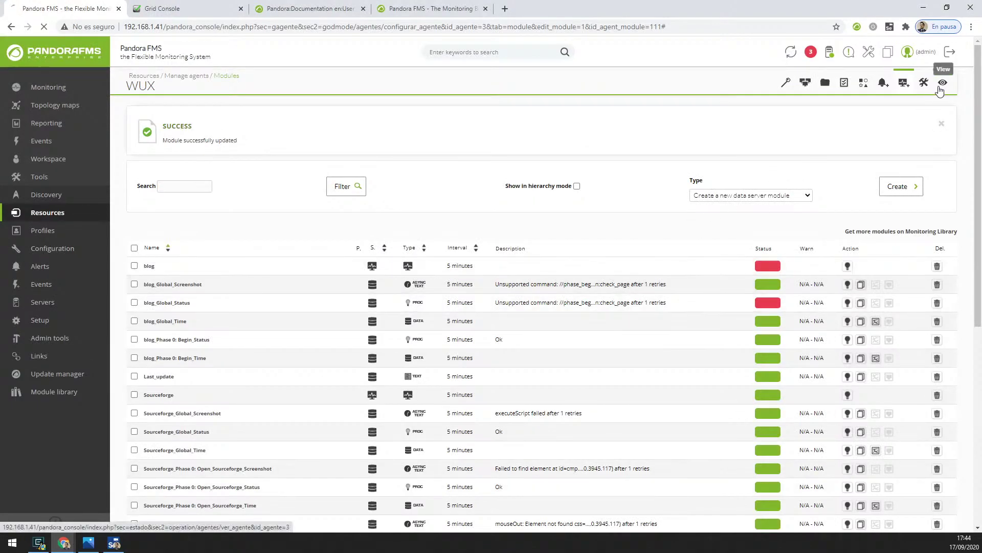
pyautogui.click(146, 453)
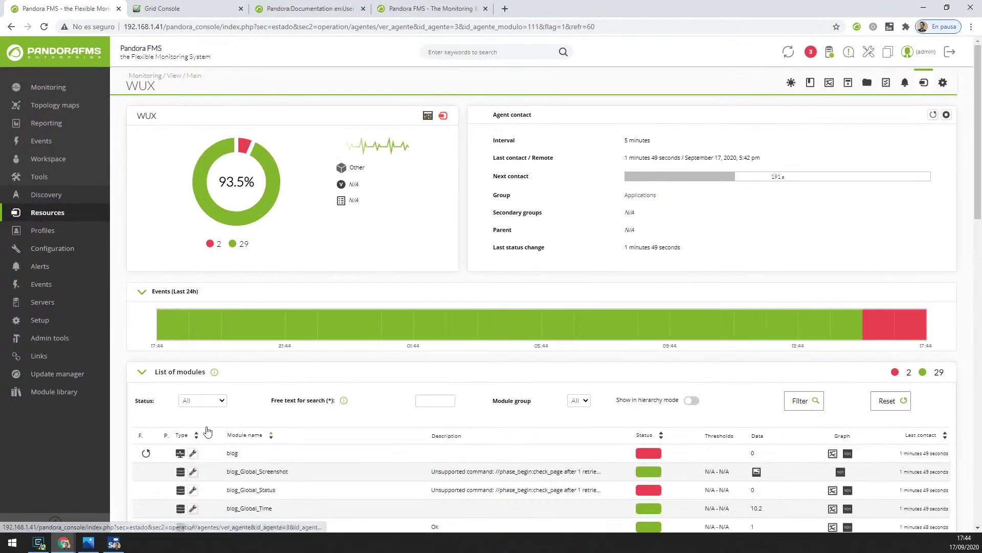
pyautogui.click(927, 86)
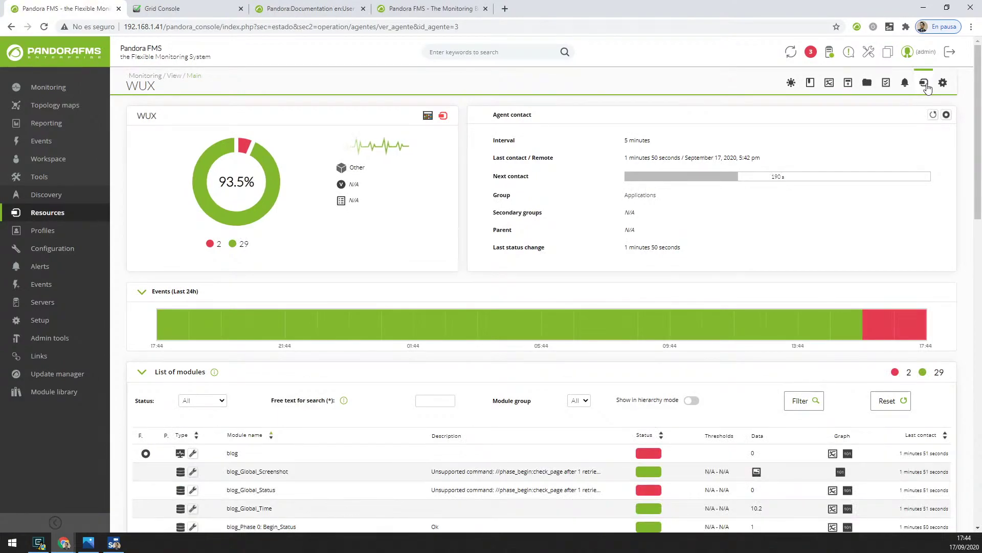
# Check the agent's module list for new blog results and look at the Selenium Grid Console for running activity.
pyautogui.scroll(-3, 493, 287)
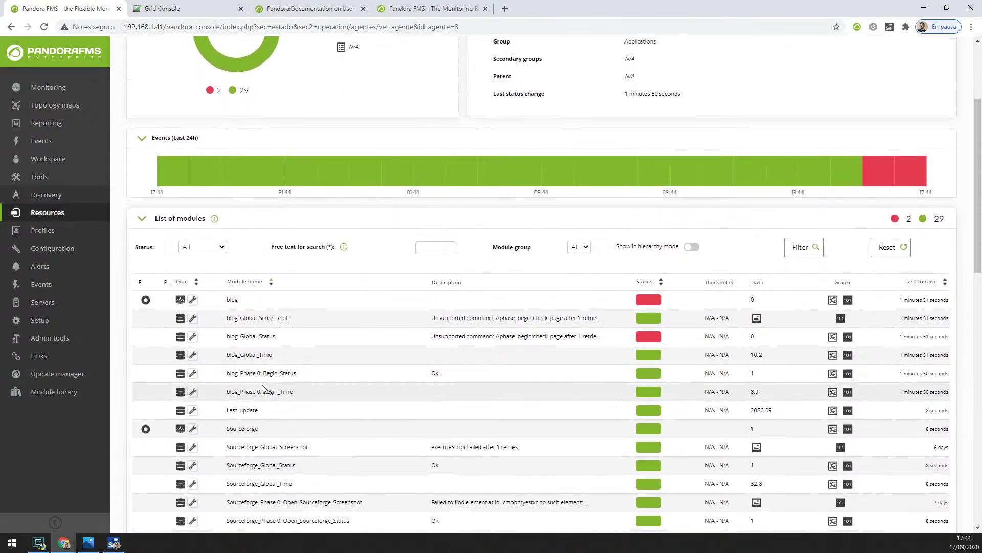
pyautogui.scroll(3, 728, 218)
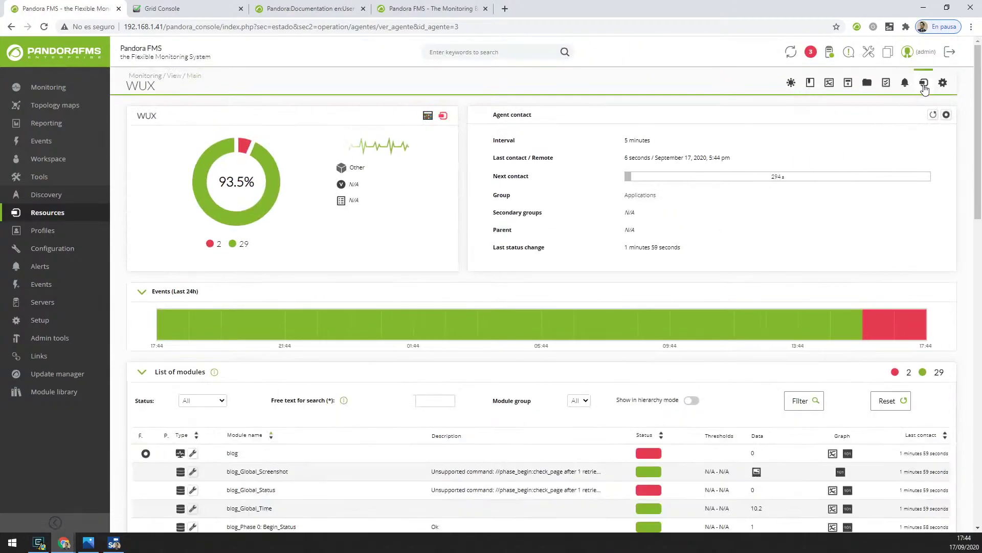
pyautogui.scroll(-2, 362, 419)
pyautogui.click(179, 8)
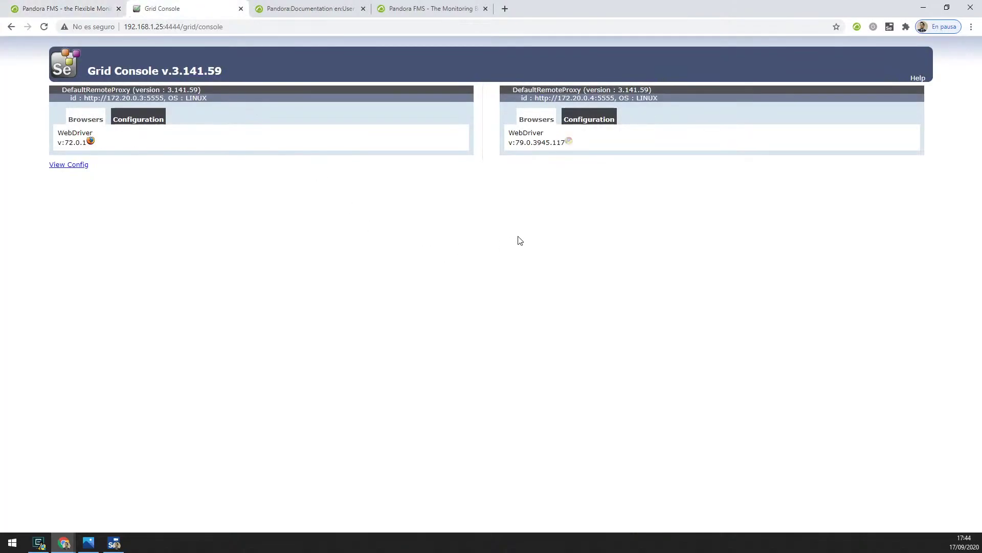
# Return to the Pandora FMS console, refresh the agent view, and examine the blog modules for Phase 0: Begin and Phase 1: check_page.
pyautogui.click(67, 7)
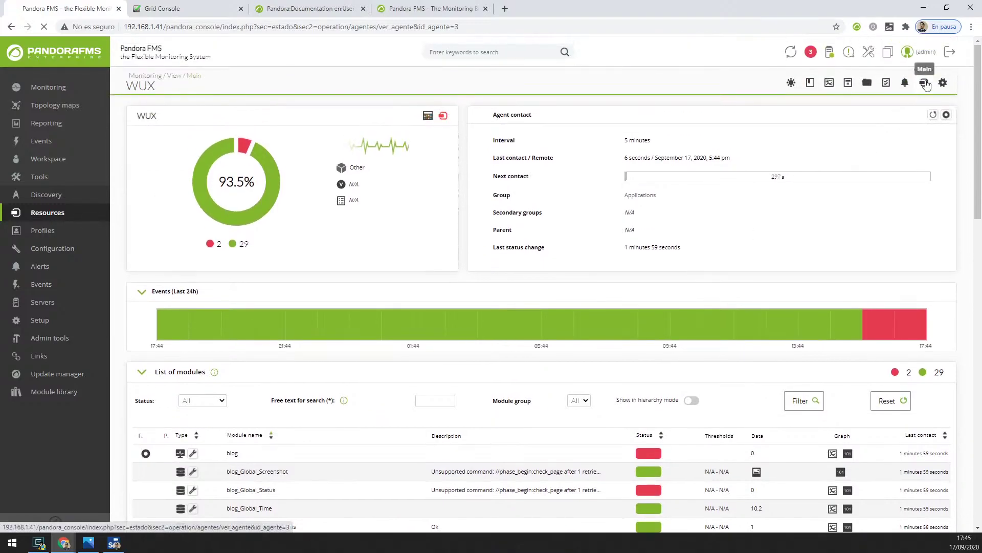
pyautogui.click(933, 115)
pyautogui.scroll(-2, 527, 358)
pyautogui.scroll(-1, 527, 351)
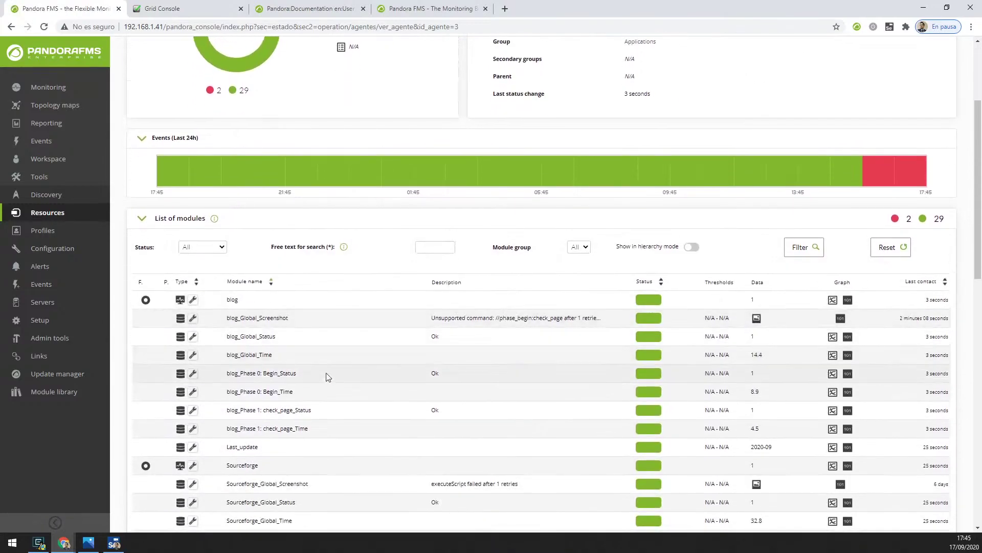
pyautogui.scroll(-1, 329, 404)
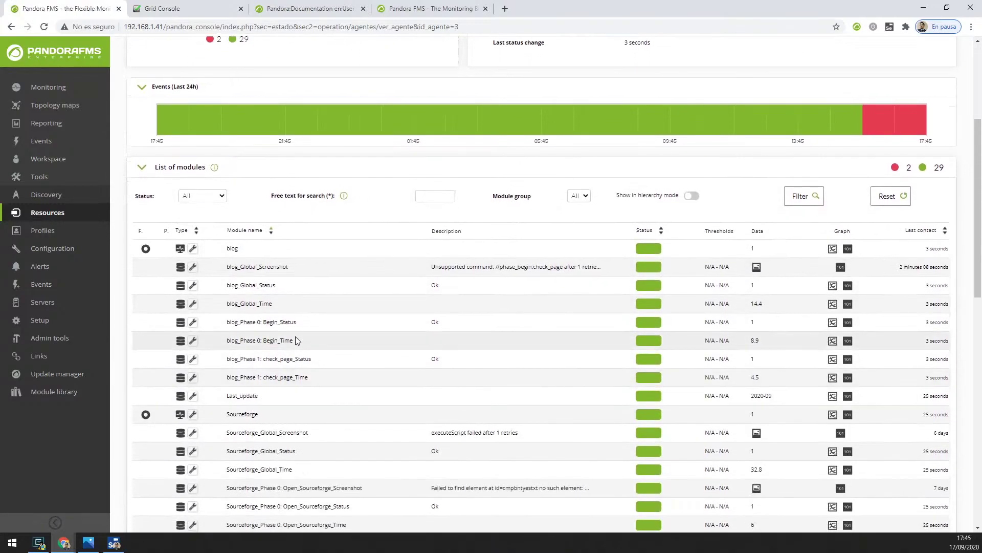
pyautogui.moveTo(256, 322); pyautogui.dragTo(298, 322)
pyautogui.click(260, 328)
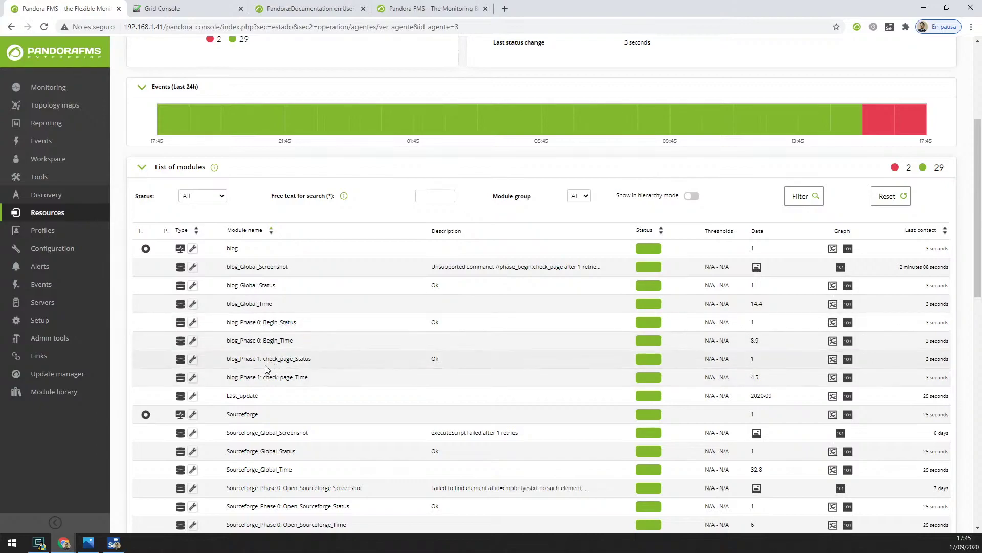
pyautogui.click(292, 358)
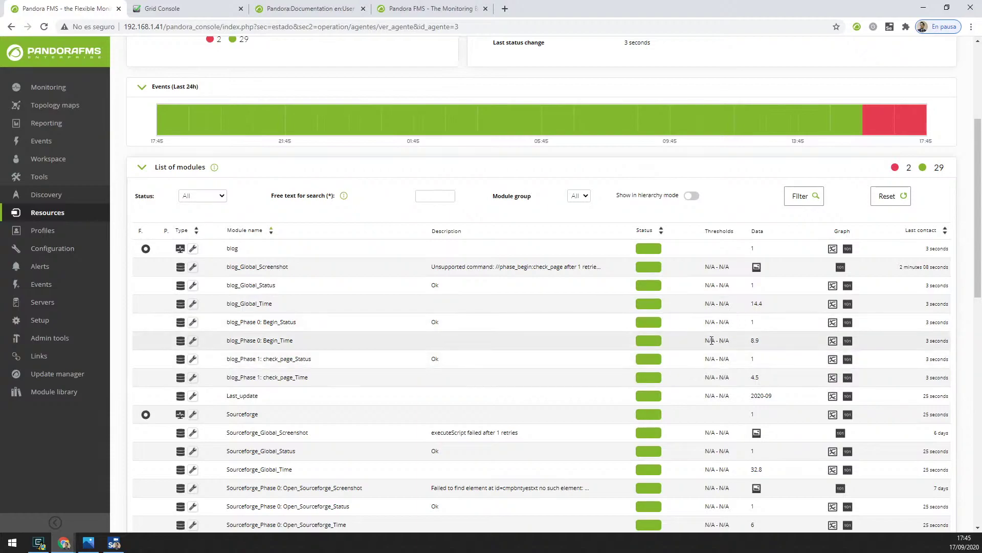
# Open the WUX agent's WUX Console and show the blog transaction.
pyautogui.scroll(4, 711, 348)
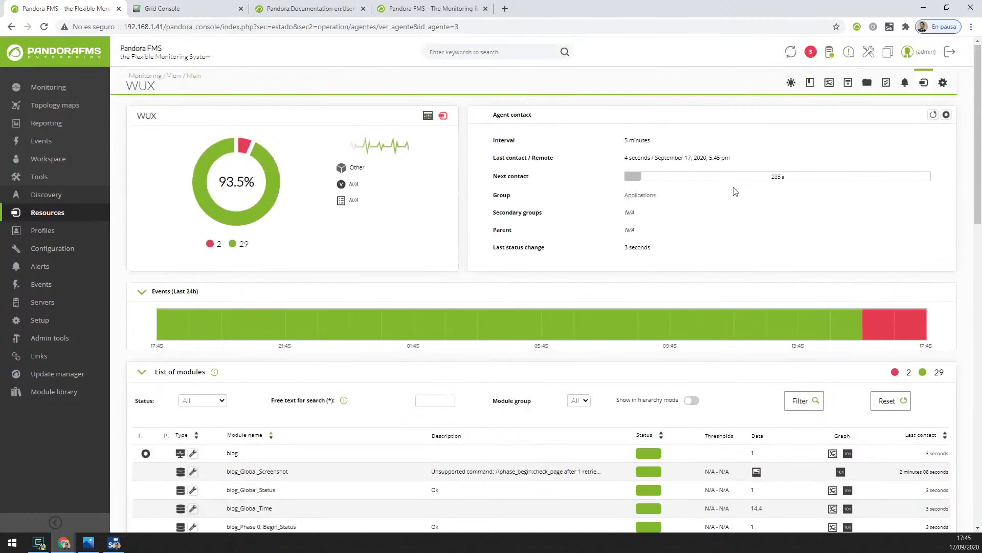
pyautogui.click(790, 82)
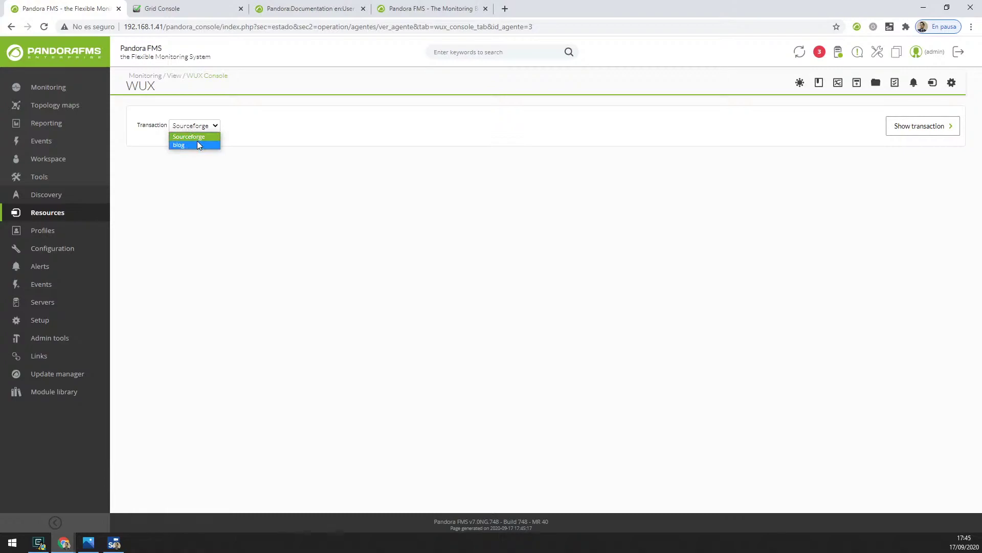
pyautogui.click(941, 125)
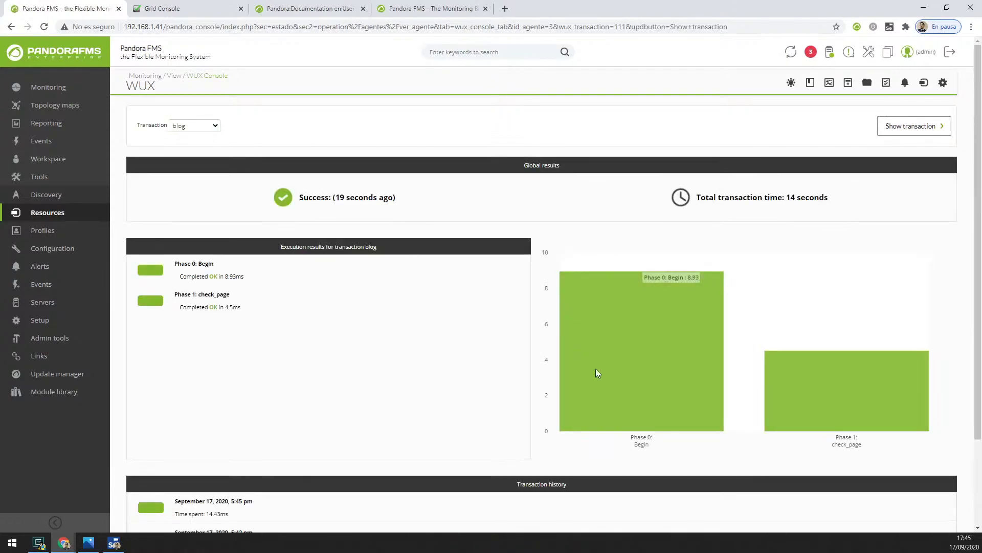
# Examine the blog transaction's phase time chart and its total transaction time.
pyautogui.moveTo(805, 381)
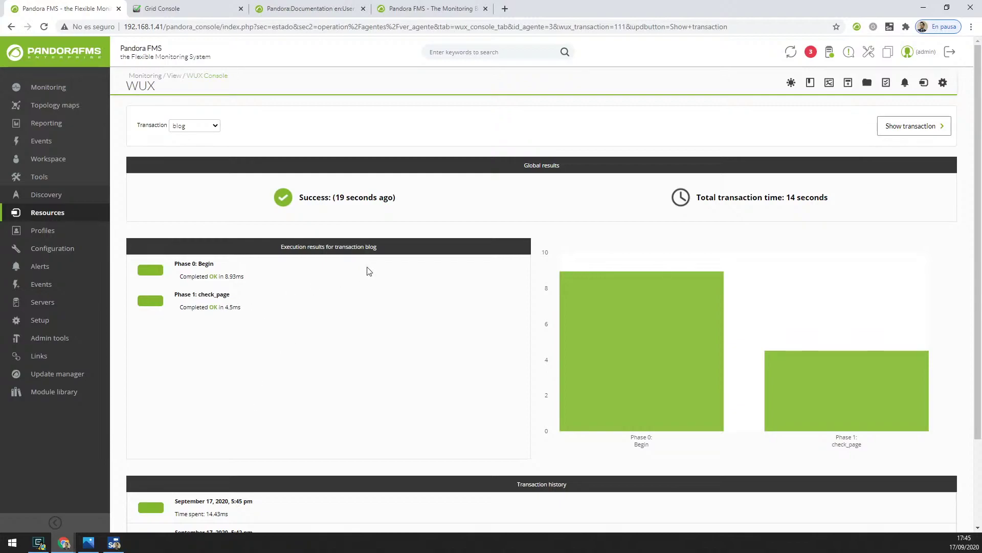
pyautogui.moveTo(830, 210); pyautogui.dragTo(772, 213)
pyautogui.click(772, 199)
pyautogui.moveTo(829, 198); pyautogui.dragTo(792, 198)
pyautogui.click(790, 199)
# Switch to Selenium IDE to review the blog test's commands, and return to the Pandora FMS transaction results.
pyautogui.click(113, 543)
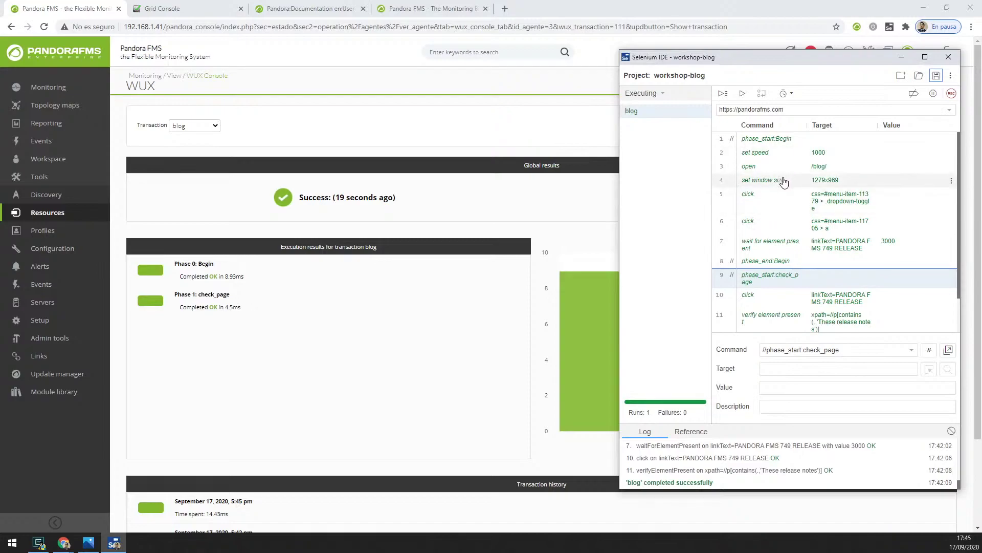
pyautogui.moveTo(788, 65); pyautogui.dragTo(766, 64)
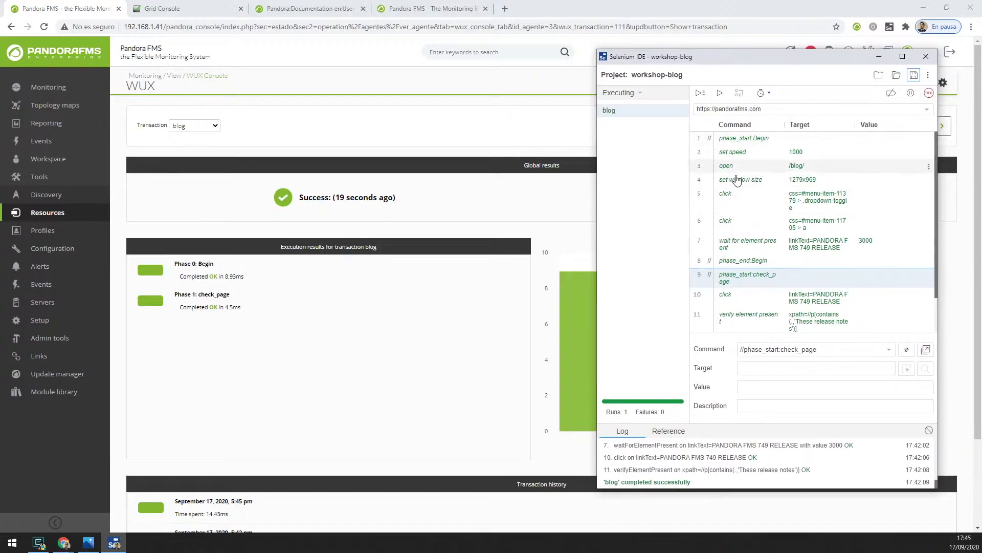
pyautogui.click(594, 146)
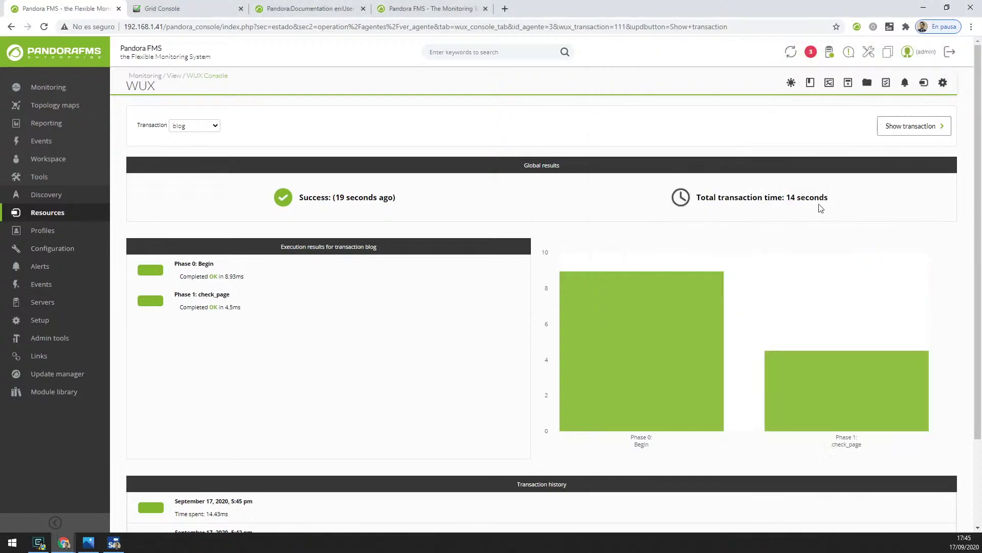
# Review the blog transaction's total time and transaction history, and go back to the WUX agent's main view.
pyautogui.moveTo(829, 202); pyautogui.dragTo(796, 200)
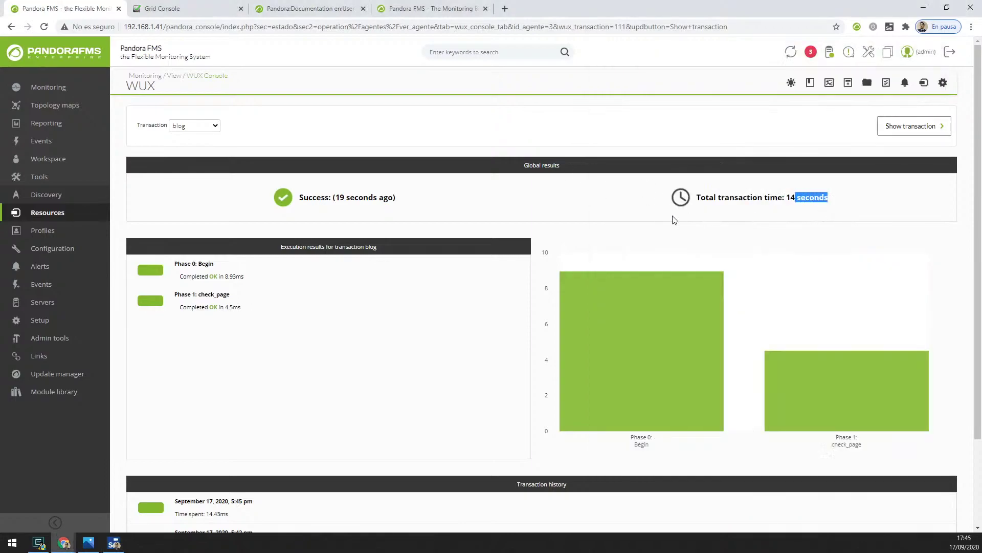
pyautogui.click(787, 233)
pyautogui.scroll(-2, 540, 228)
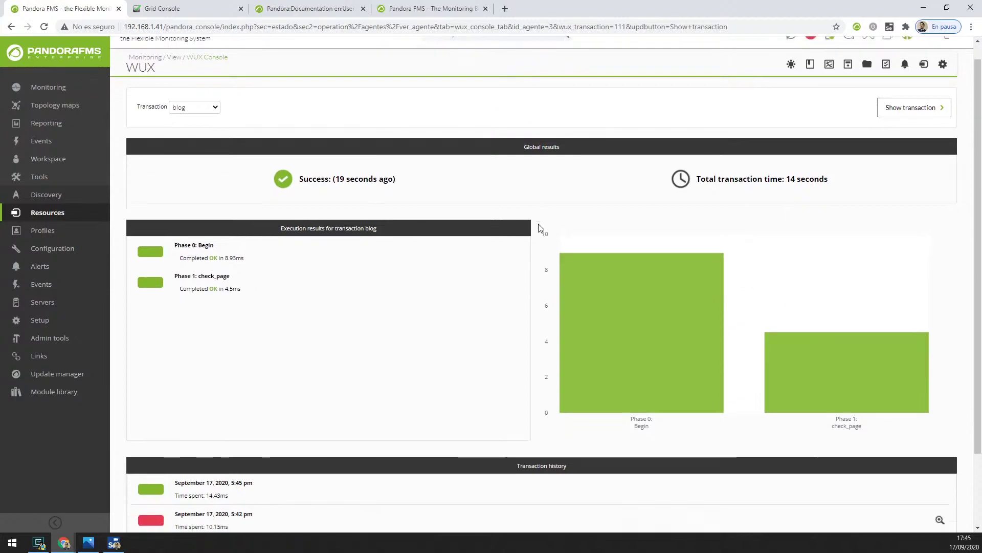
pyautogui.scroll(2, 397, 272)
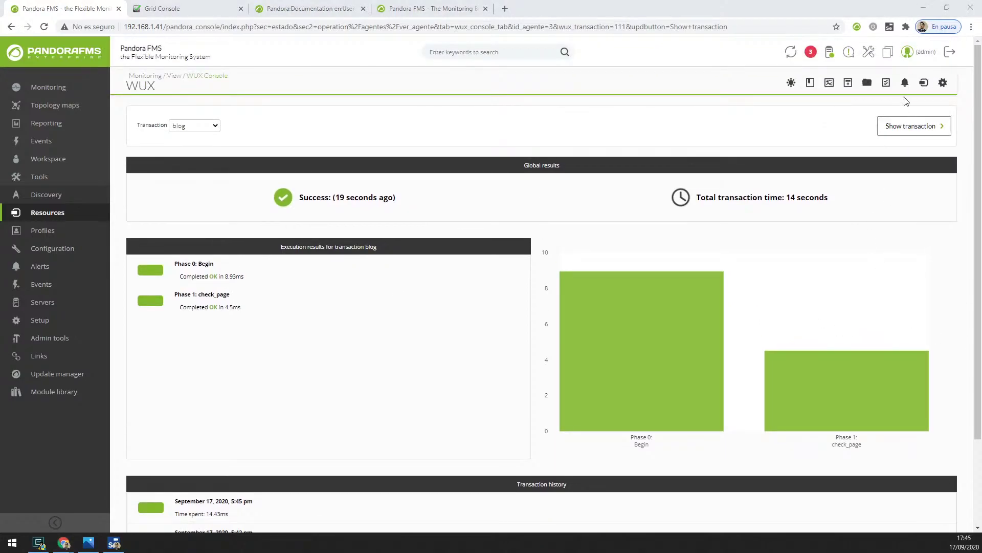
pyautogui.click(924, 82)
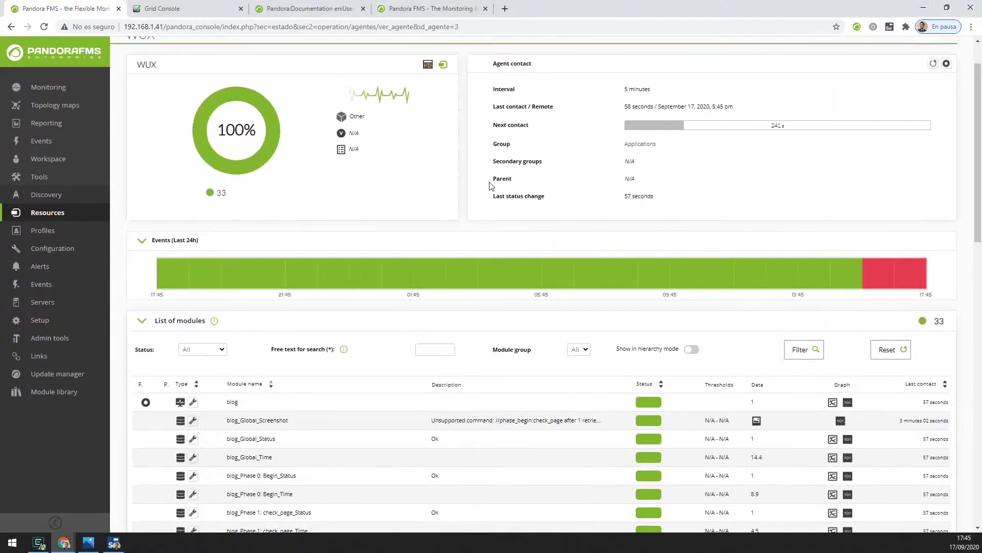
# Examine the Sourceforge modules in the WUX agent's module list, from the phase modules through the UX_Stats modules.
pyautogui.scroll(-7, 486, 187)
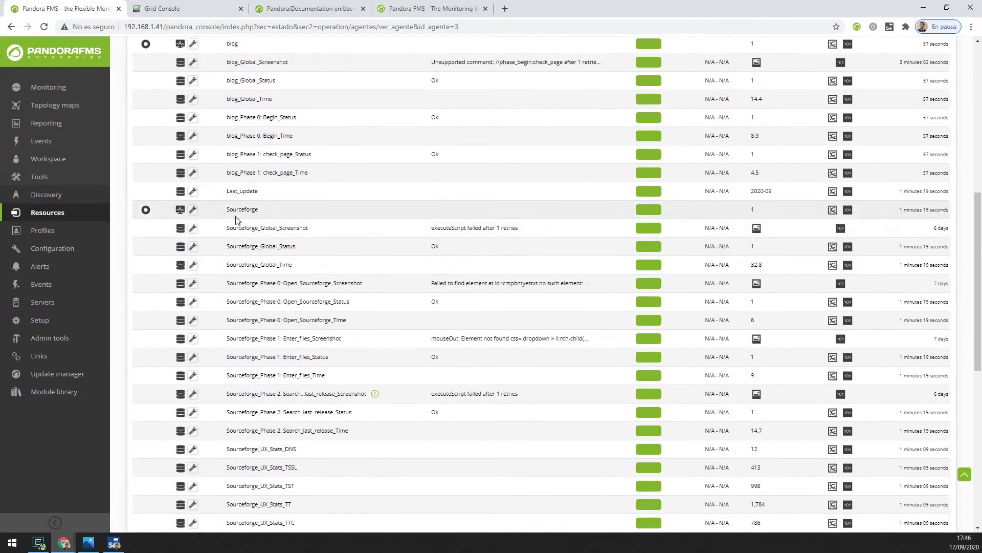
pyautogui.scroll(-3, 312, 256)
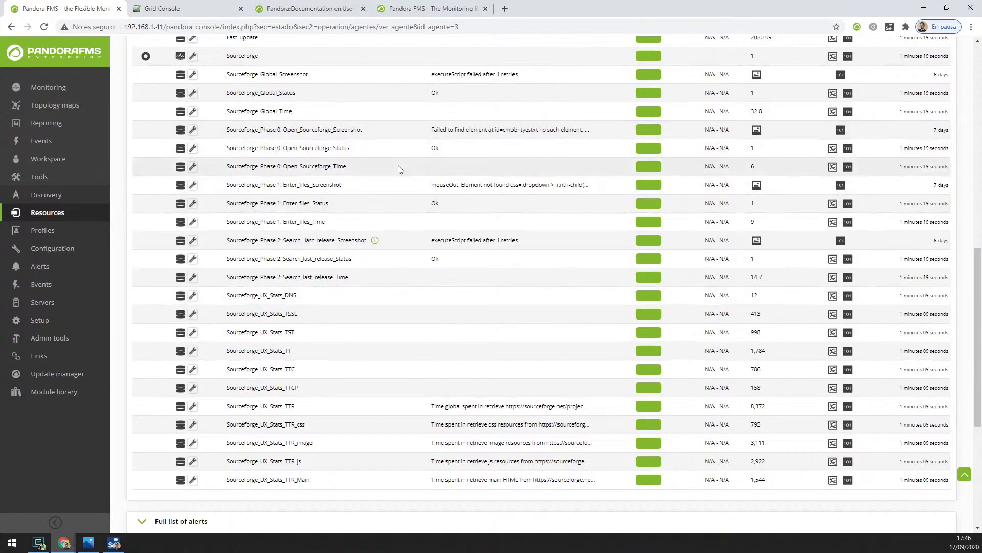
pyautogui.scroll(2, 384, 169)
pyautogui.scroll(-1, 307, 256)
pyautogui.scroll(-1, 287, 305)
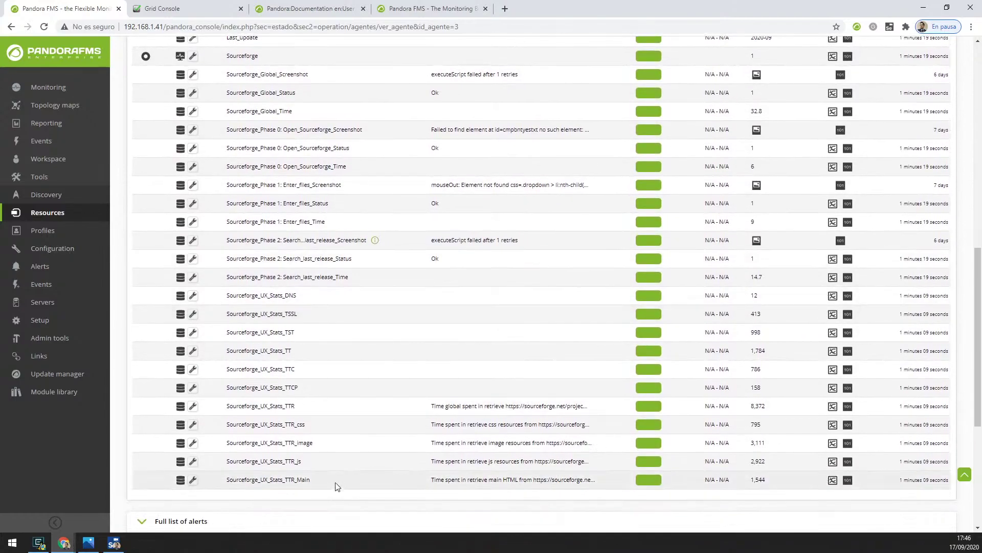
pyautogui.moveTo(373, 281); pyautogui.dragTo(253, 157)
pyautogui.scroll(2, 227, 65)
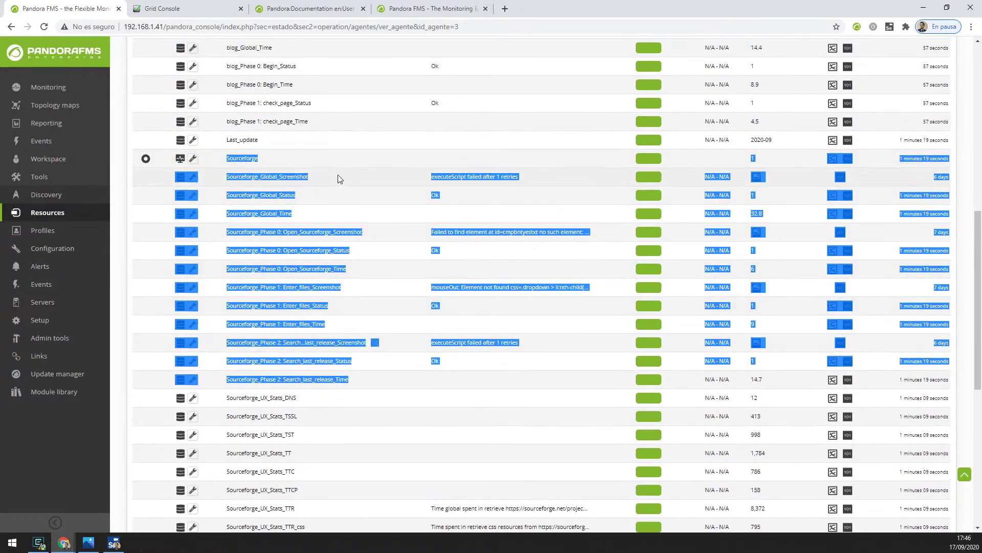
pyautogui.click(255, 174)
pyautogui.moveTo(227, 397); pyautogui.dragTo(318, 412)
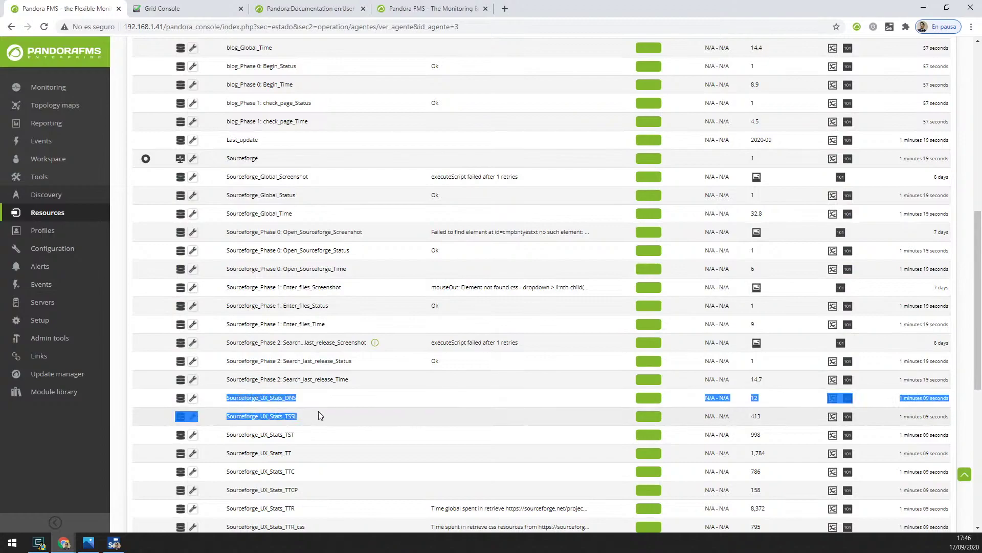
pyautogui.scroll(-2, 276, 334)
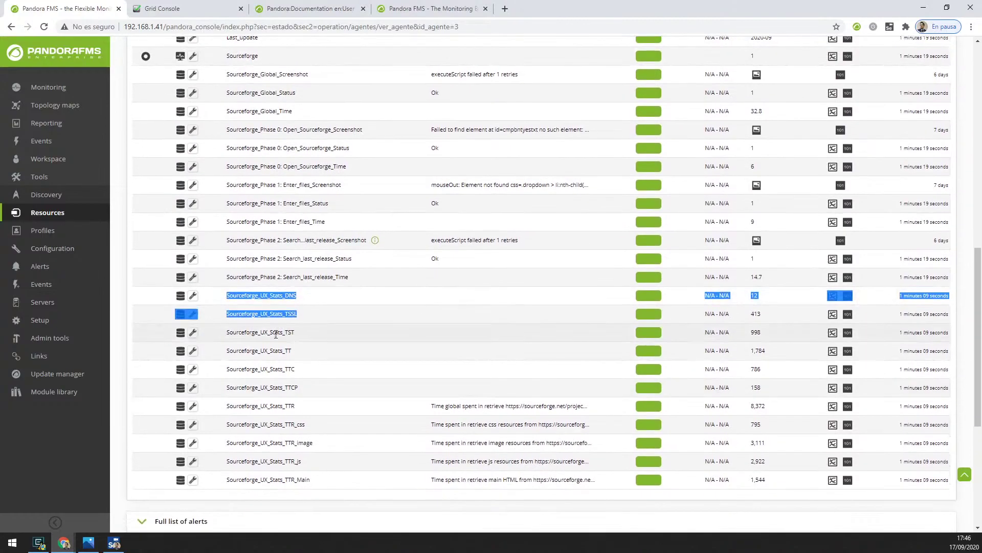
pyautogui.click(358, 476)
pyautogui.scroll(3, 360, 472)
# Open the Sourceforge module's configuration and review its performance test option and target web site.
pyautogui.click(192, 209)
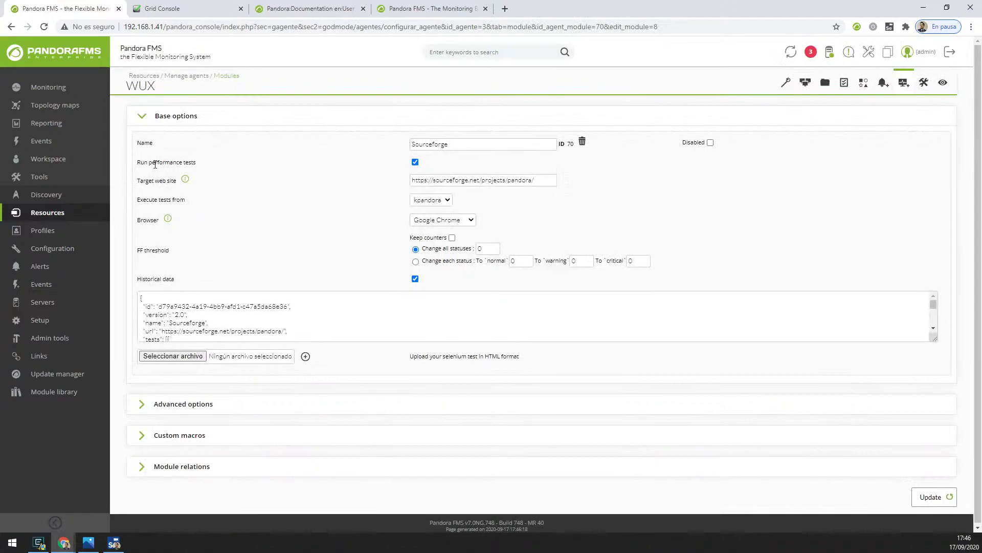
pyautogui.moveTo(165, 160); pyautogui.dragTo(201, 160)
pyautogui.click(245, 164)
pyautogui.click(415, 164)
pyautogui.click(418, 163)
pyautogui.moveTo(143, 179); pyautogui.dragTo(176, 178)
pyautogui.moveTo(542, 180); pyautogui.dragTo(392, 178)
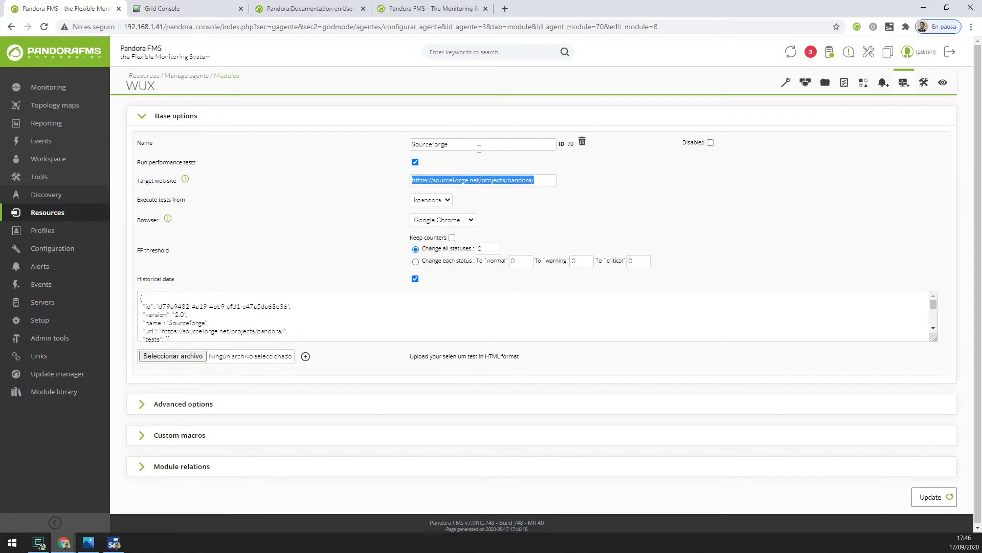
# Return to the WUX agent's main view and examine the Sourceforge_UX_Stats modules and the TTR_image description.
pyautogui.click(943, 82)
pyautogui.scroll(-9, 223, 329)
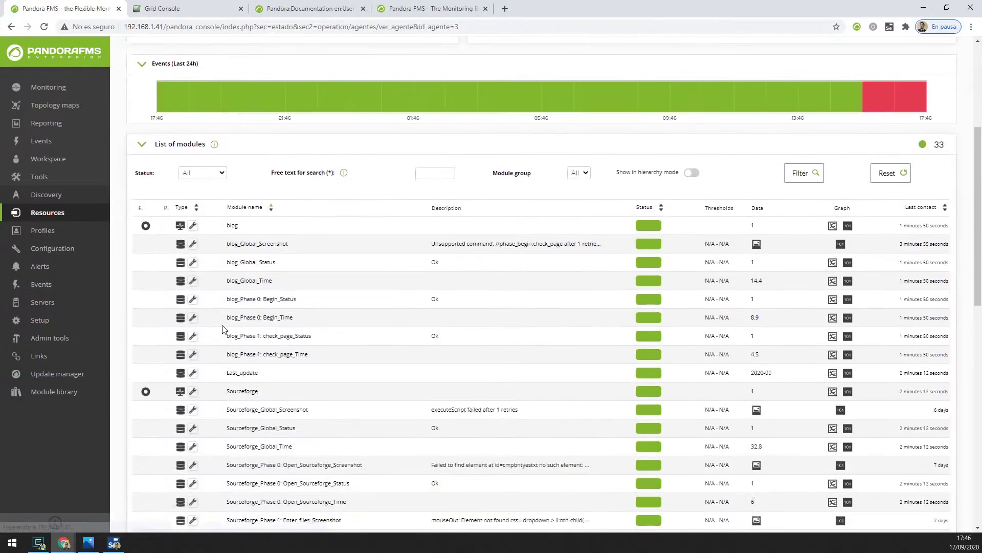
pyautogui.scroll(-3, 224, 329)
pyautogui.moveTo(278, 295); pyautogui.dragTo(330, 469)
pyautogui.click(329, 469)
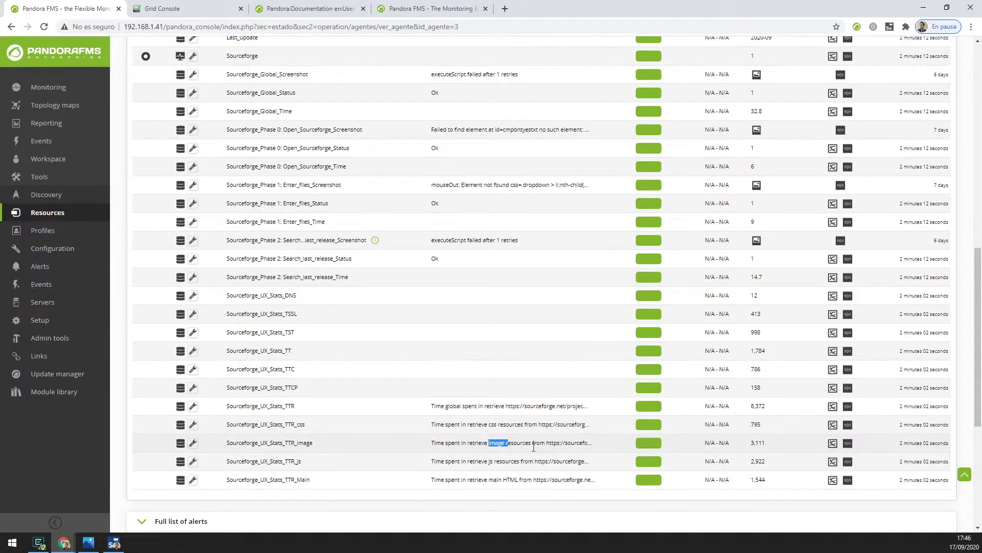
pyautogui.click(448, 443)
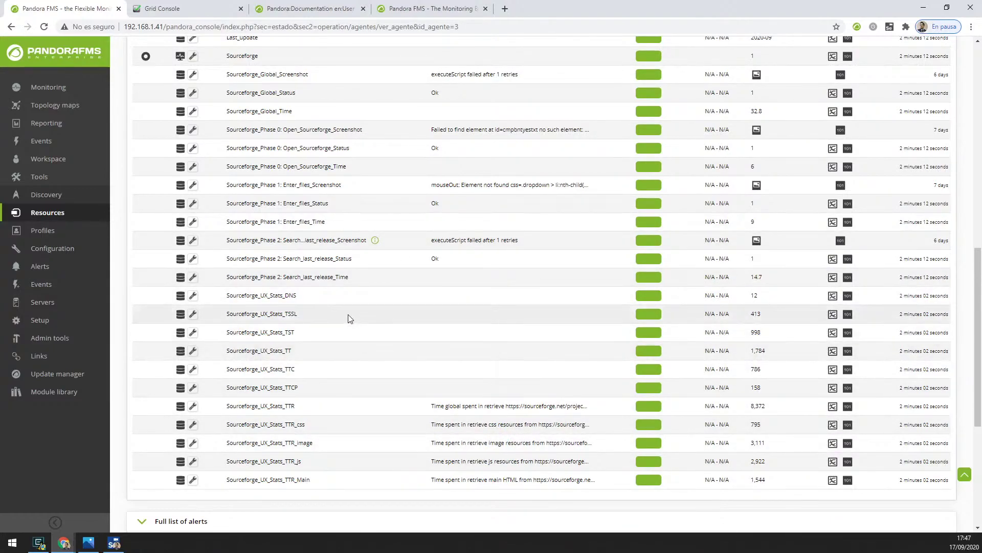
pyautogui.scroll(3, 378, 342)
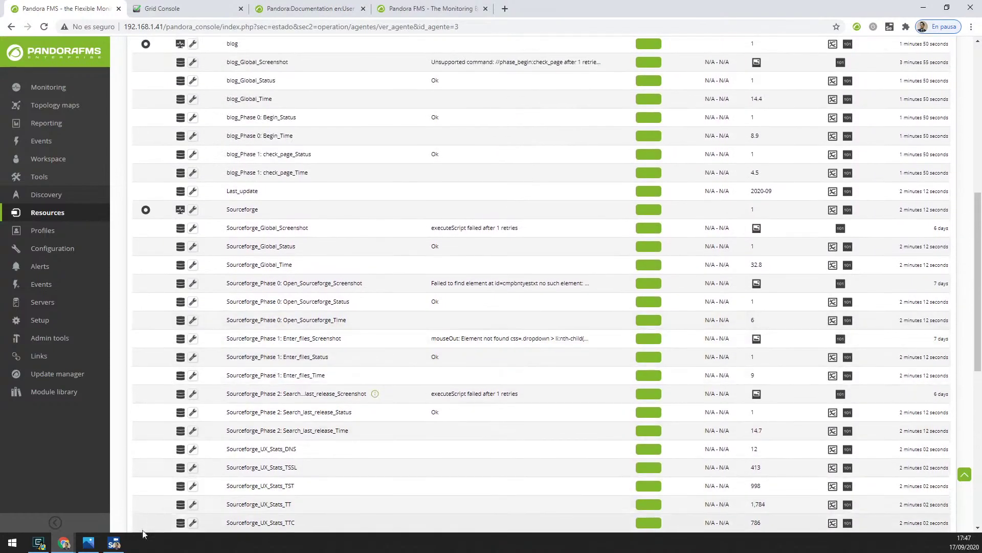
# Switch to Selenium IDE and open the project file workshop-IDE.side from the WUX folder.
pyautogui.click(113, 542)
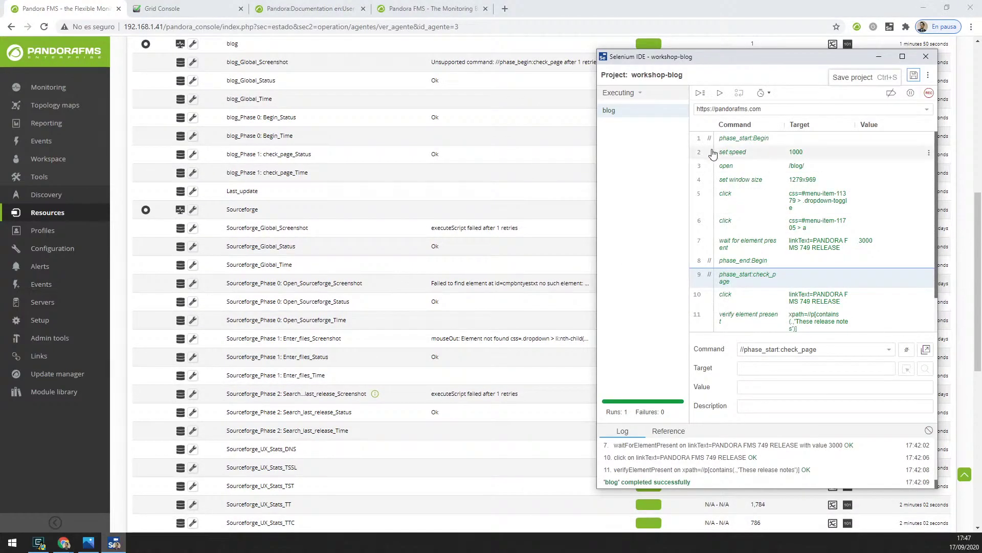
pyautogui.scroll(-2, 742, 169)
pyautogui.scroll(2, 737, 169)
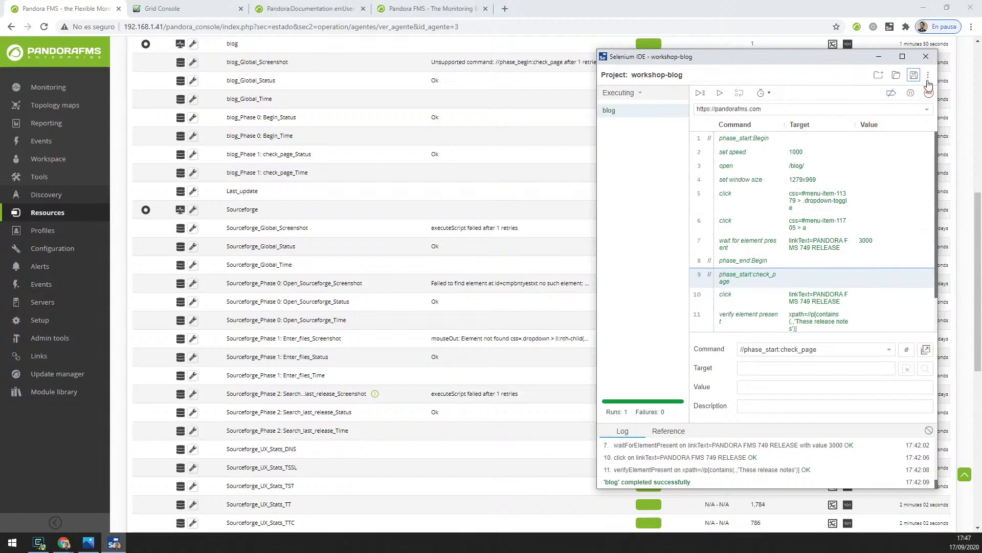
pyautogui.click(899, 75)
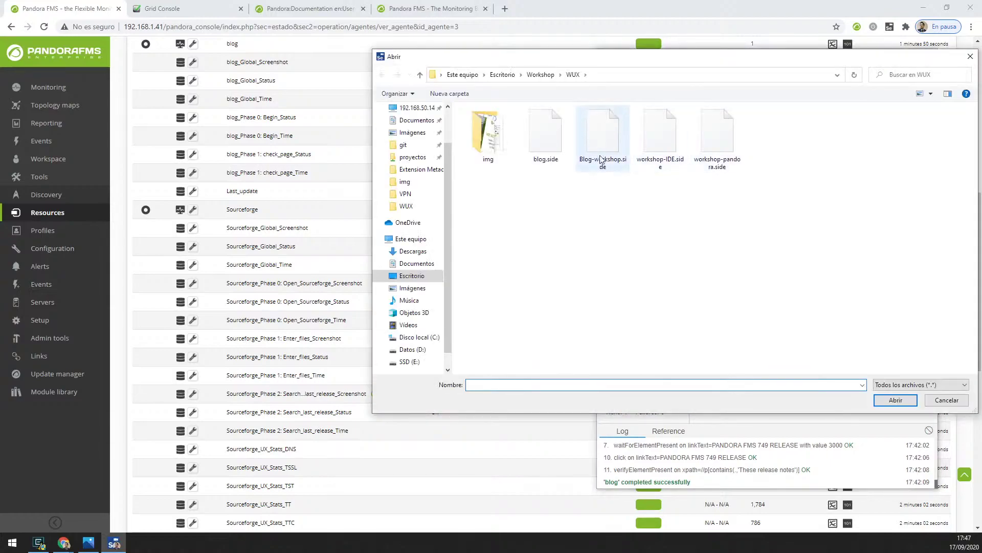
pyautogui.doubleClick(663, 148)
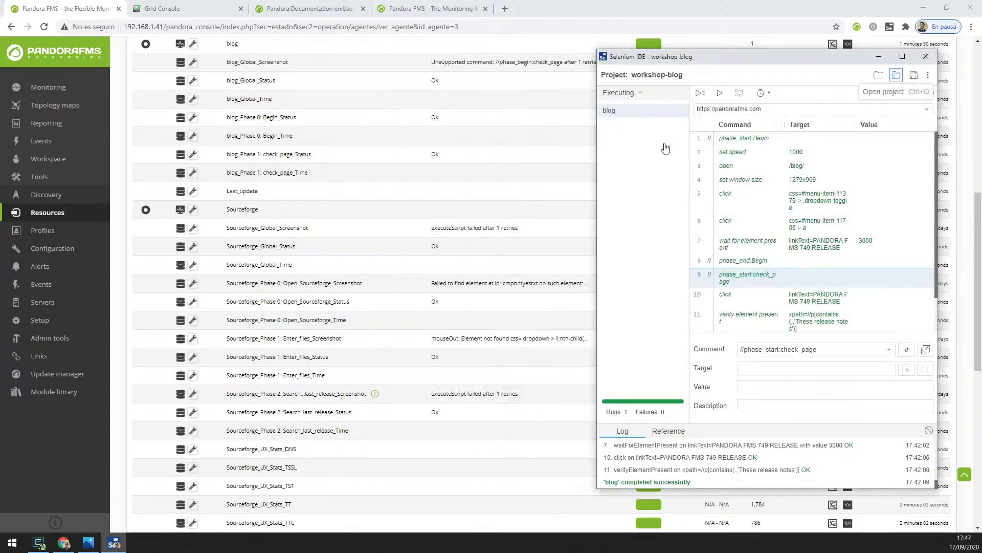
# Review the sourceforge test's base URL and its opening commands.
pyautogui.moveTo(746, 58); pyautogui.dragTo(663, 38)
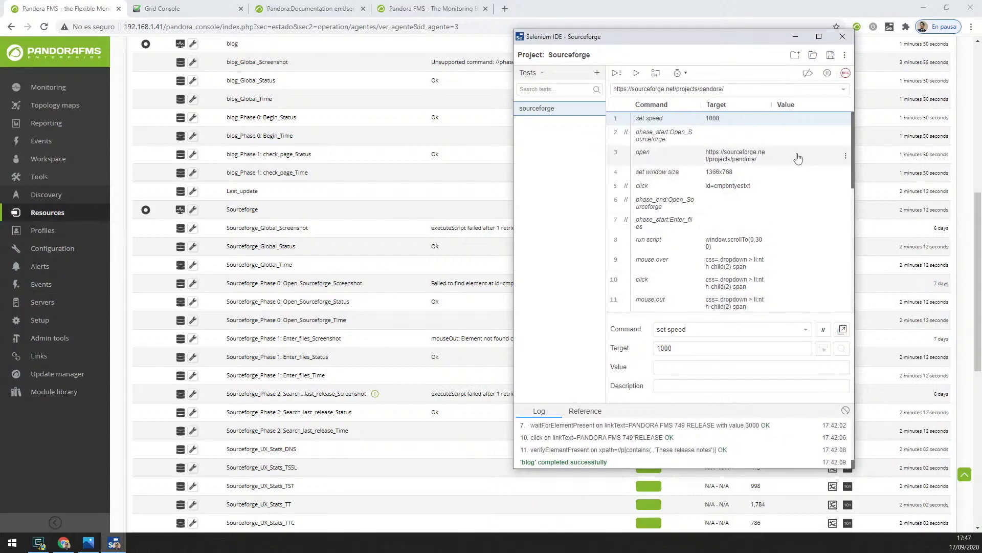
pyautogui.moveTo(853, 125)
pyautogui.mouseDown()
pyautogui.moveTo(852, 147)
pyautogui.moveTo(850, 122)
pyautogui.mouseUp()
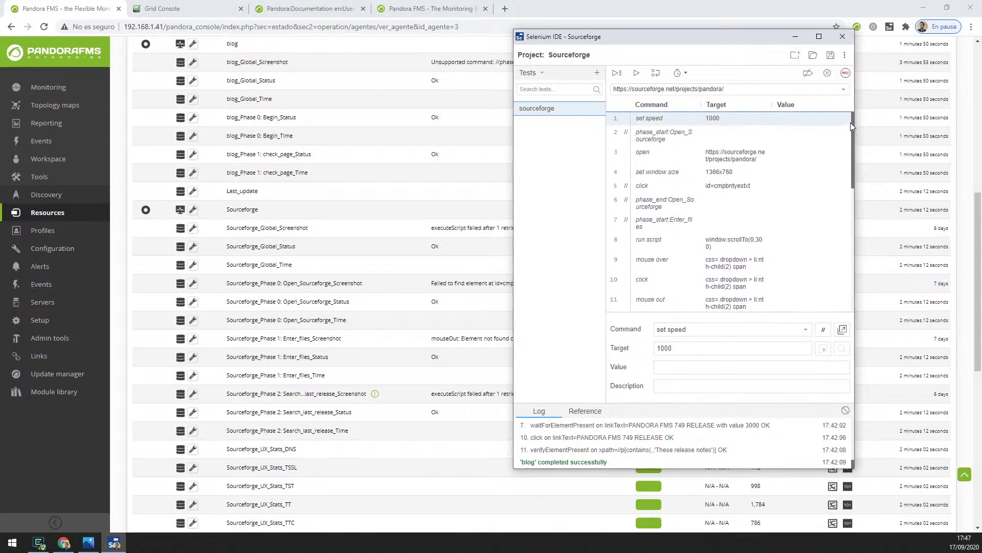
pyautogui.tripleClick(703, 91)
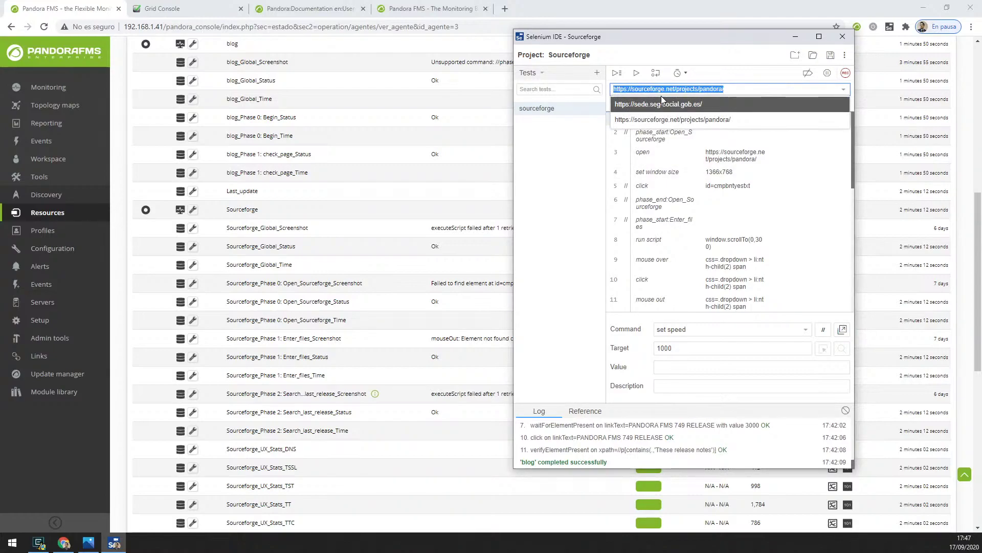
pyautogui.click(554, 177)
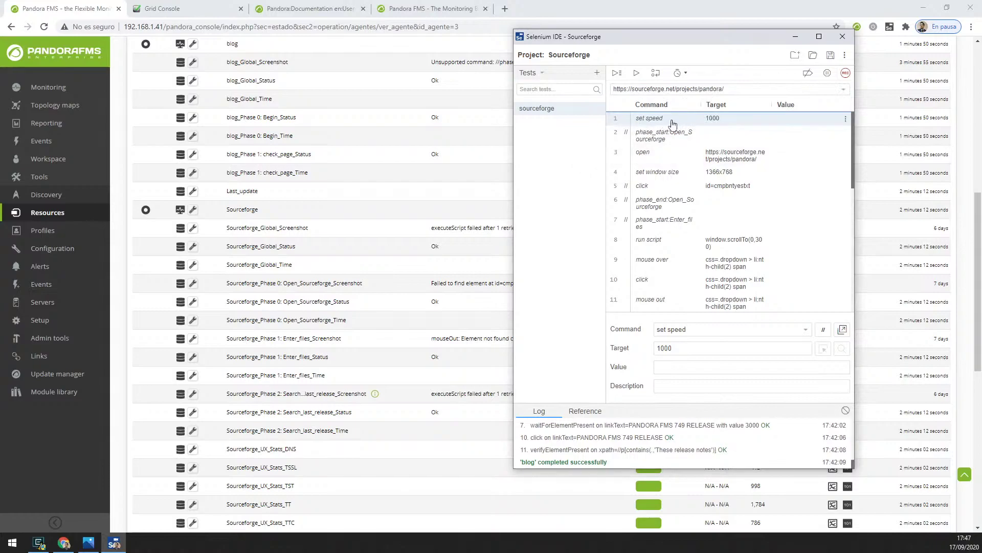
pyautogui.scroll(-2, 688, 137)
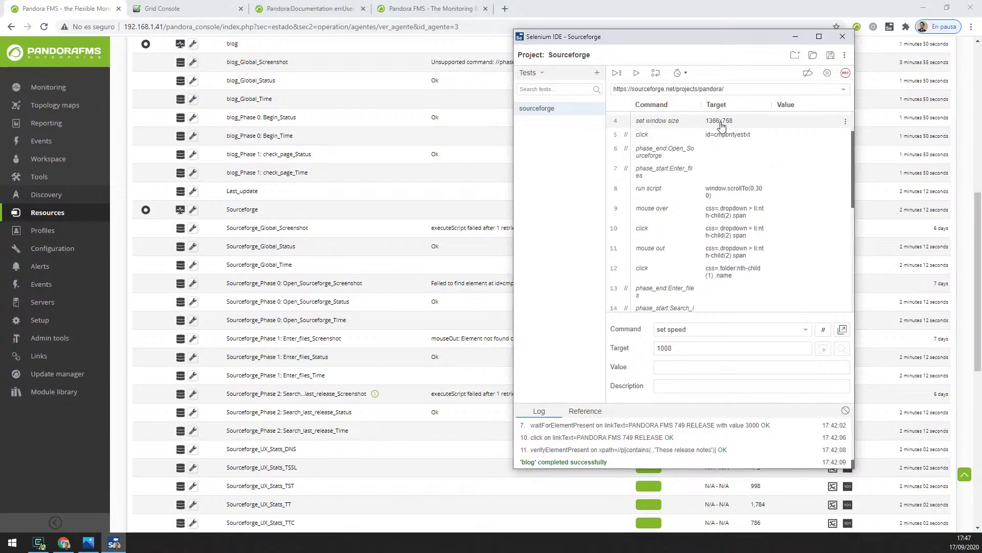
pyautogui.scroll(2, 747, 264)
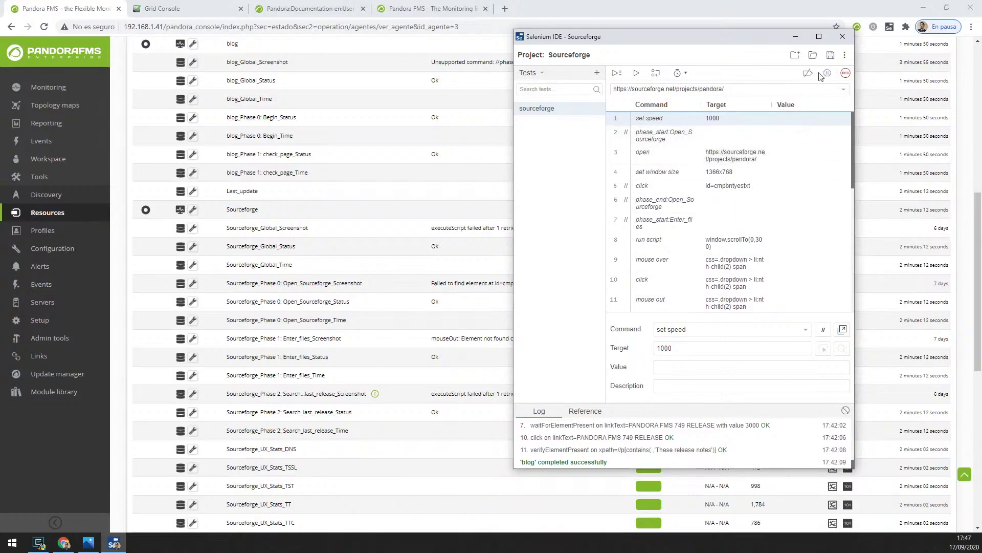
# Accept SourceForge's privacy notice during a first run of the sourceforge test, close that browser window, and rerun the test.
pyautogui.click(637, 77)
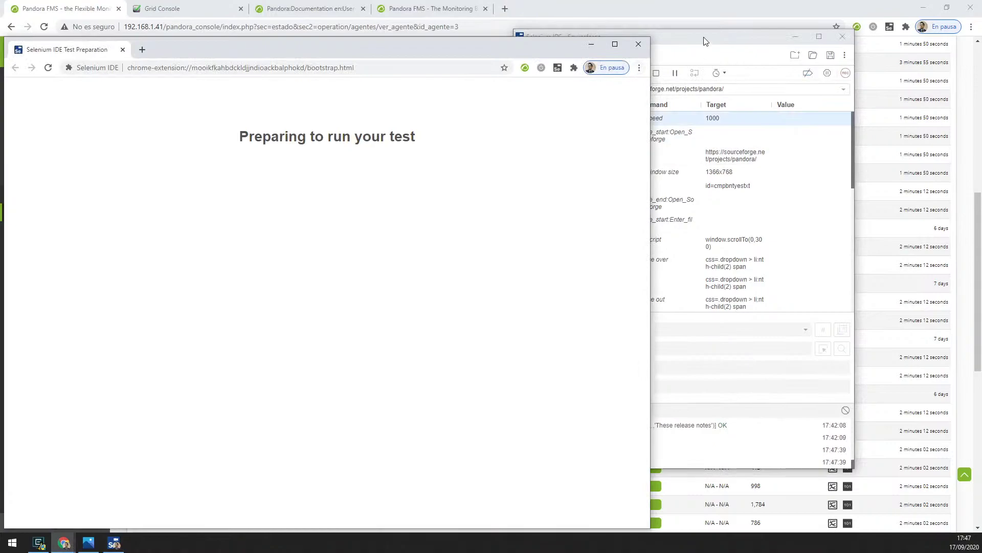
pyautogui.moveTo(705, 41); pyautogui.dragTo(801, 45)
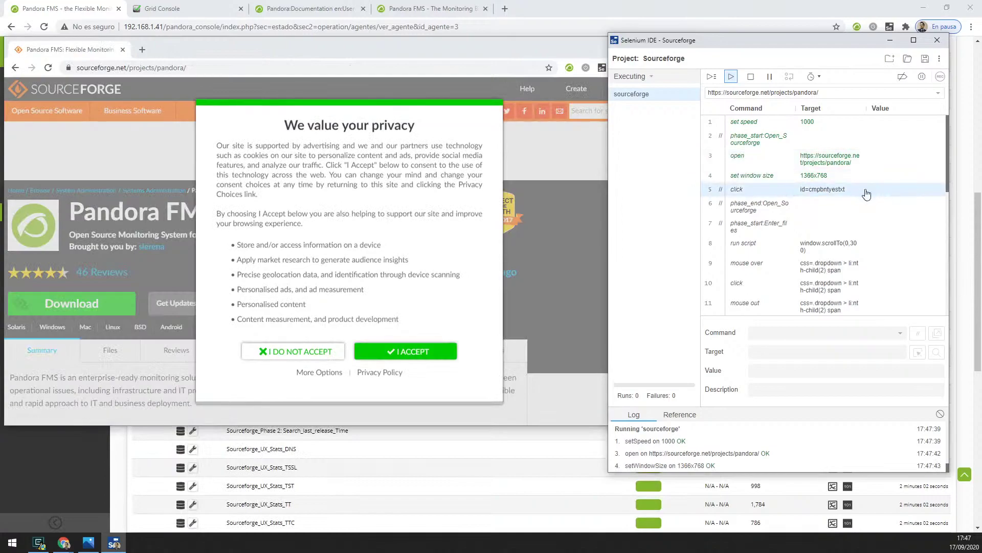
pyautogui.click(446, 354)
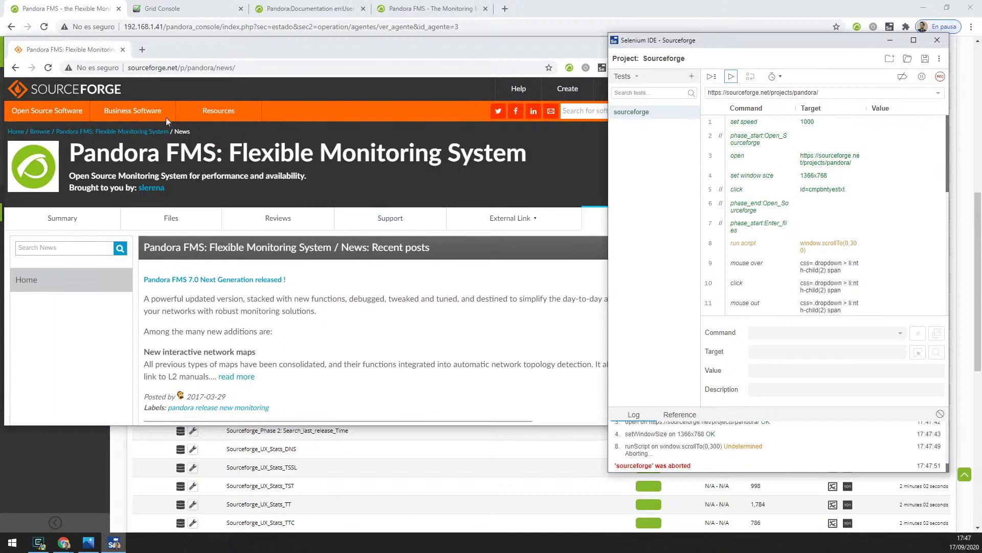
pyautogui.click(122, 49)
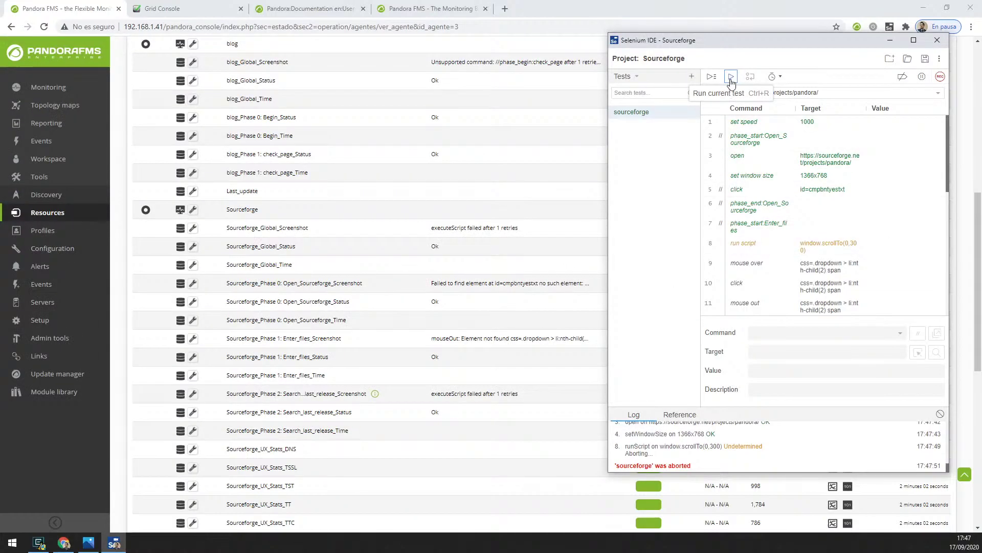
pyautogui.click(730, 80)
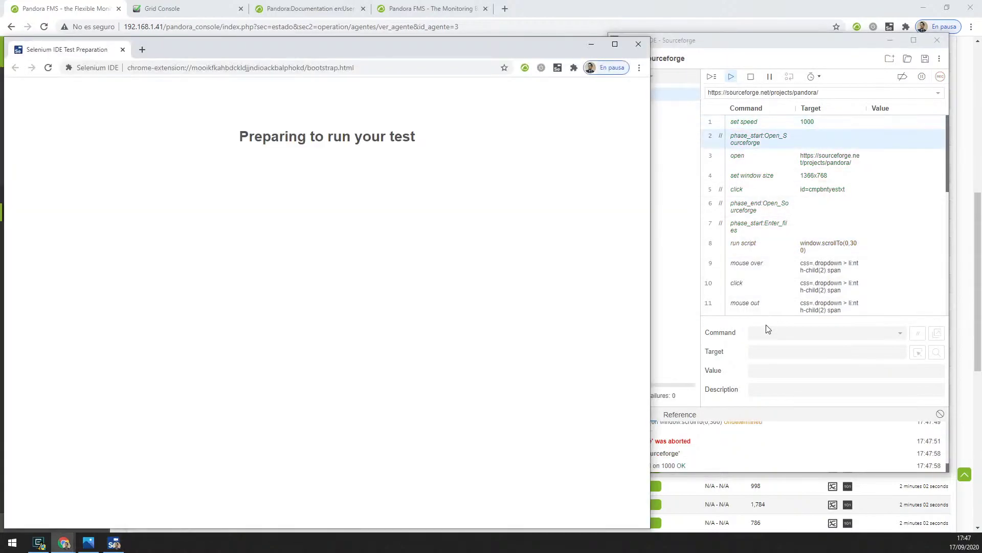
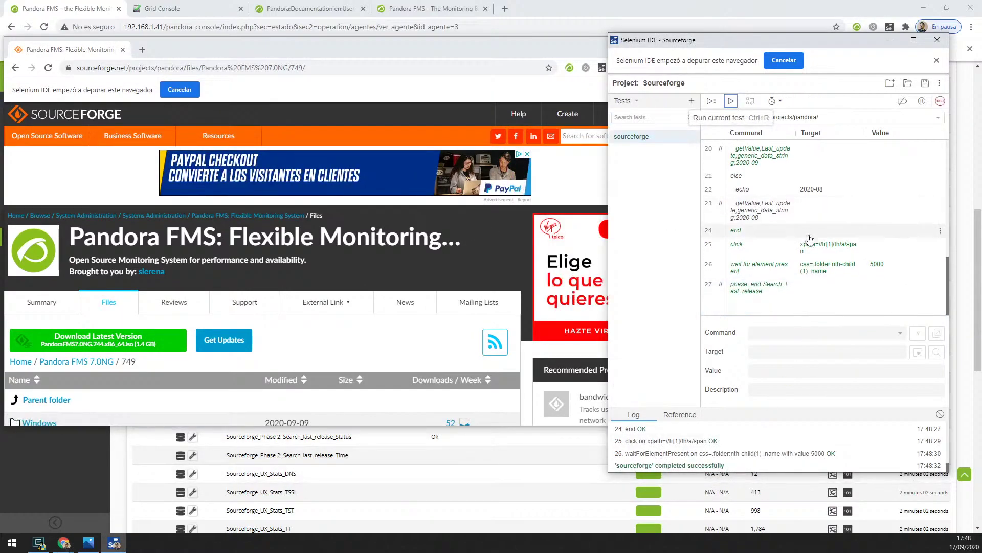
# Go back to the Pandora FMS 7.0NG folder on SourceForge and examine the modification date of release 749.
pyautogui.scroll(-3, 298, 327)
pyautogui.click(146, 276)
pyautogui.hotkey('alt', 'Left')
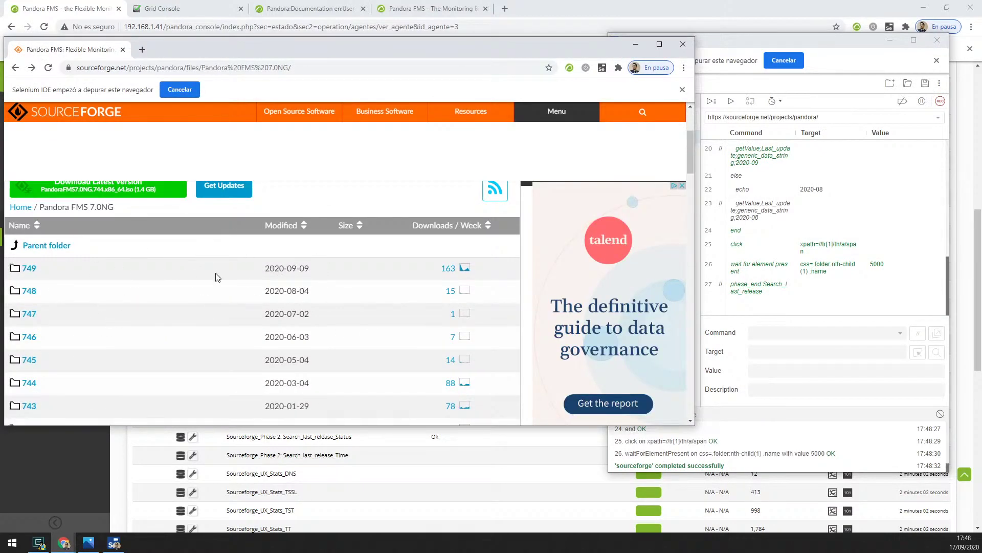
pyautogui.moveTo(311, 269); pyautogui.dragTo(264, 269)
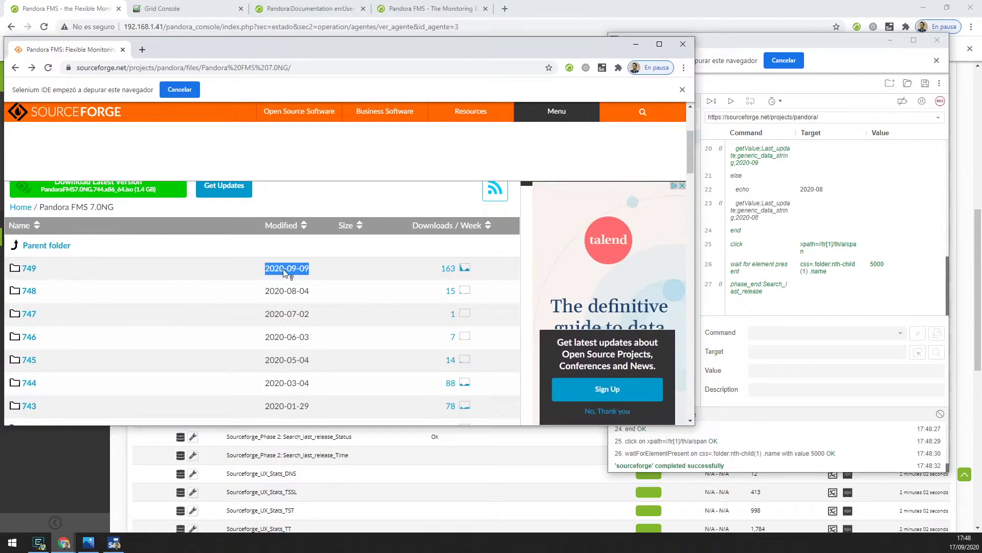
pyautogui.click(288, 299)
pyautogui.moveTo(266, 266); pyautogui.dragTo(285, 268)
pyautogui.click(298, 270)
pyautogui.click(281, 289)
# Compare the test's Enter_files commands with the SourceForge file list, and open the 749 release folder.
pyautogui.scroll(4, 811, 256)
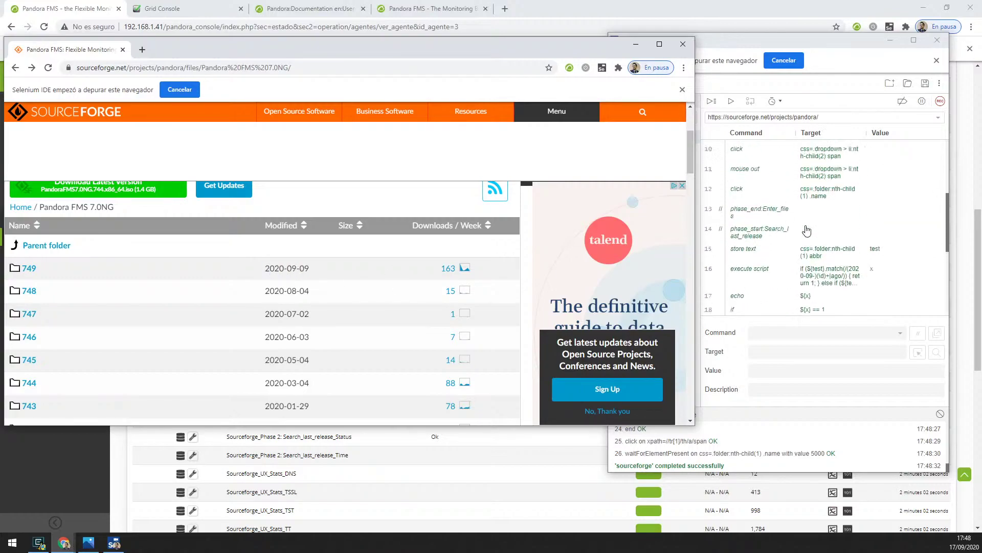
pyautogui.scroll(2, 807, 231)
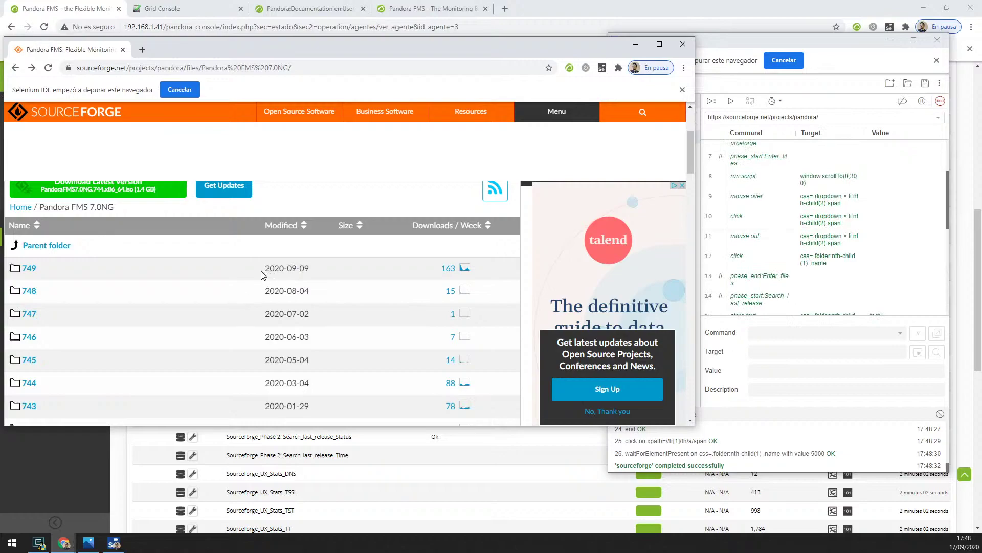
pyautogui.moveTo(261, 275); pyautogui.dragTo(295, 275)
pyautogui.click(28, 270)
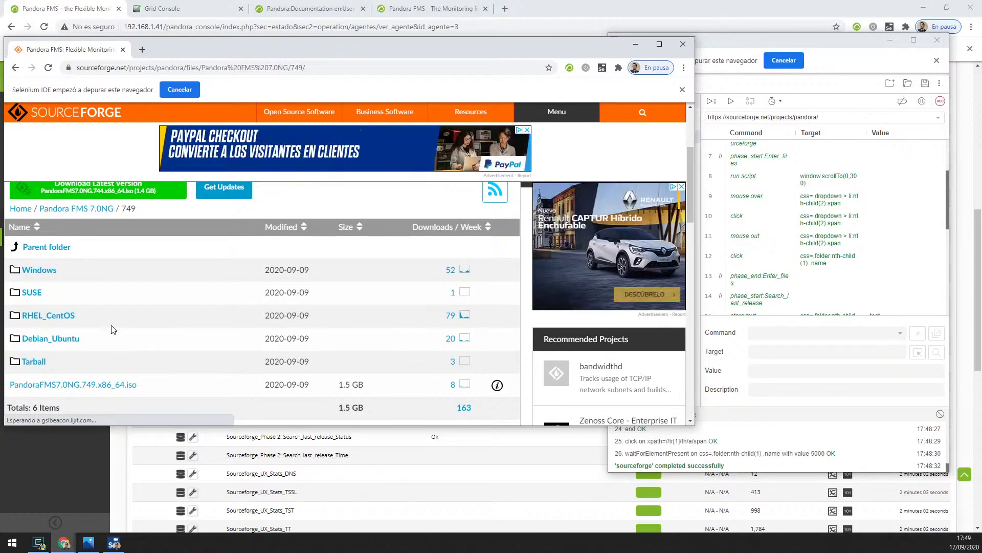
# Review the sourceforge test's Search_last_release commands in Selenium IDE, including both getValue lines.
pyautogui.click(837, 330)
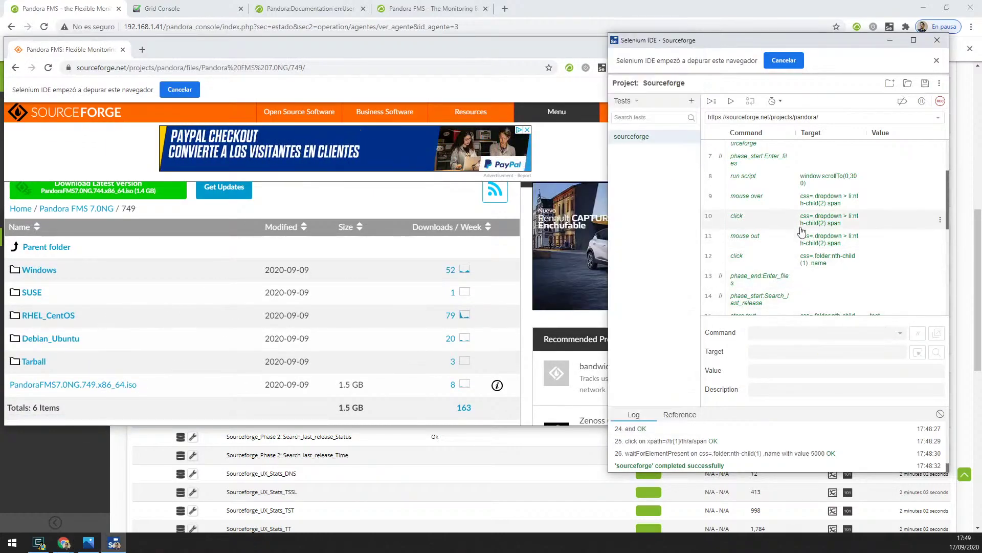
pyautogui.scroll(-3, 803, 230)
pyautogui.scroll(-1, 792, 202)
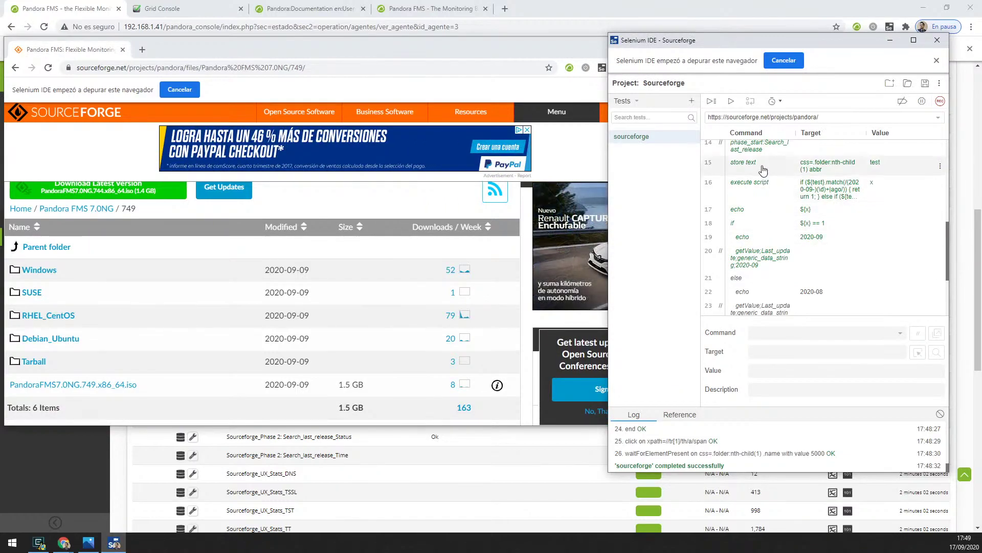
pyautogui.scroll(-2, 757, 235)
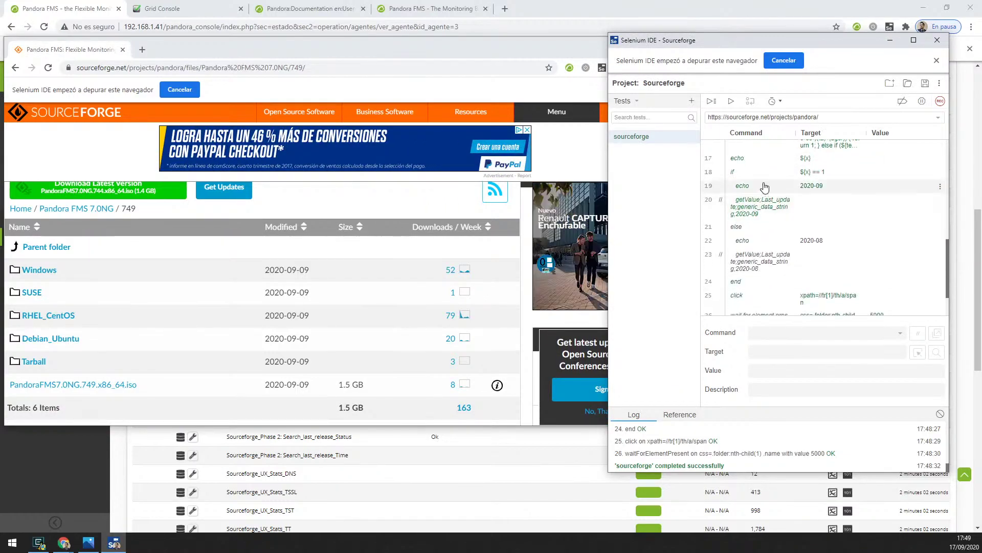
pyautogui.scroll(-2, 752, 258)
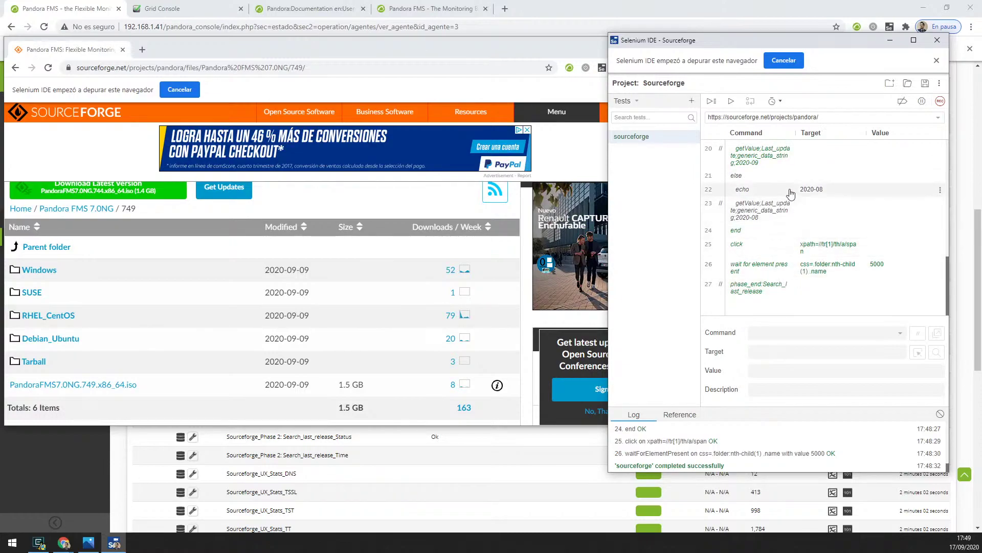
pyautogui.scroll(4, 781, 234)
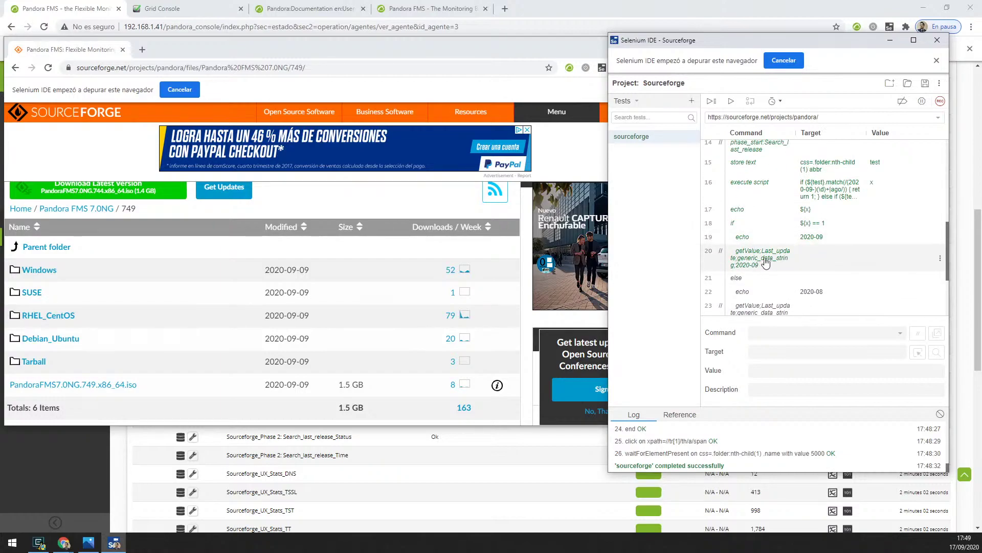
# Switch to the Pandora FMS console and examine the Last_update module and its data value.
pyautogui.click(128, 5)
pyautogui.scroll(1, 235, 280)
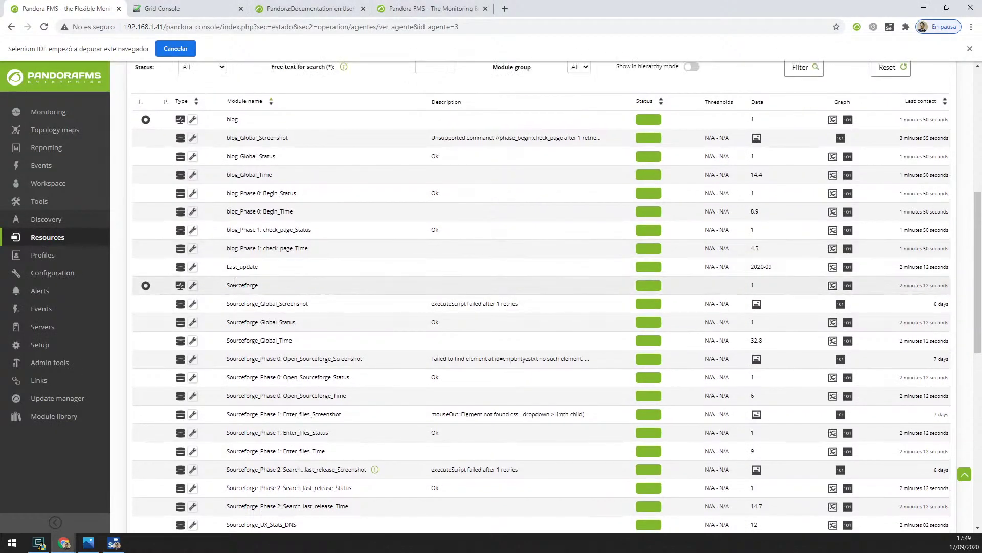
pyautogui.doubleClick(242, 267)
pyautogui.click(263, 269)
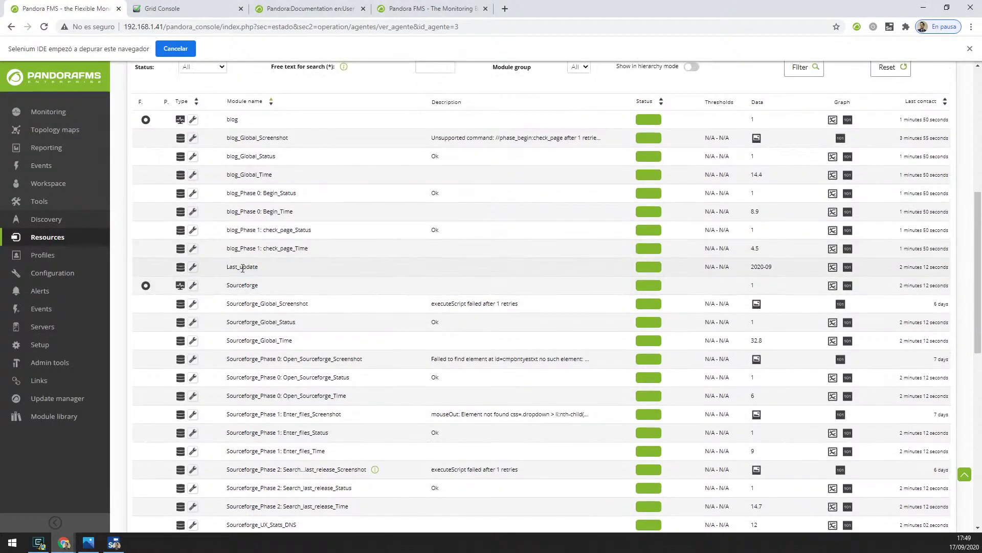
pyautogui.doubleClick(242, 267)
pyautogui.click(224, 269)
pyautogui.click(763, 267)
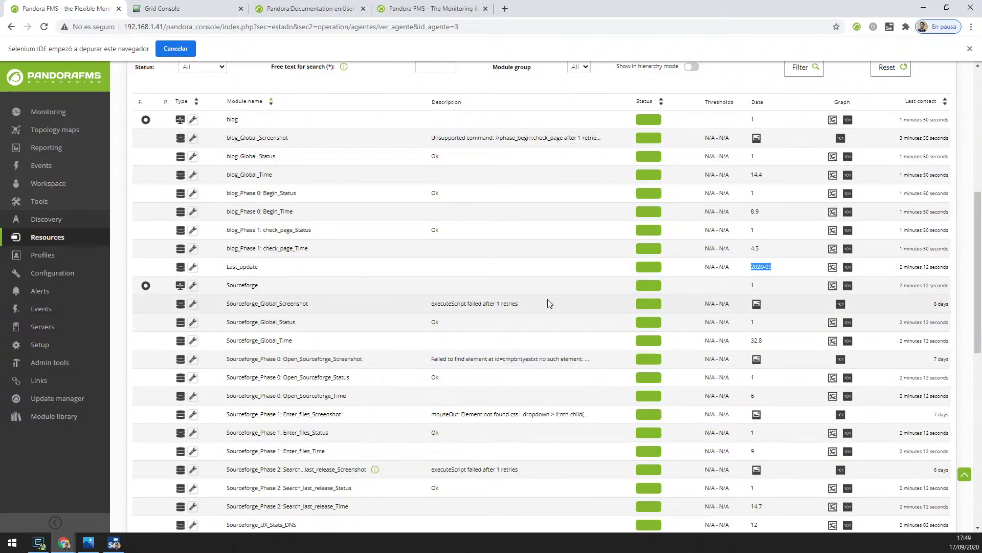
# Return to Selenium IDE, widen its window, and inspect the commands of the test's Open_Sourceforge phase.
pyautogui.hotkey('alt', 'Tab')
pyautogui.scroll(1, 771, 260)
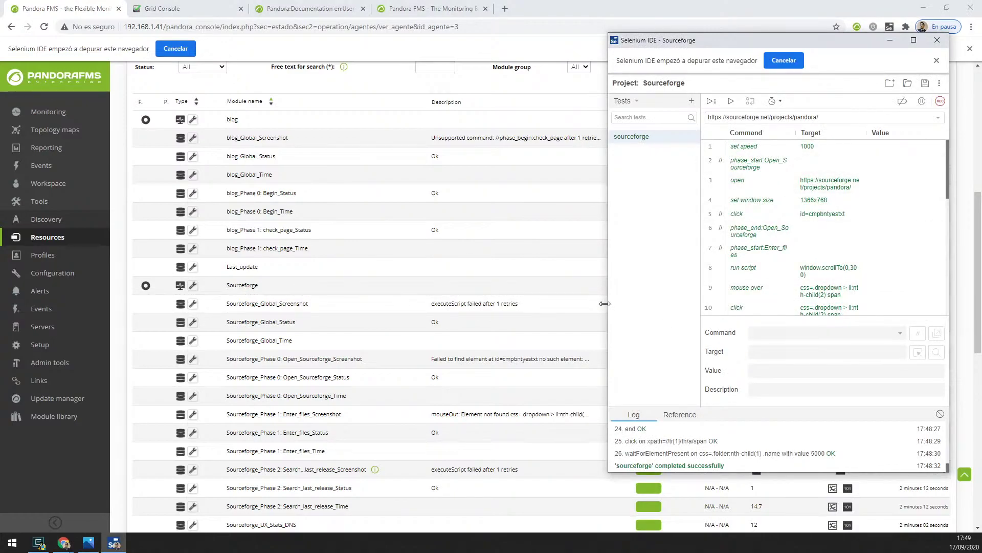
pyautogui.moveTo(605, 304); pyautogui.dragTo(478, 304)
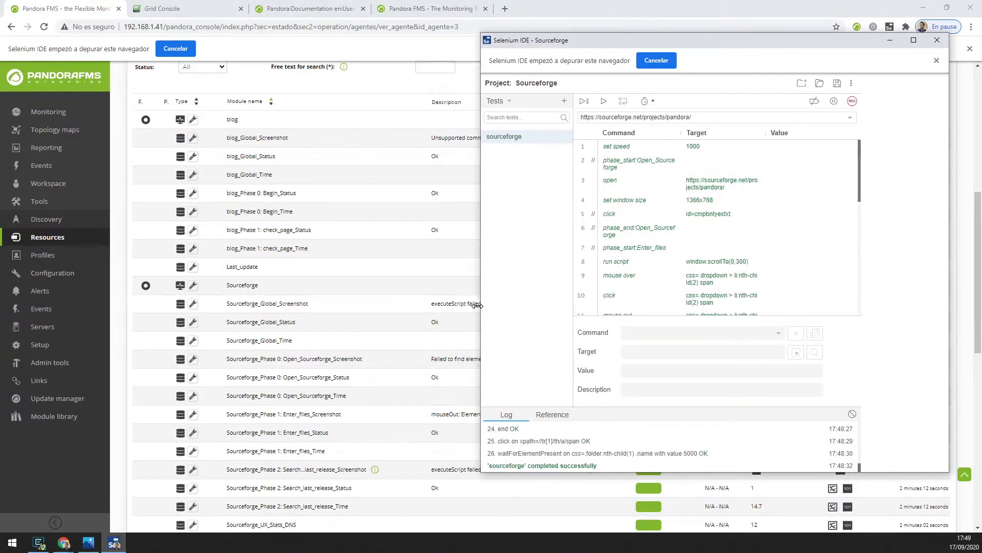
pyautogui.click(660, 151)
pyautogui.click(654, 160)
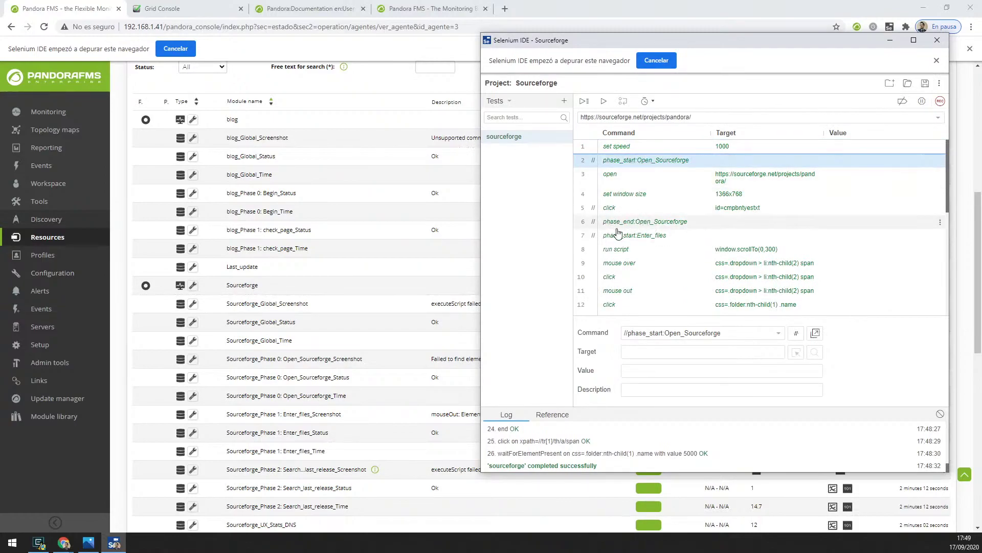
pyautogui.click(649, 177)
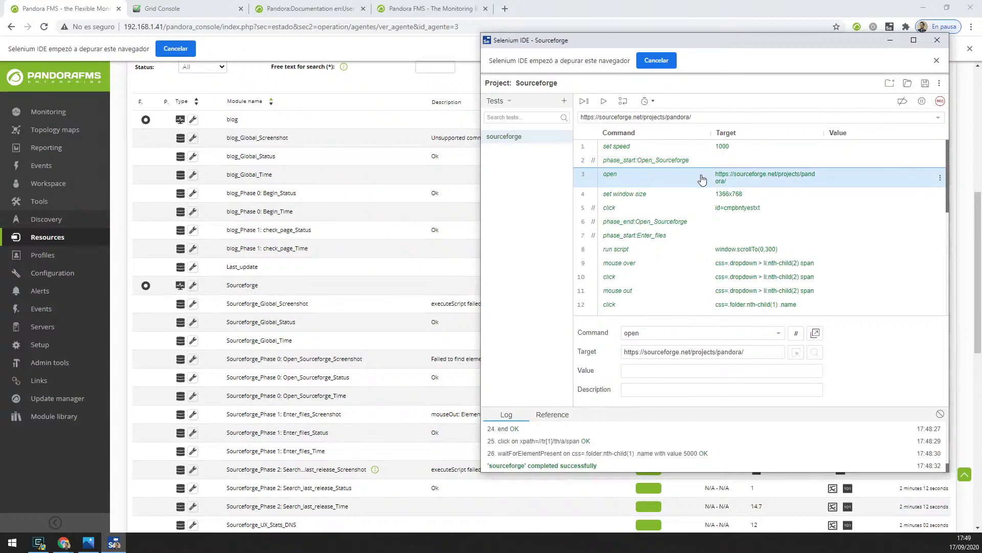
pyautogui.click(668, 204)
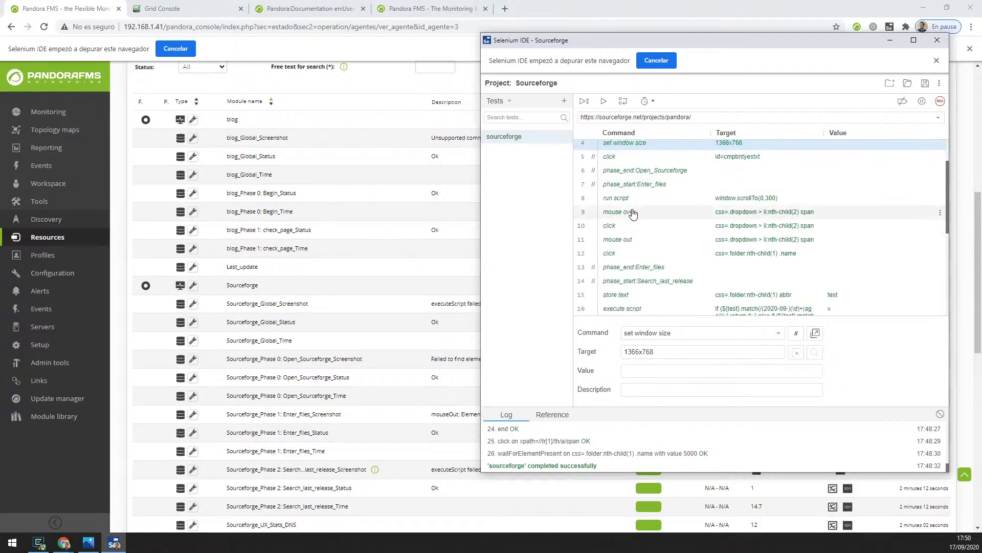
# Inspect the Enter_files run script command and place the SourceForge browser window behind Selenium IDE for comparison.
pyautogui.scroll(-2, 632, 210)
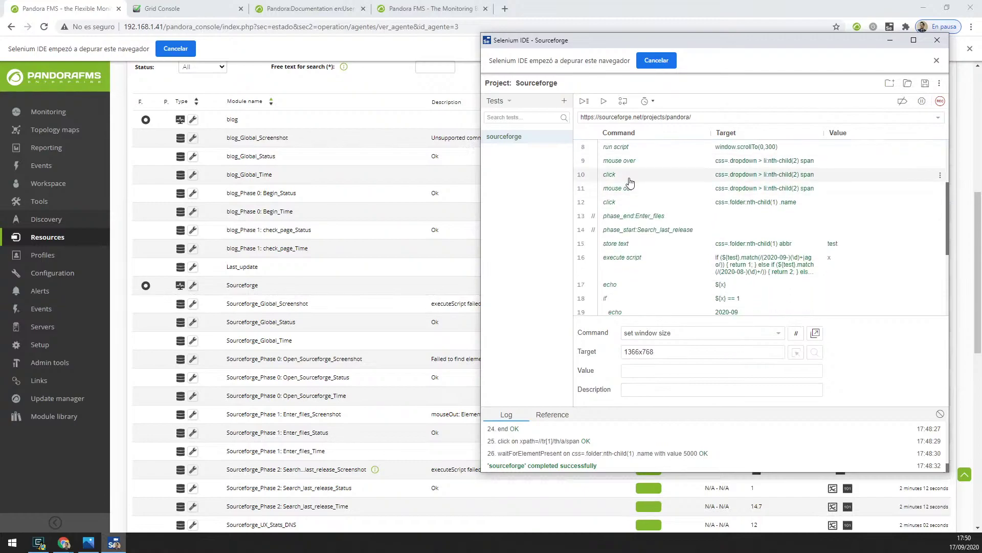
pyautogui.click(649, 149)
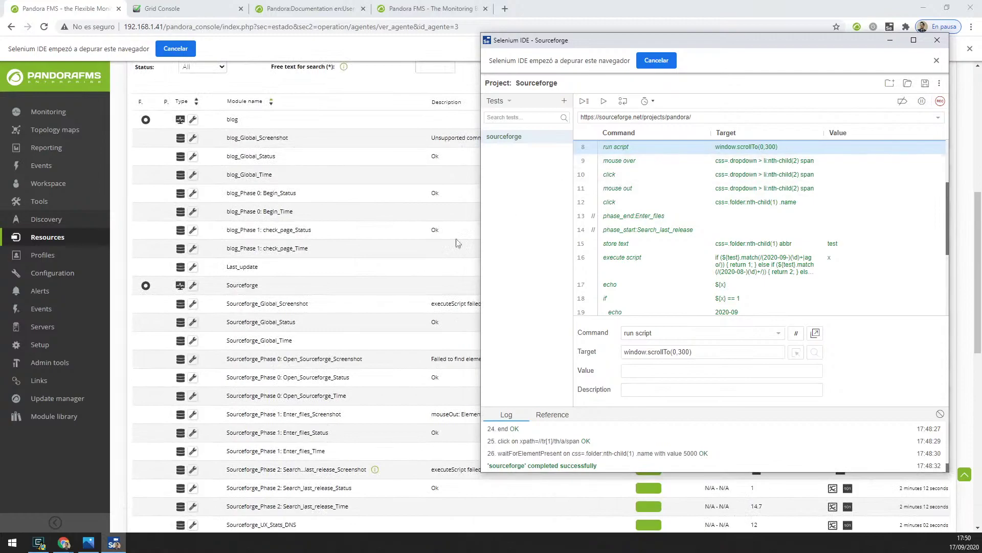
pyautogui.click(110, 543)
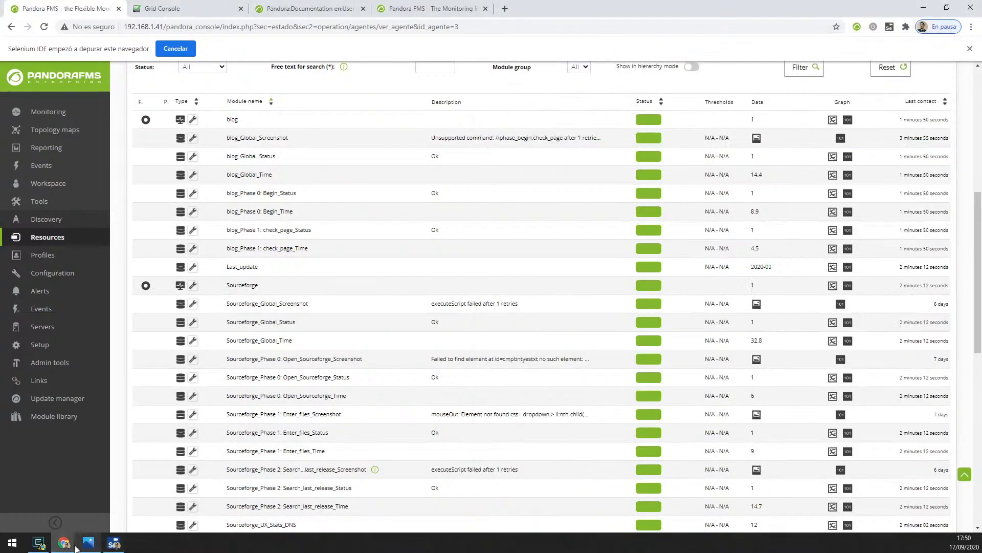
pyautogui.moveTo(63, 542)
pyautogui.click(132, 501)
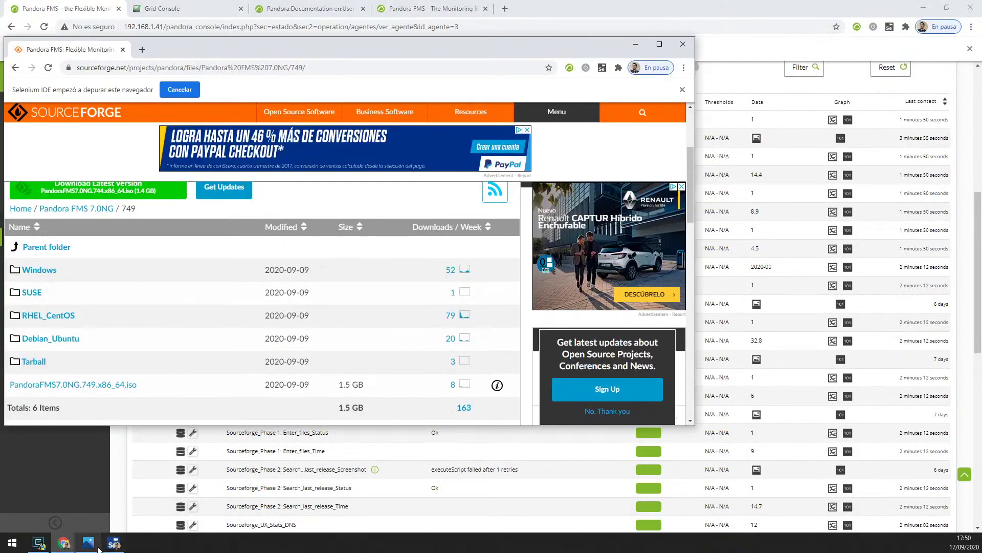
pyautogui.hotkey('alt', 'Tab')
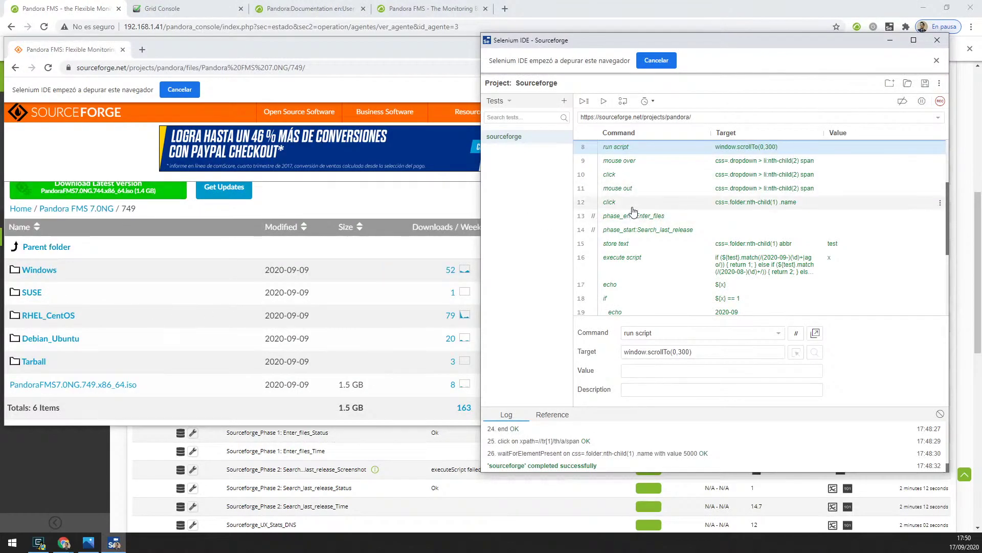
# Select the store text command, return SourceForge to the Pandora FMS 7.0NG folder, and find the command's target in the page.
pyautogui.scroll(-1, 643, 205)
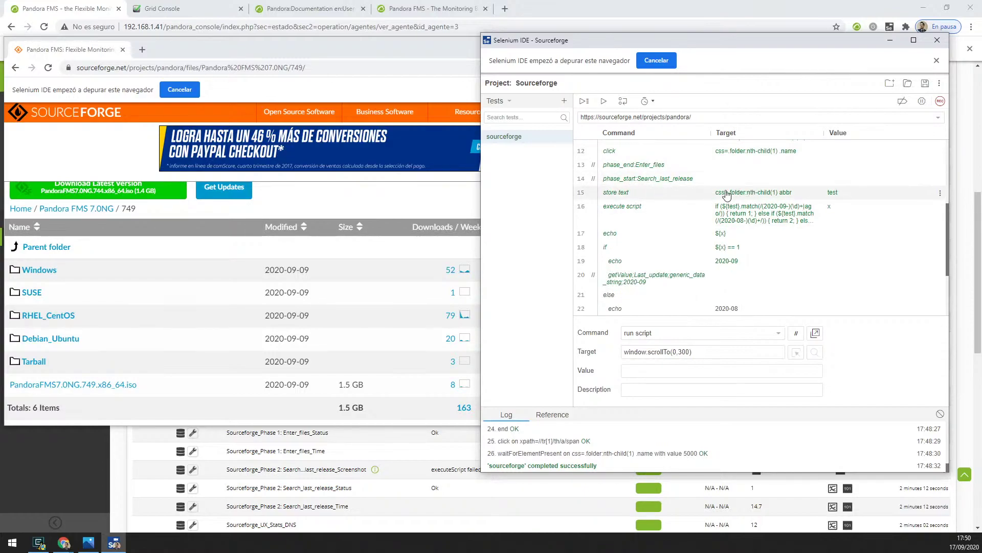
pyautogui.click(670, 194)
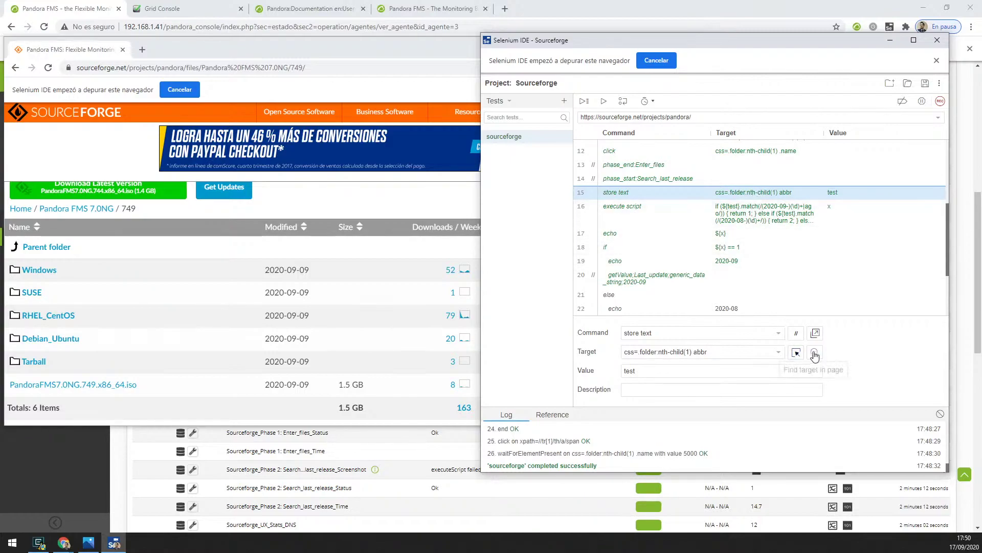
pyautogui.hotkey('ctrl', 'r')
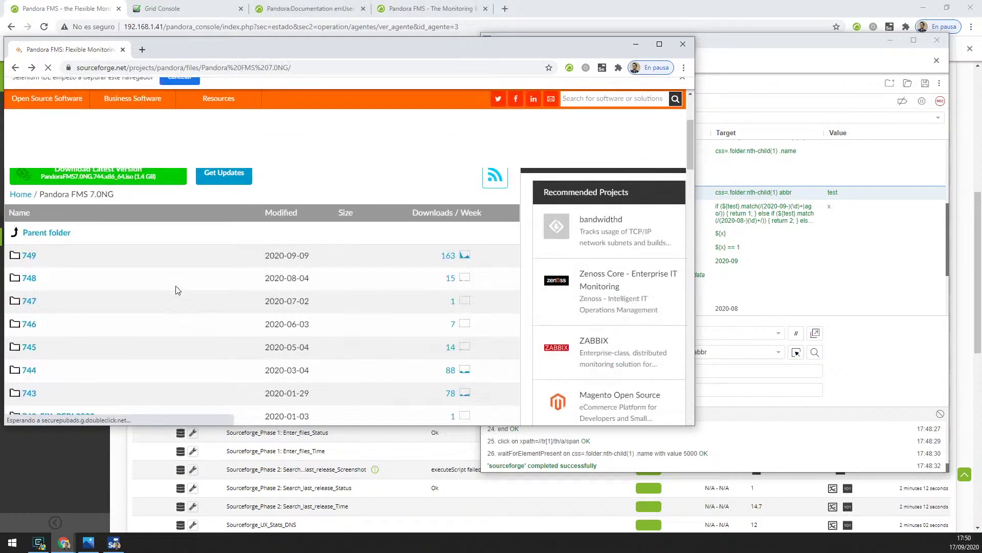
pyautogui.click(816, 353)
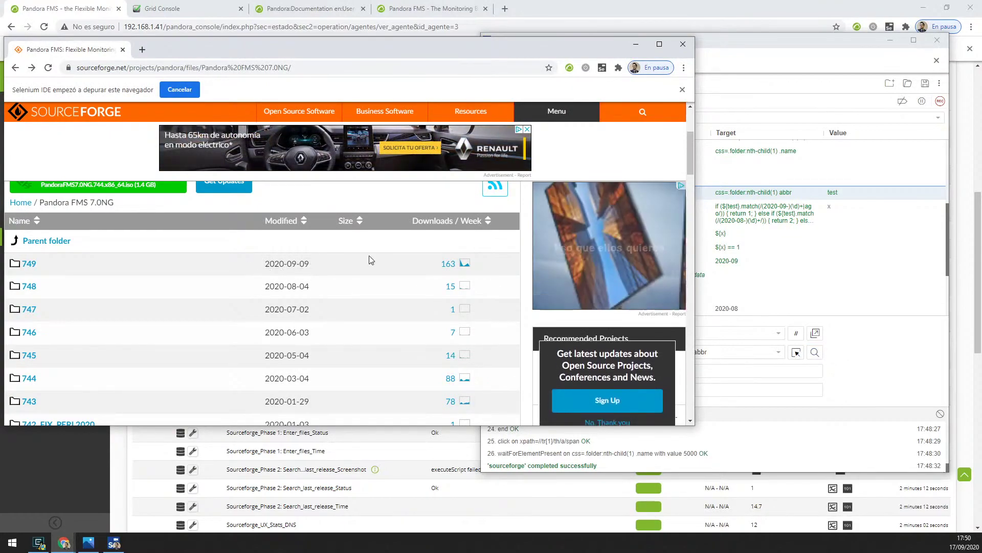
pyautogui.click(886, 375)
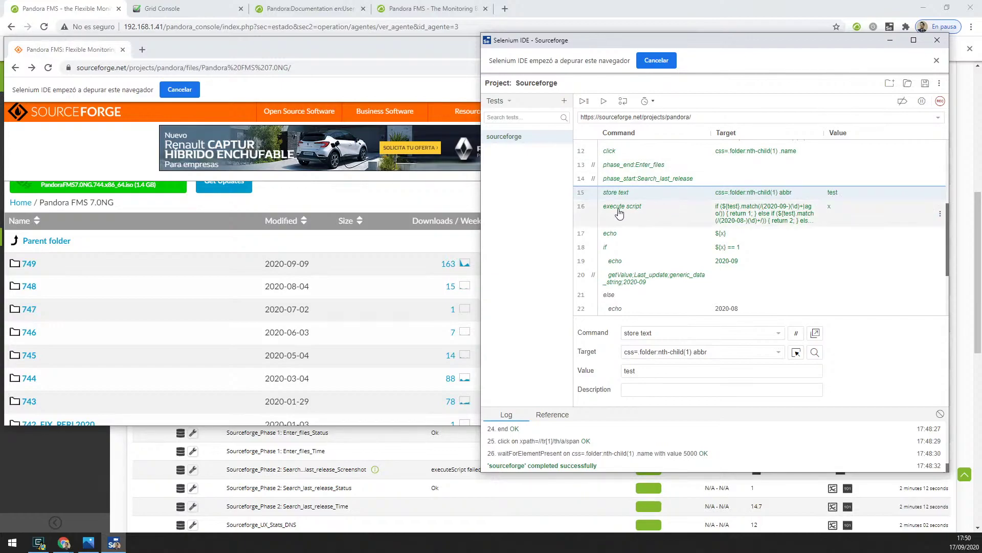
# Examine the execute script command's date-matching conditions and compare them with release 749's modification date on SourceForge.
pyautogui.click(759, 224)
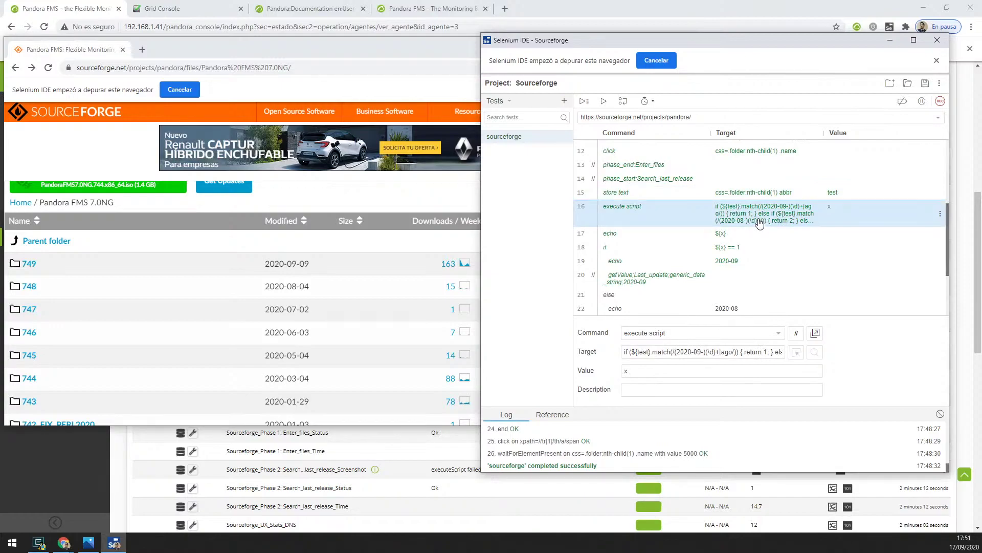
pyautogui.click(656, 352)
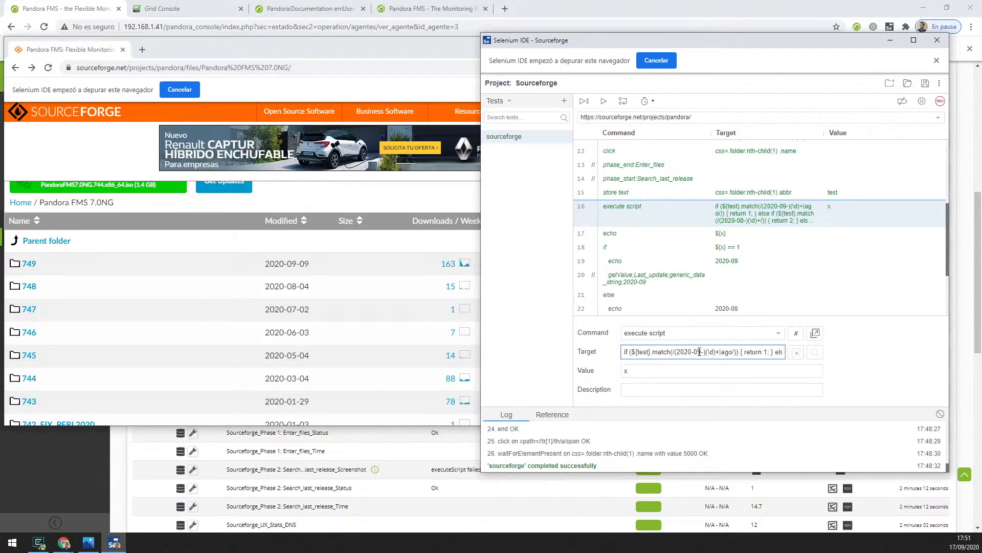
pyautogui.click(681, 352)
pyautogui.click(681, 352)
pyautogui.click(699, 352)
pyautogui.moveTo(671, 353); pyautogui.dragTo(648, 353)
pyautogui.click(753, 354)
pyautogui.click(870, 352)
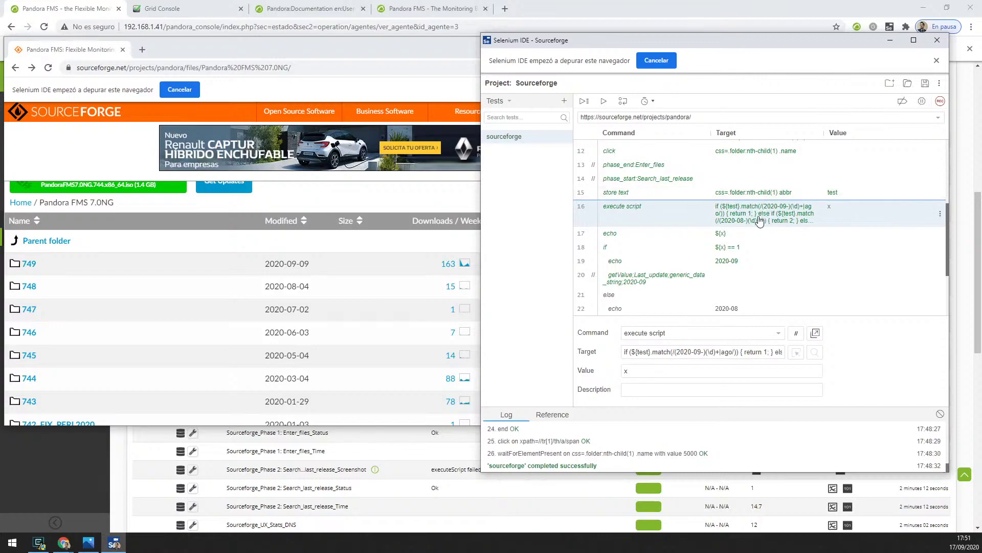
pyautogui.moveTo(306, 268); pyautogui.dragTo(267, 269)
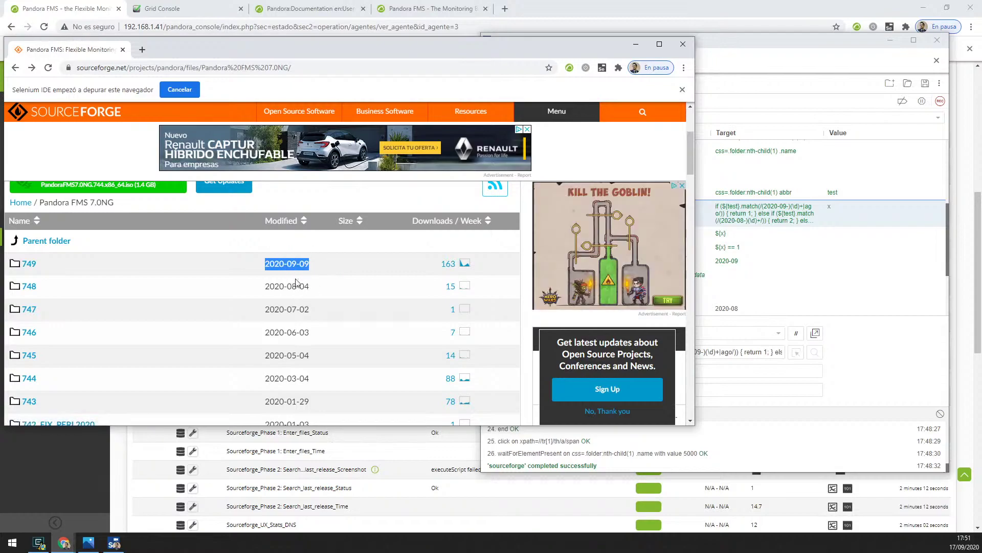
pyautogui.click(837, 220)
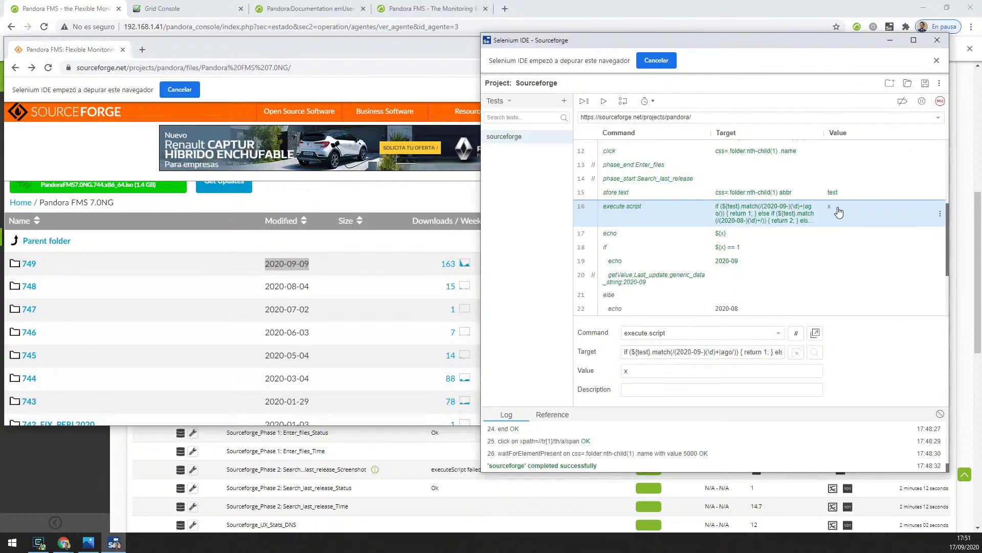
# Inspect the if, echo and getValue commands for 2020-09, enlarging the log area to check the echo output.
pyautogui.click(623, 253)
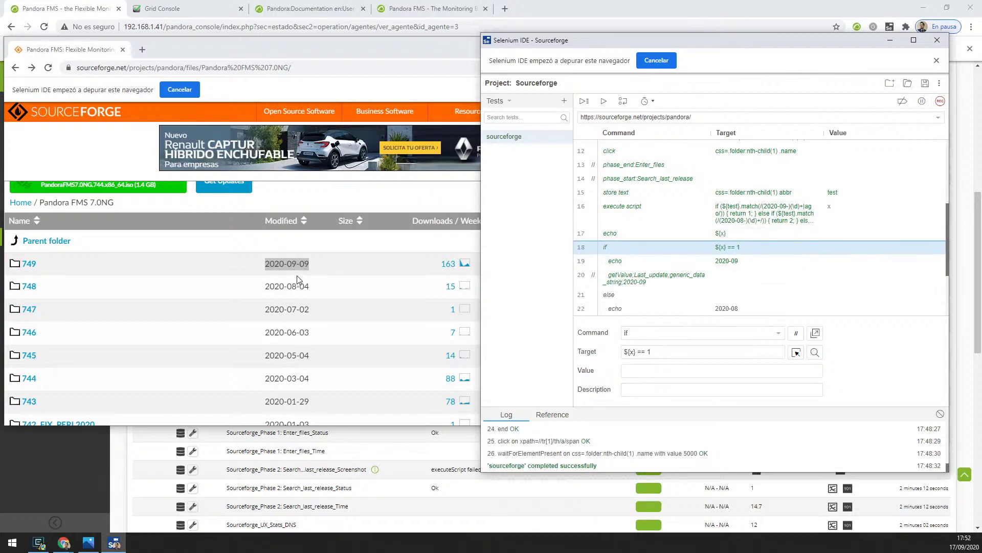
pyautogui.scroll(-1, 680, 255)
pyautogui.click(634, 209)
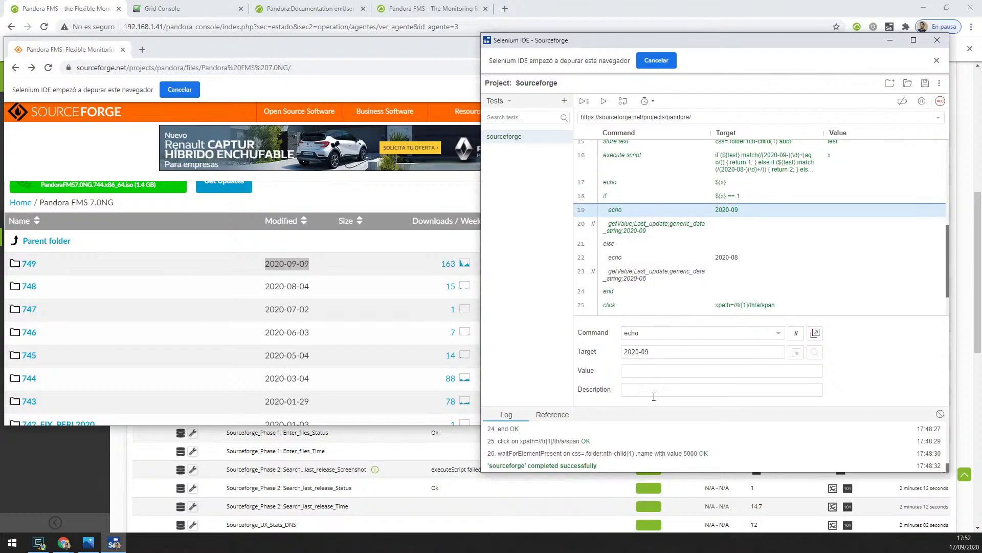
pyautogui.moveTo(632, 401); pyautogui.dragTo(671, 277)
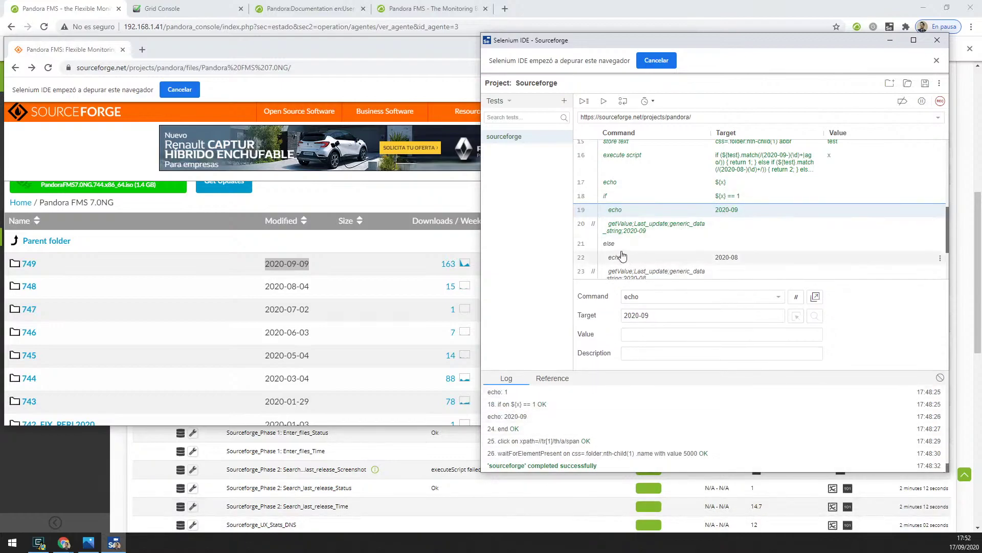
pyautogui.click(660, 235)
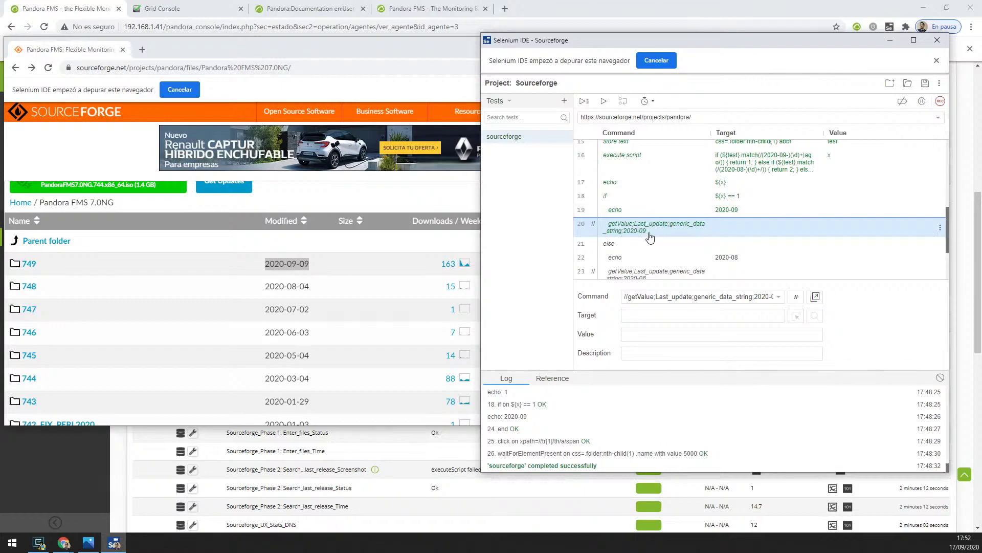
# Locate the Last_update module in the Pandora FMS console to match the getValue command's module name.
pyautogui.click(88, 14)
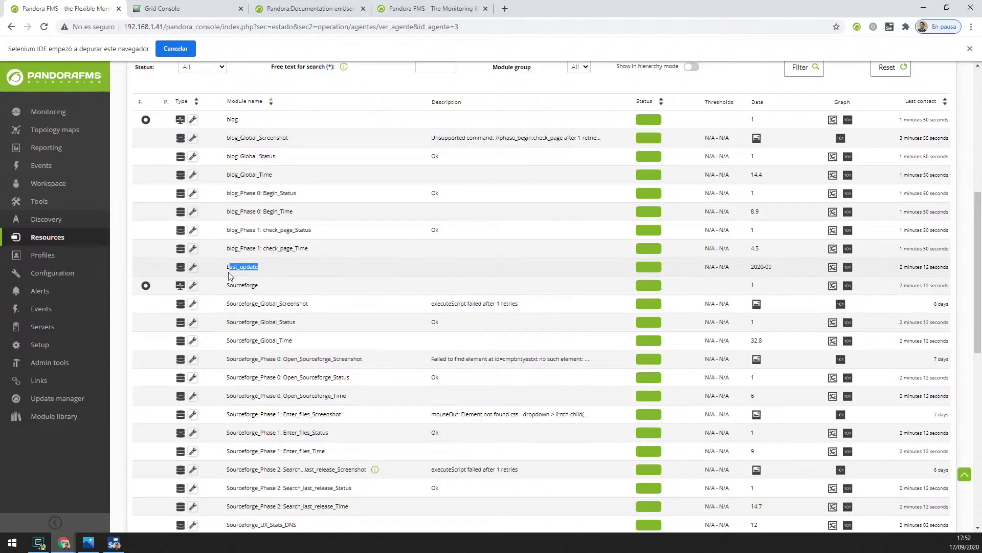
pyautogui.moveTo(228, 272); pyautogui.dragTo(256, 274)
pyautogui.click(325, 262)
# Widen the Selenium IDE window and examine the getValue command's keyword, module name, data type and 2020-09 value.
pyautogui.click(114, 543)
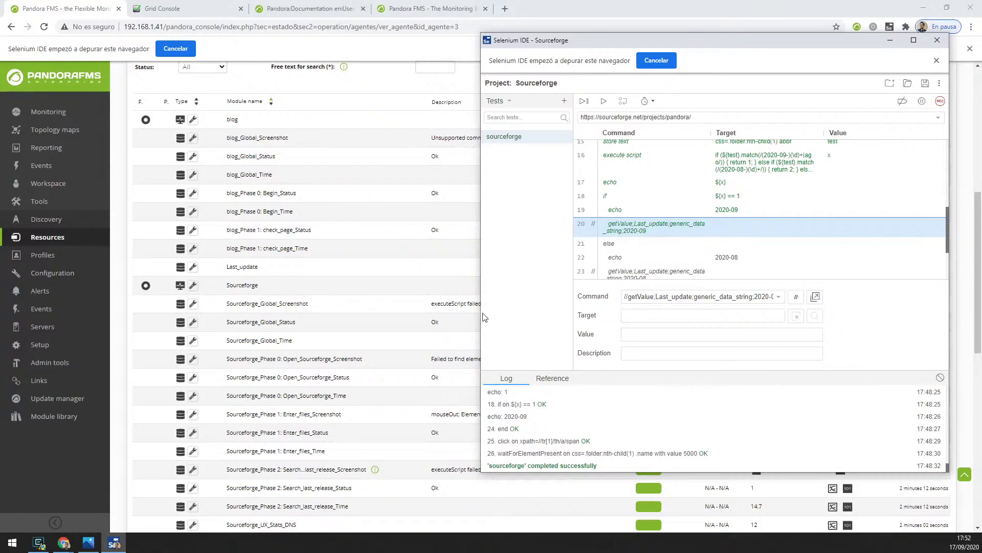
pyautogui.moveTo(483, 314); pyautogui.dragTo(443, 314)
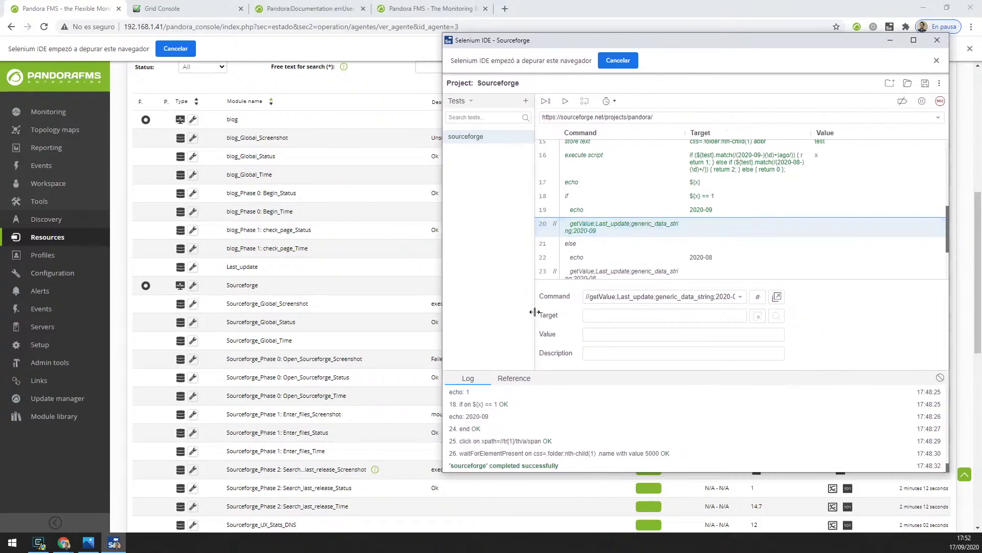
pyautogui.click(648, 295)
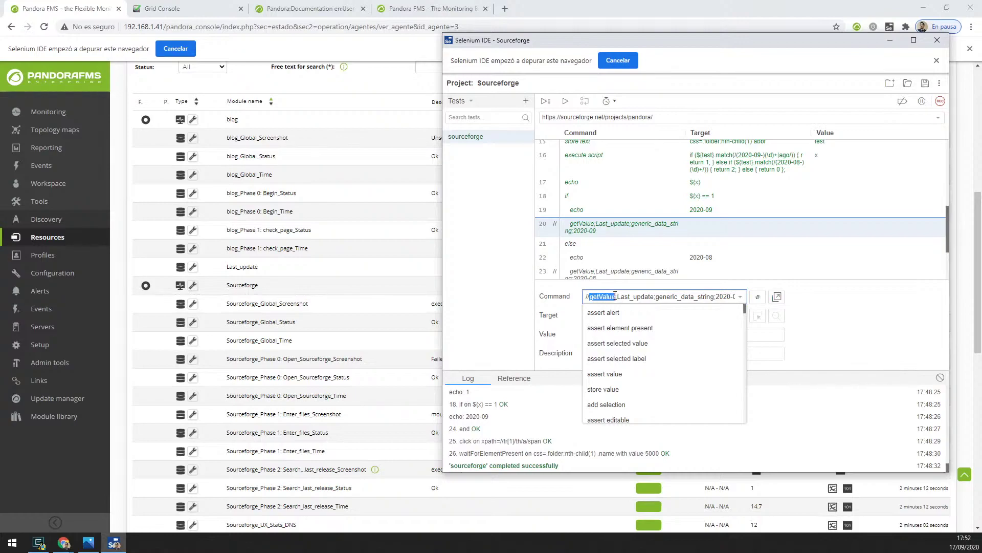
pyautogui.click(623, 298)
pyautogui.moveTo(618, 299); pyautogui.dragTo(713, 297)
pyautogui.click(656, 296)
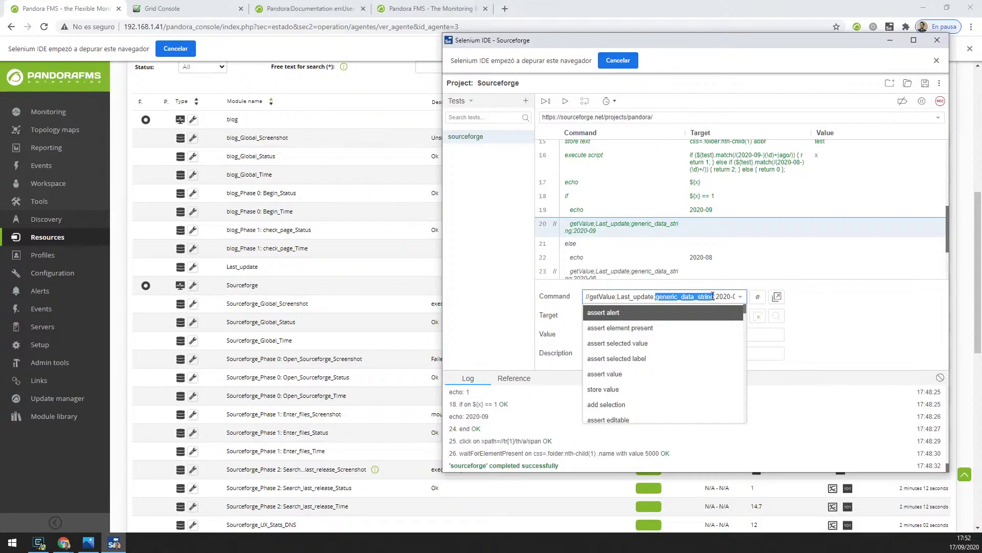
pyautogui.moveTo(717, 296); pyautogui.dragTo(737, 298)
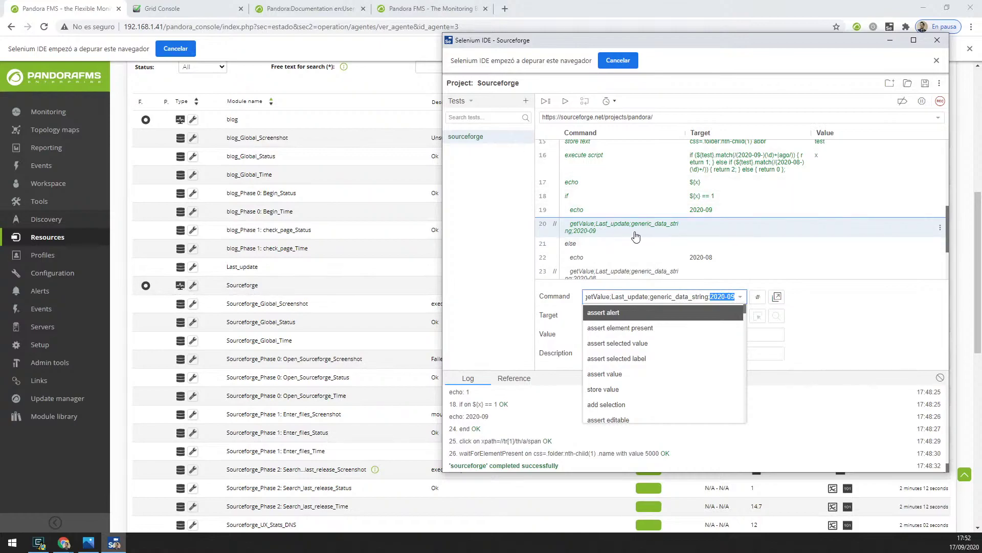
# Compare the getValue command's module name and value with the Last_update module in the Pandora FMS console.
pyautogui.click(401, 257)
pyautogui.moveTo(221, 266); pyautogui.dragTo(269, 267)
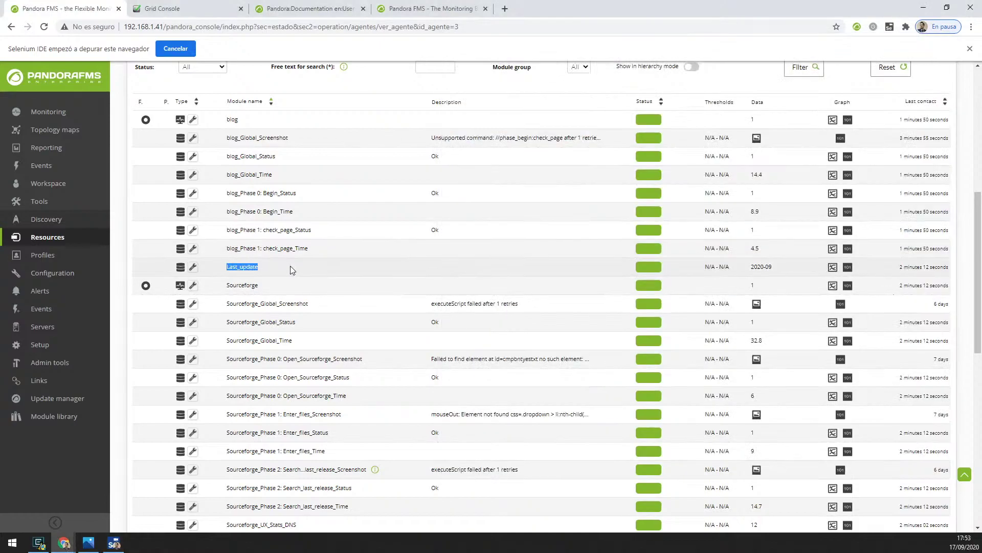
pyautogui.moveTo(774, 266); pyautogui.dragTo(750, 267)
pyautogui.click(610, 271)
# Return to Selenium IDE and examine the else branch with its echo and getValue commands for 2020-08.
pyautogui.hotkey('alt', 'Tab')
pyautogui.scroll(-2, 742, 166)
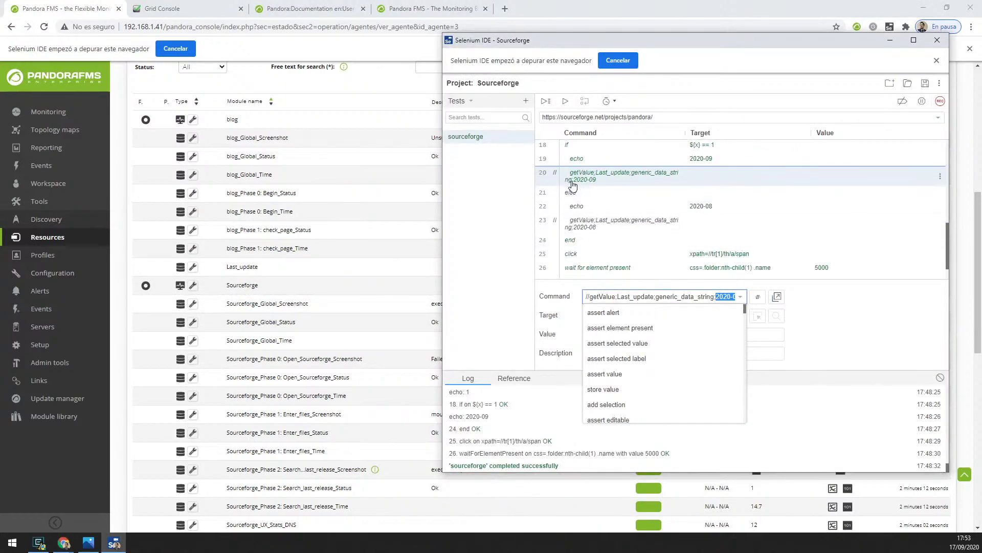
pyautogui.scroll(3, 742, 166)
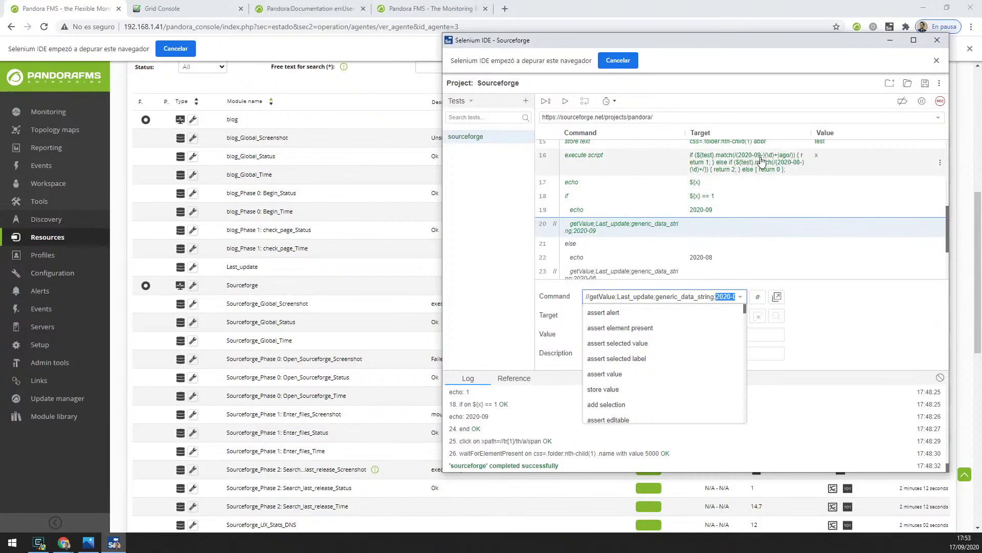
pyautogui.scroll(-2, 614, 207)
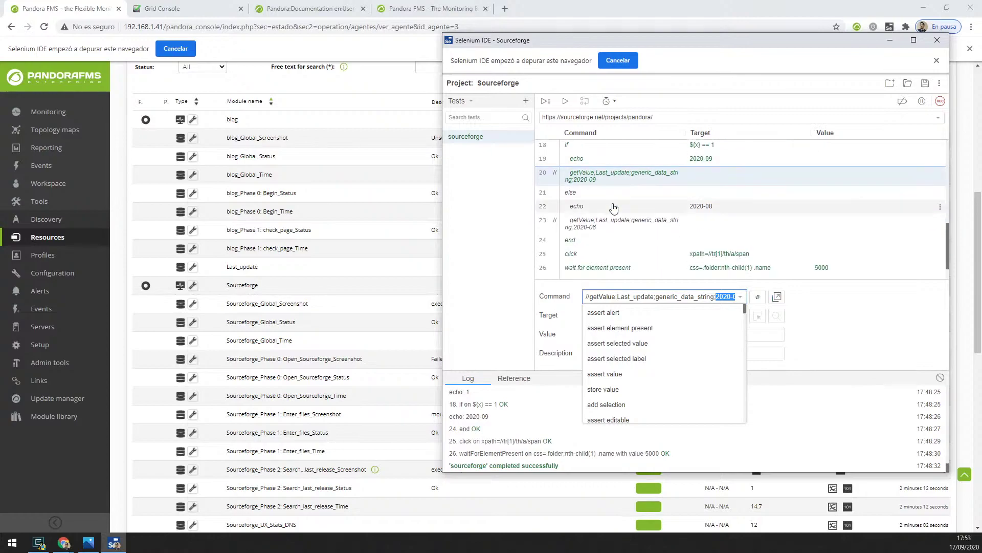
pyautogui.click(581, 195)
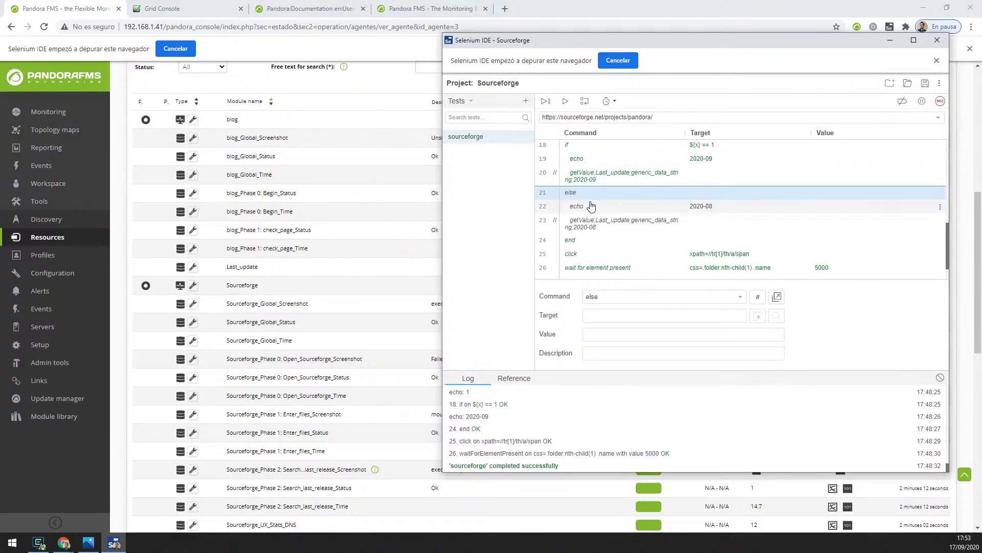
pyautogui.click(633, 228)
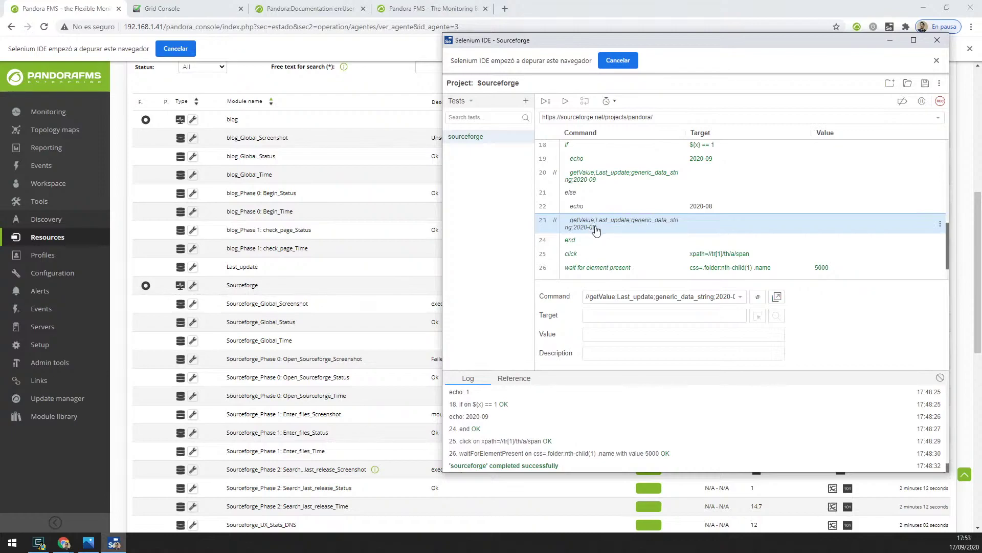
pyautogui.scroll(-1, 596, 230)
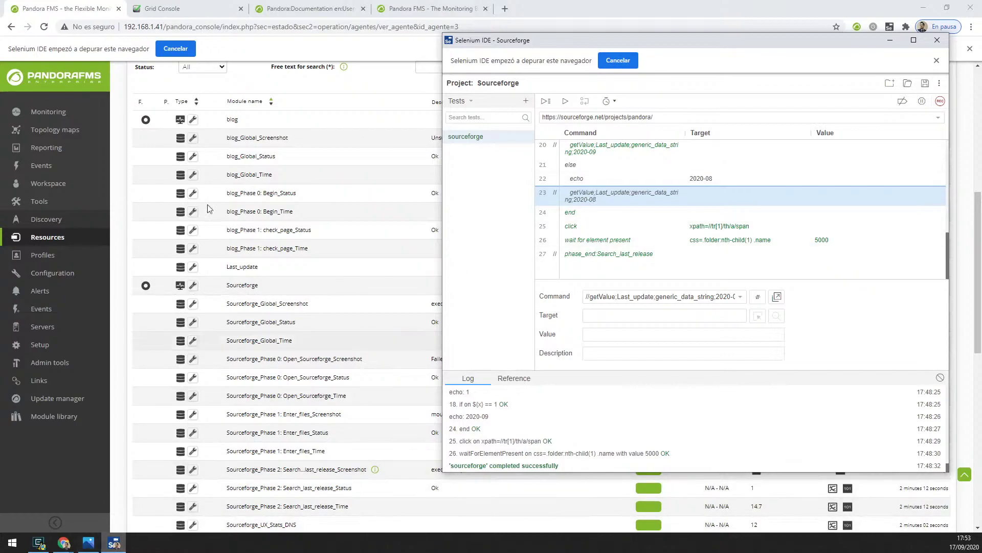
# Open the 749 folder on SourceForge and find the wait for element present command's target in the page.
pyautogui.moveTo(63, 542)
pyautogui.click(56, 496)
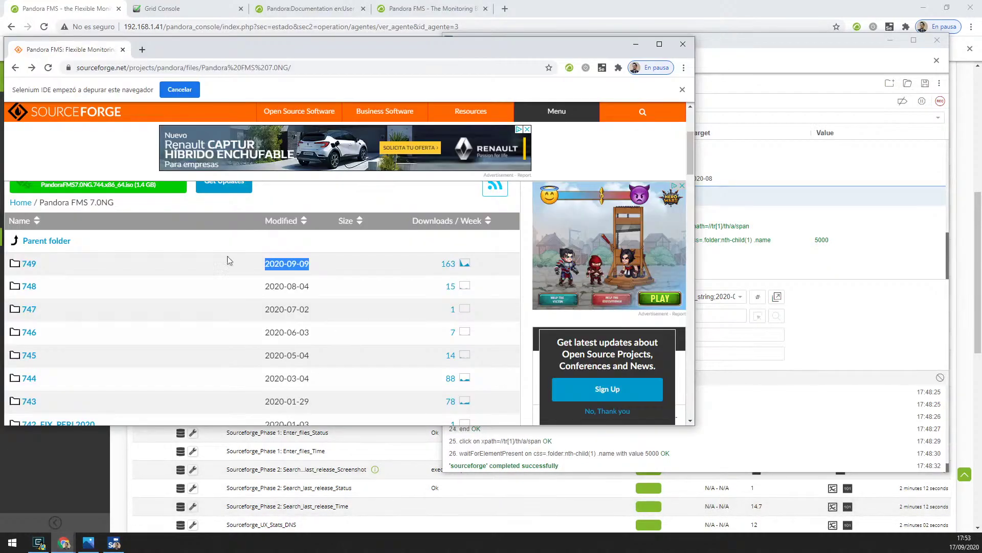
pyautogui.click(37, 265)
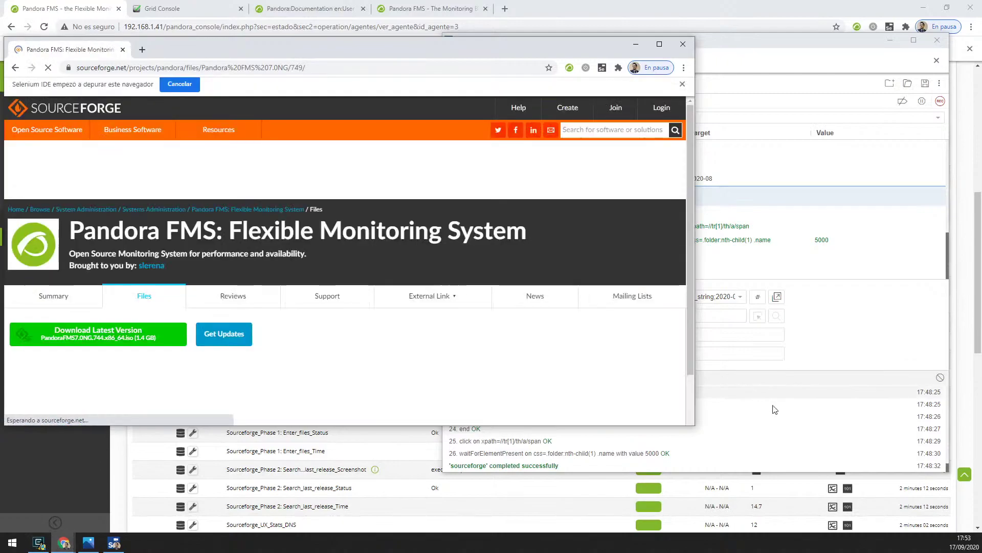
pyautogui.click(784, 412)
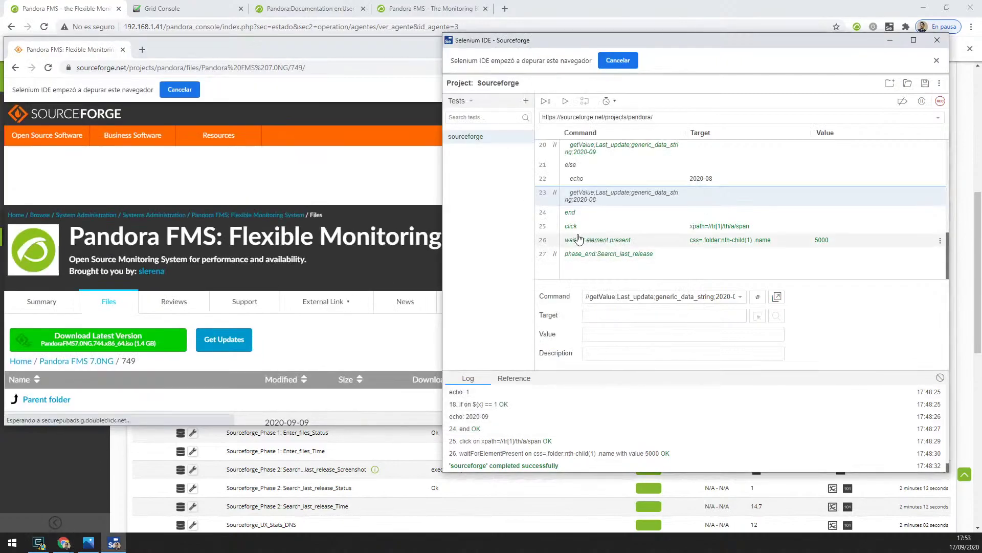
pyautogui.click(690, 242)
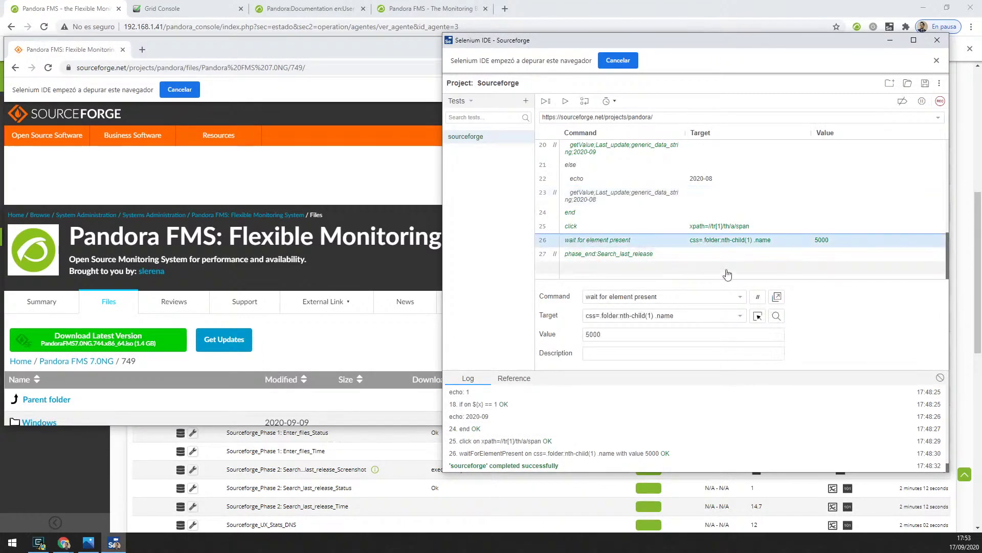
pyautogui.click(776, 316)
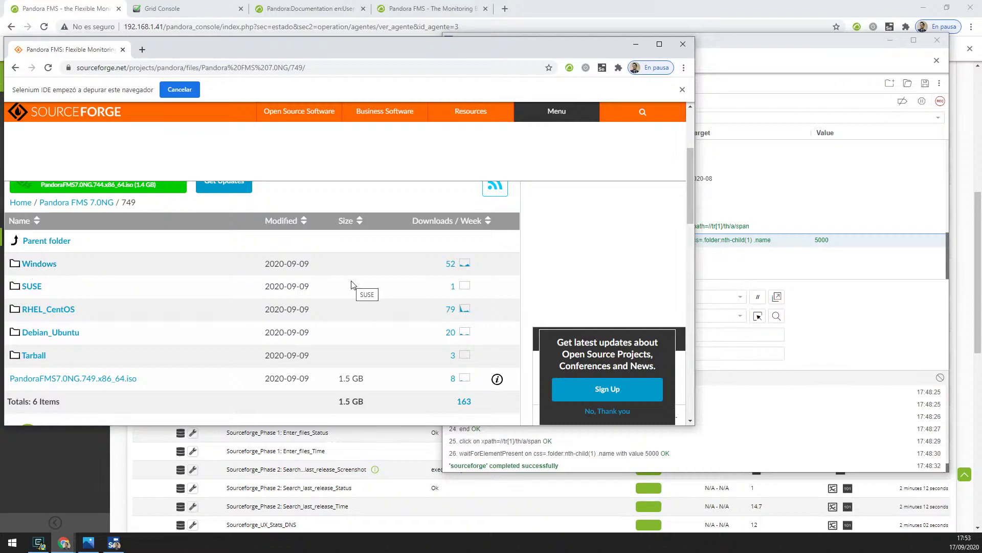
pyautogui.click(908, 297)
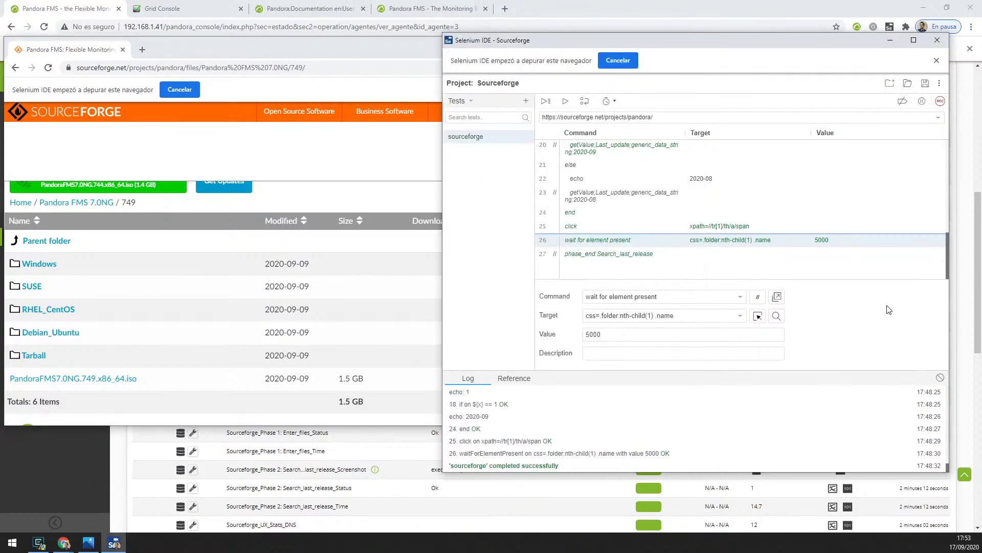
# Enlarge the command list, run the echo 2020-09 command on its own and inspect its target value.
pyautogui.scroll(4, 829, 266)
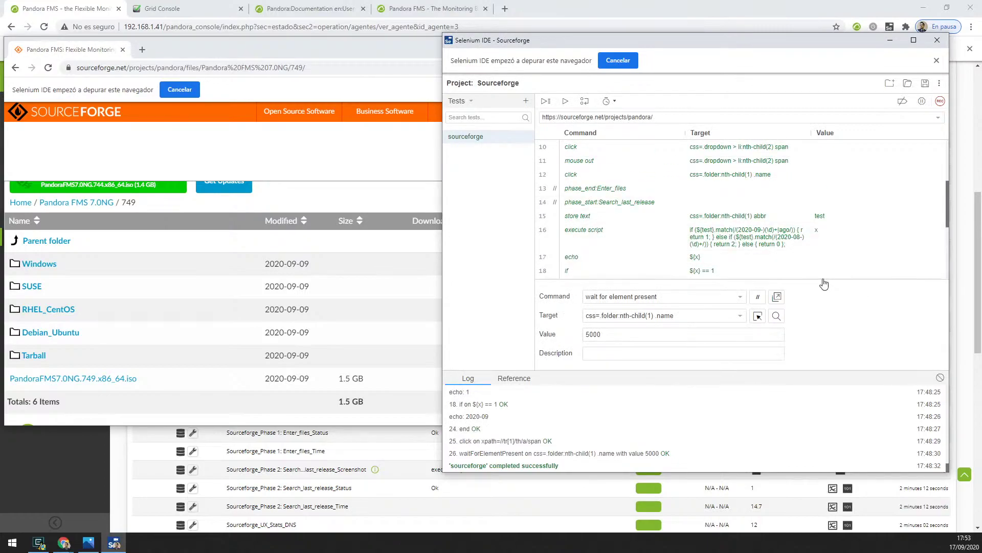
pyautogui.moveTo(813, 369); pyautogui.dragTo(814, 422)
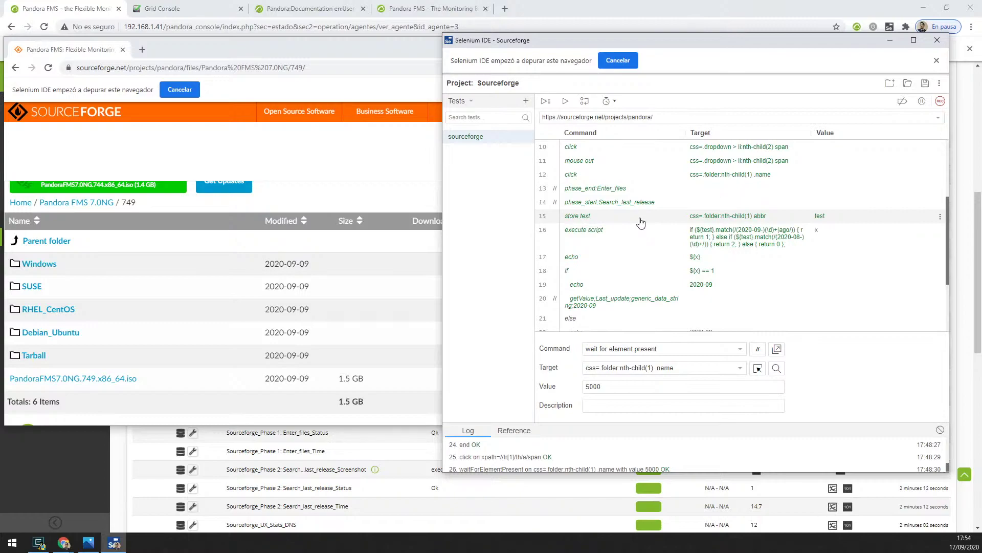
pyautogui.scroll(-3, 641, 222)
pyautogui.scroll(1, 701, 238)
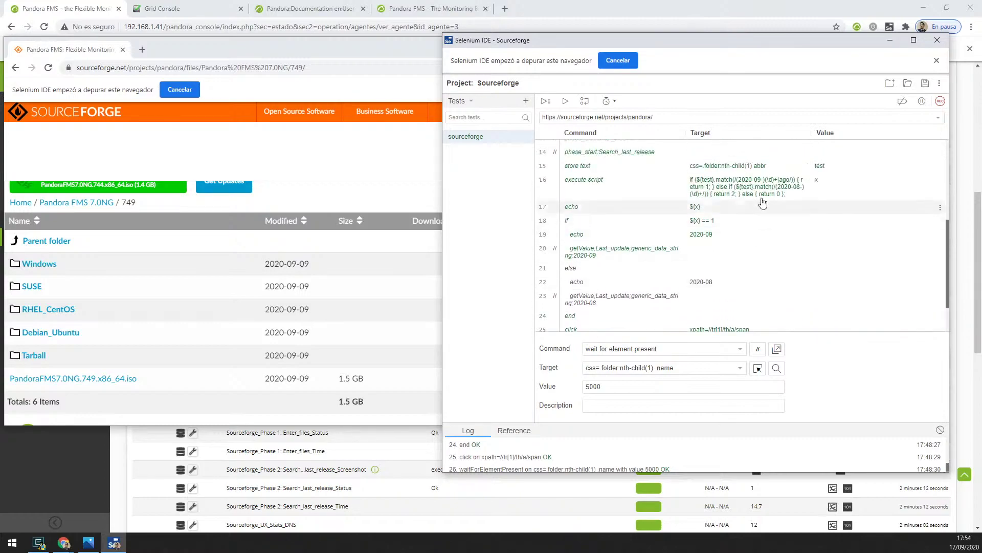
pyautogui.click(701, 238)
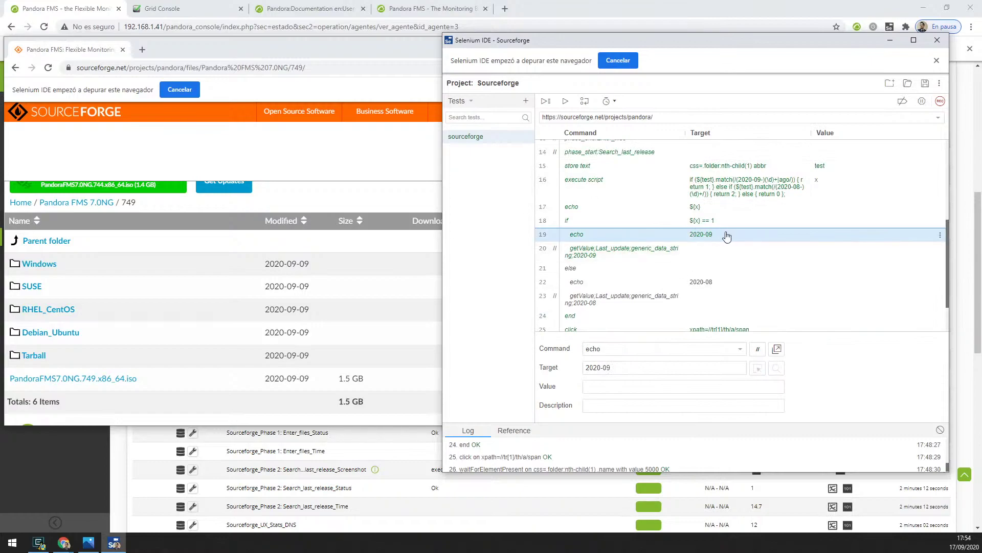
pyautogui.doubleClick(719, 235)
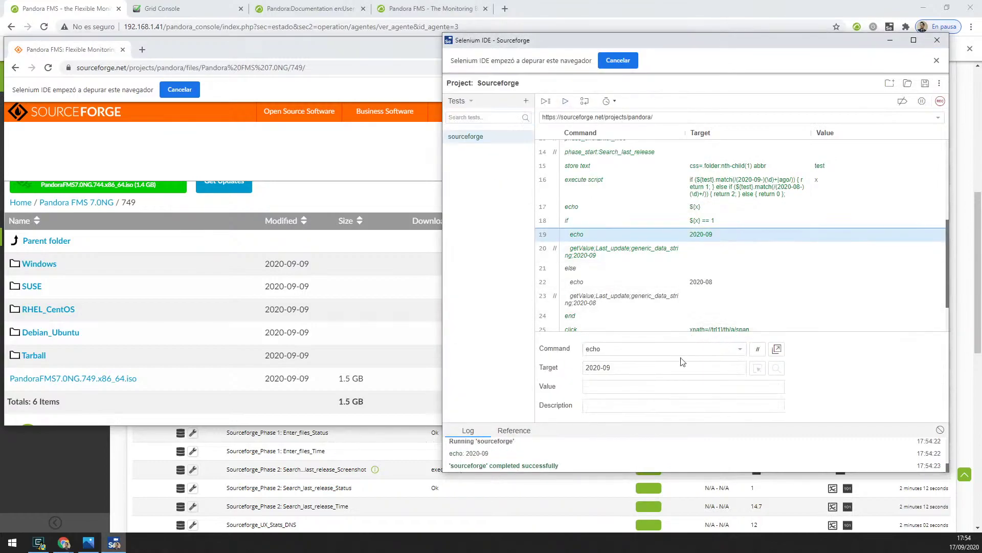
pyautogui.moveTo(612, 368); pyautogui.dragTo(569, 369)
pyautogui.click(617, 369)
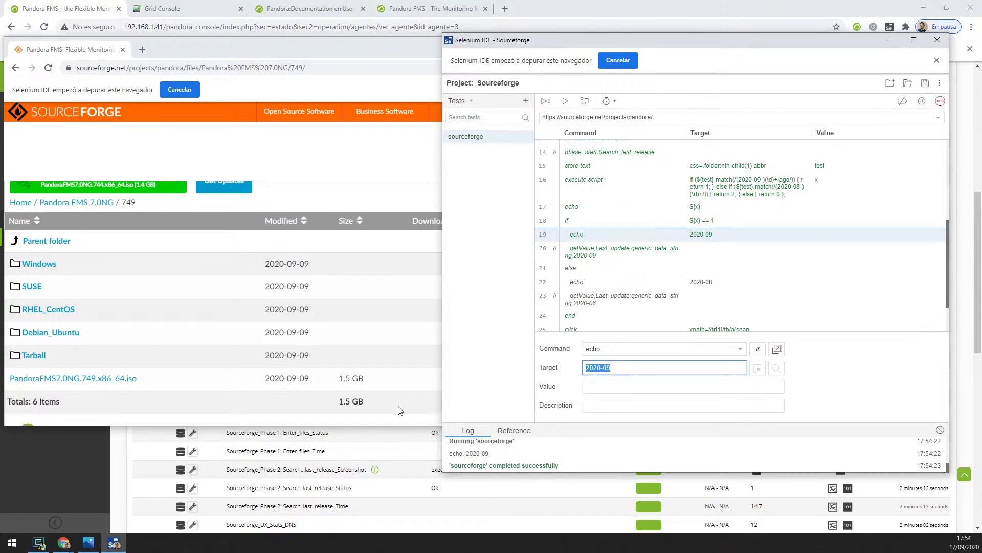
# Open the Sourceforge module's configuration in the Pandora FMS console and expand its custom macros.
pyautogui.click(373, 454)
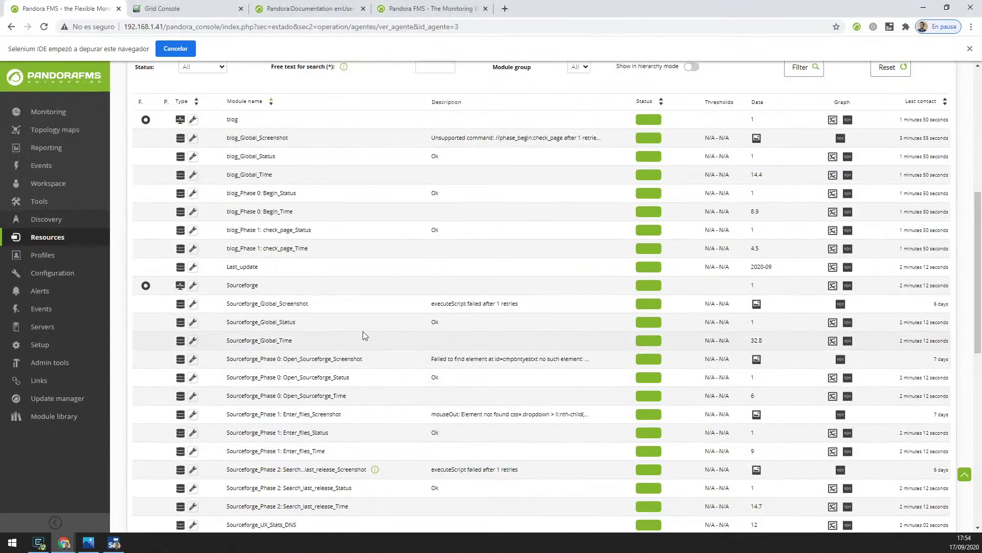
pyautogui.click(192, 285)
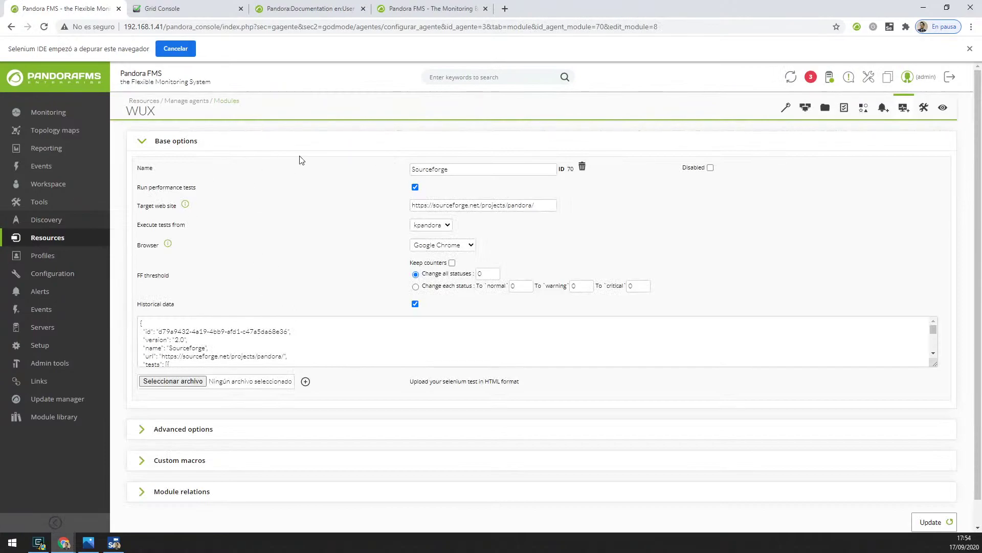
pyautogui.scroll(-1, 322, 159)
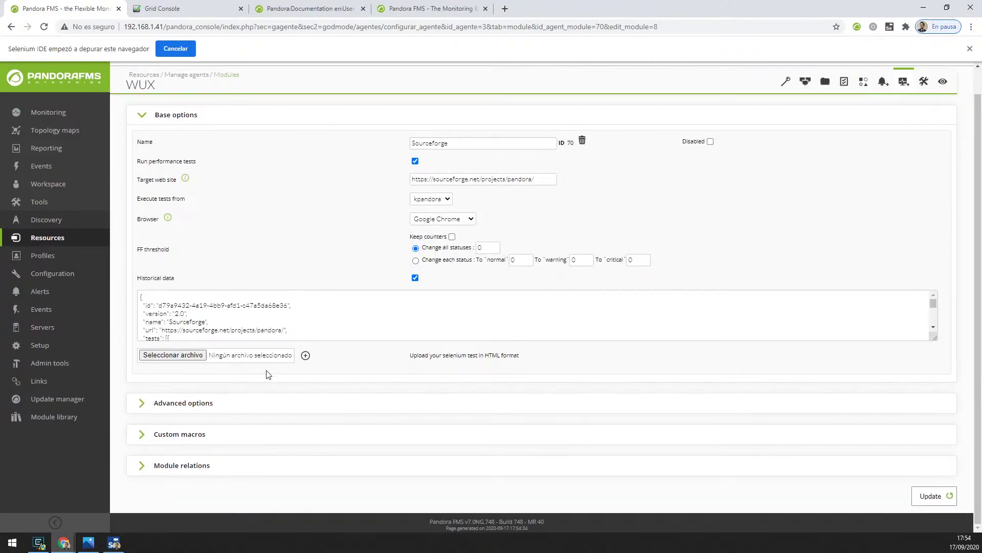
pyautogui.click(172, 434)
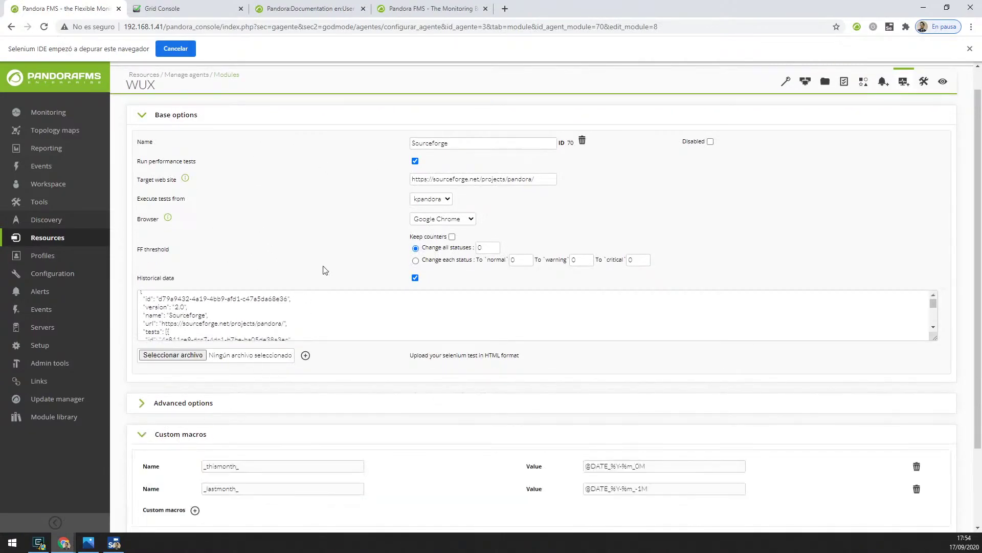
pyautogui.scroll(-5, 307, 314)
# Examine the names of the _thismonth_ and _lastmonth_ custom macros, including their enclosing underscores.
pyautogui.moveTo(258, 369); pyautogui.dragTo(197, 373)
pyautogui.click(151, 372)
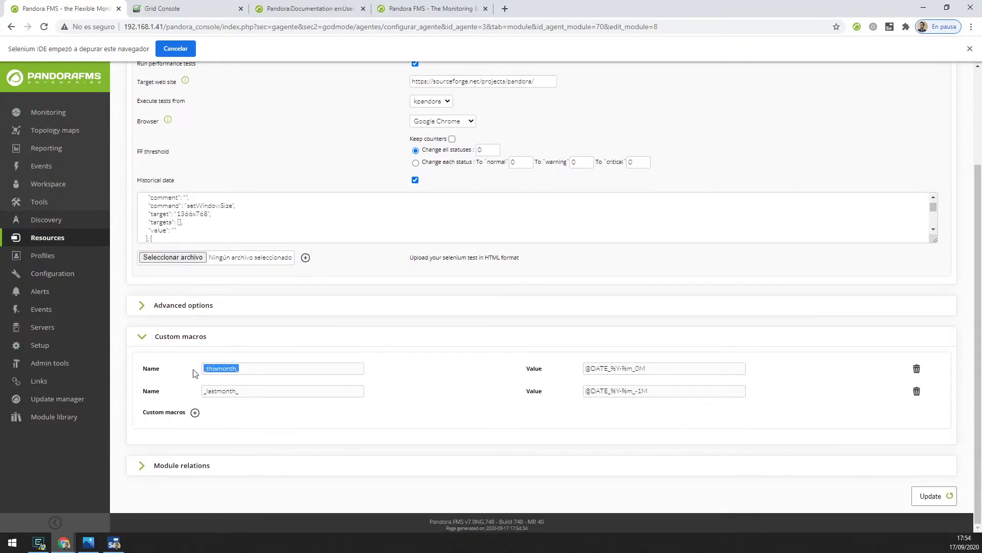
pyautogui.moveTo(245, 392); pyautogui.dragTo(203, 395)
pyautogui.click(259, 393)
pyautogui.moveTo(263, 367); pyautogui.dragTo(206, 373)
pyautogui.click(251, 369)
pyautogui.moveTo(238, 367); pyautogui.dragTo(226, 392)
pyautogui.click(236, 367)
pyautogui.click(255, 394)
pyautogui.press('Right')
# Examine the date format and month offset in the _thismonth_ macro's value.
pyautogui.tripleClick(637, 368)
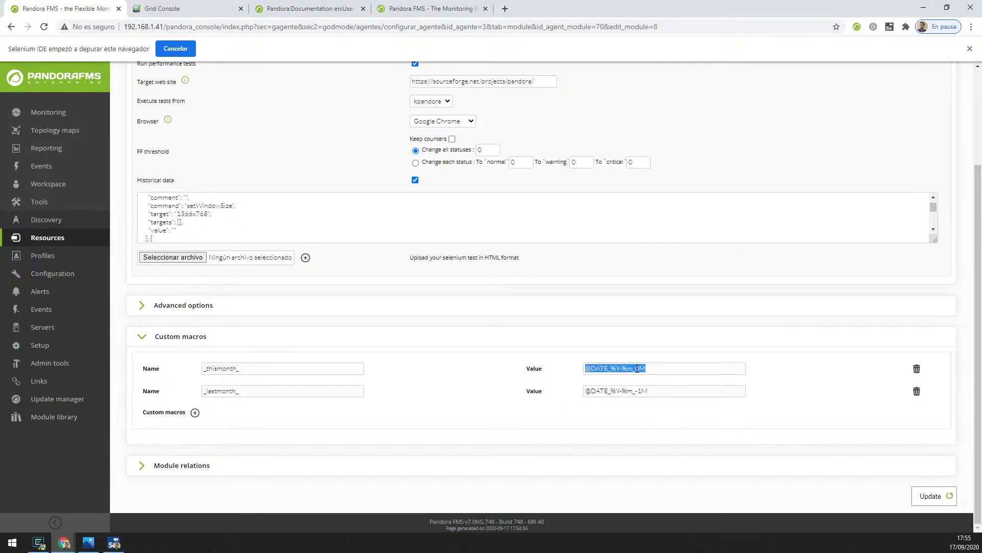
pyautogui.click(647, 419)
pyautogui.tripleClick(652, 369)
pyautogui.click(651, 369)
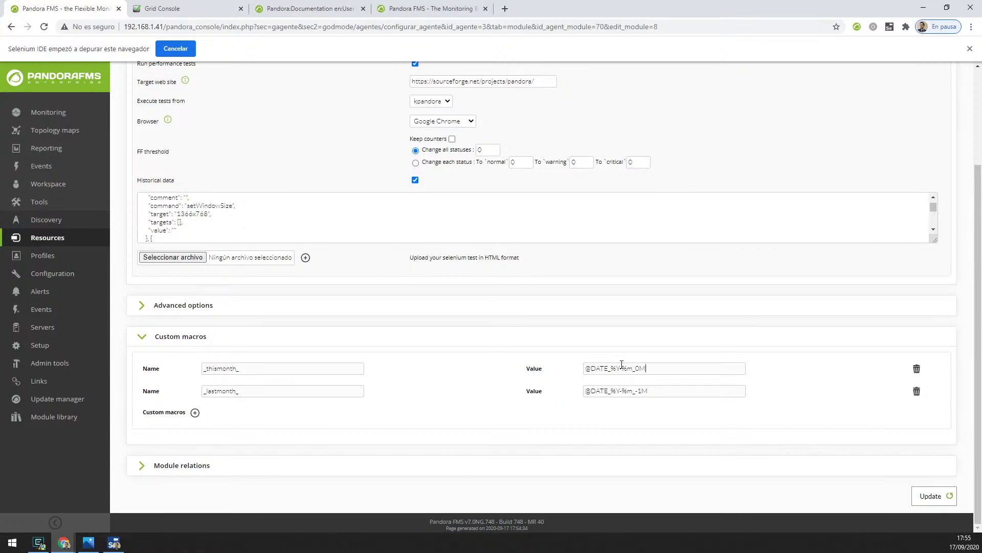
pyautogui.moveTo(620, 367)
pyautogui.mouseDown()
pyautogui.moveTo(609, 371)
pyautogui.moveTo(622, 372)
pyautogui.mouseUp()
pyautogui.hotkey('ctrl', 'z')
# Compare the fixed dates in the Selenium IDE commands with the _thismonth_ macro's value and name.
pyautogui.hotkey('alt', 'Tab')
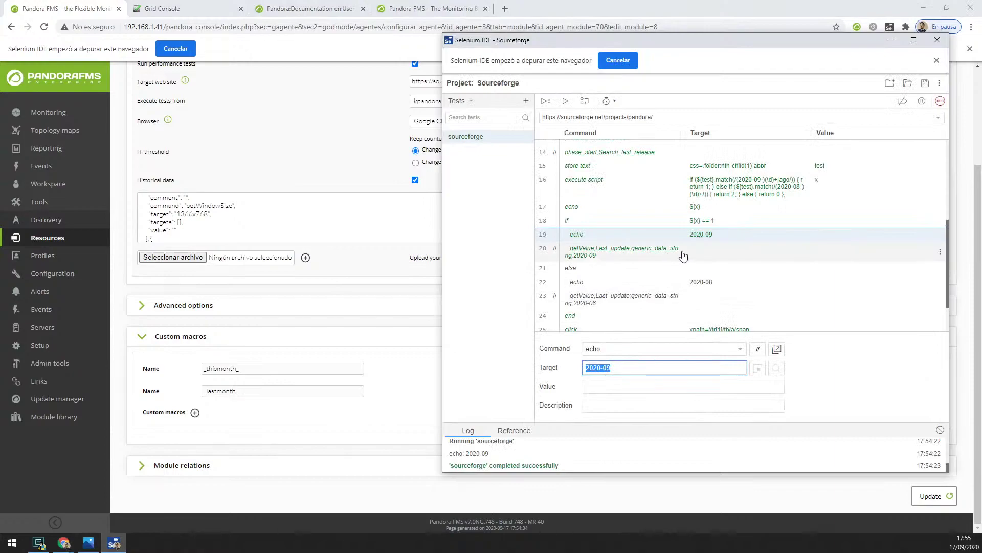
pyautogui.click(377, 405)
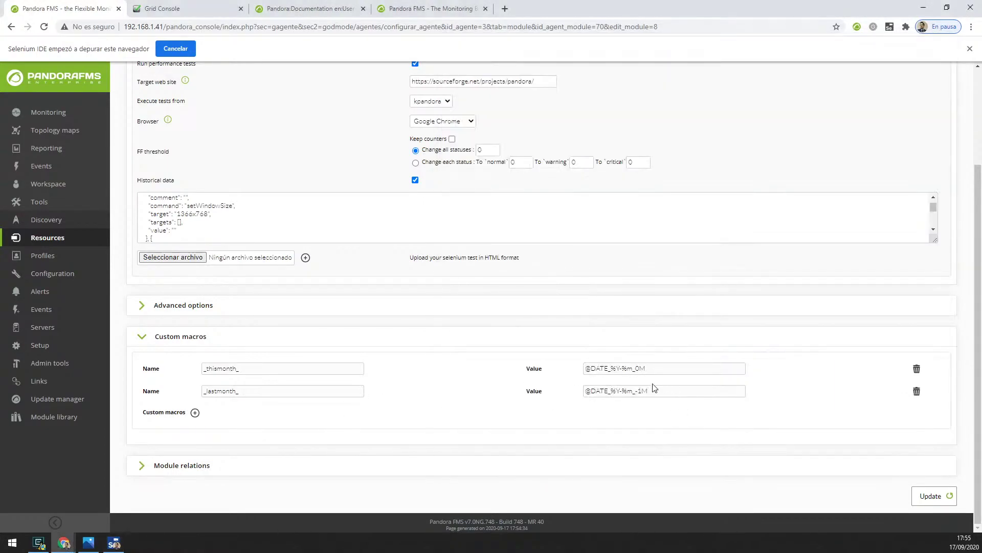
pyautogui.moveTo(685, 368); pyautogui.dragTo(585, 369)
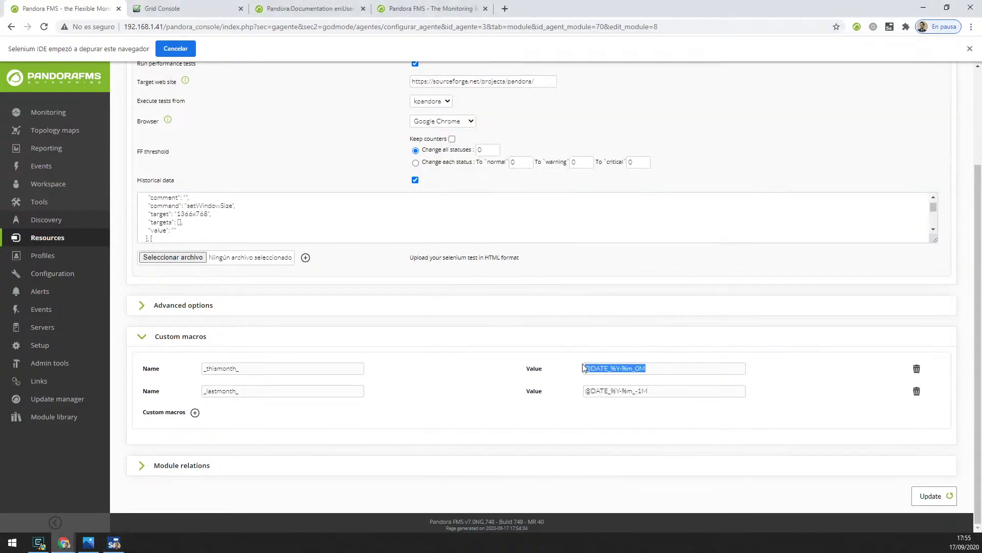
pyautogui.click(318, 368)
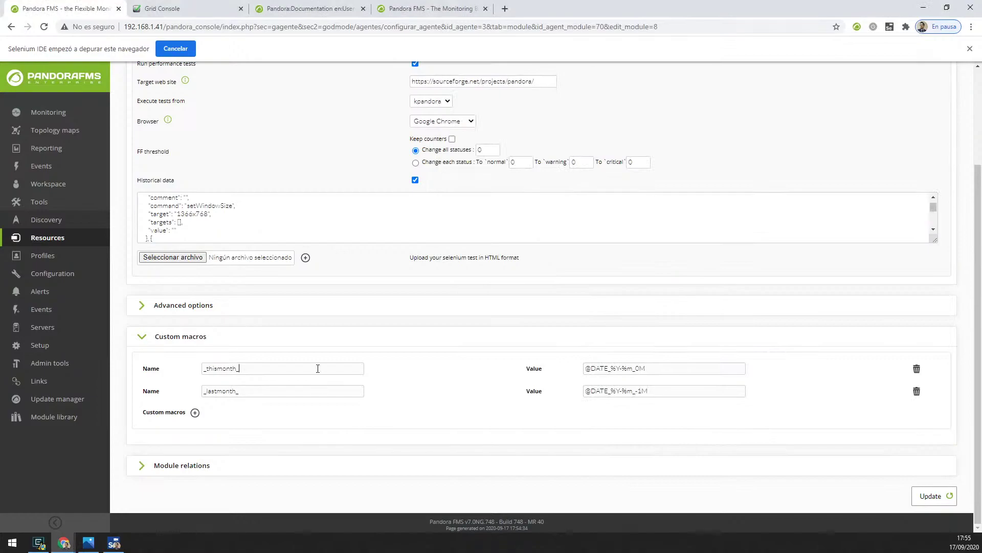
# Review the full date expression in the _thismonth_ custom macro's value.
pyautogui.moveTo(654, 362); pyautogui.dragTo(580, 372)
pyautogui.click(659, 369)
pyautogui.moveTo(662, 369); pyautogui.dragTo(584, 369)
pyautogui.click(665, 368)
# Check the Sourceforge files page for Pandora FMS 7.0NG version 749 and return to the Pandora FMS console.
pyautogui.moveTo(64, 543)
pyautogui.click(123, 517)
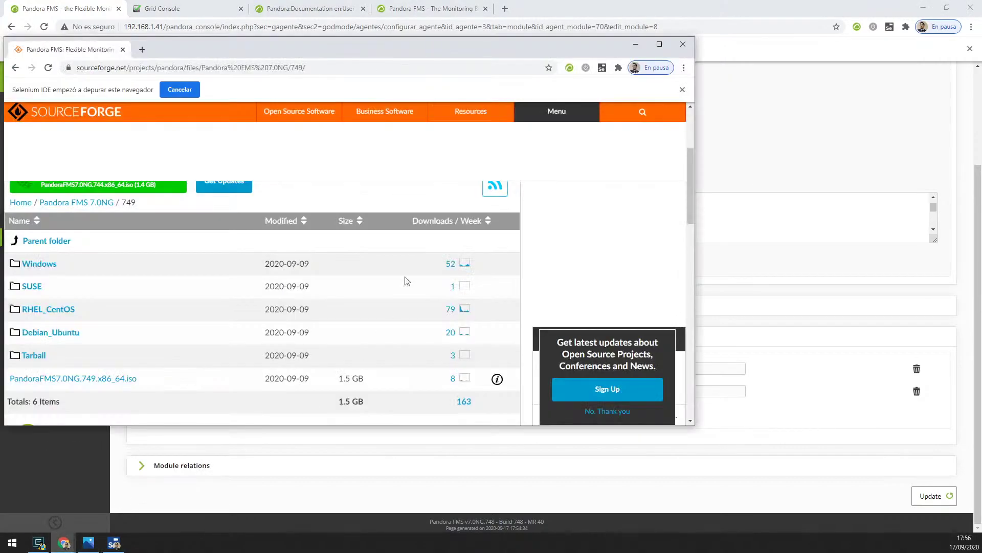
pyautogui.scroll(3, 327, 230)
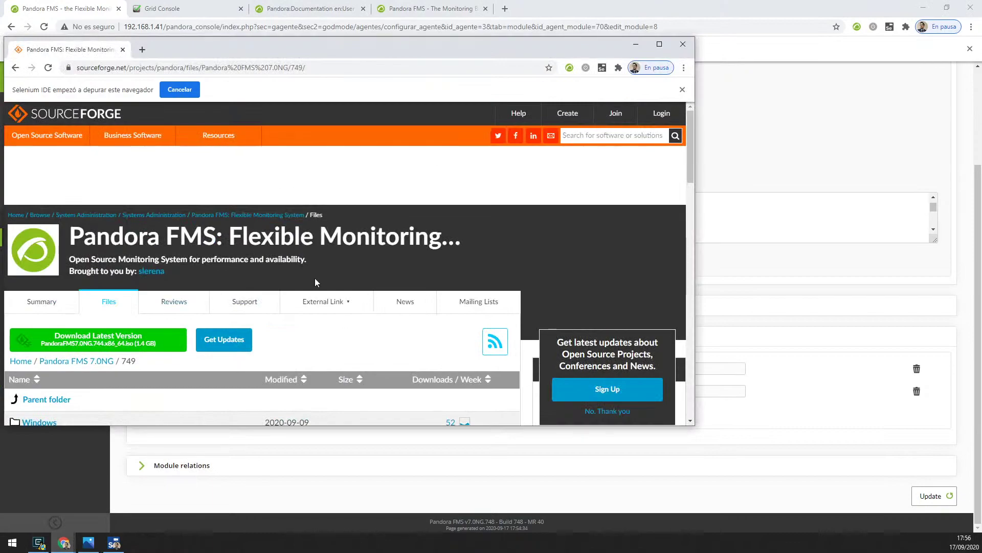
pyautogui.click(793, 401)
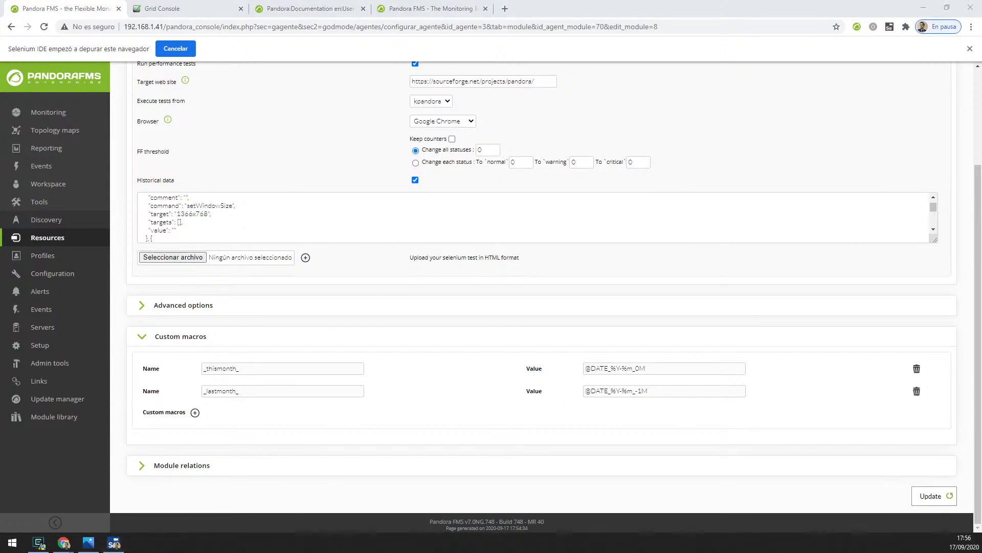
# Switch to Selenium IDE and open the project file workshop-pandora.side.
pyautogui.click(113, 542)
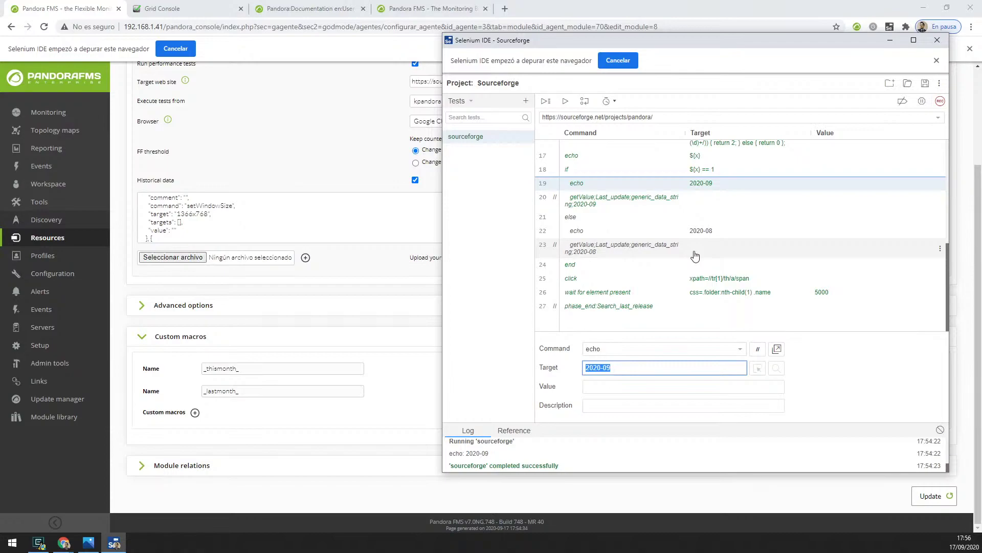
pyautogui.scroll(5, 696, 255)
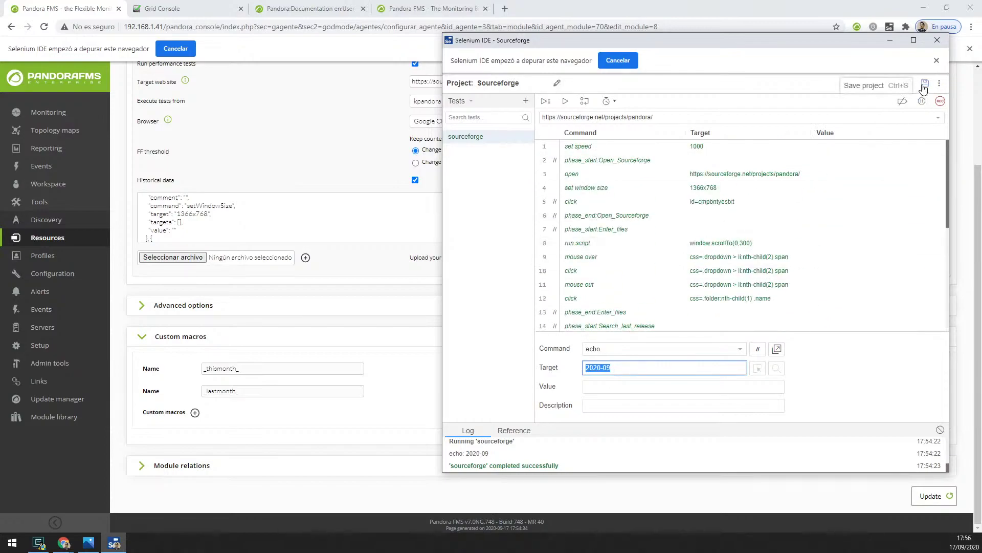
pyautogui.click(908, 82)
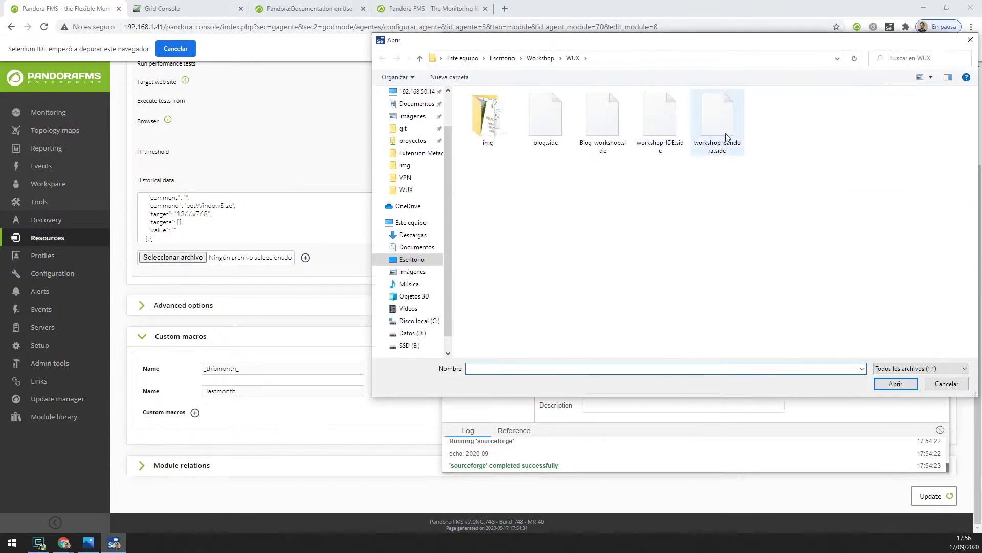
pyautogui.click(724, 129)
pyautogui.click(895, 383)
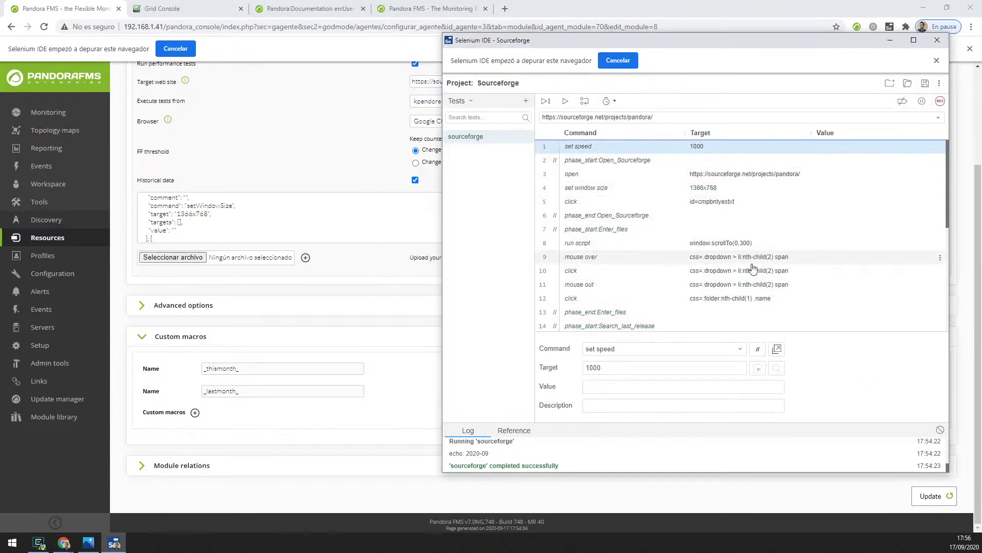
# Examine where the sourceforge test uses _thismonth_ and _lastmonth_ in its execute script, echo and getValue commands.
pyautogui.scroll(-1, 727, 225)
pyautogui.scroll(-2, 738, 217)
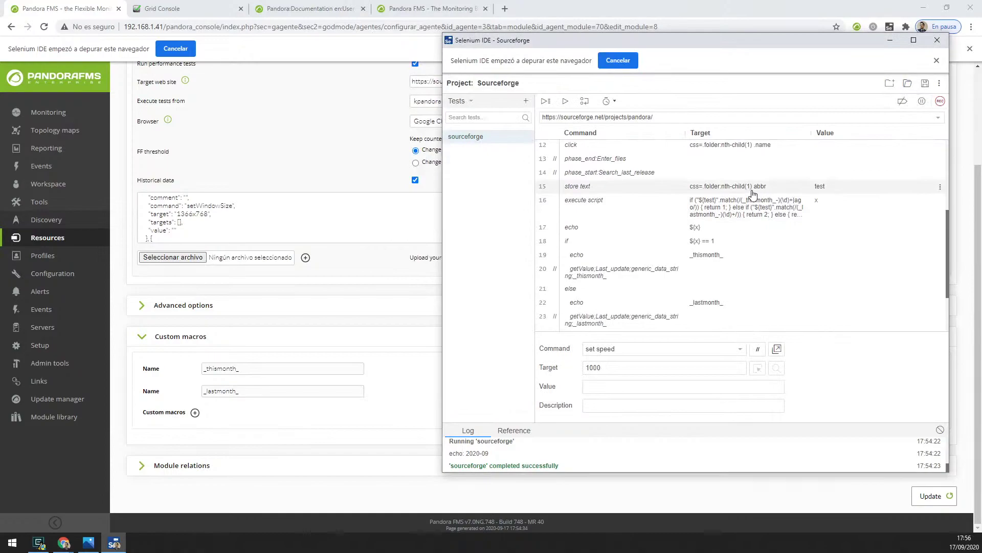
pyautogui.scroll(-1, 615, 235)
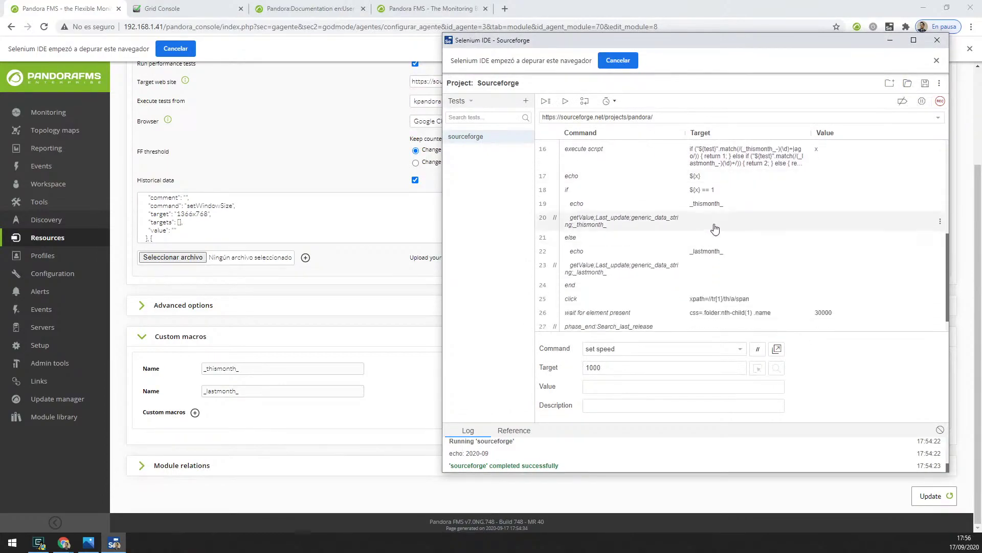
pyautogui.click(719, 205)
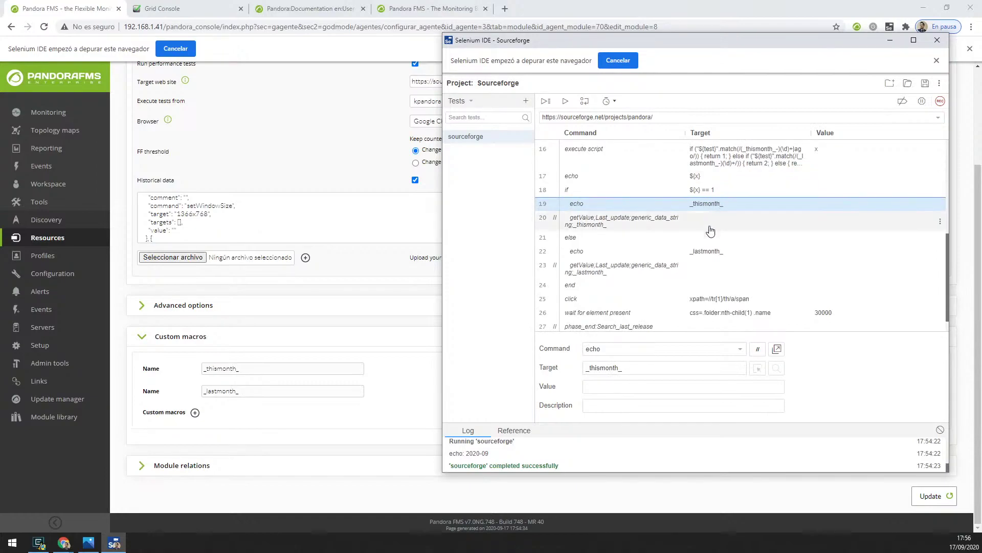
pyautogui.click(693, 254)
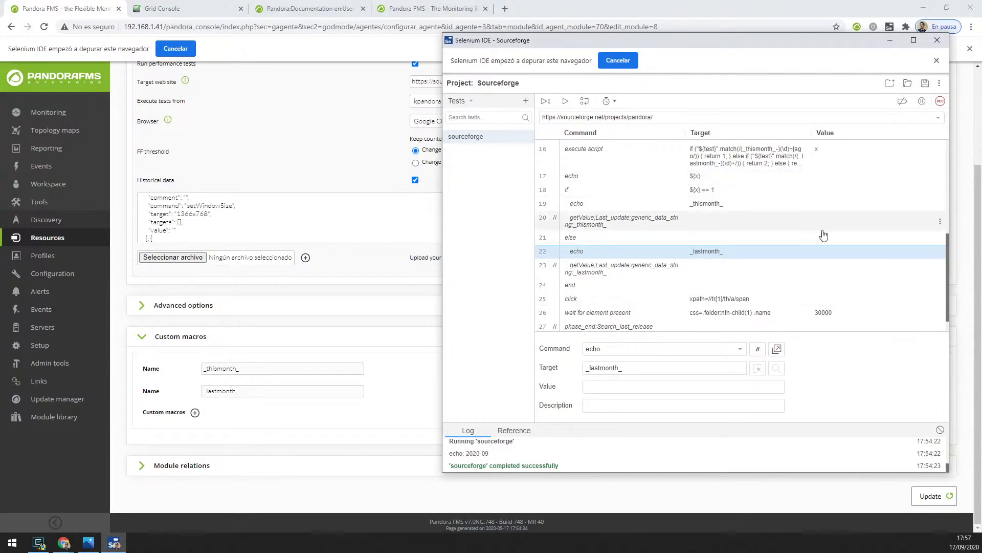
pyautogui.scroll(-1, 817, 235)
pyautogui.scroll(5, 772, 296)
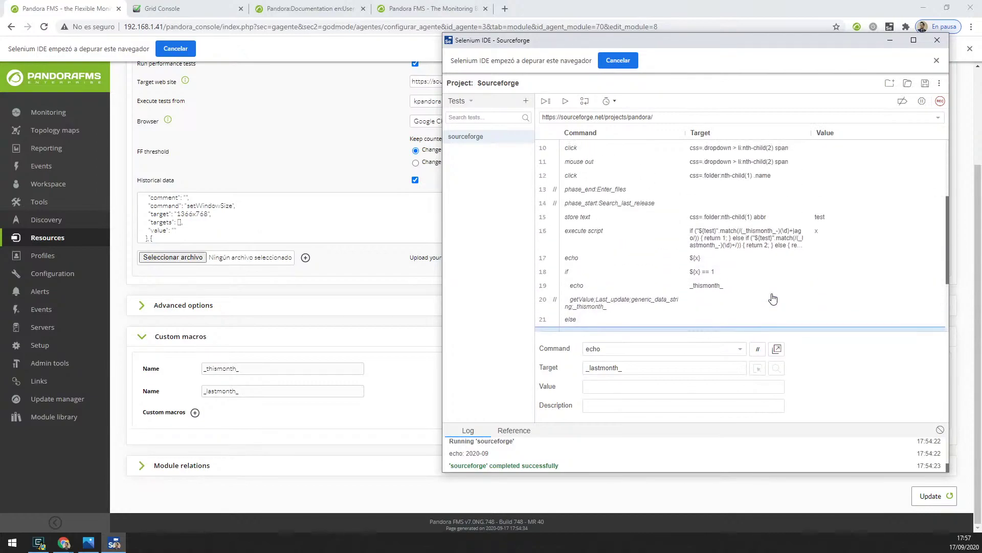
pyautogui.click(723, 289)
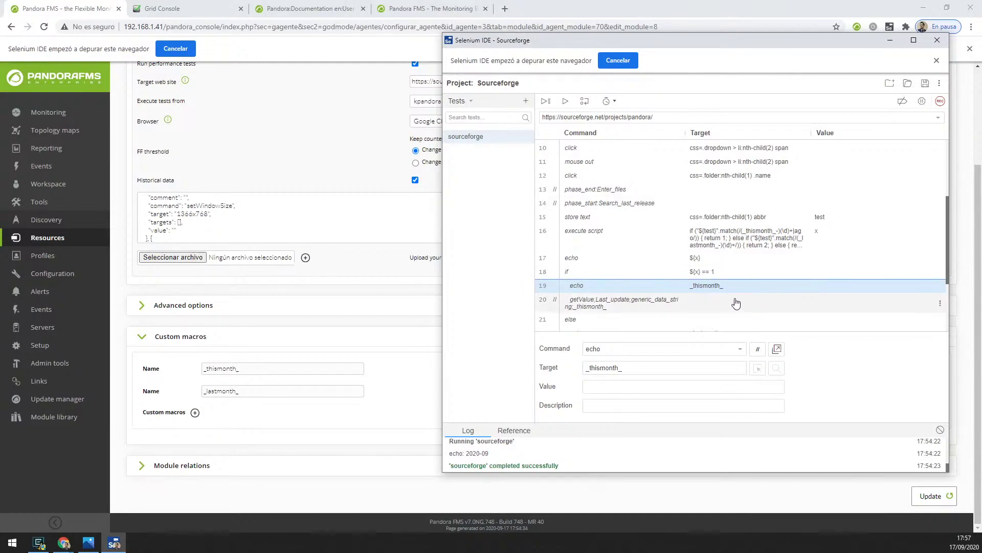
pyautogui.scroll(-1, 719, 289)
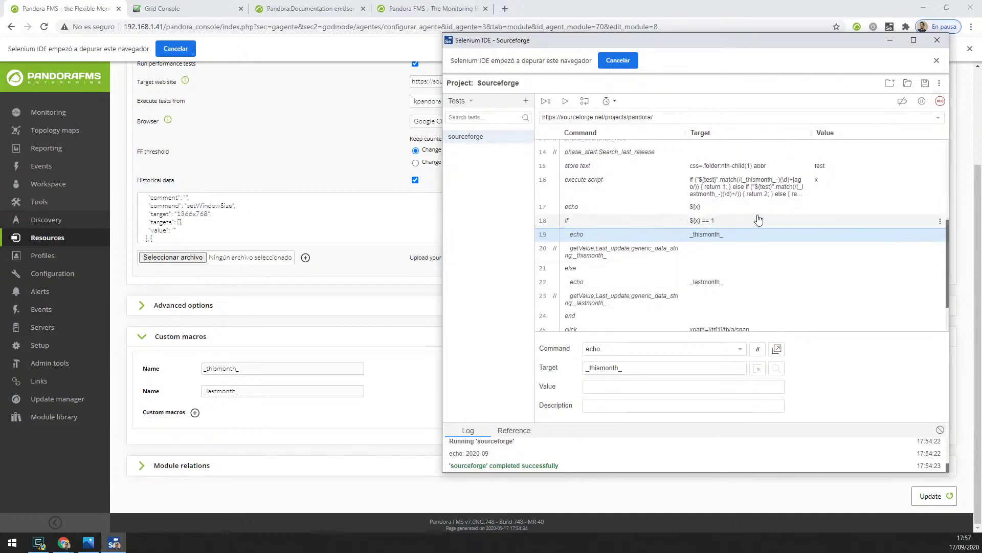
pyautogui.scroll(4, 756, 225)
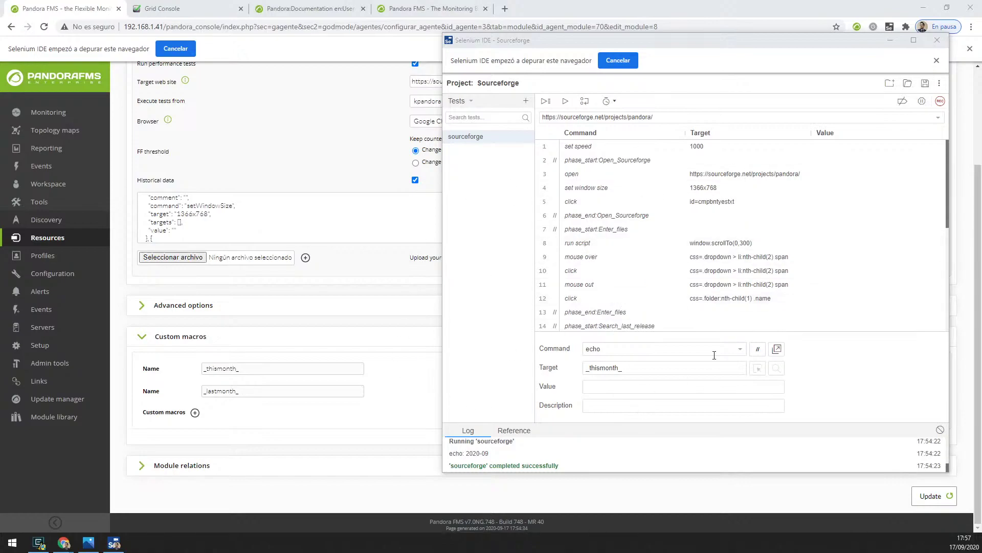
# Enlarge the Selenium IDE log area and dismiss the browser debugging notice.
pyautogui.moveTo(559, 421); pyautogui.dragTo(570, 374)
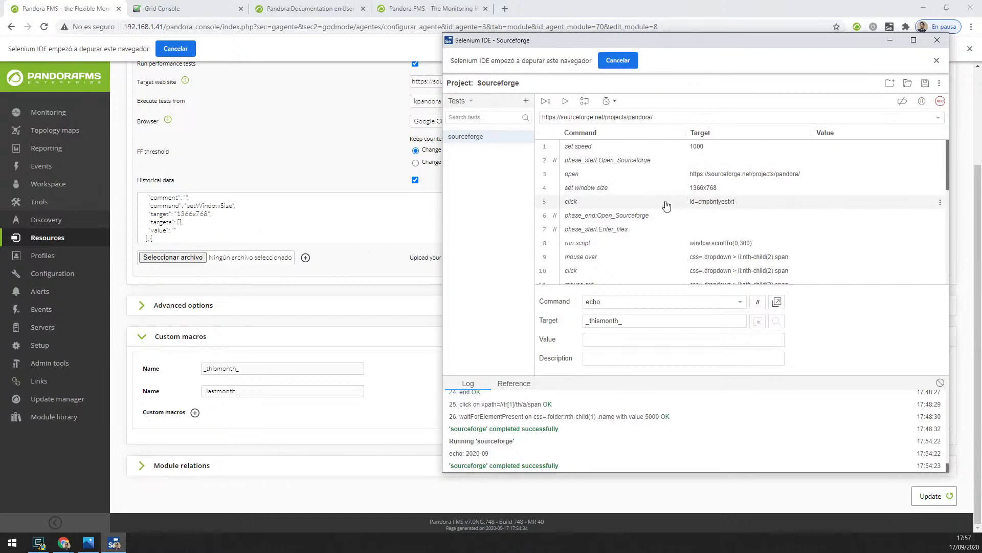
pyautogui.click(936, 61)
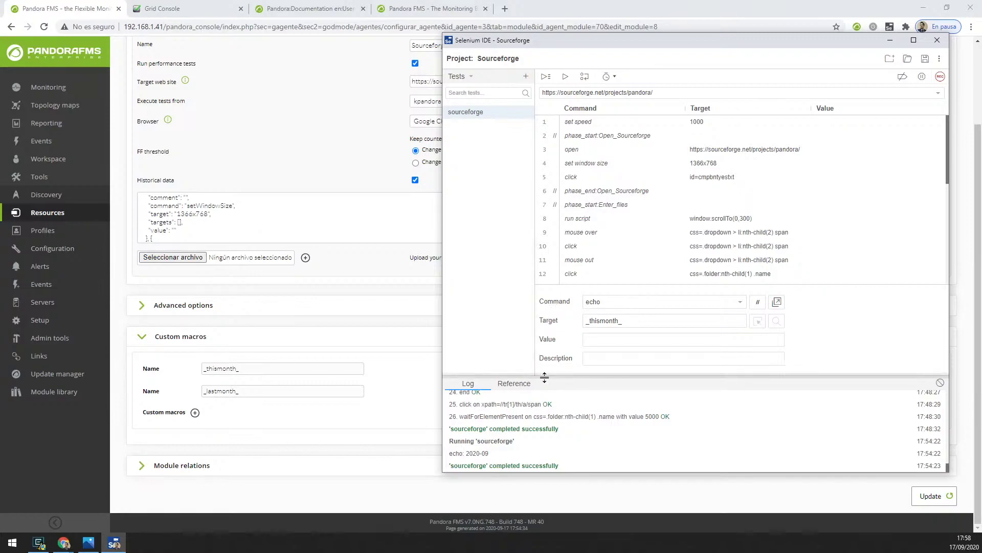
pyautogui.moveTo(544, 377); pyautogui.dragTo(544, 284)
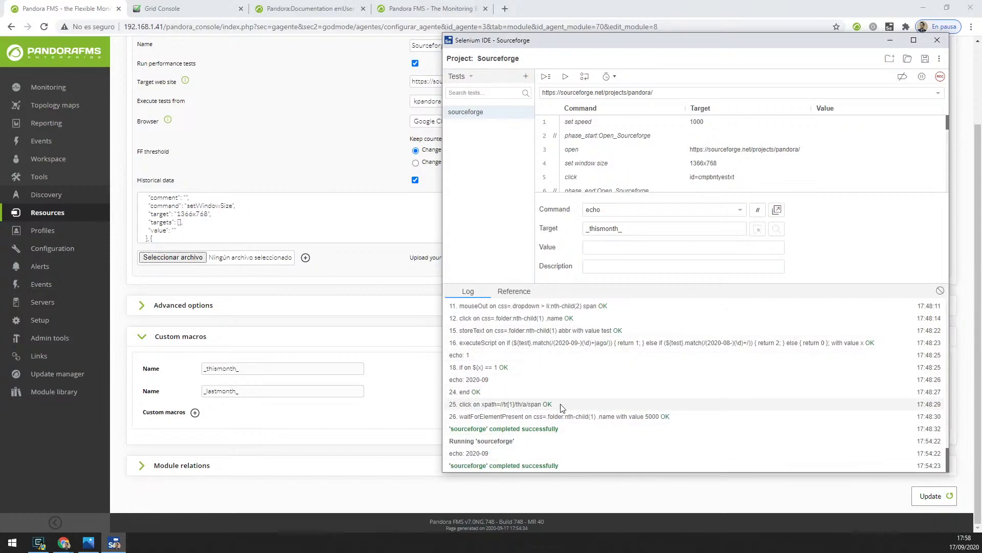
# Examine the earlier sourceforge run in the log, focusing on the runScript, storeText and executeScript entries and their statuses.
pyautogui.scroll(5, 563, 407)
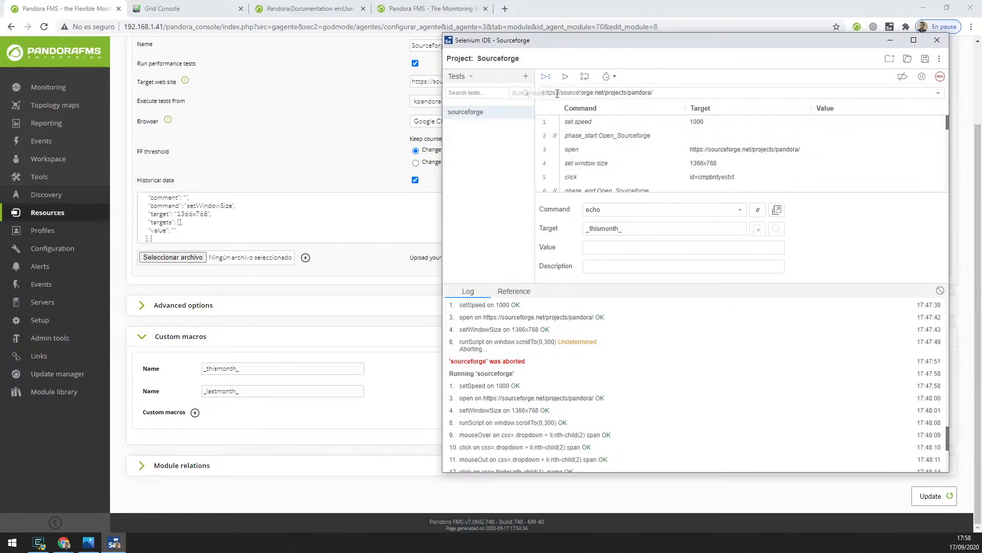
pyautogui.scroll(-2, 463, 358)
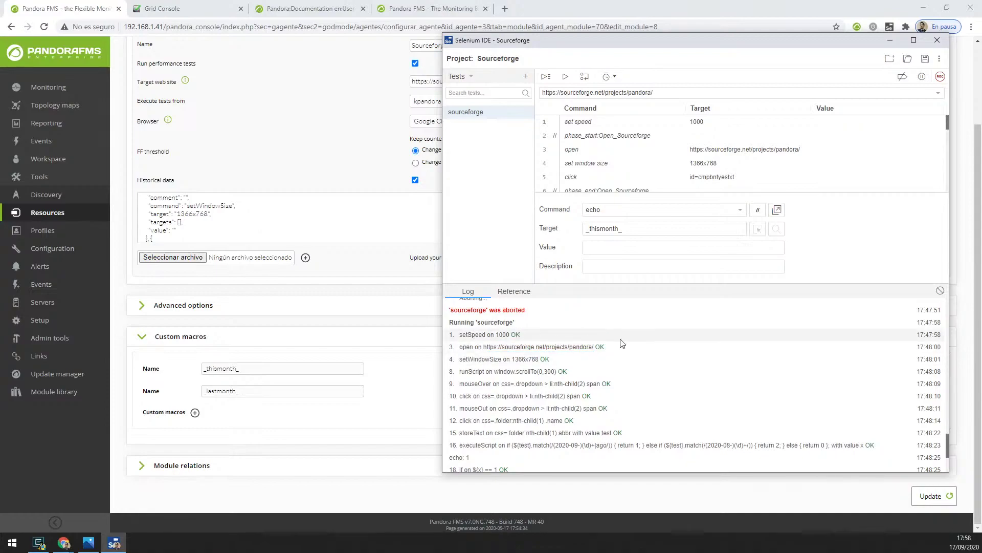
pyautogui.scroll(-2, 550, 322)
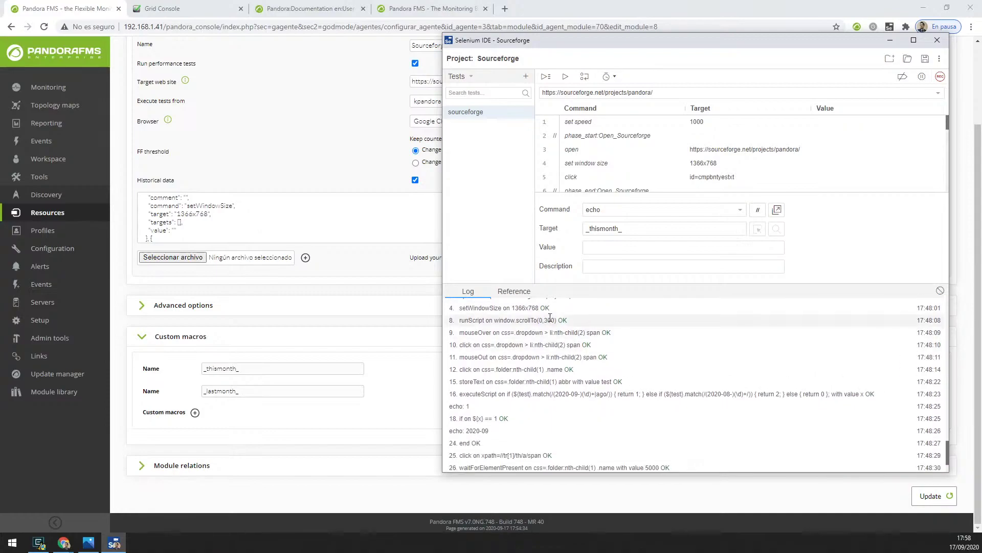
pyautogui.doubleClick(564, 321)
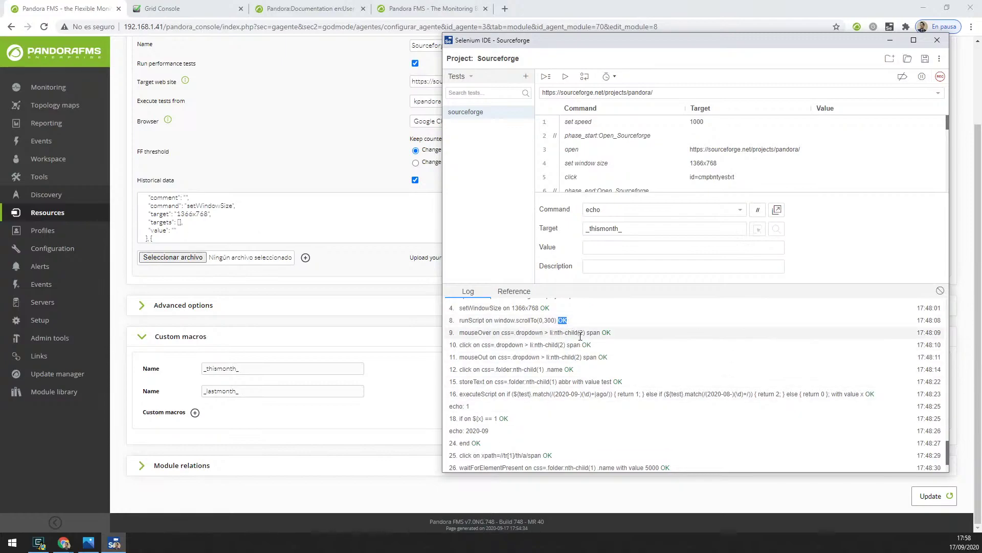
pyautogui.moveTo(461, 321); pyautogui.dragTo(495, 322)
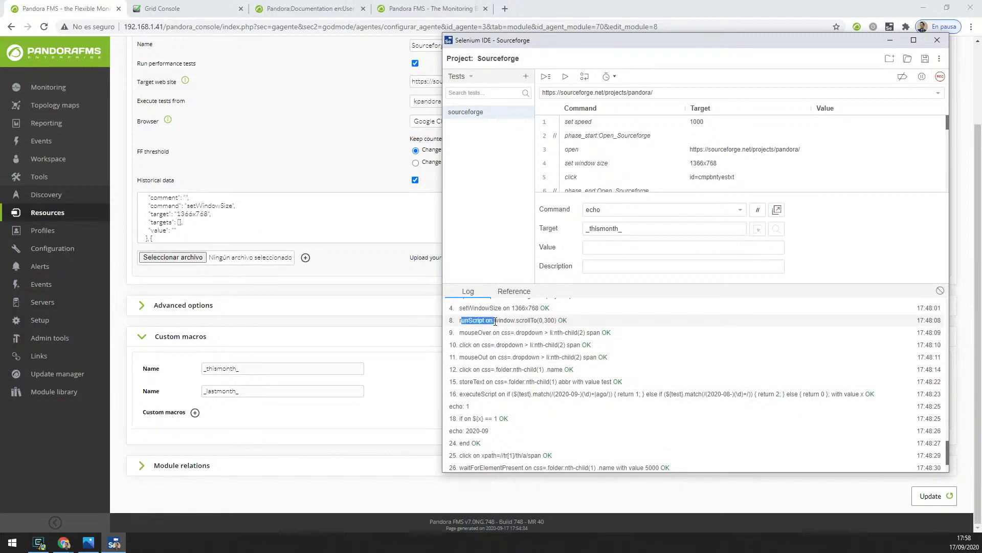
pyautogui.click(523, 321)
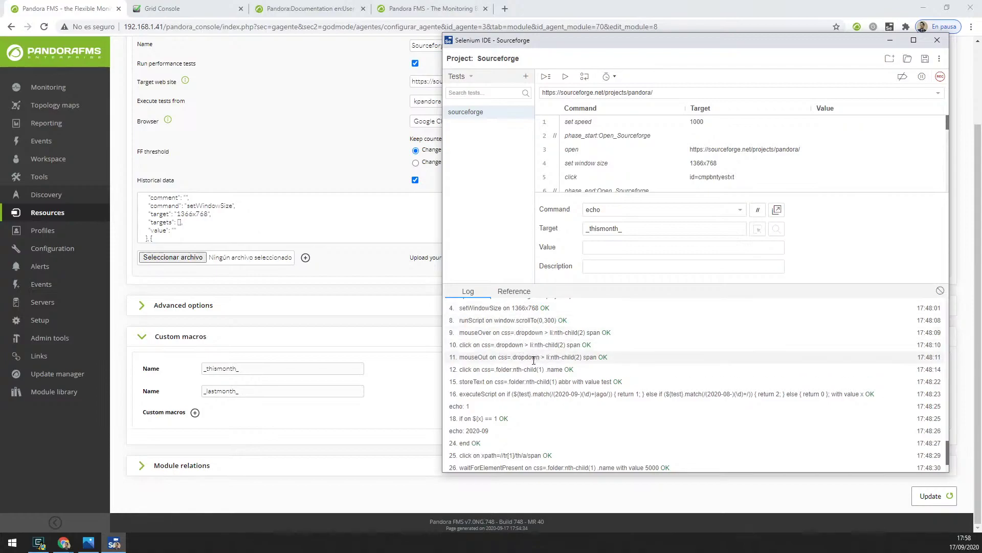
pyautogui.moveTo(460, 382); pyautogui.dragTo(619, 382)
pyautogui.click(580, 379)
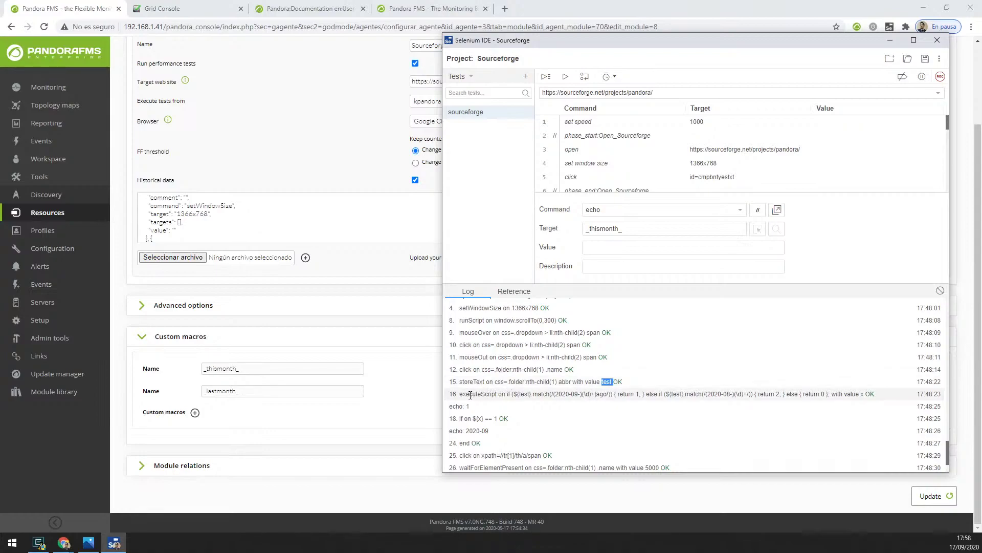
pyautogui.moveTo(466, 394); pyautogui.dragTo(769, 394)
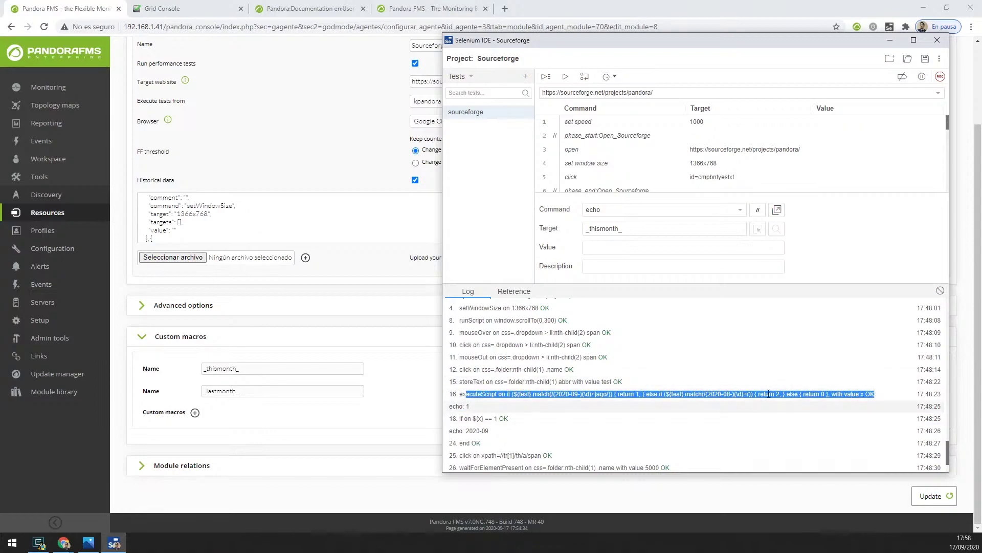
pyautogui.click(712, 398)
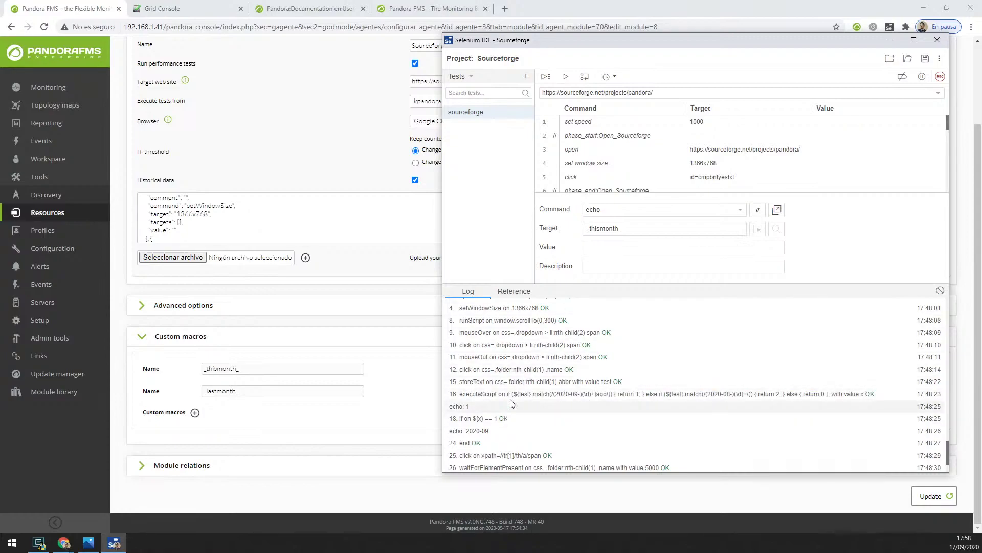
pyautogui.scroll(-1, 537, 401)
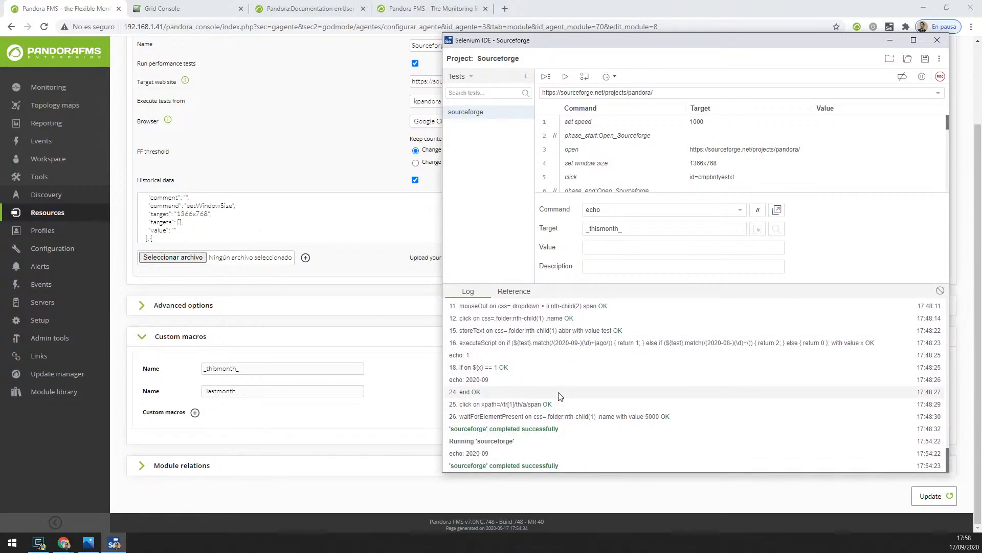
# Enlarge the command list and compare the echo ${x} command with its output in the log.
pyautogui.moveTo(578, 285); pyautogui.dragTo(588, 347)
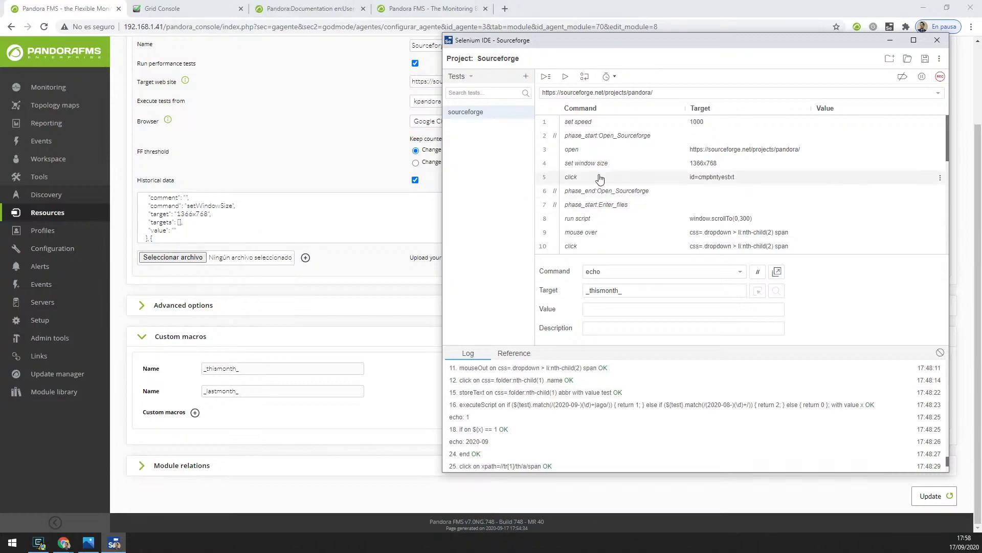
pyautogui.scroll(-5, 598, 181)
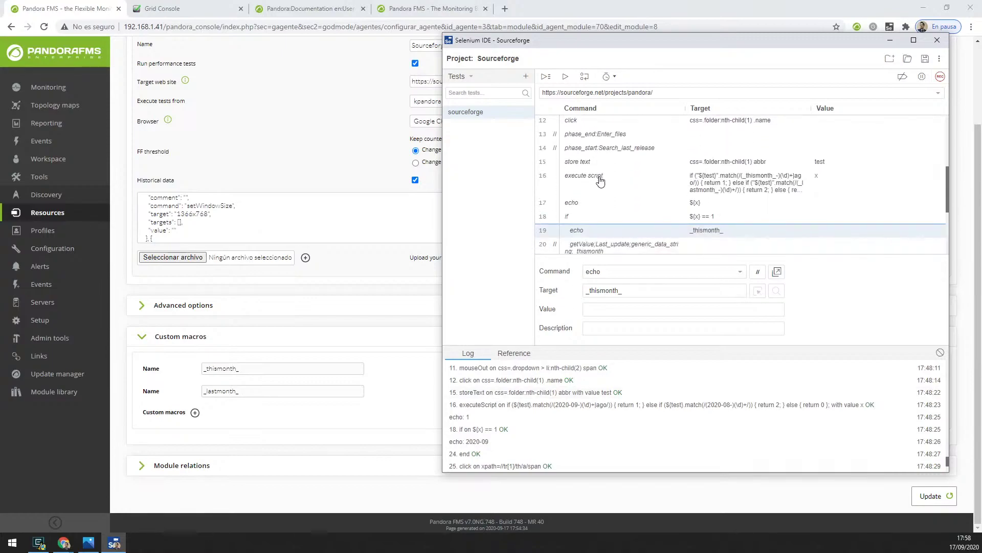
pyautogui.click(611, 203)
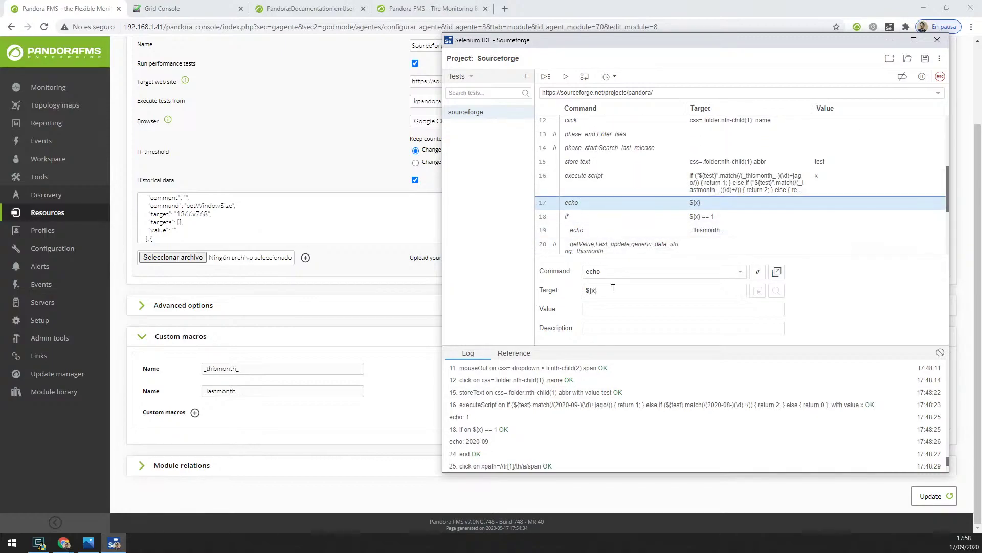
pyautogui.moveTo(604, 271); pyautogui.dragTo(585, 266)
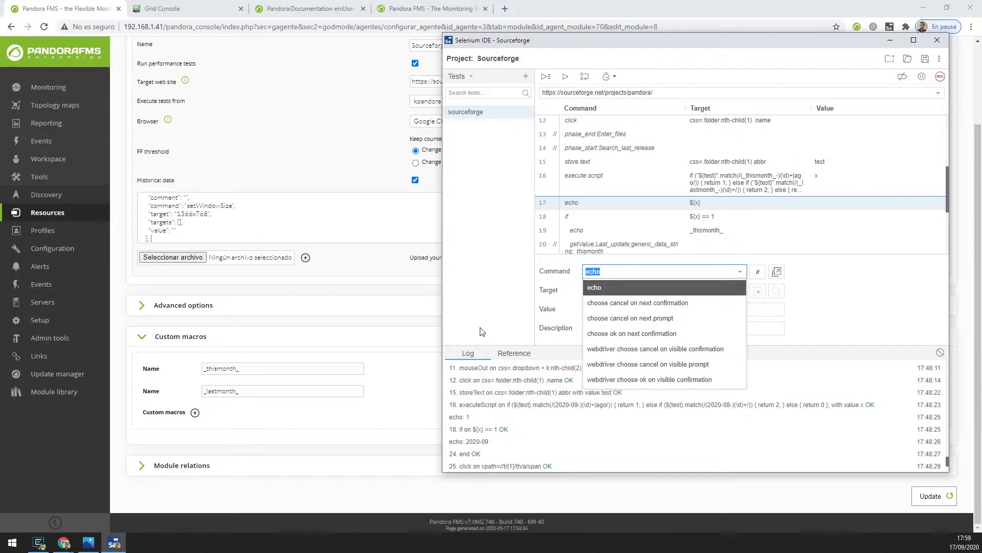
pyautogui.click(512, 423)
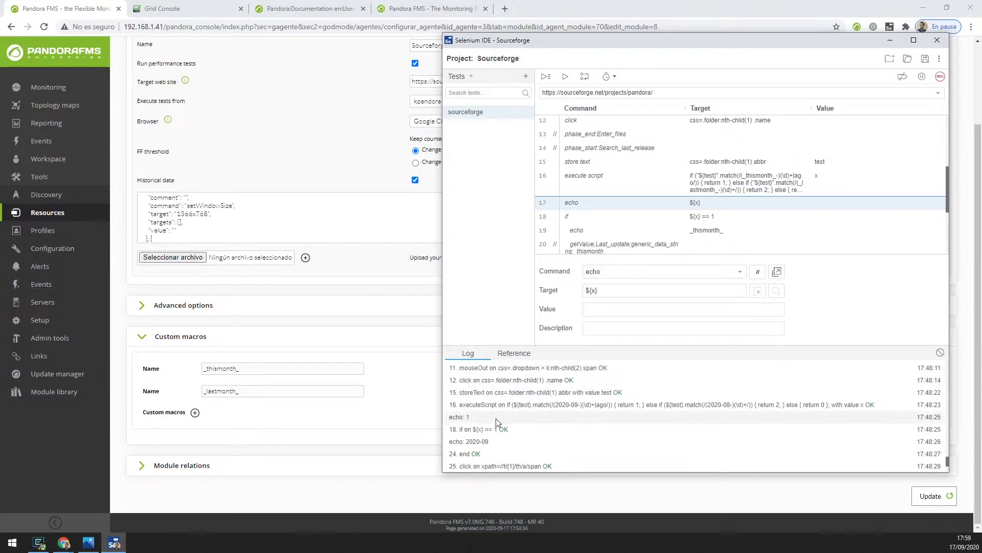
pyautogui.doubleClick(469, 417)
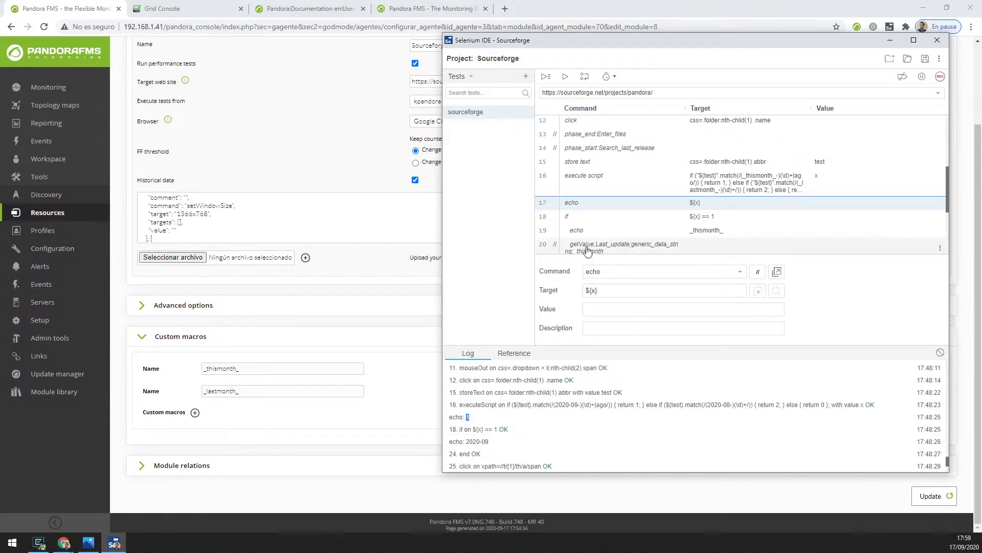
pyautogui.scroll(-3, 614, 215)
pyautogui.scroll(1, 645, 123)
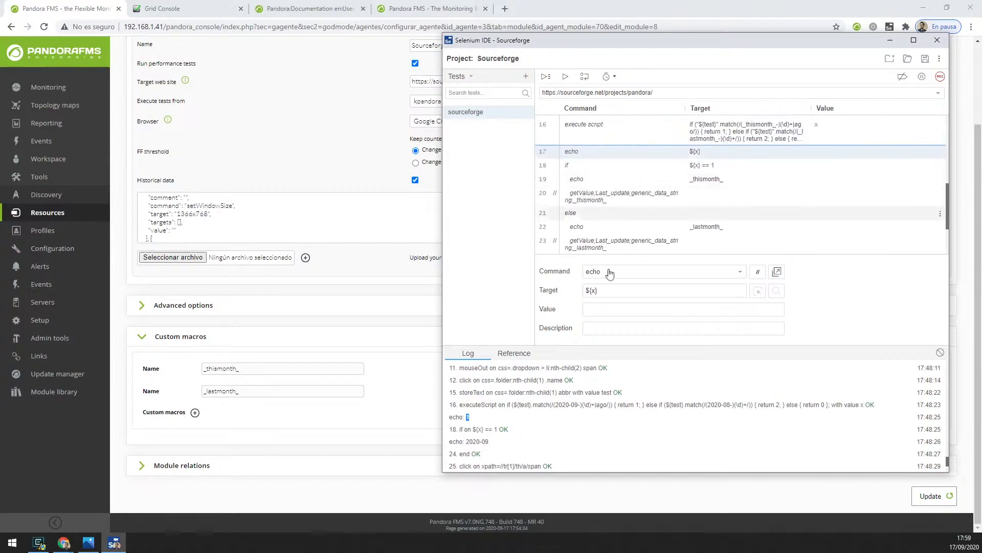
# Examine the executeScript entry and the echo output of the month in the Selenium IDE log.
pyautogui.moveTo(507, 404); pyautogui.dragTo(678, 404)
pyautogui.click(737, 403)
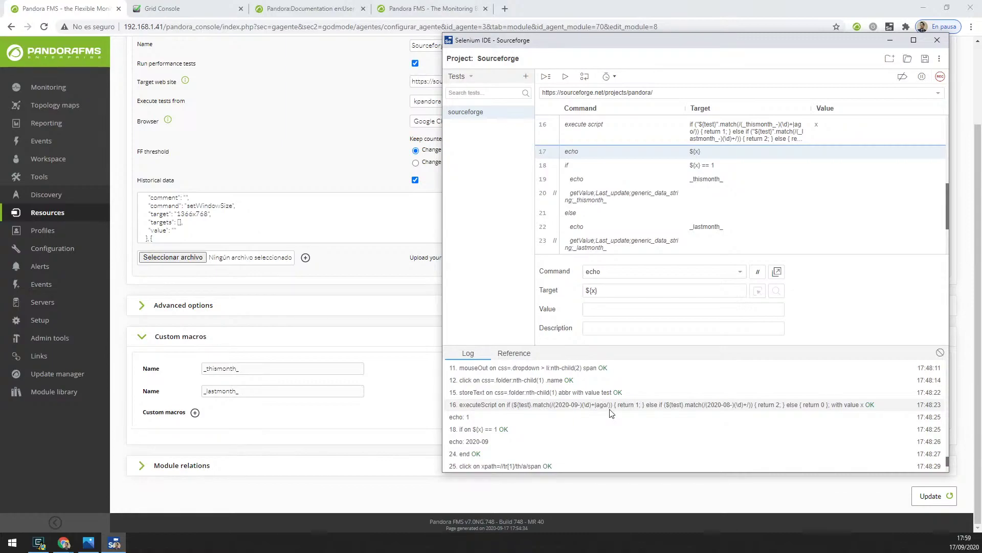
pyautogui.scroll(-3, 610, 412)
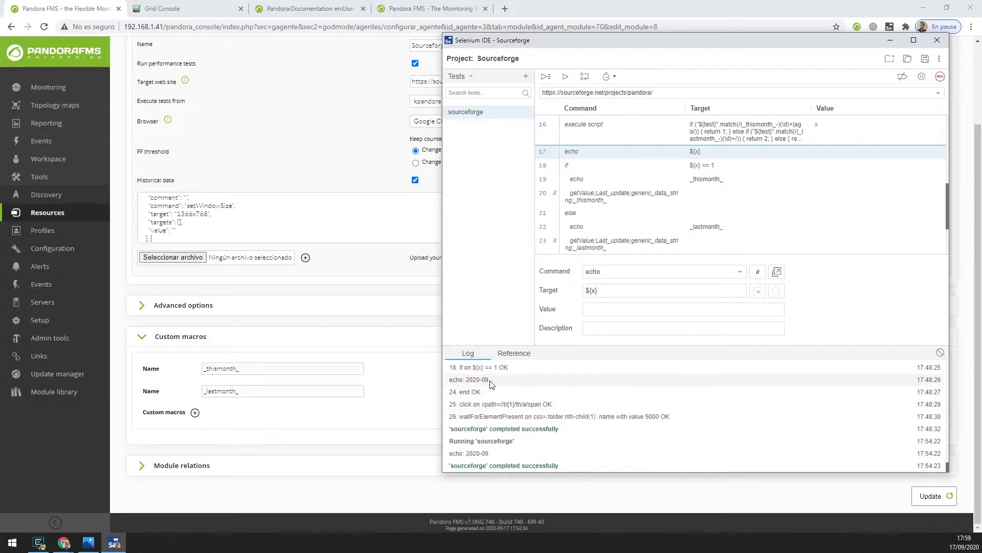
pyautogui.moveTo(495, 380); pyautogui.dragTo(467, 379)
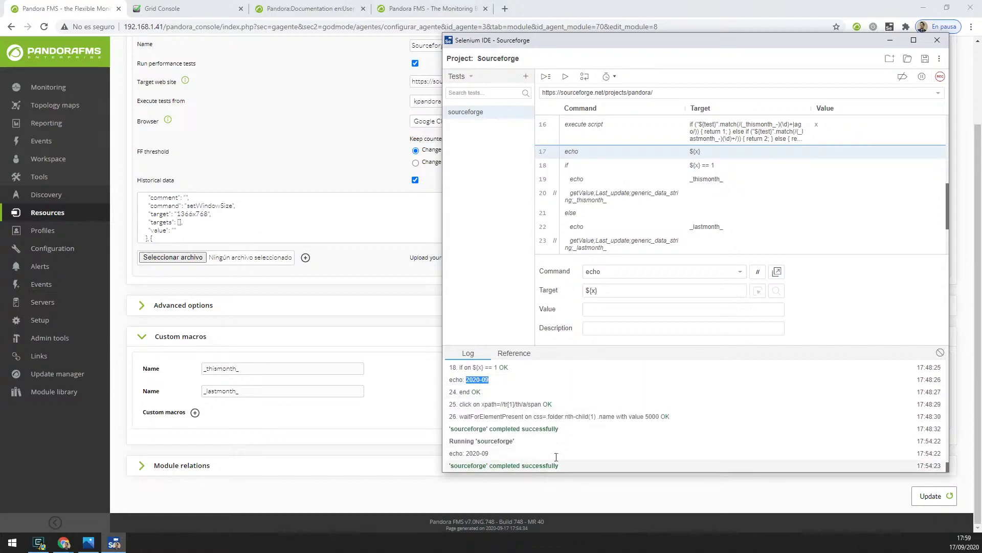
pyautogui.click(510, 287)
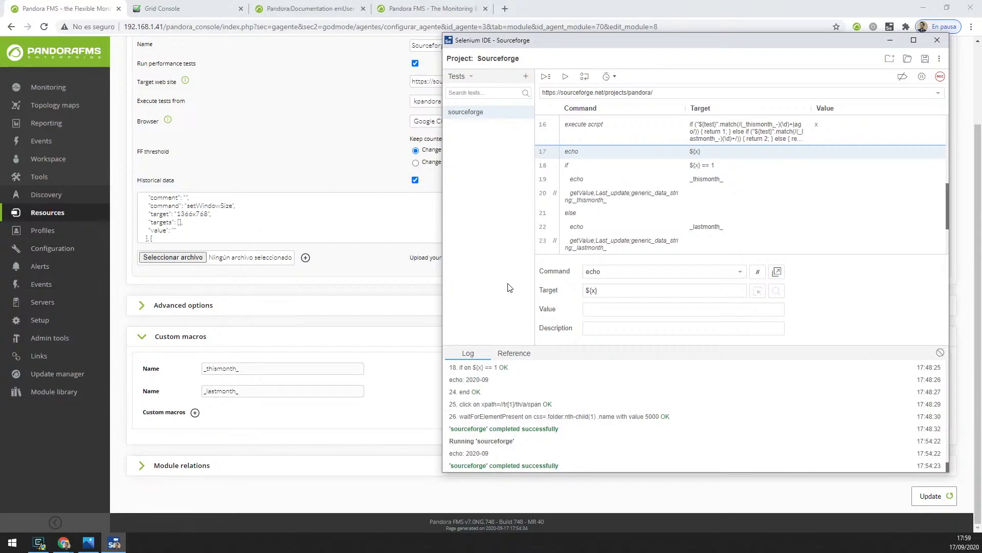
# Switch to the terminal and open /etc/pandora/pandora_server.conf in vim.
pyautogui.click(39, 542)
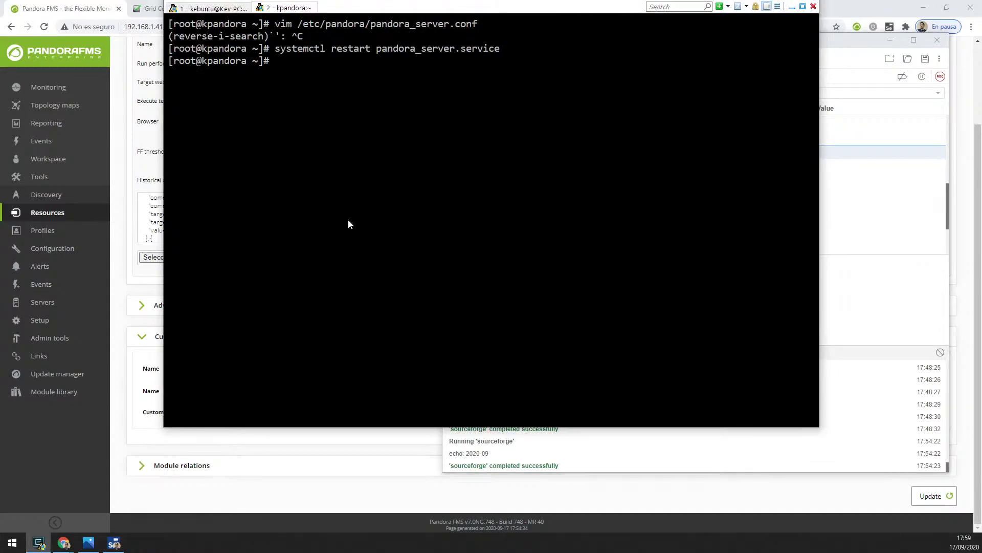
pyautogui.write('vim /etc/pandora/s')
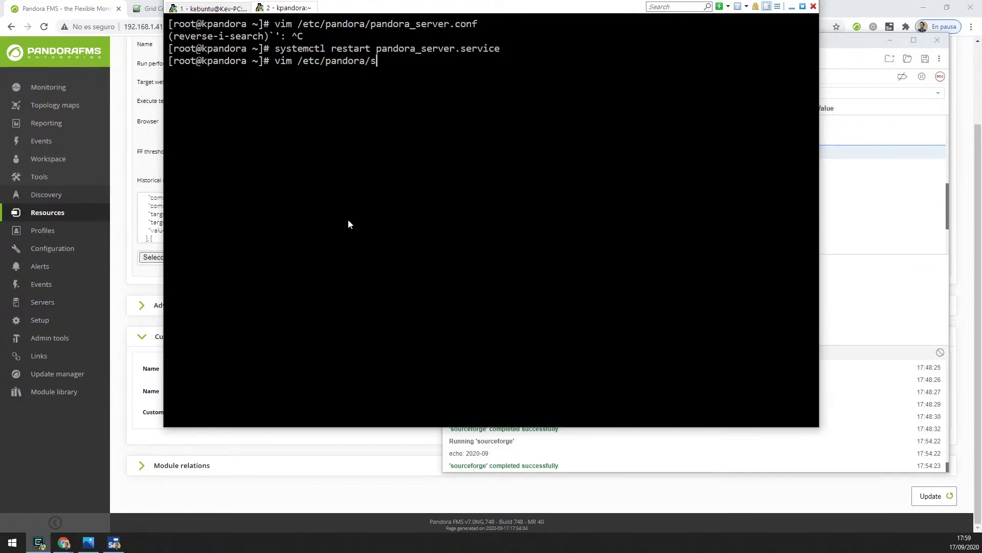
pyautogui.press('BackSpace')
pyautogui.write('pandora_server.conf')
pyautogui.press('Return')
# Search the configuration for "verbos", check the verbosity setting, and write and quit the file.
pyautogui.write('/')
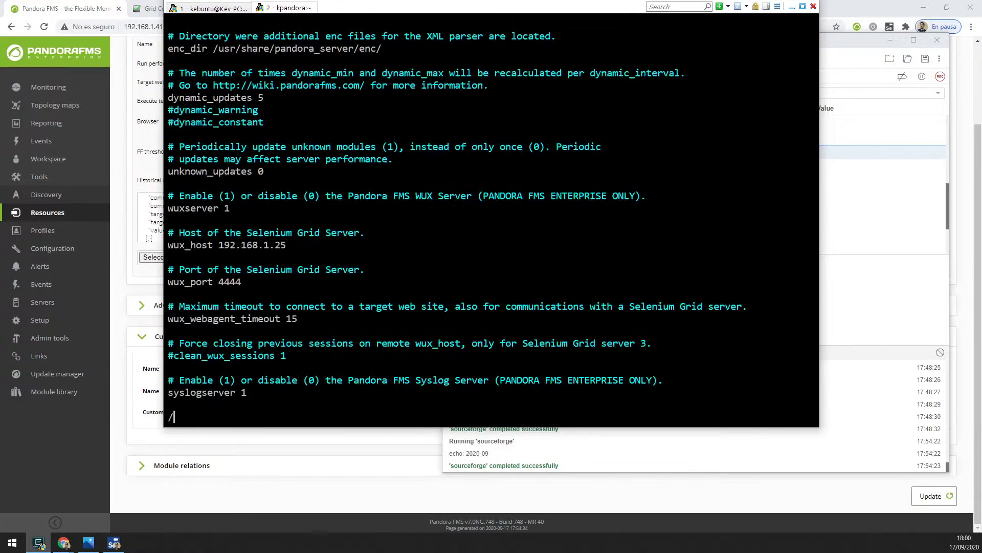
pyautogui.write('verbos')
pyautogui.press('Return')
pyautogui.press('Down')
pyautogui.press('Down')
pyautogui.press('Down')
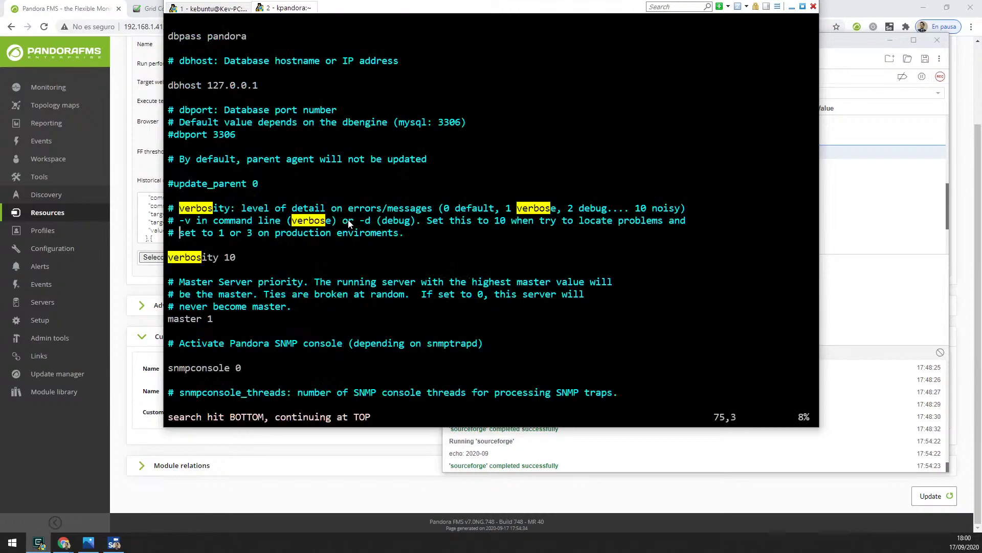
pyautogui.moveTo(174, 260); pyautogui.dragTo(237, 256)
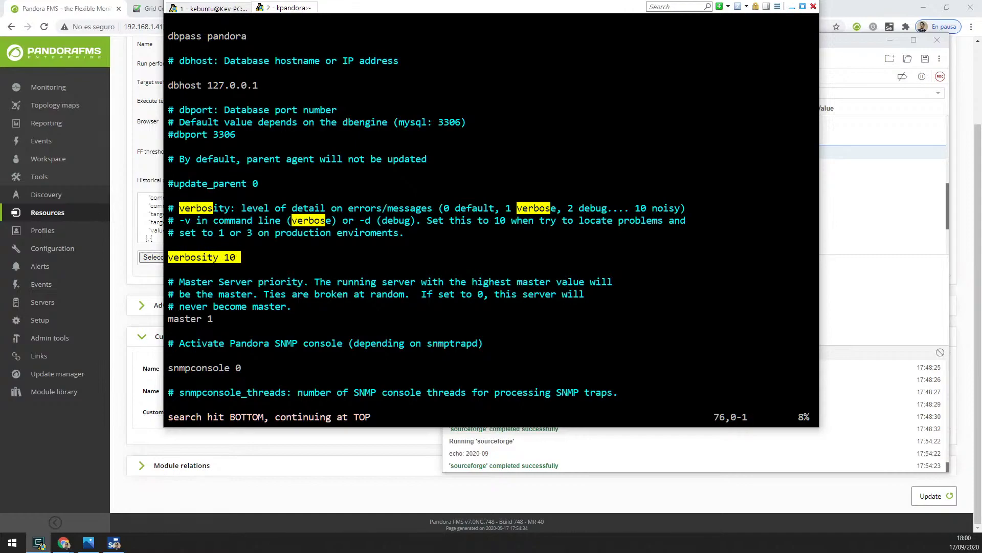
pyautogui.click(237, 258)
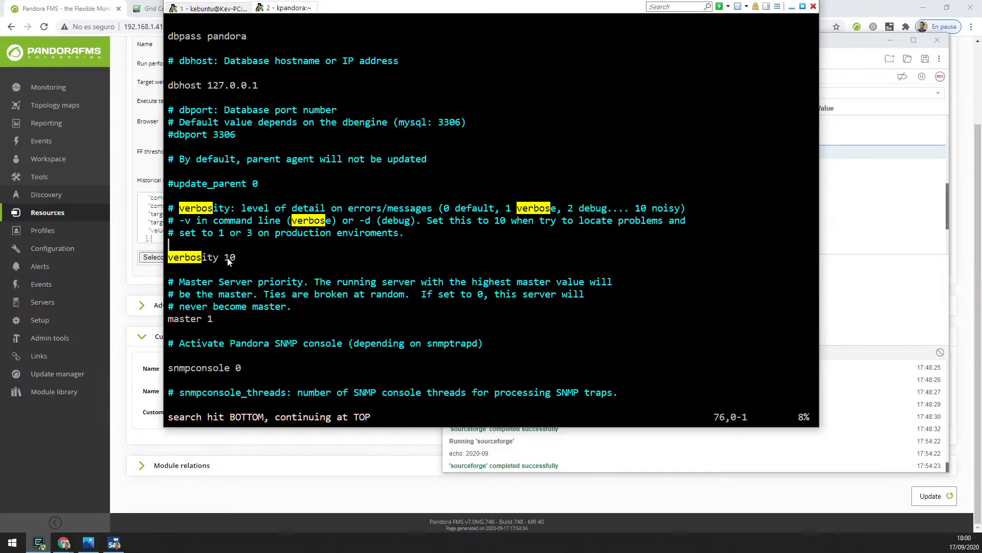
pyautogui.write(':wq')
pyautogui.press('Return')
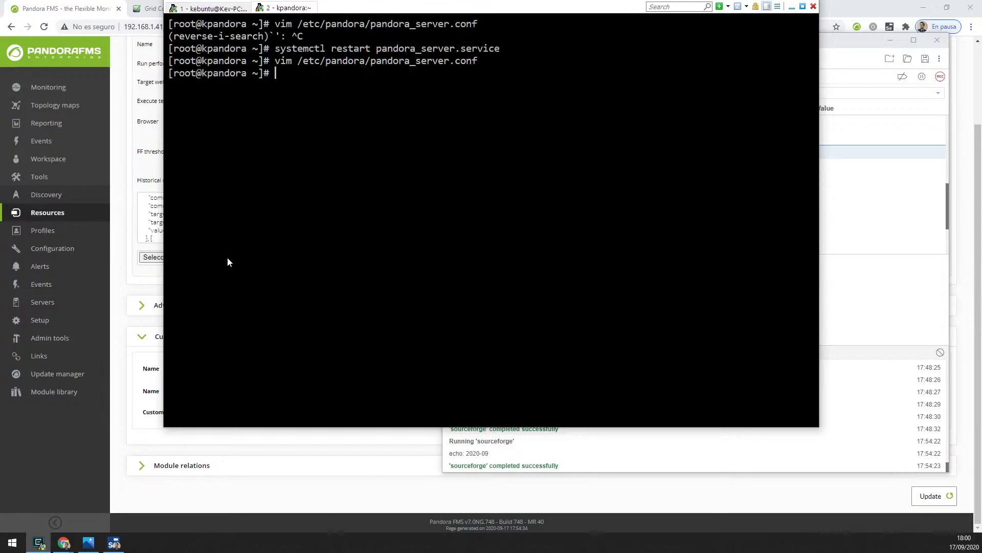
# Follow /var/log/pandora/pandora_server.log with tail -f, check its entries, and stop the output.
pyautogui.write('tailf -f /var/log/pand')
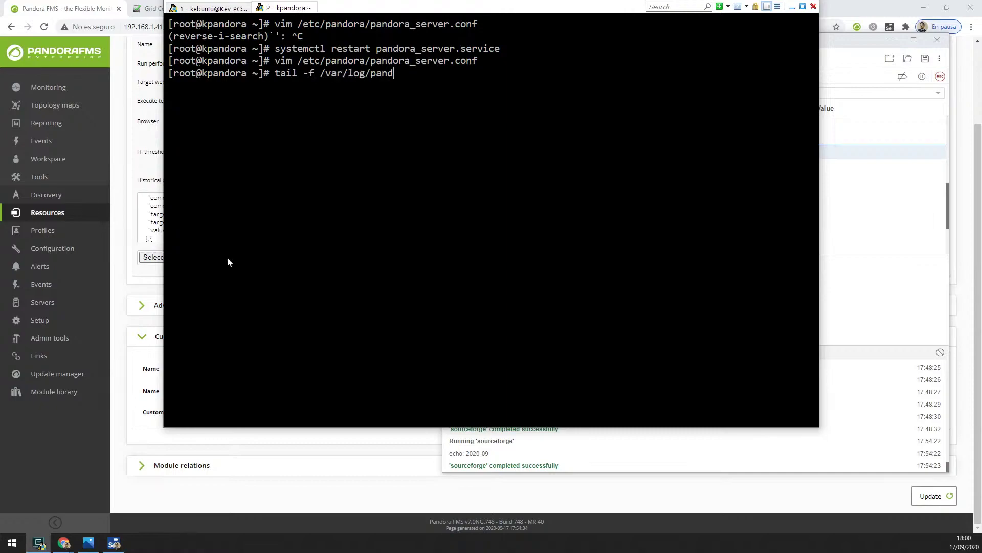
pyautogui.write('ora/pandora_server.co')
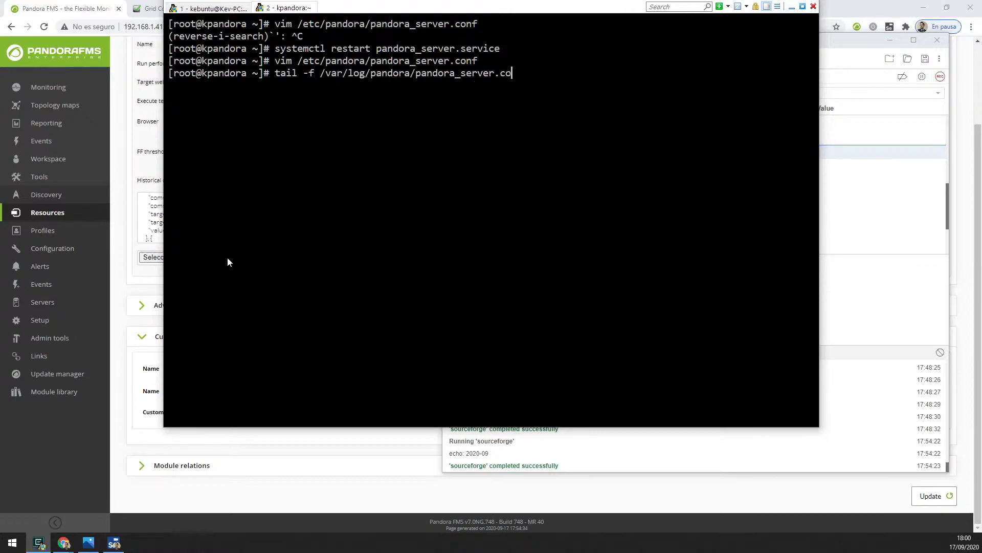
pyautogui.press('BackSpace')
pyautogui.press('BackSpace')
pyautogui.write('log')
pyautogui.press('Return')
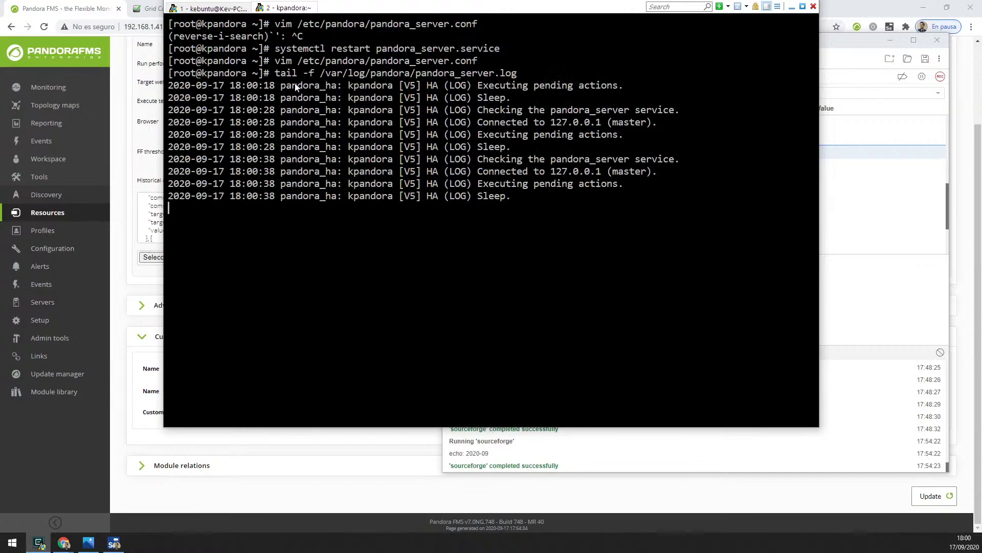
pyautogui.hotkey('ctrl', 'c')
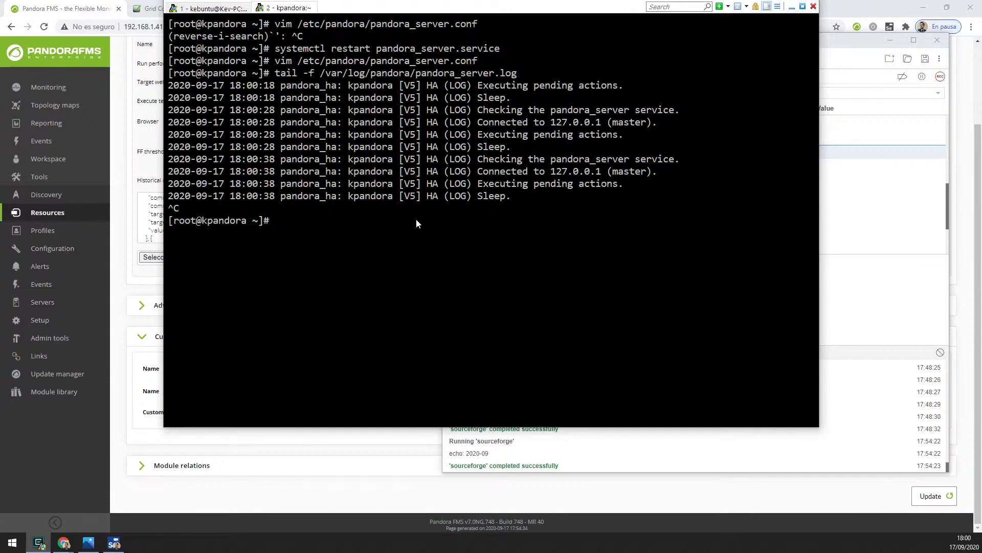
# Follow /var/log/pandora/pandora_server.log again, filtering the output with grep -Ei "wux|web".
pyautogui.press('Return')
pyautogui.press('Return')
pyautogui.press('Up')
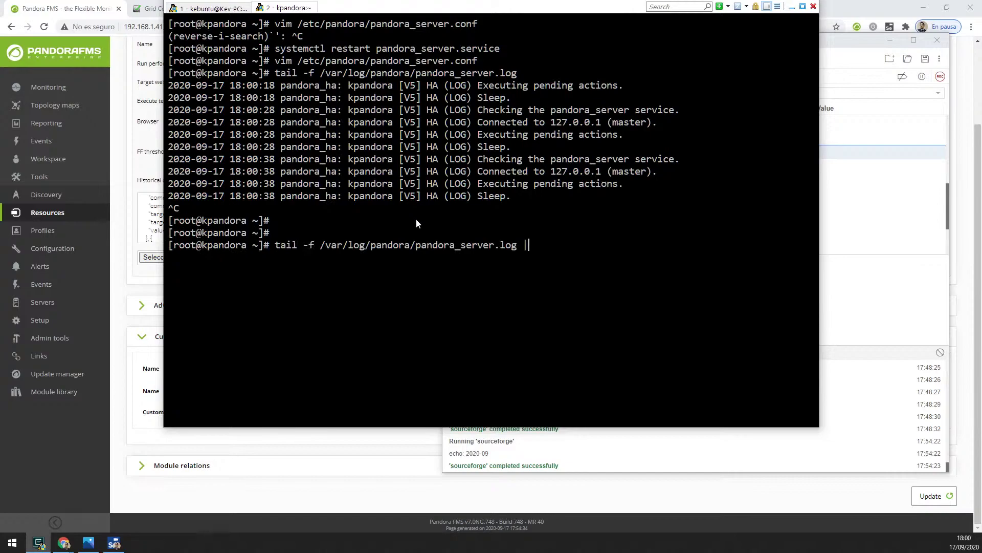
pyautogui.write('|grep -Ei "wux|web"')
pyautogui.press('Return')
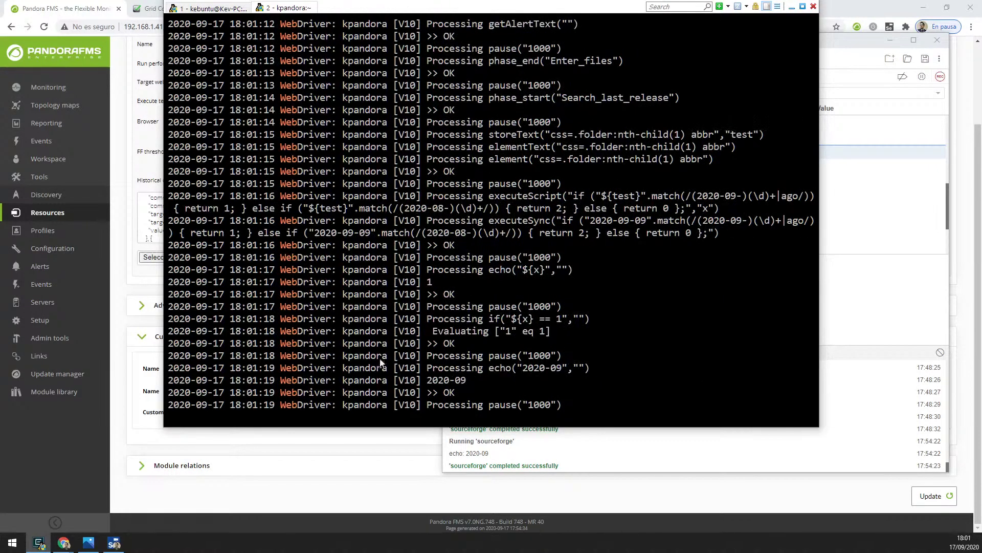
# Compare the substituted date in the server log's executeScript entry with the _lastmonth_ macro in Selenium IDE's execute script target.
pyautogui.scroll(2, 744, 266)
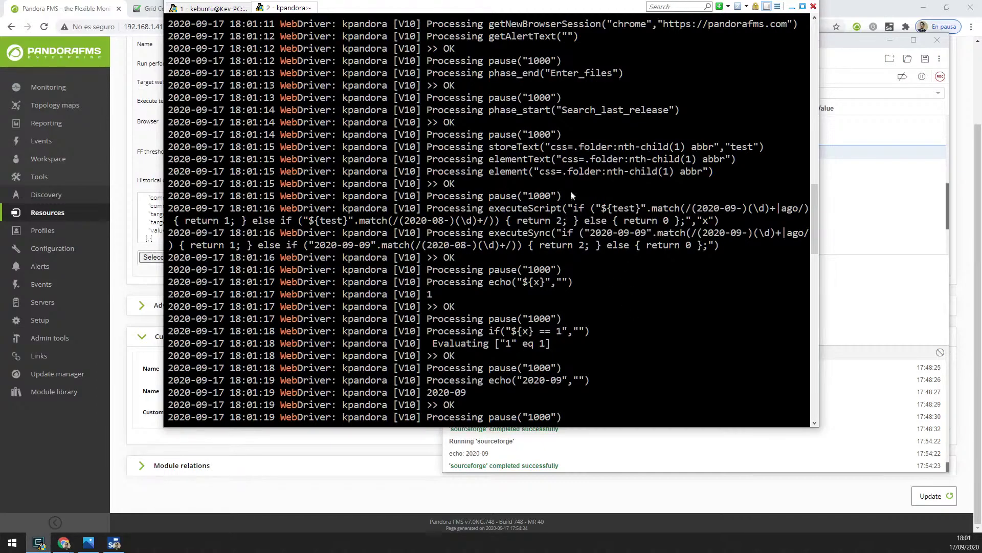
pyautogui.moveTo(404, 222); pyautogui.dragTo(447, 221)
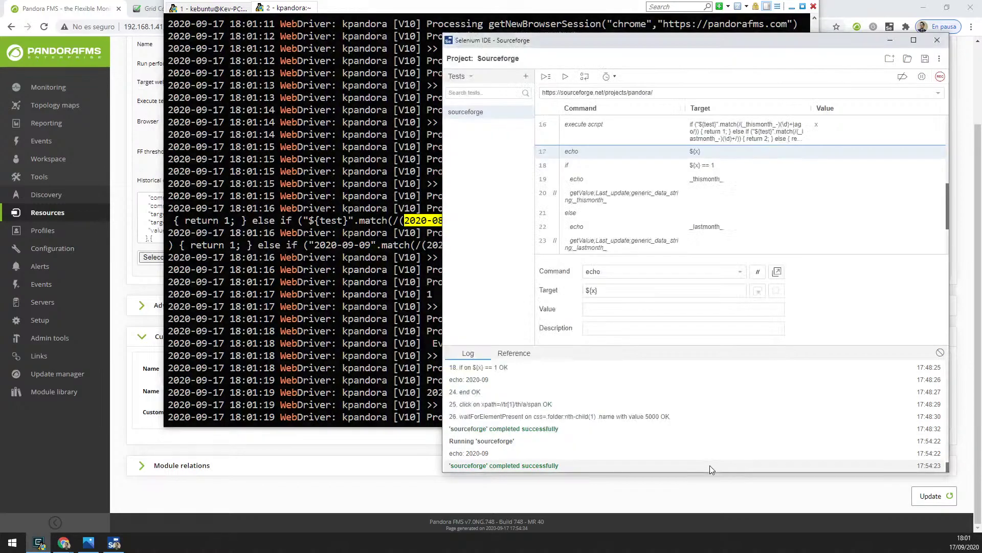
pyautogui.click(710, 465)
pyautogui.click(727, 132)
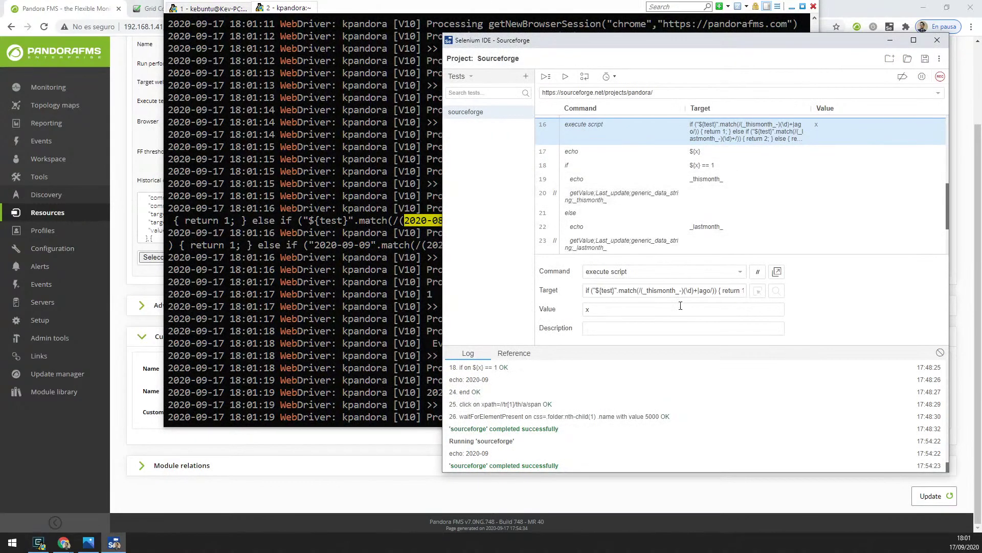
pyautogui.moveTo(644, 292); pyautogui.dragTo(746, 292)
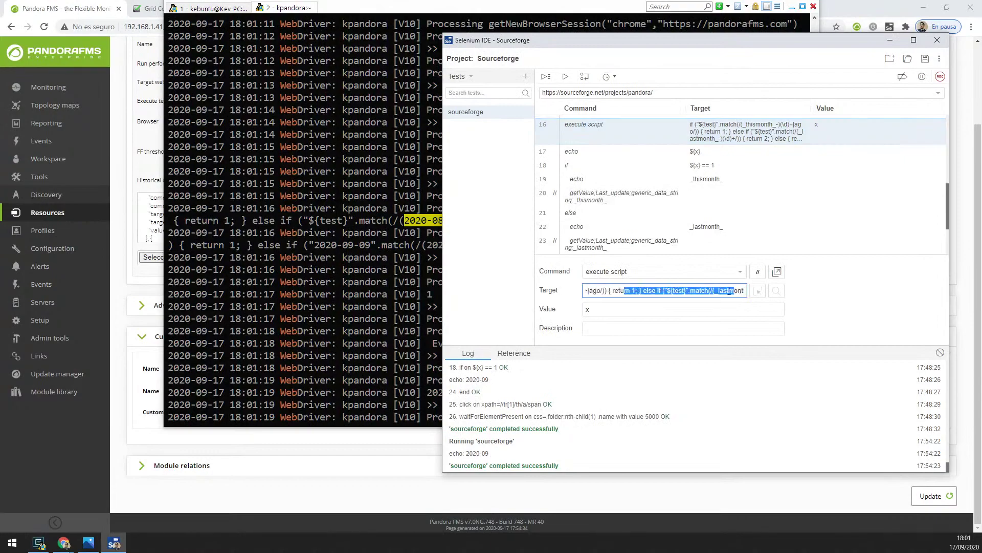
pyautogui.click(696, 291)
pyautogui.doubleClick(727, 291)
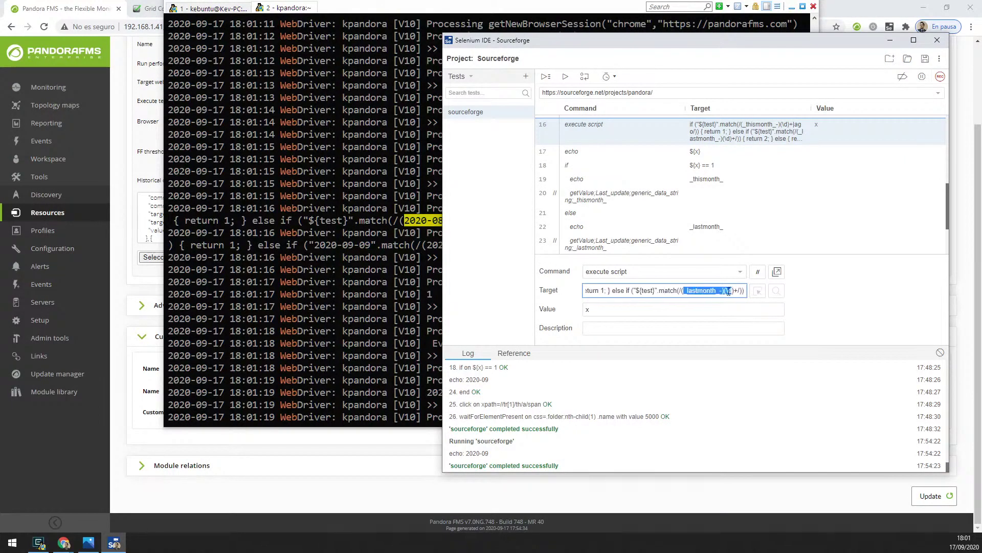
pyautogui.click(716, 290)
# Compare the echo _lastmonth_ command in the else branch with the server log's echo and getValue entries.
pyautogui.click(418, 199)
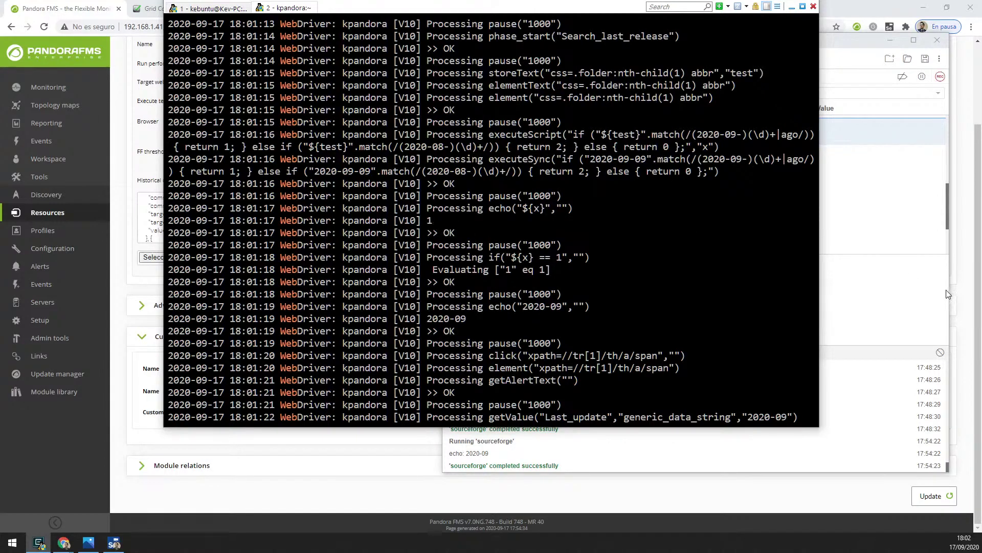
pyautogui.click(904, 343)
pyautogui.click(600, 227)
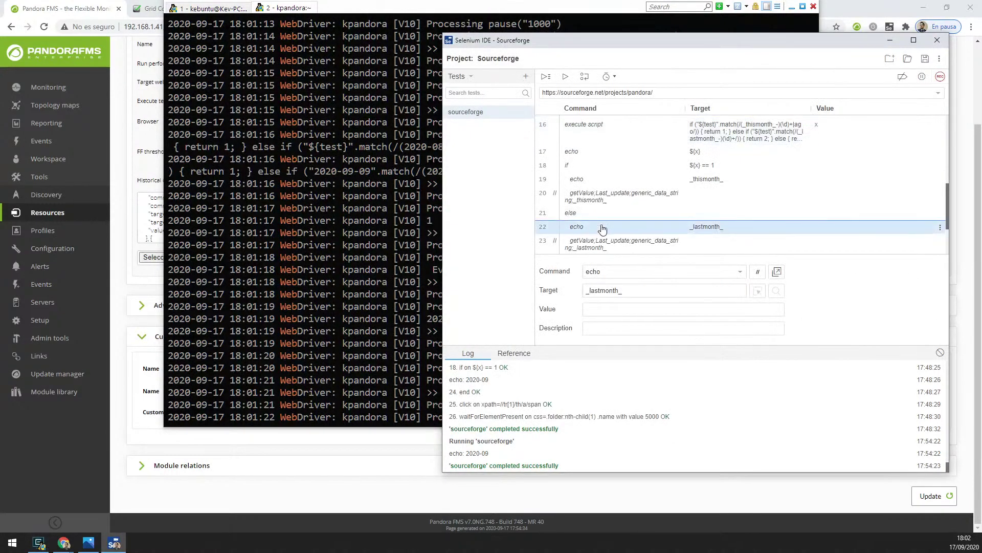
pyautogui.click(336, 323)
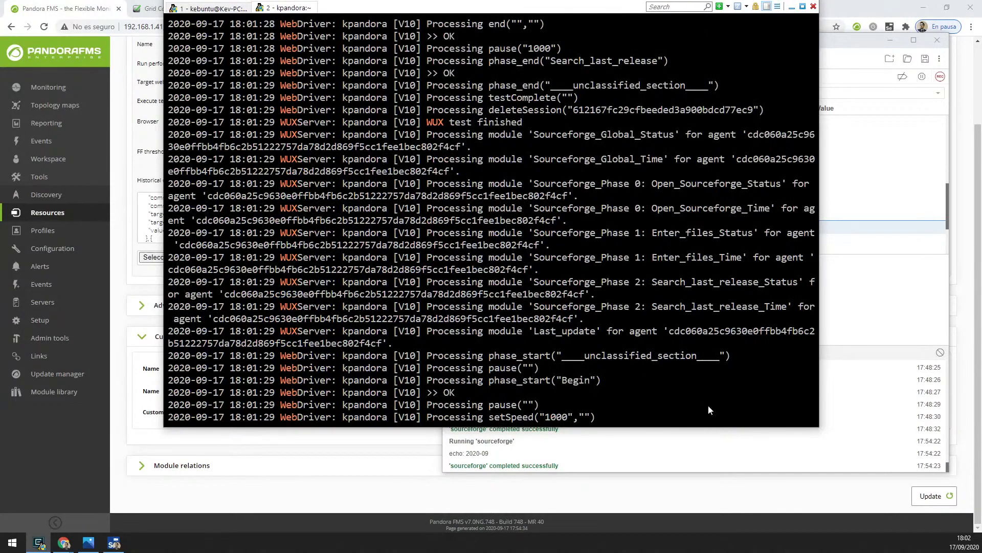
pyautogui.scroll(9, 574, 305)
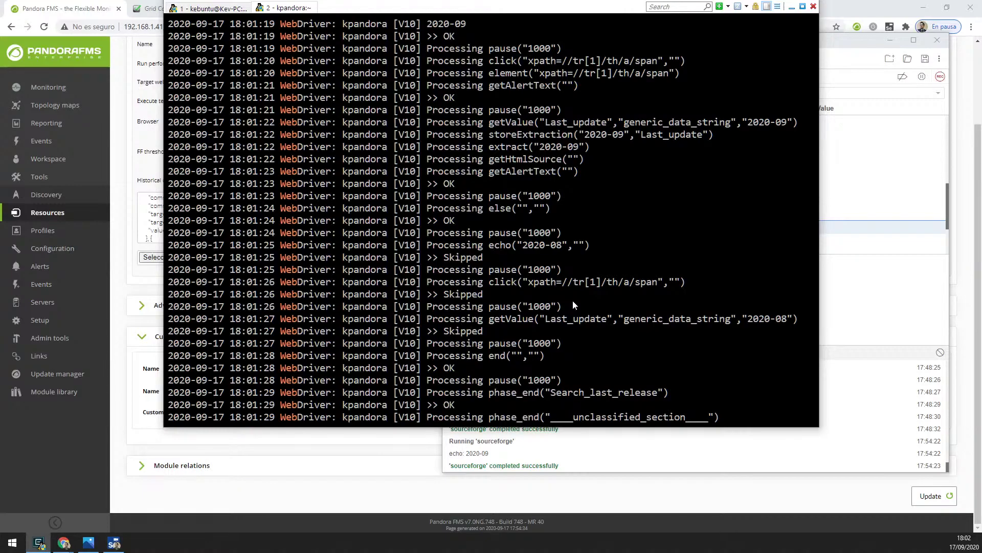
# Return to Selenium IDE and review the sourceforge commands that precede the execute script.
pyautogui.moveTo(840, 42); pyautogui.dragTo(834, 45)
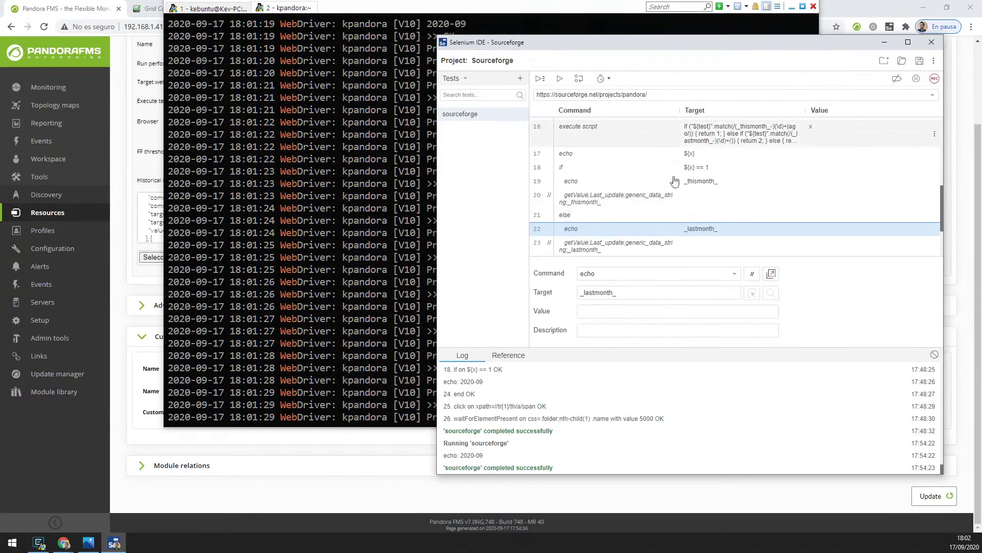
pyautogui.scroll(5, 735, 182)
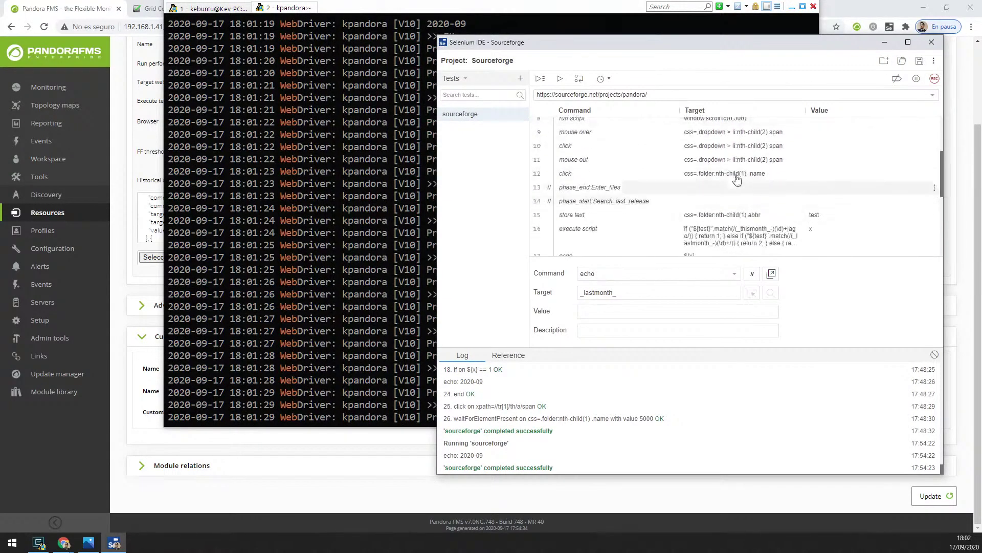